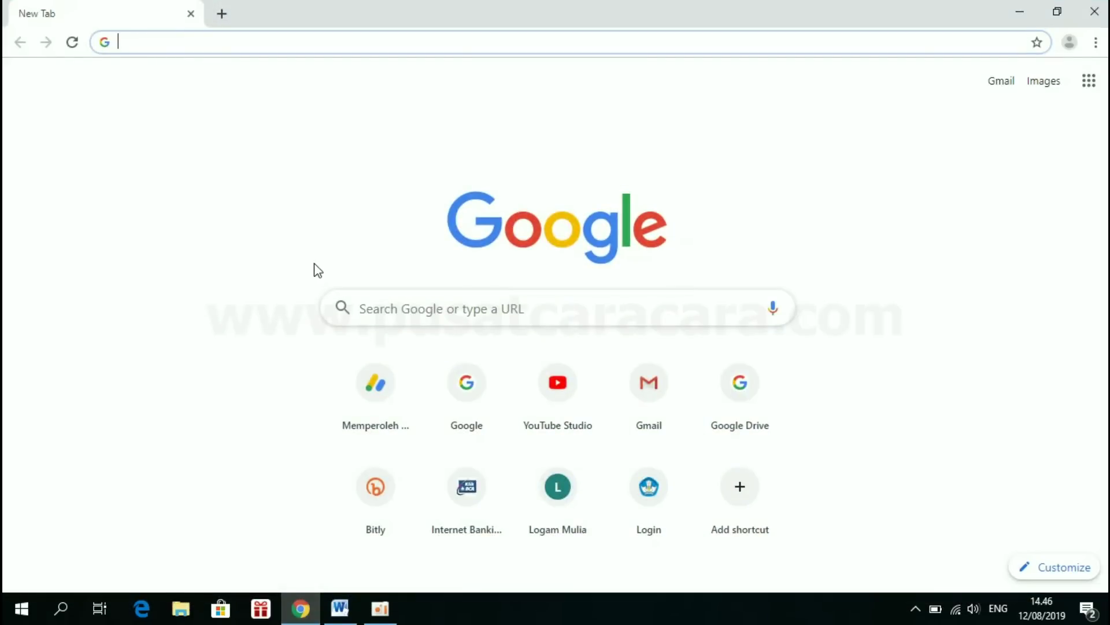
# - Load drive.google.com in Chrome to reach the Pusat Cara Cara folder in Google Drive
pyautogui.write('drive.')
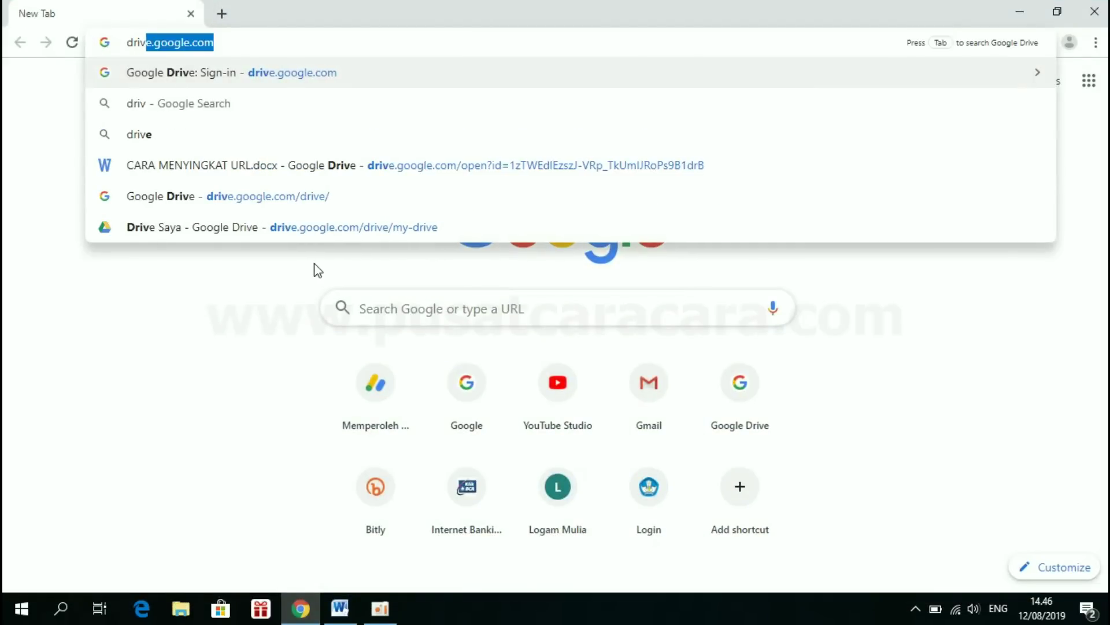
pyautogui.write('go')
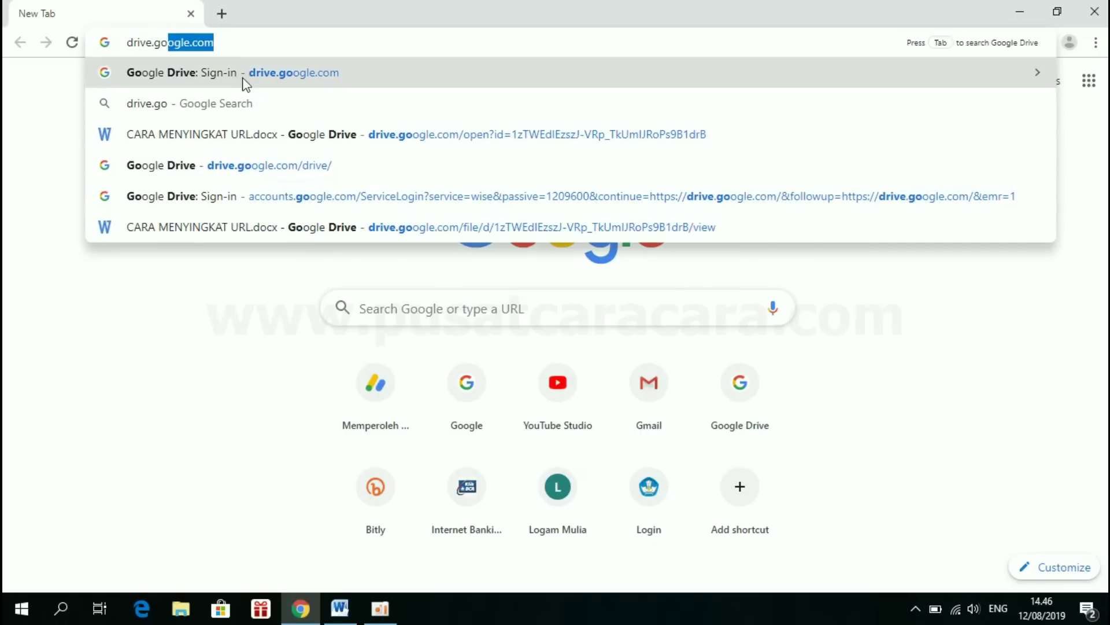
pyautogui.press('Right')
pyautogui.press('Return')
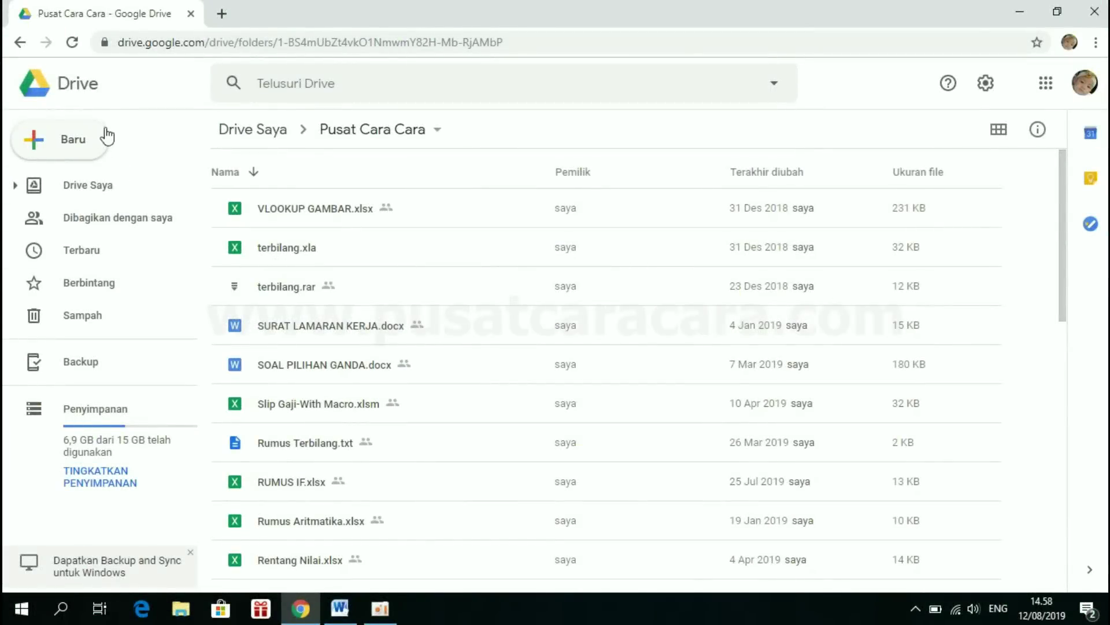
# - Create a blank Google Formulir from Drive's Baru > Lainnya menu
pyautogui.click(76, 148)
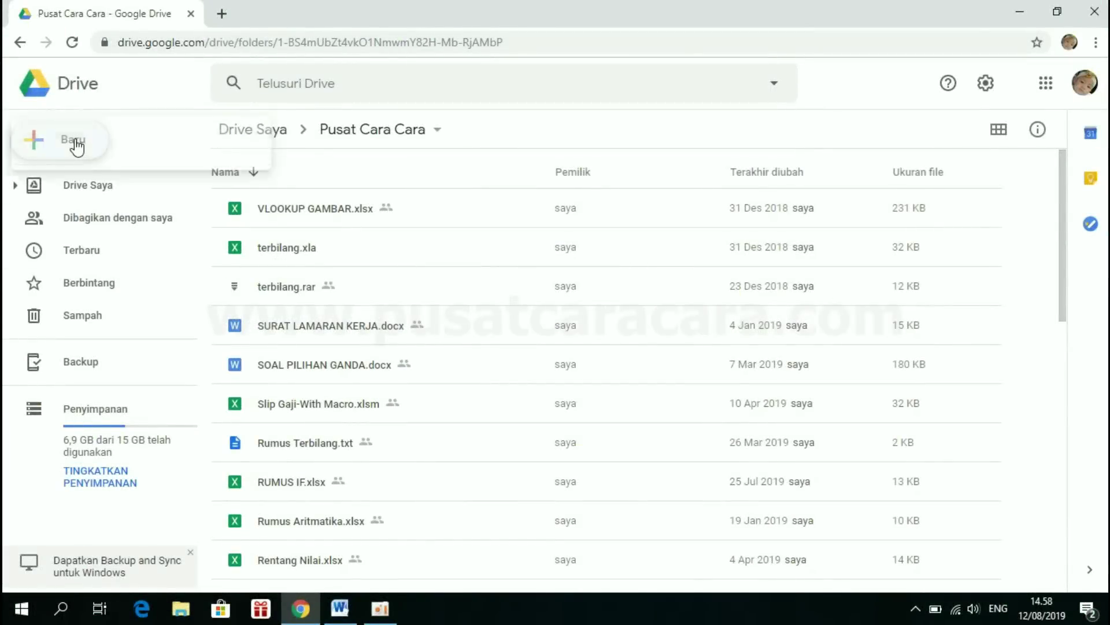
pyautogui.moveTo(99, 335)
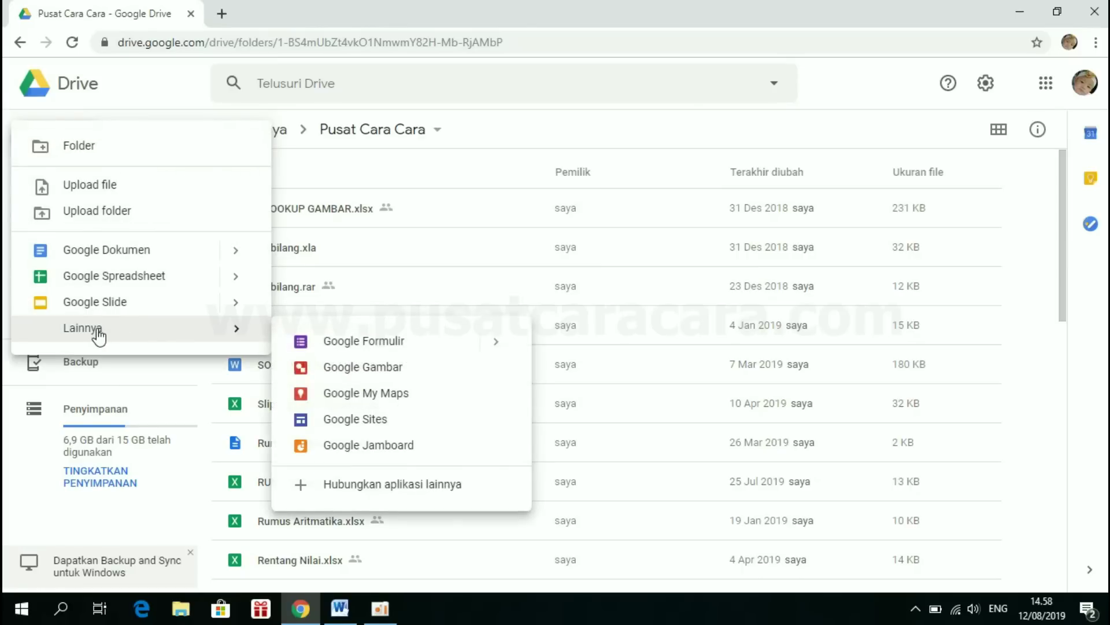
pyautogui.click(378, 349)
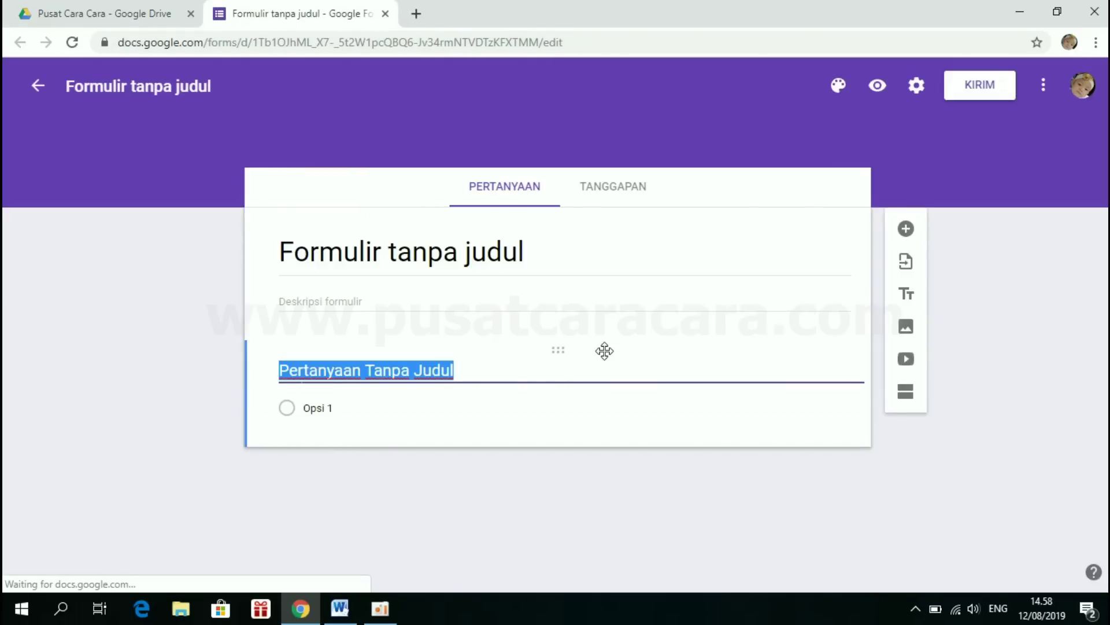
# - Replace the form title with 'Ujian Tengah Semester Ganjil'
pyautogui.click(253, 265)
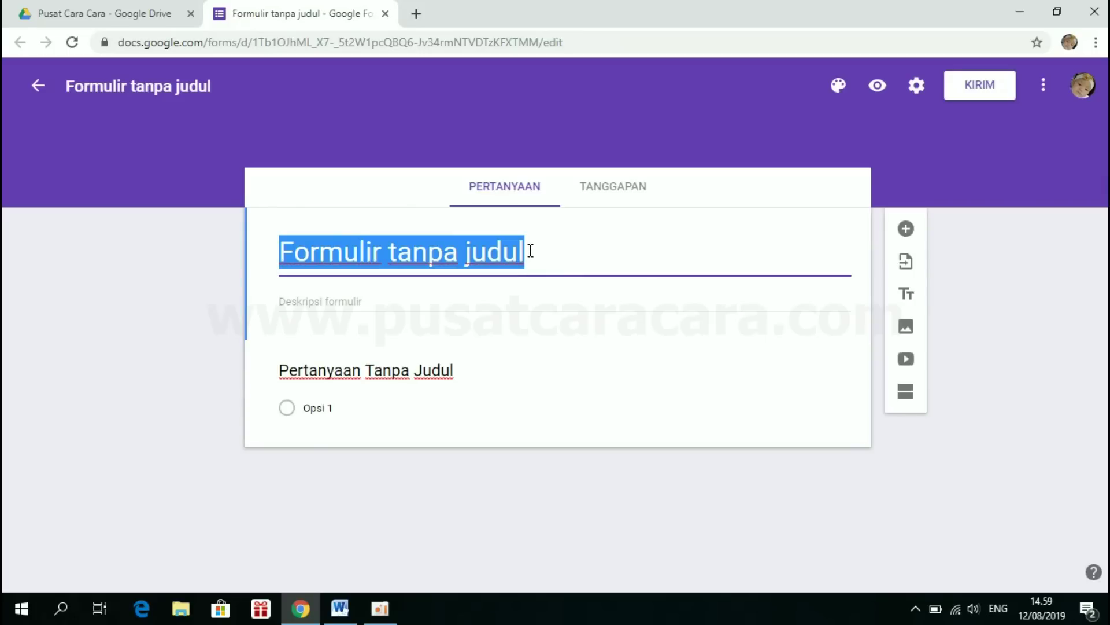
pyautogui.press('BackSpace')
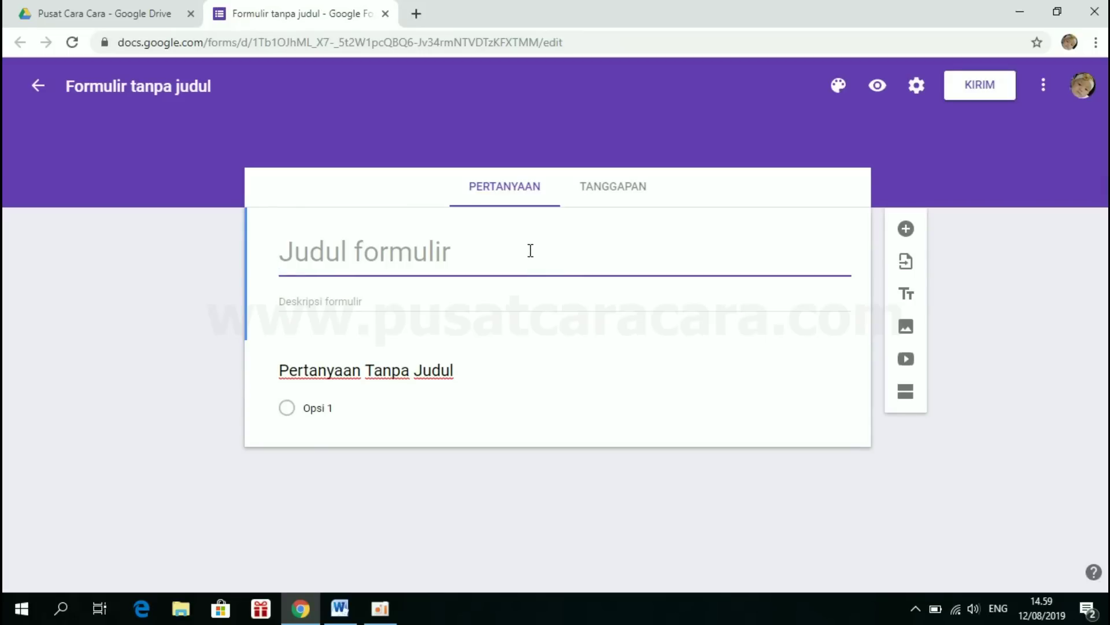
pyautogui.write('Uj')
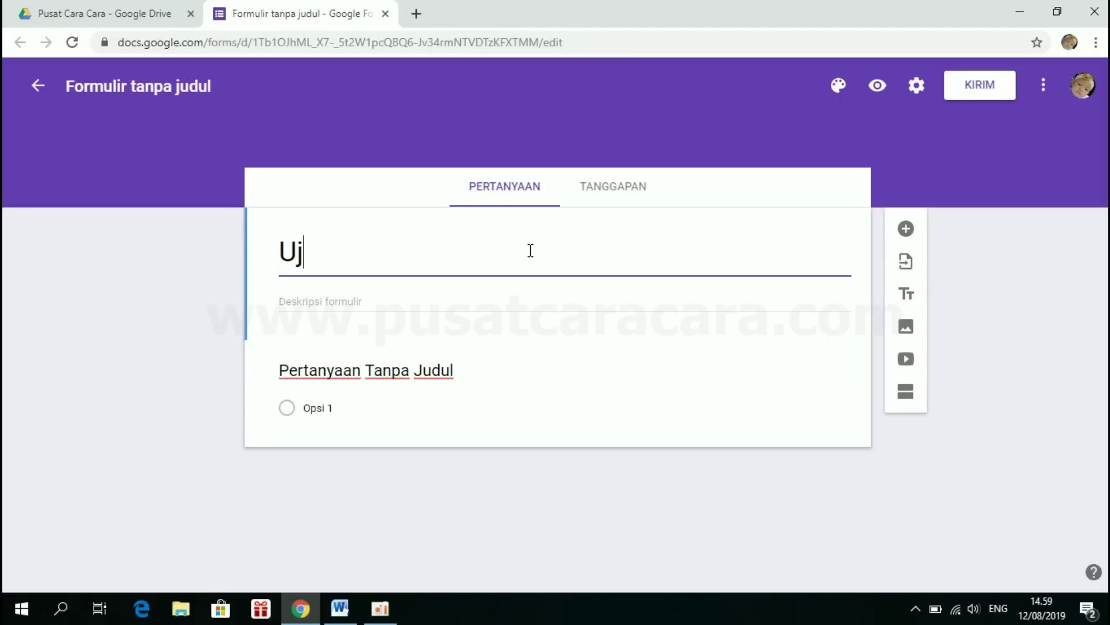
pyautogui.write('ian Tengah Sem')
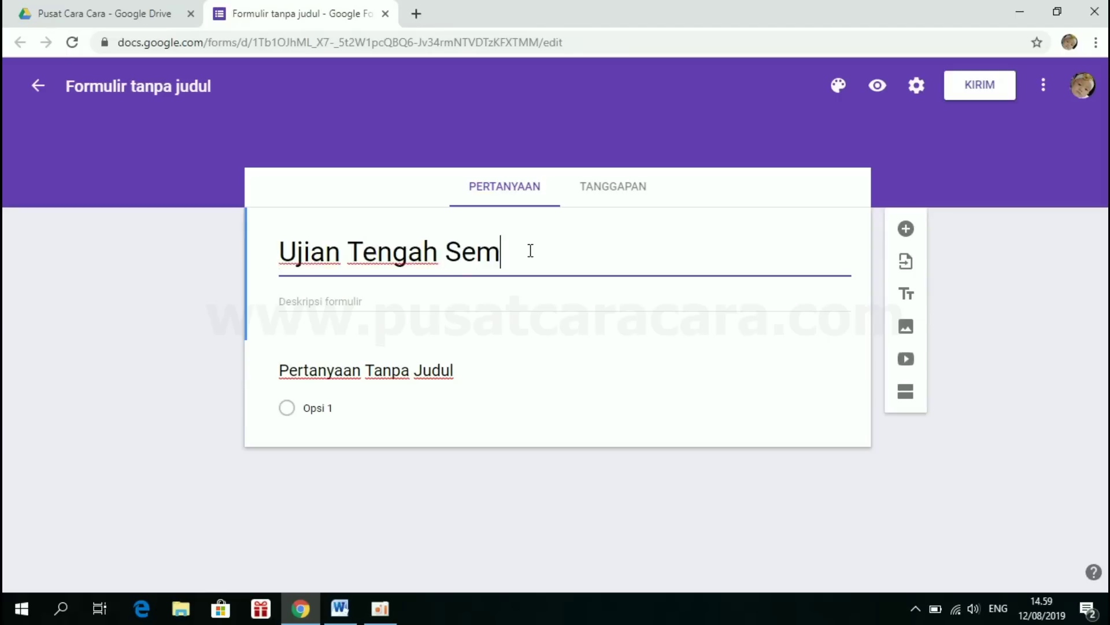
pyautogui.write('ester Ganjil')
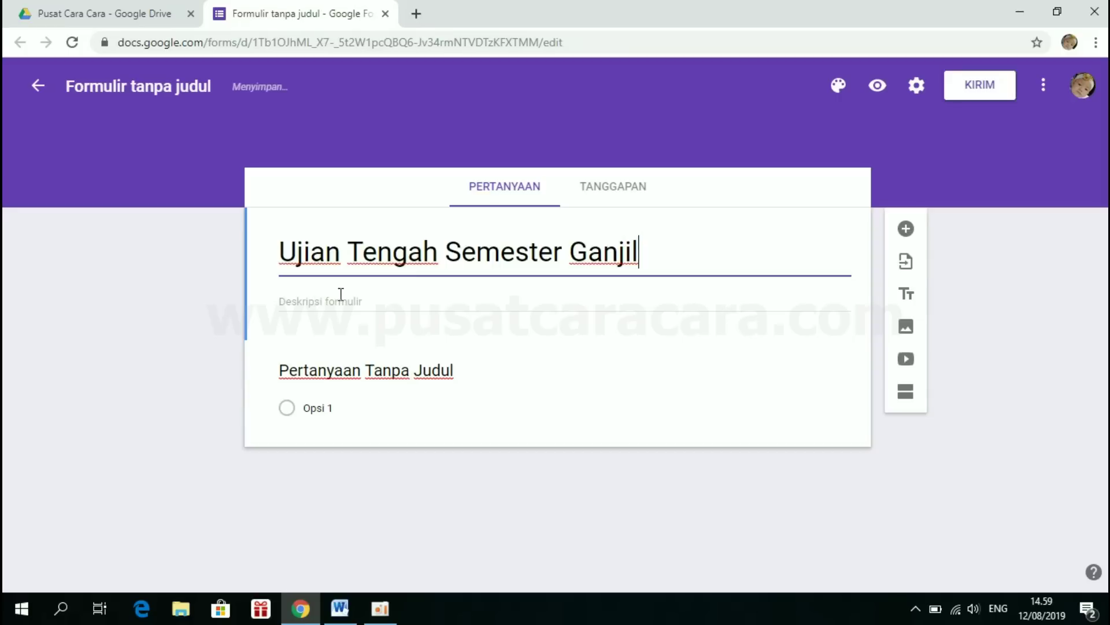
# - Copy the title text and paste it into the form description
pyautogui.moveTo(645, 249); pyautogui.dragTo(268, 264)
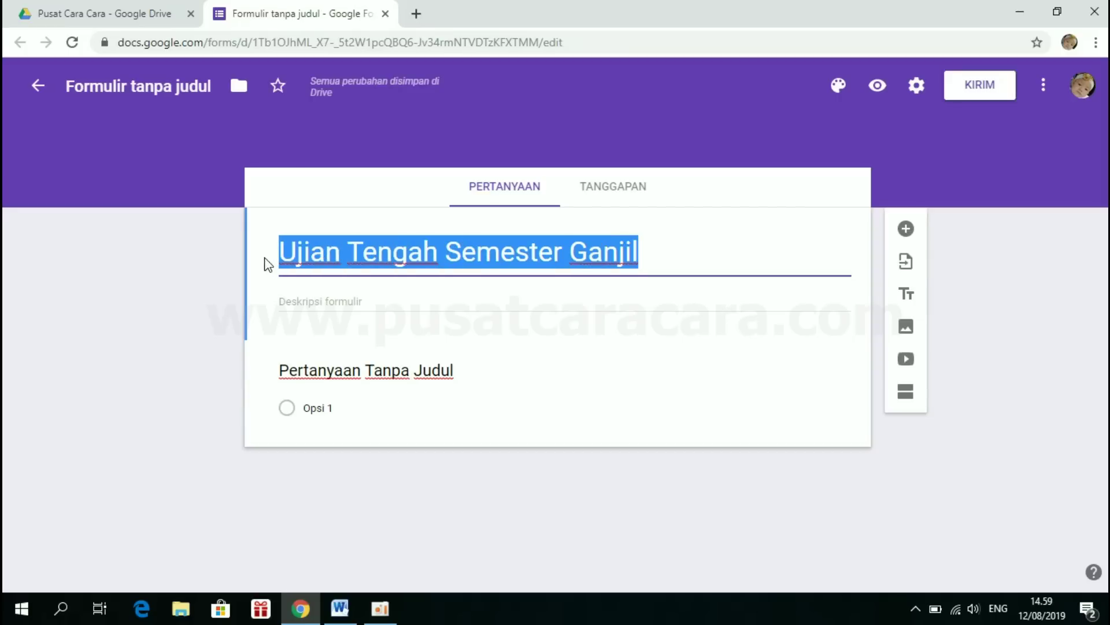
pyautogui.rightClick(317, 250)
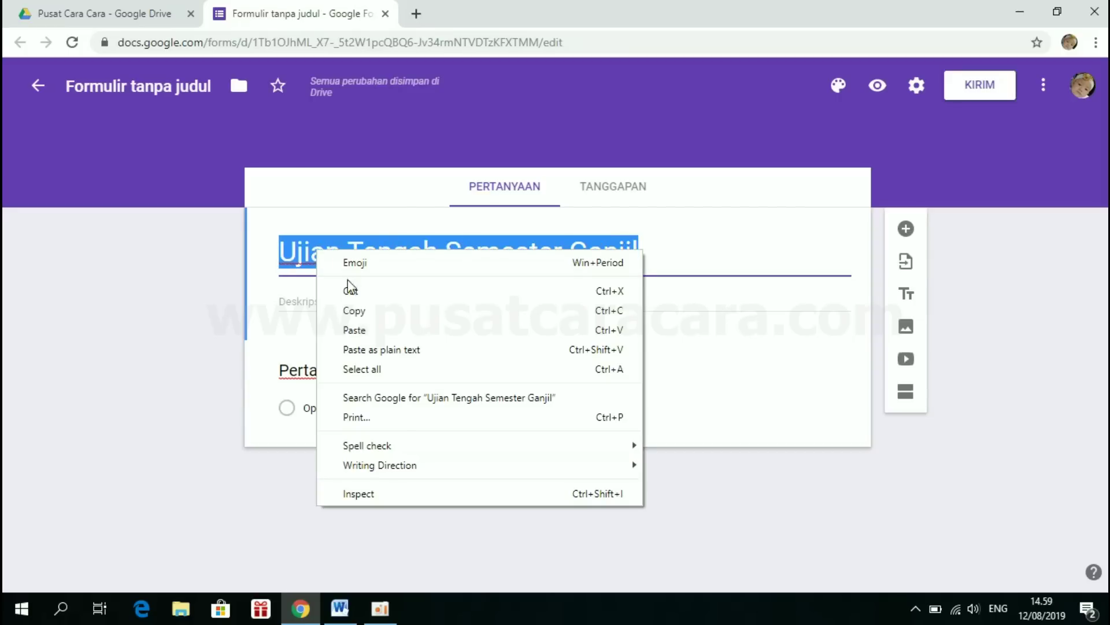
pyautogui.click(353, 309)
pyautogui.rightClick(338, 306)
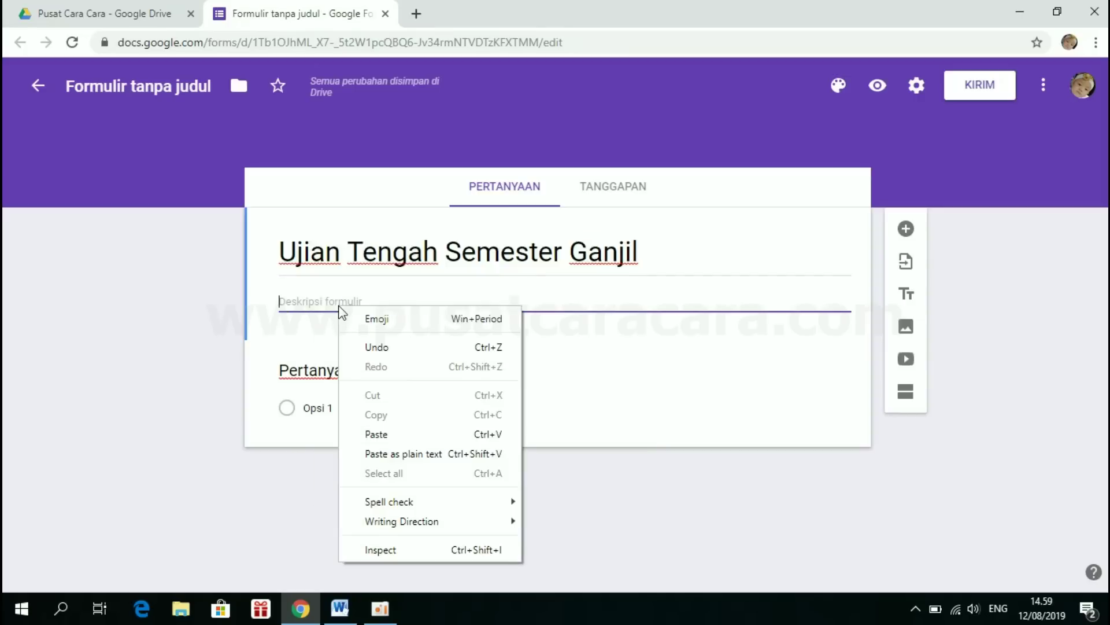
pyautogui.click(393, 436)
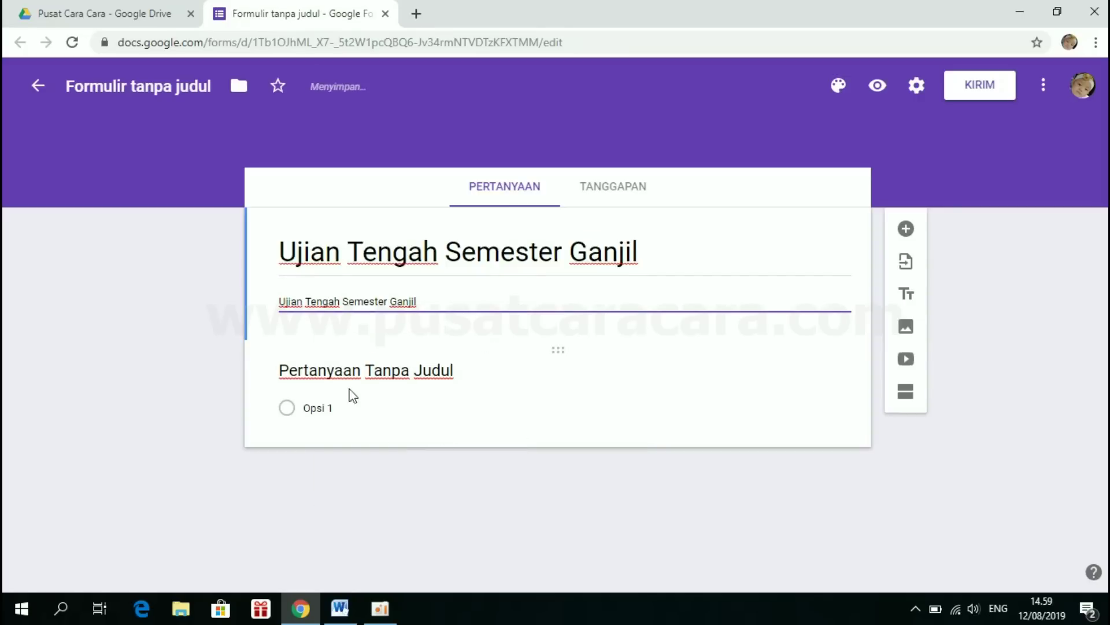
pyautogui.click(365, 368)
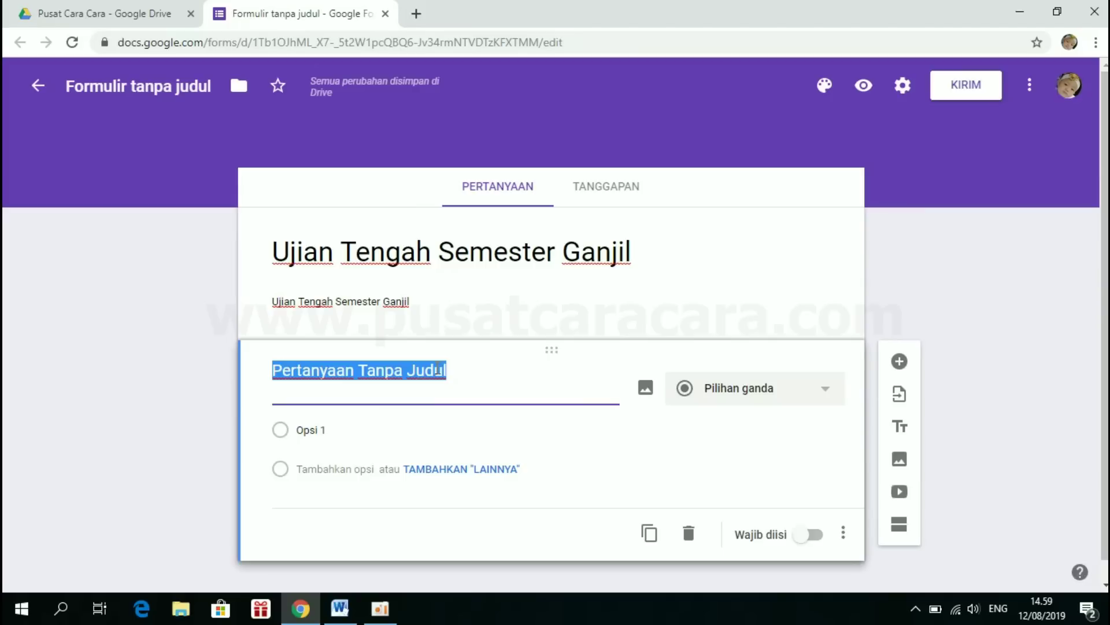
# - Rename the first question 'Nama', make it required, and add a question below it
pyautogui.press('BackSpace')
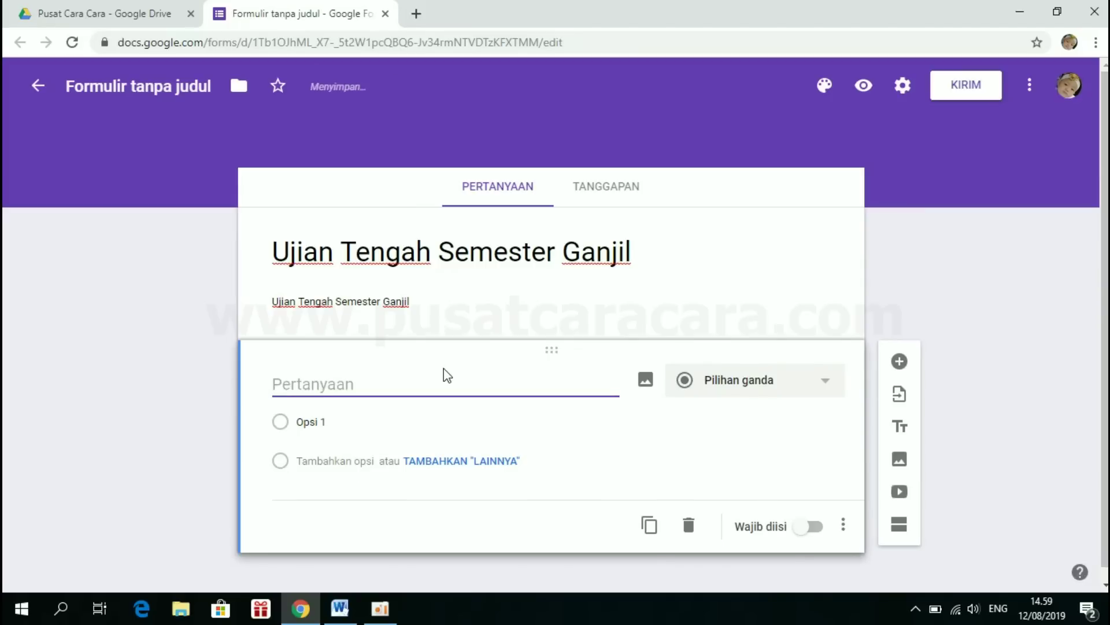
pyautogui.write('Nama')
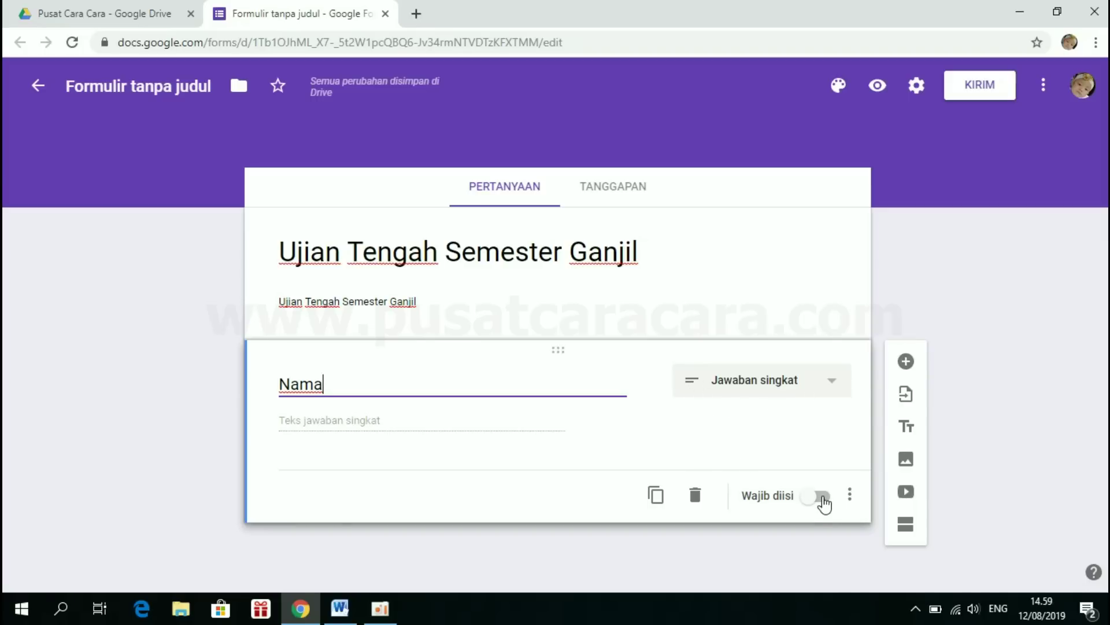
pyautogui.click(824, 502)
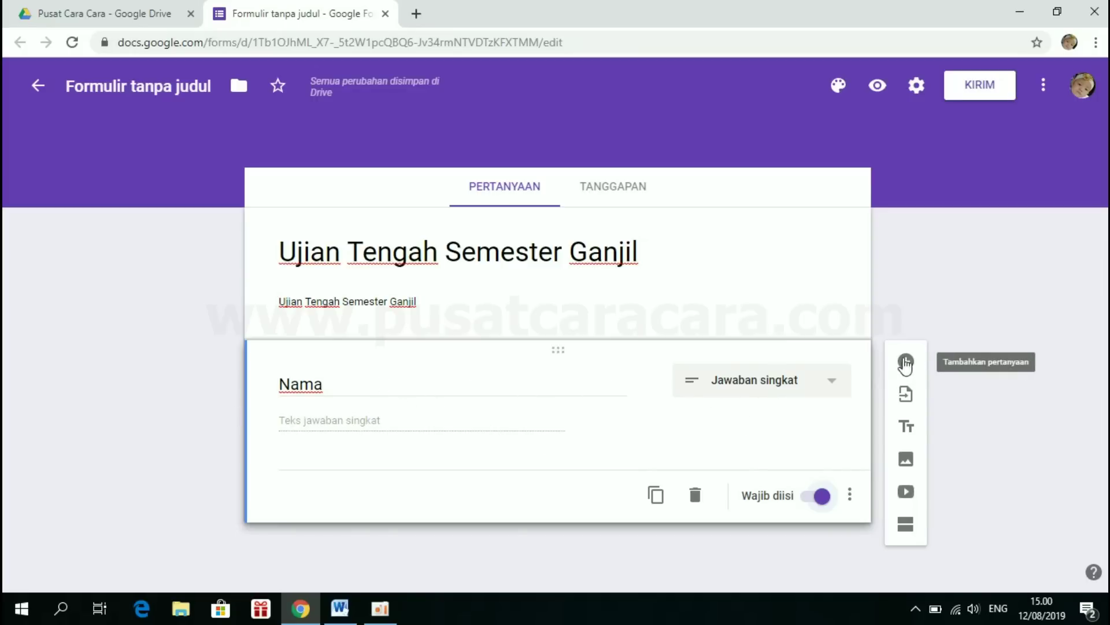
pyautogui.click(906, 363)
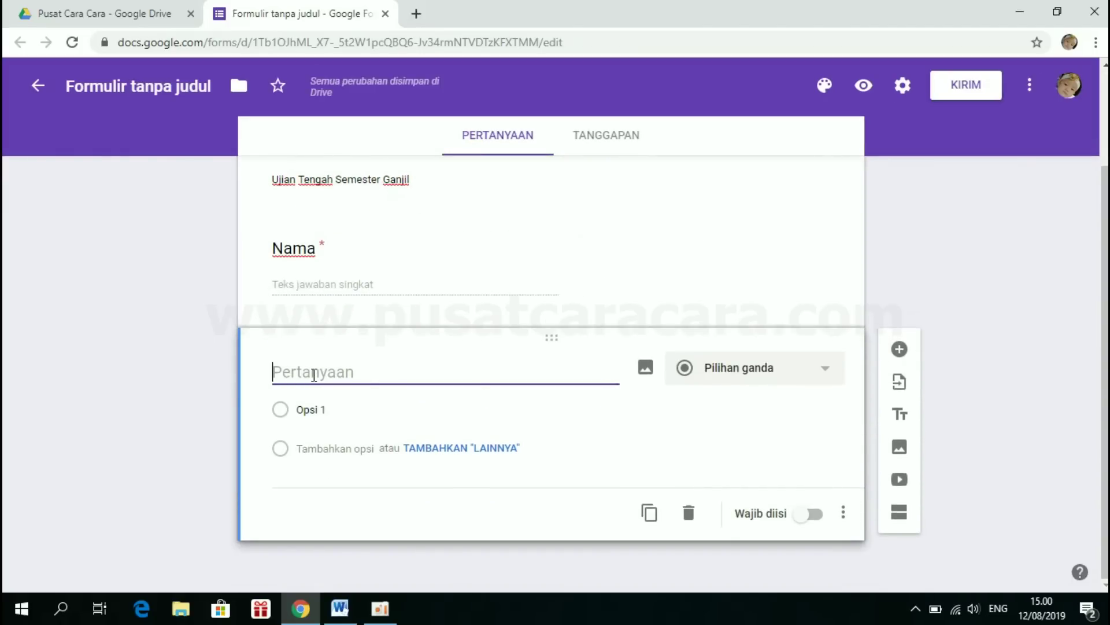
# - Make 'Kelas' a dropdown question with options X-MIPA-1, X-MIPA-2, X-IPS-1 and X-IPS-2
pyautogui.write('Kelas')
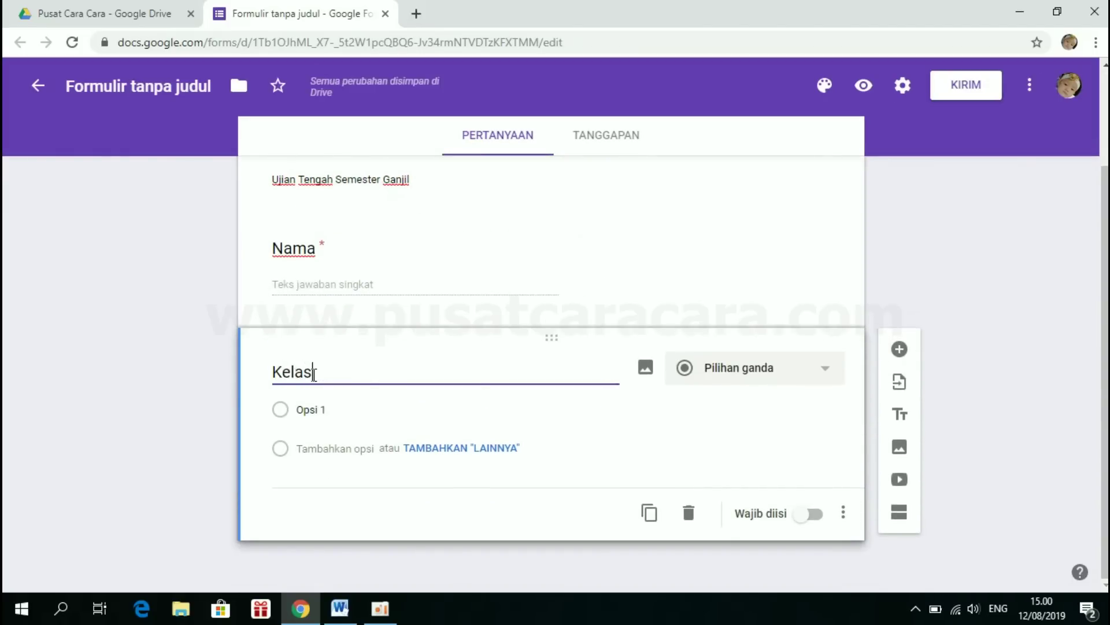
pyautogui.click(765, 375)
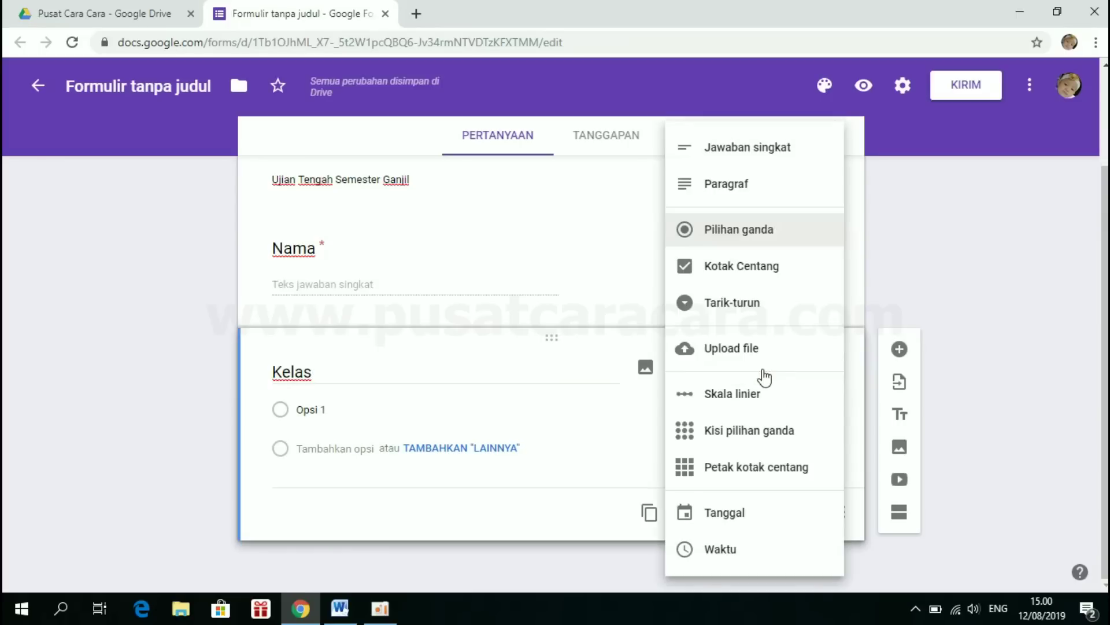
pyautogui.click(741, 307)
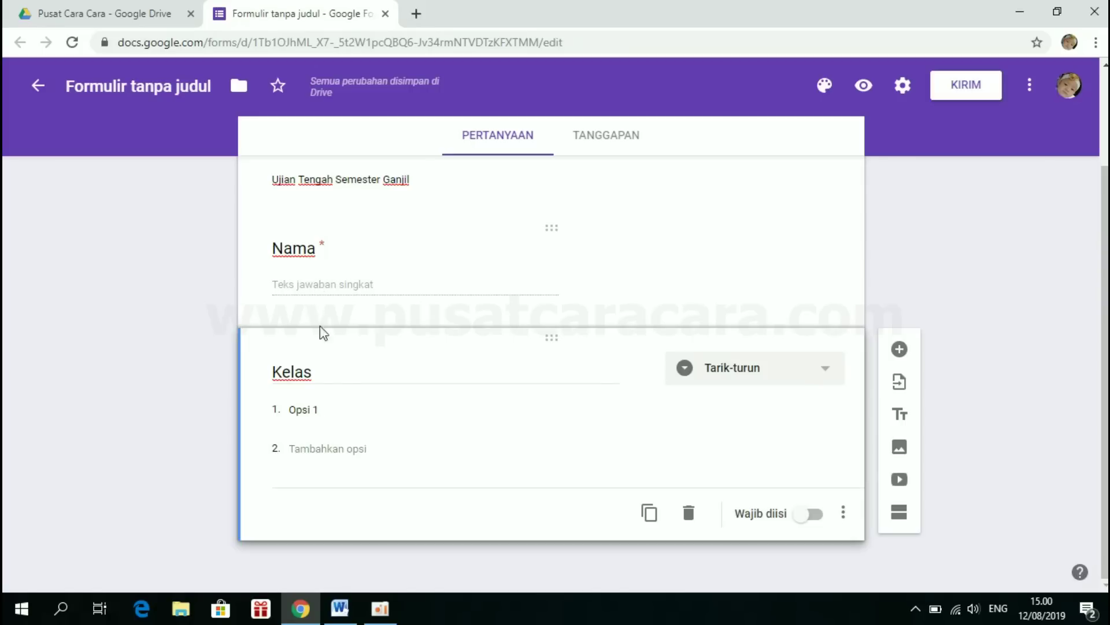
pyautogui.click(322, 410)
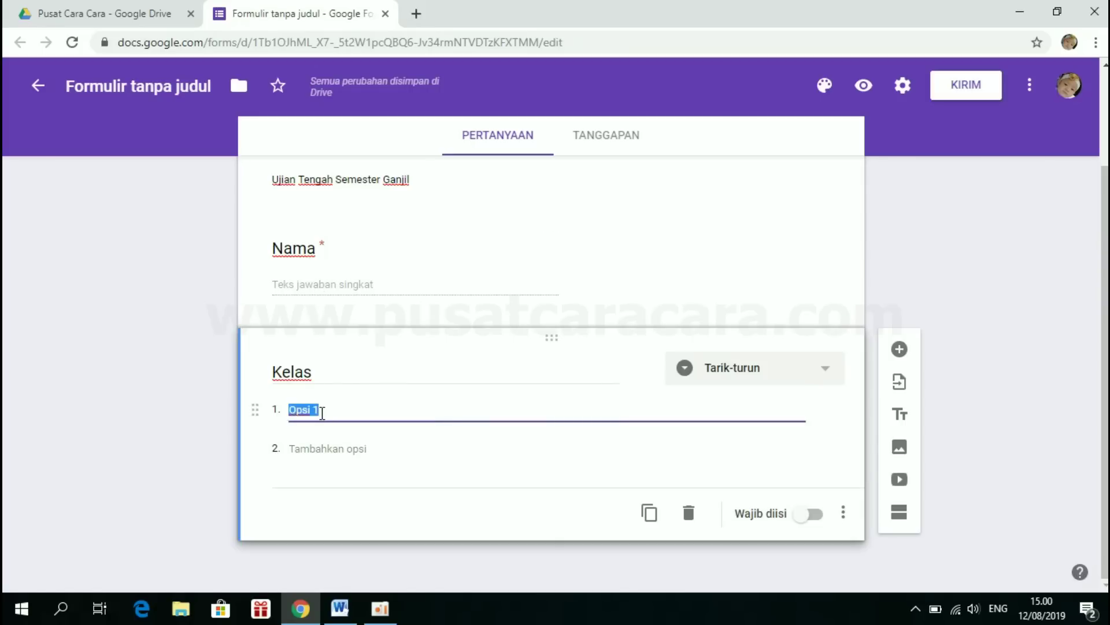
pyautogui.write('X-')
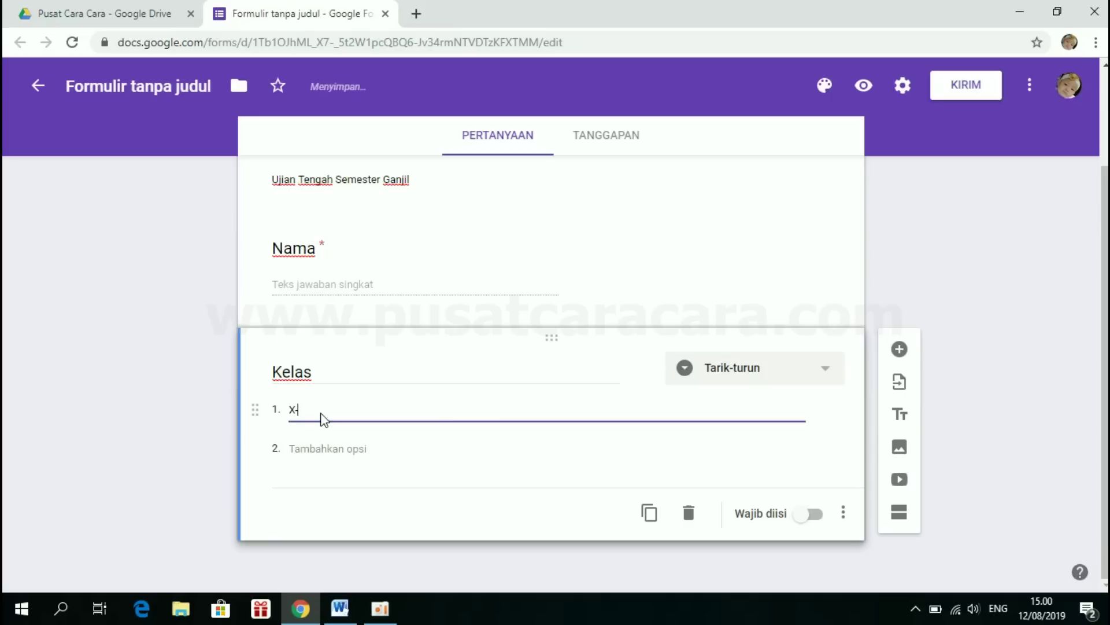
pyautogui.write('MIPA-1')
pyautogui.click(306, 448)
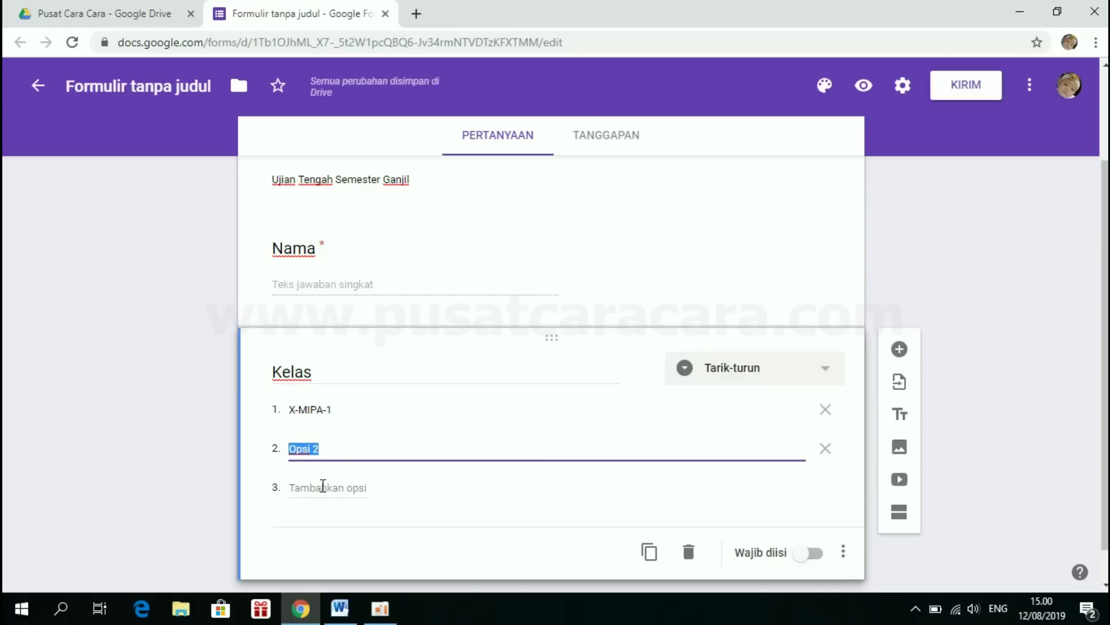
pyautogui.write('X')
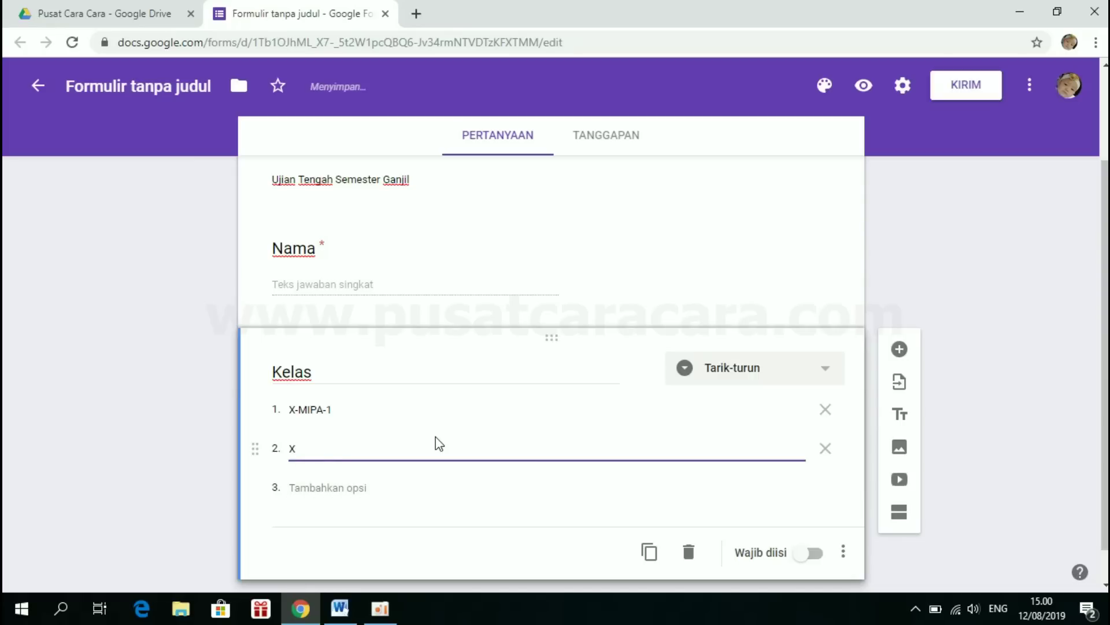
pyautogui.write('-MIPA-2')
pyautogui.click(325, 486)
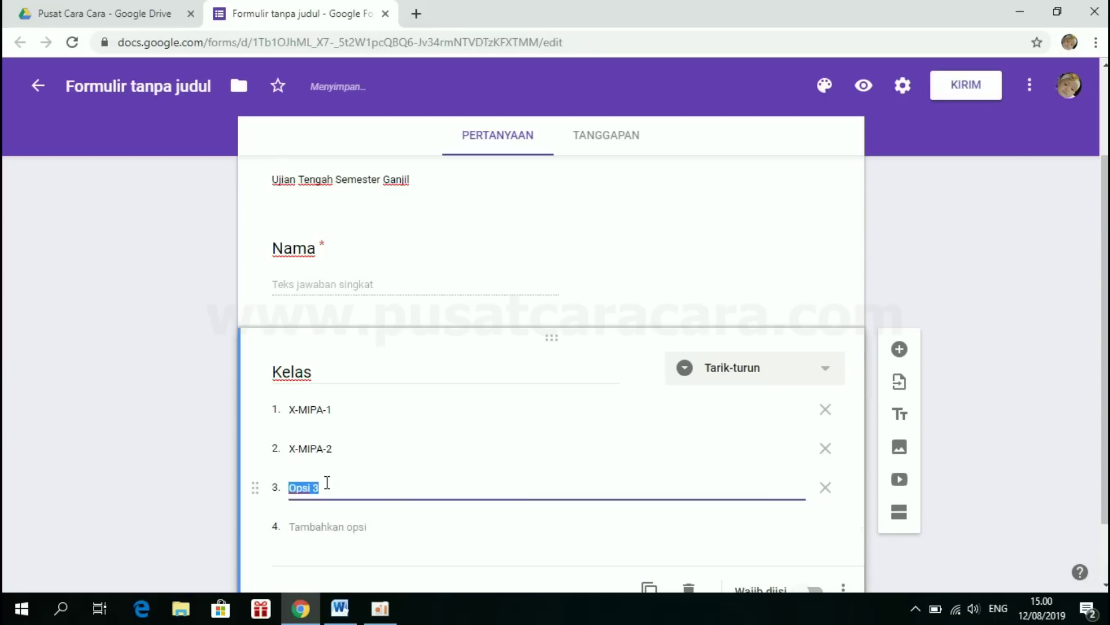
pyautogui.write('X-IPS-1')
pyautogui.click(303, 525)
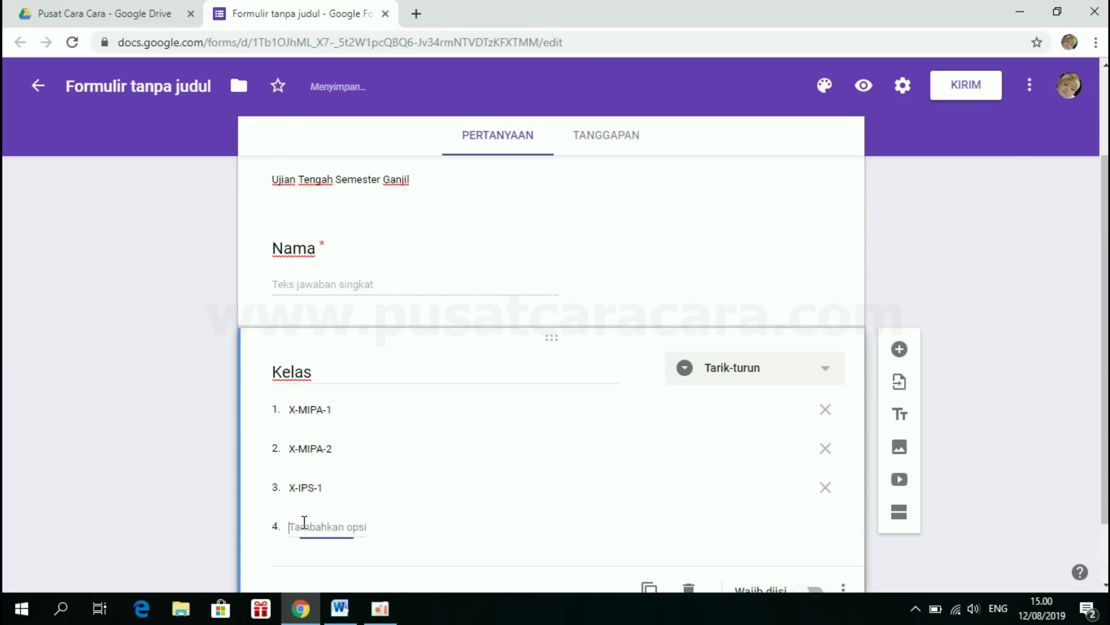
pyautogui.write('X-IPS-2')
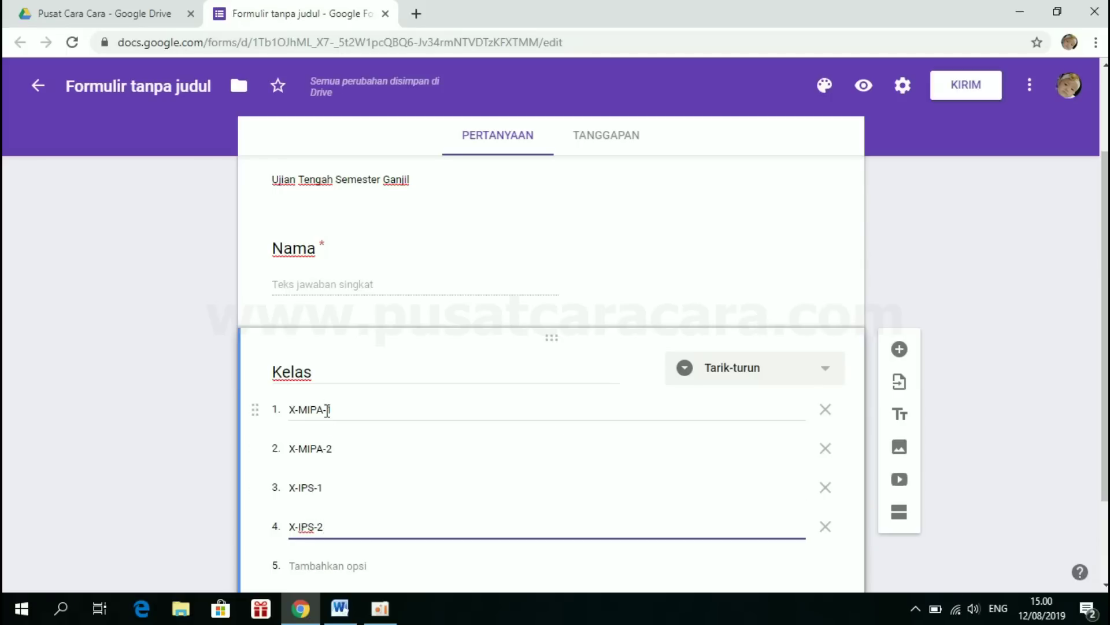
# - Mark Kelas as required and add another question below it
pyautogui.scroll(-2, 384, 414)
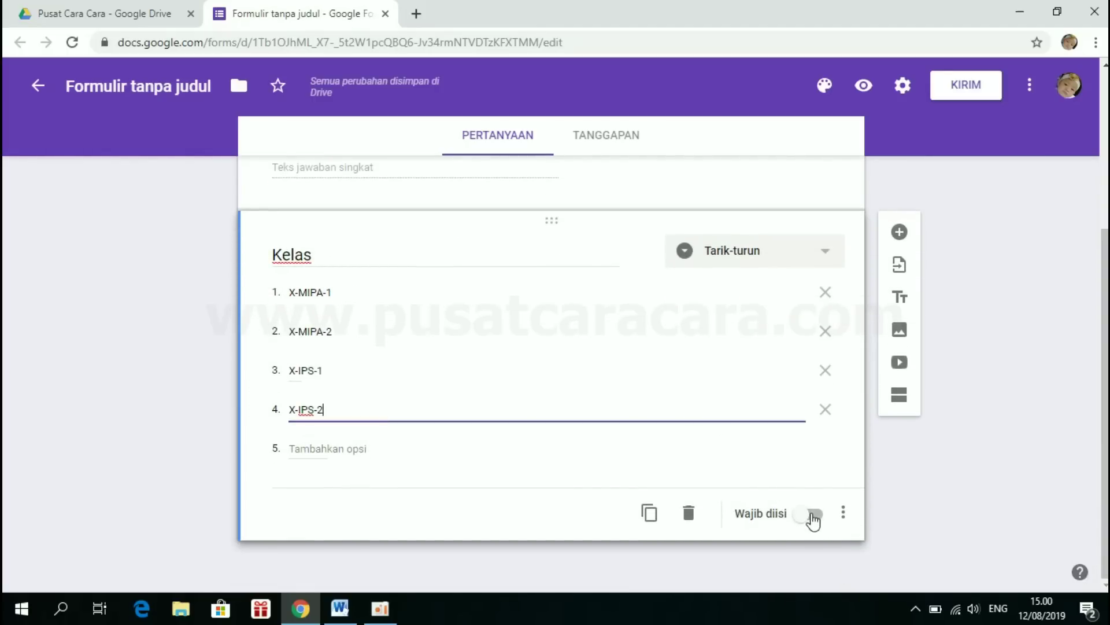
pyautogui.click(813, 514)
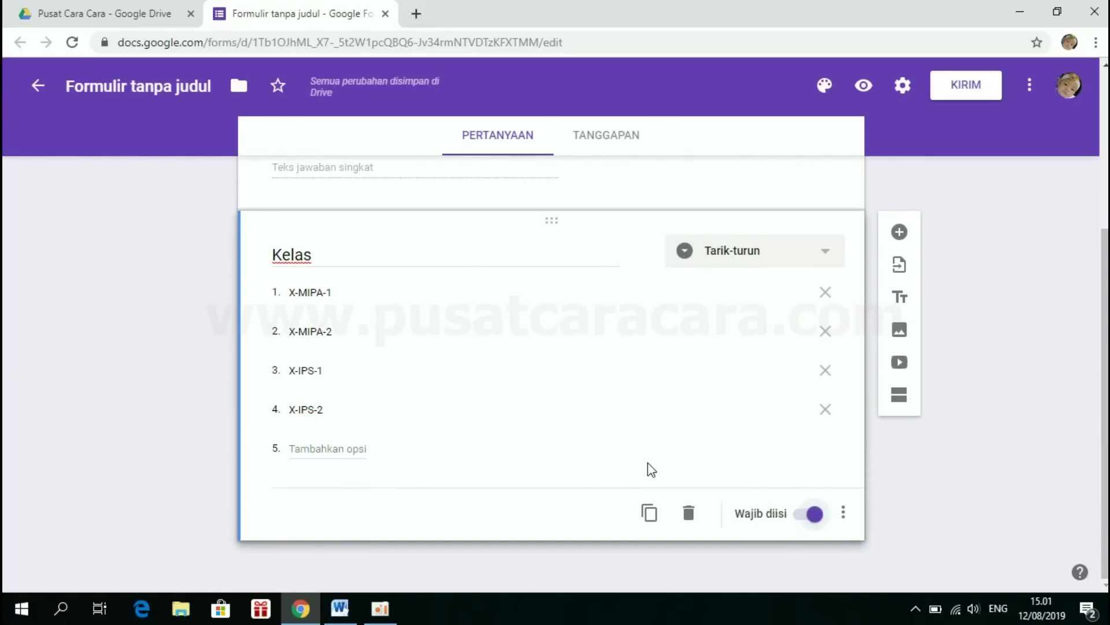
pyautogui.click(899, 232)
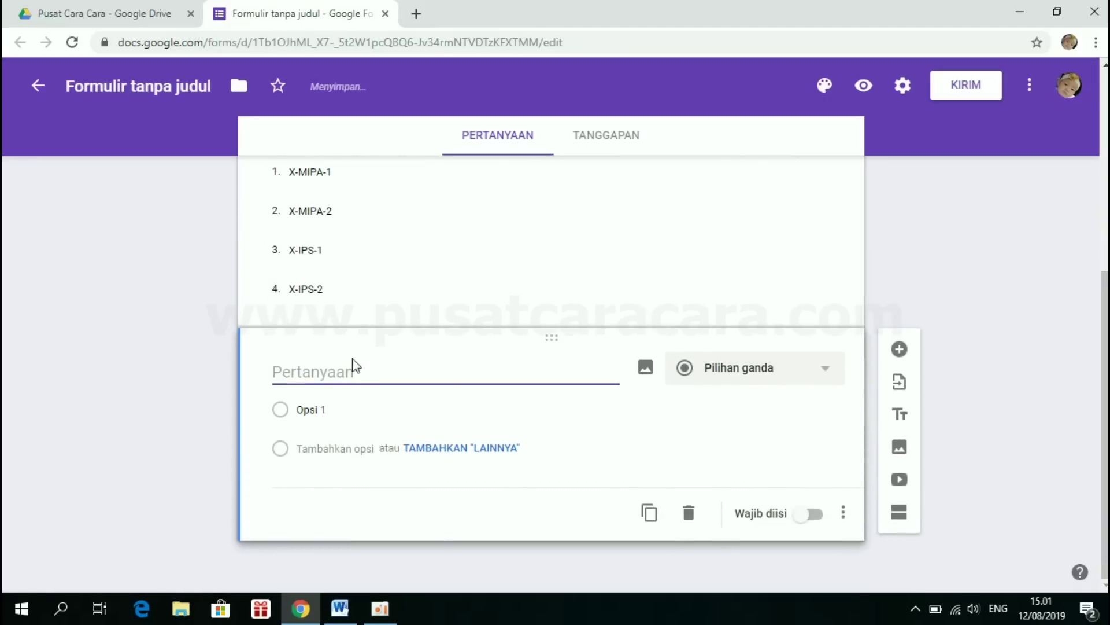
# - Title the question 'Token' and validate answers as text containing ABC123
pyautogui.write('T')
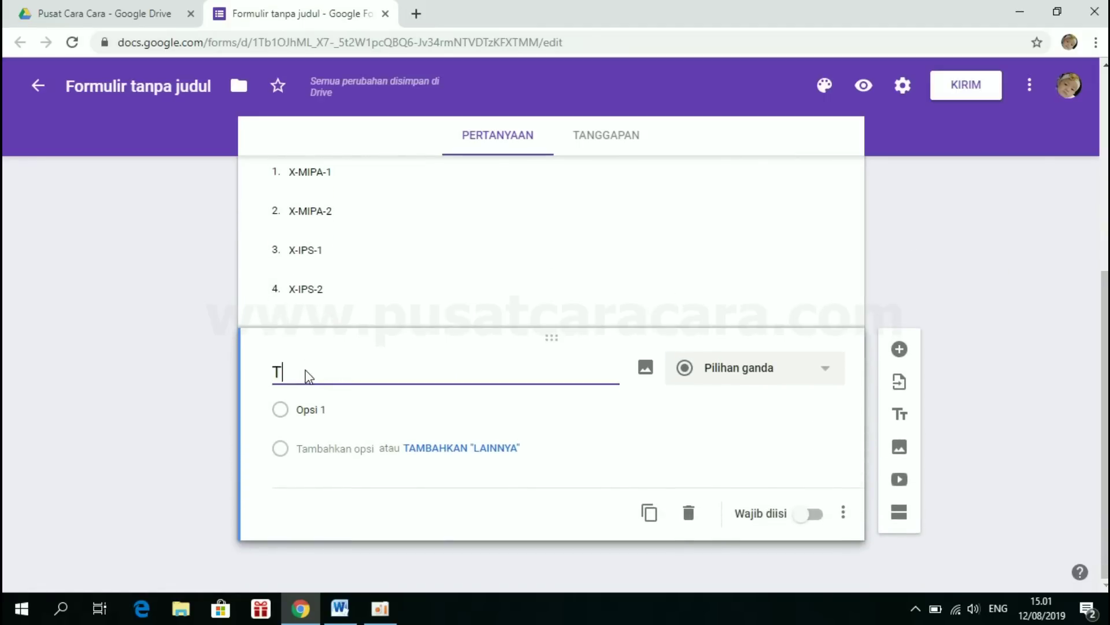
pyautogui.write('oken')
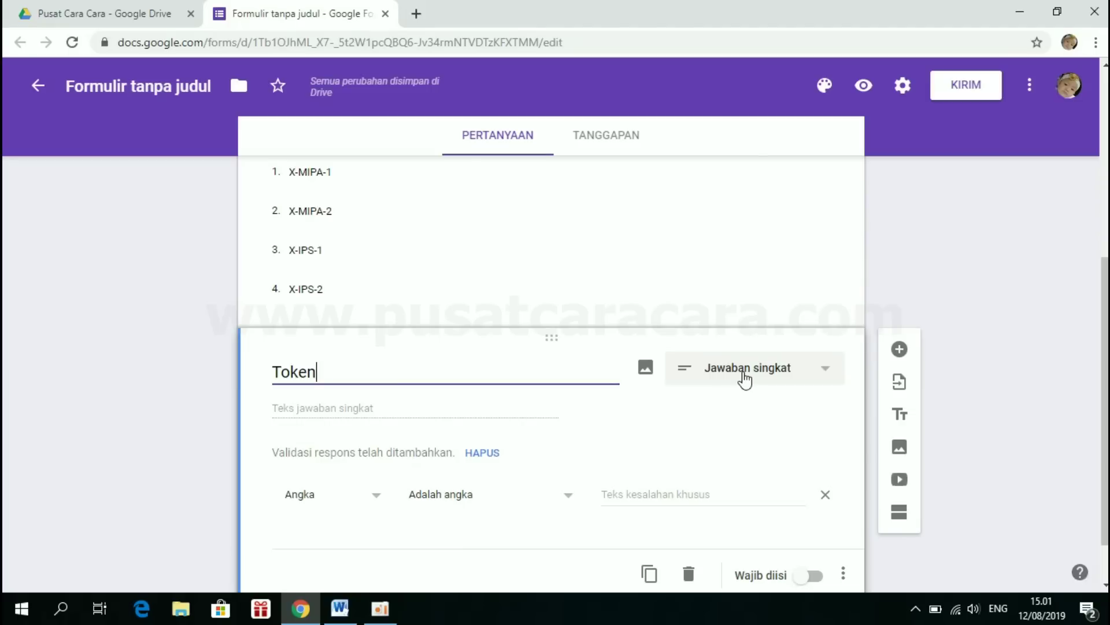
pyautogui.click(365, 498)
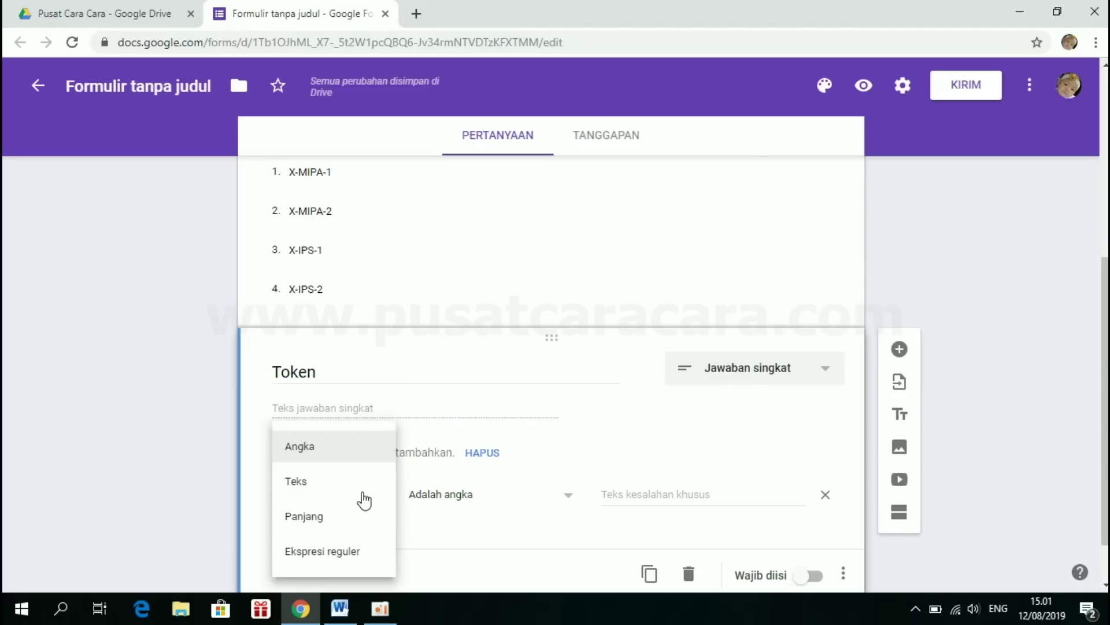
pyautogui.click(304, 481)
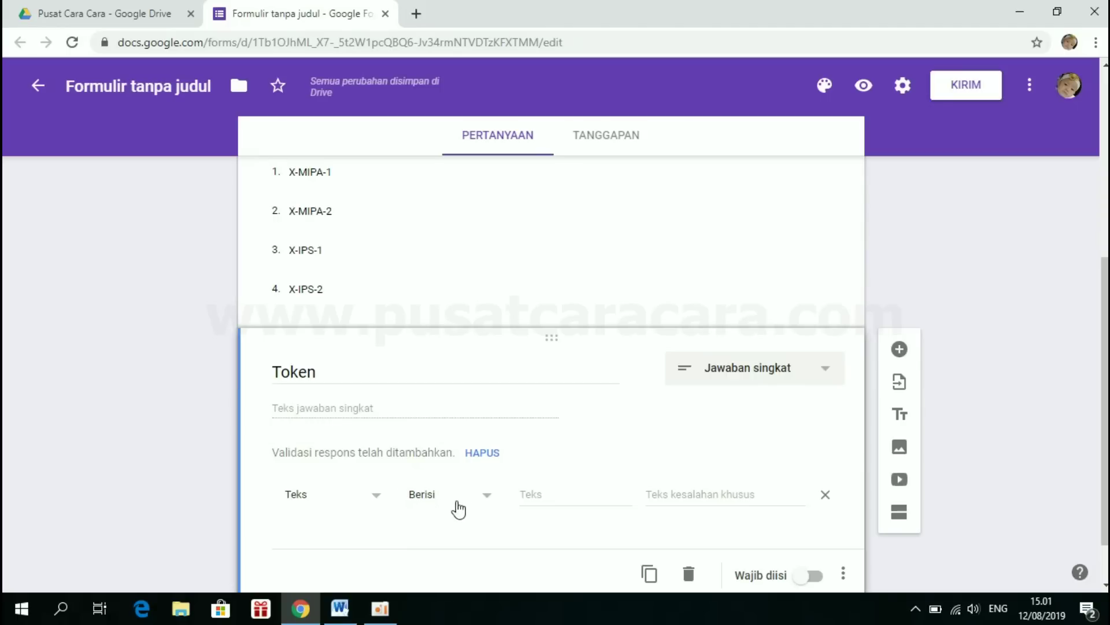
pyautogui.click(549, 492)
pyautogui.write('A')
pyautogui.press('BackSpace')
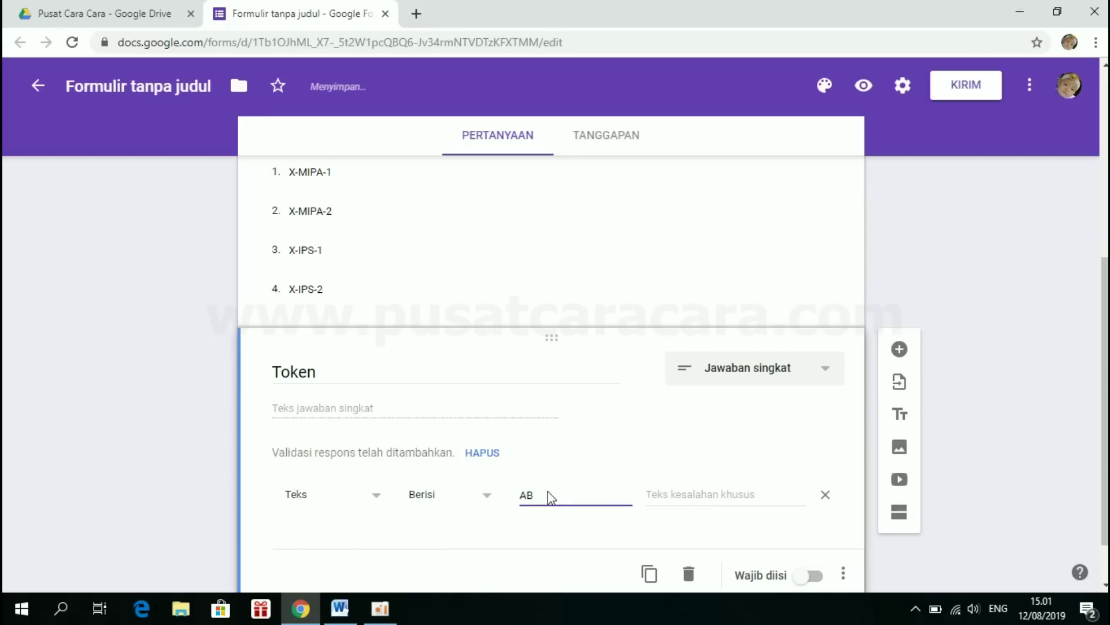
pyautogui.write('C123')
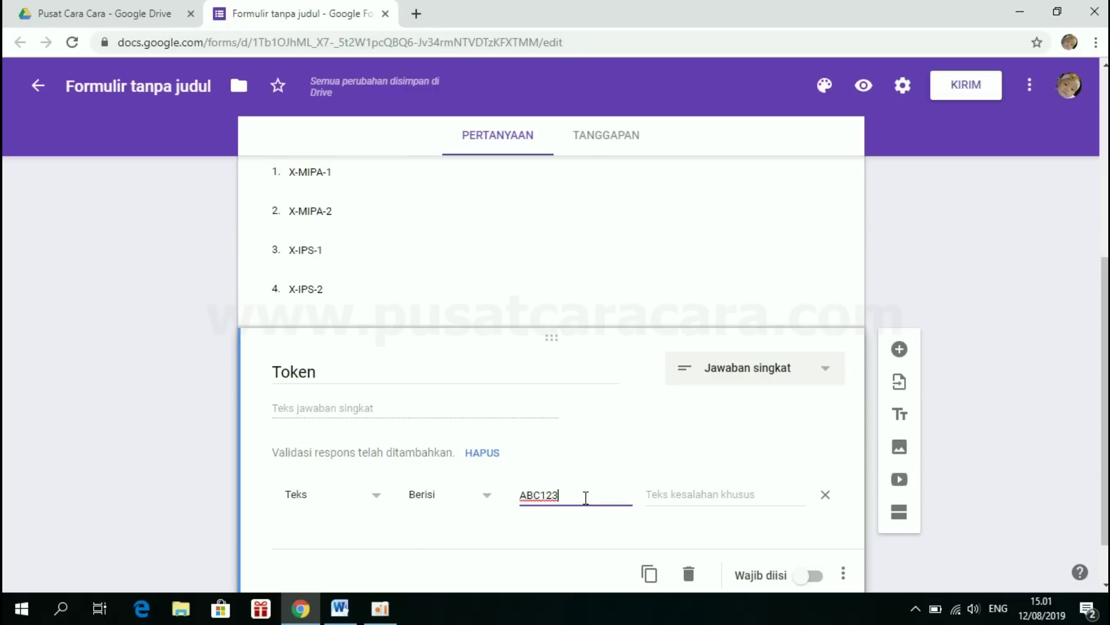
pyautogui.moveTo(575, 496); pyautogui.dragTo(520, 501)
pyautogui.click(572, 495)
# - Set the validation error to 'Token tidak valid!' and make Token required
pyautogui.click(662, 499)
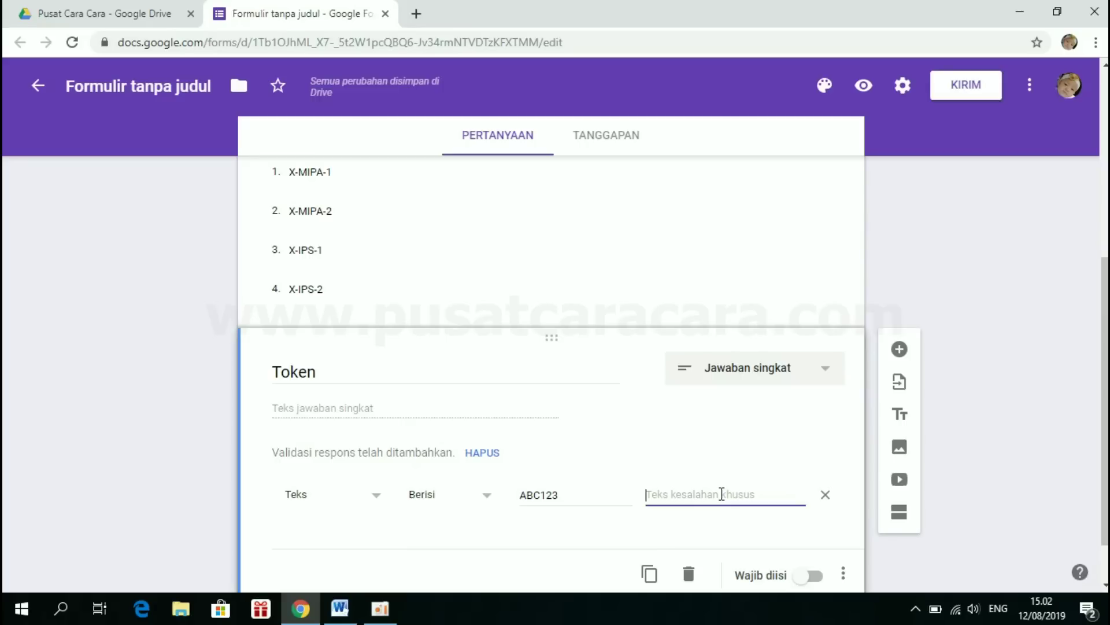
pyautogui.write('Token tidakv')
pyautogui.press('BackSpace')
pyautogui.write('v')
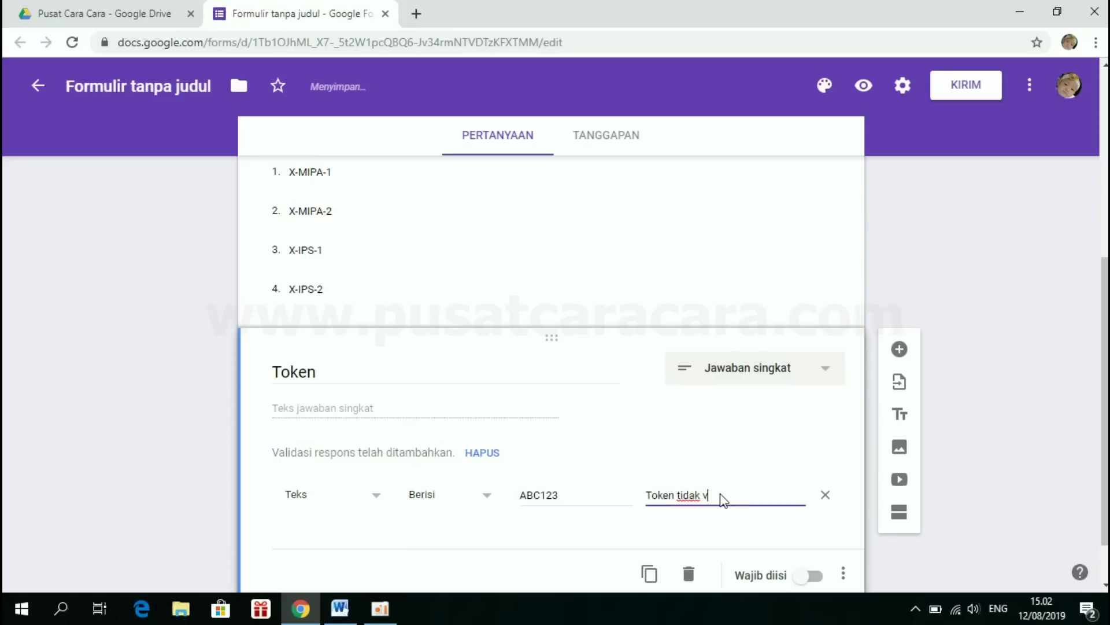
pyautogui.write('alid!')
pyautogui.scroll(-1, 769, 417)
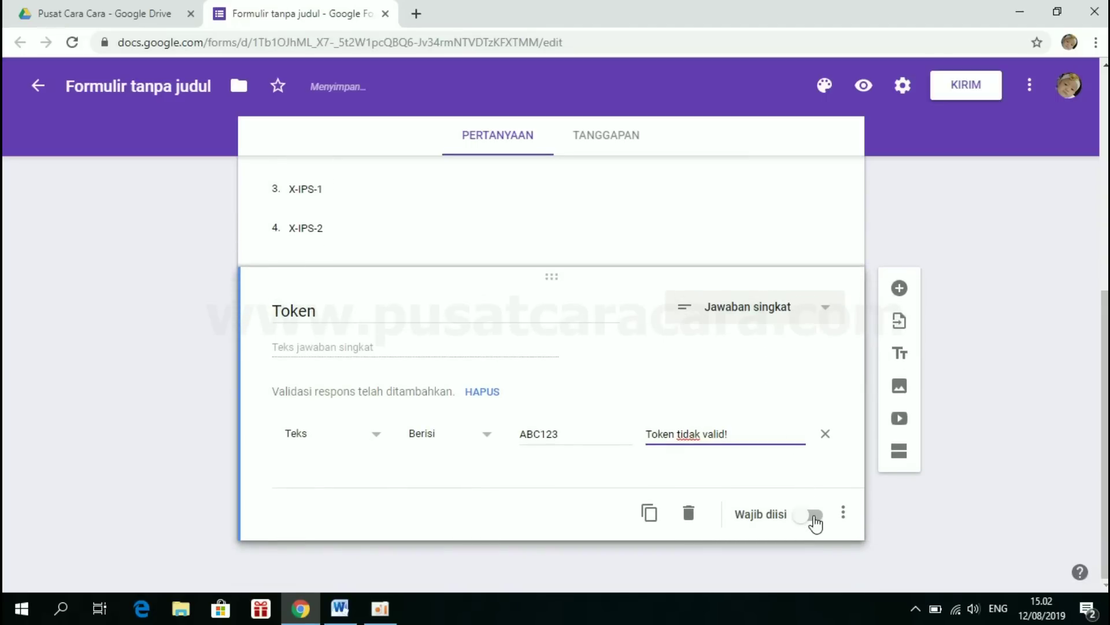
pyautogui.click(814, 516)
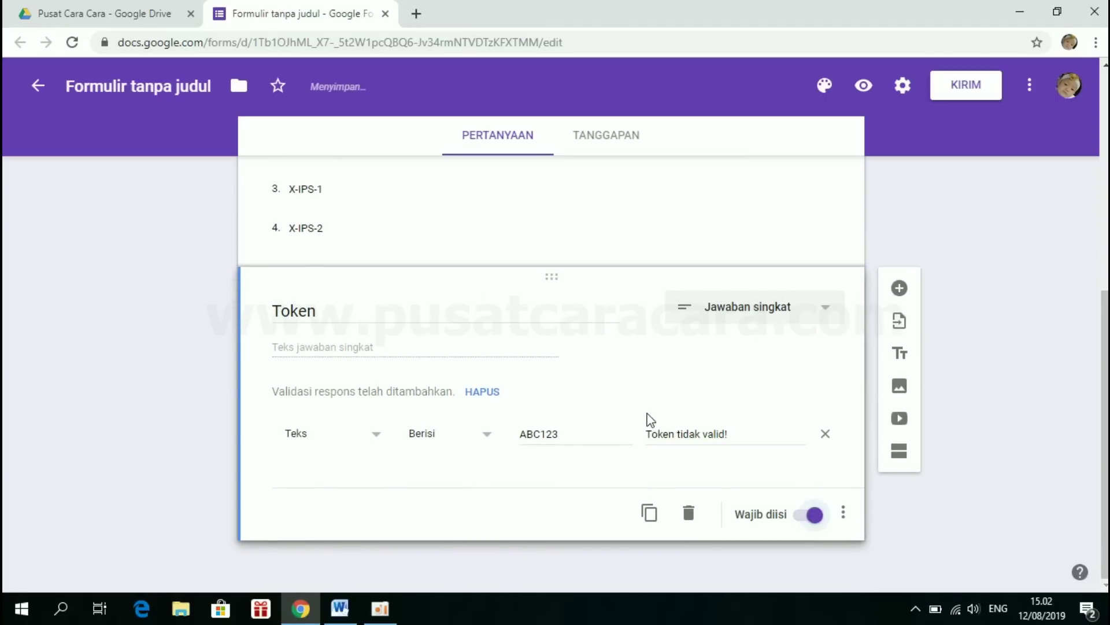
pyautogui.scroll(3, 644, 419)
pyautogui.scroll(3, 642, 417)
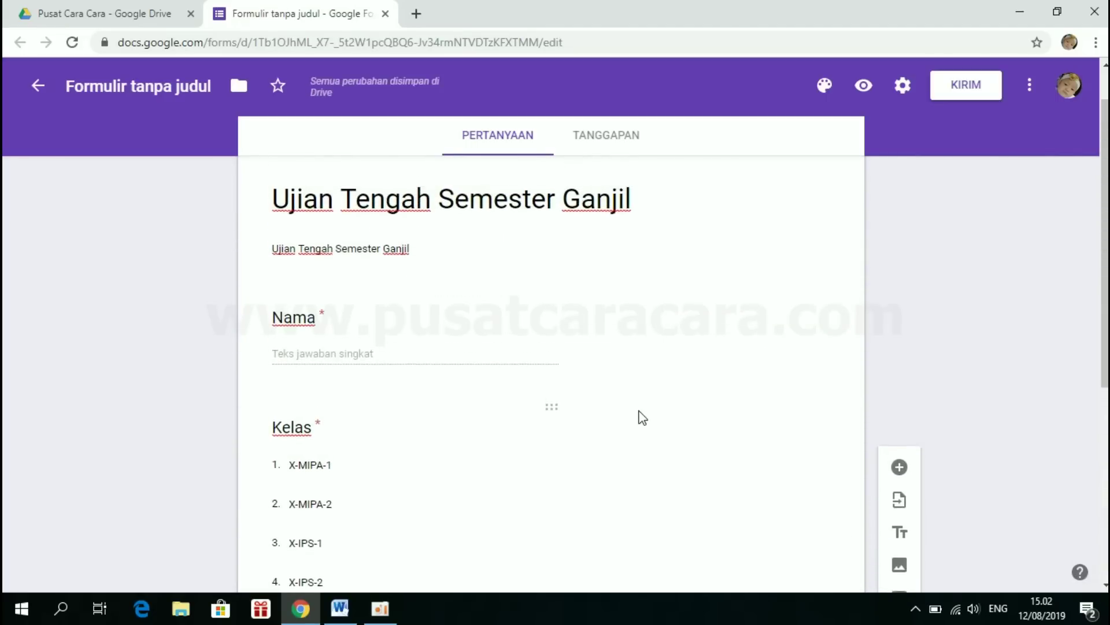
pyautogui.scroll(-2, 642, 416)
pyautogui.scroll(1, 642, 417)
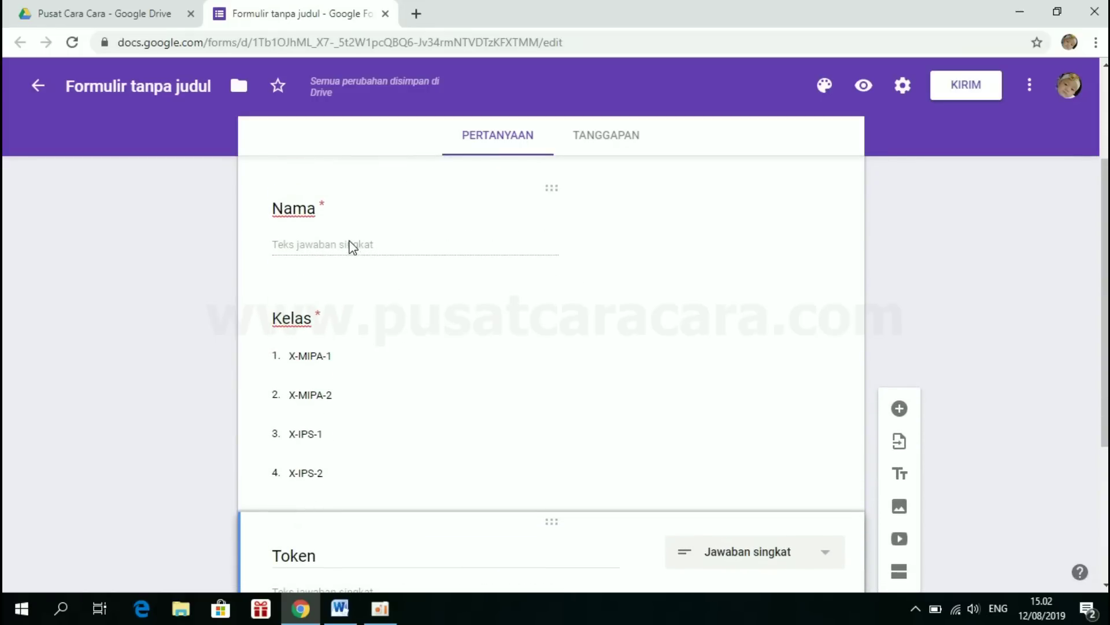
pyautogui.scroll(-1, 397, 362)
pyautogui.scroll(-3, 398, 361)
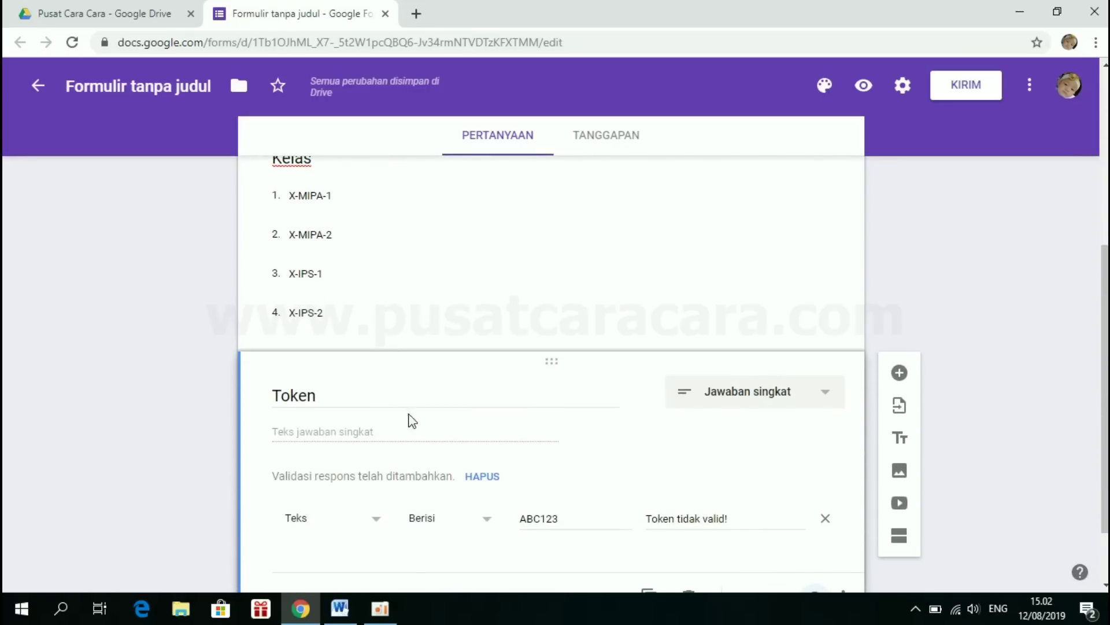
pyautogui.scroll(1, 644, 394)
pyautogui.scroll(-2, 731, 409)
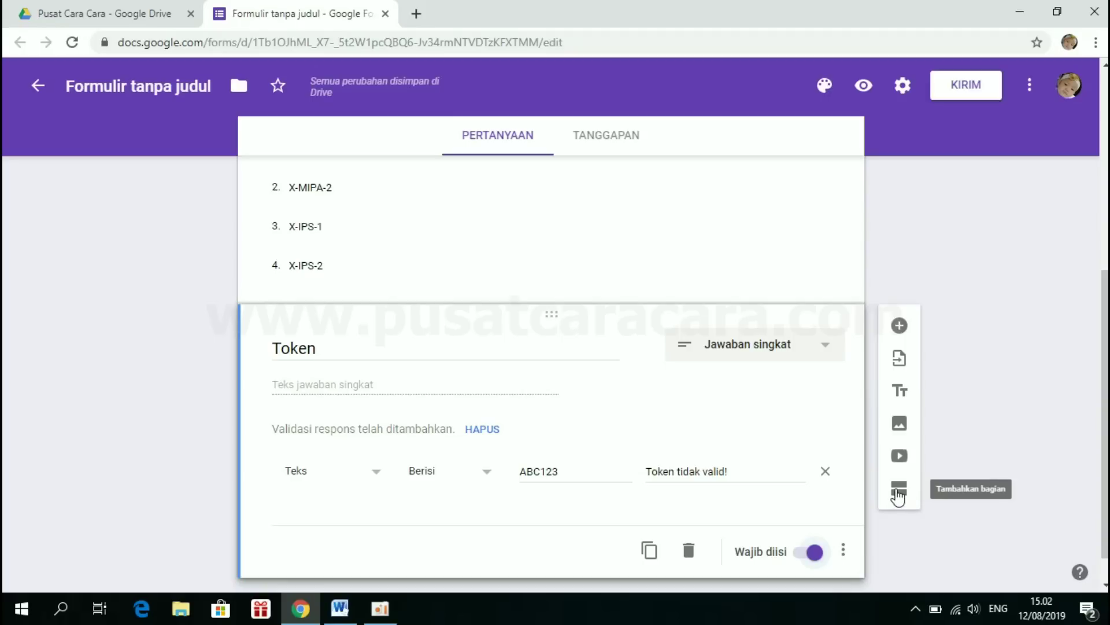
# - Insert a new section below Token and rename it 'Pilihlah jawaban yang dianggap paling benar!'
pyautogui.click(899, 495)
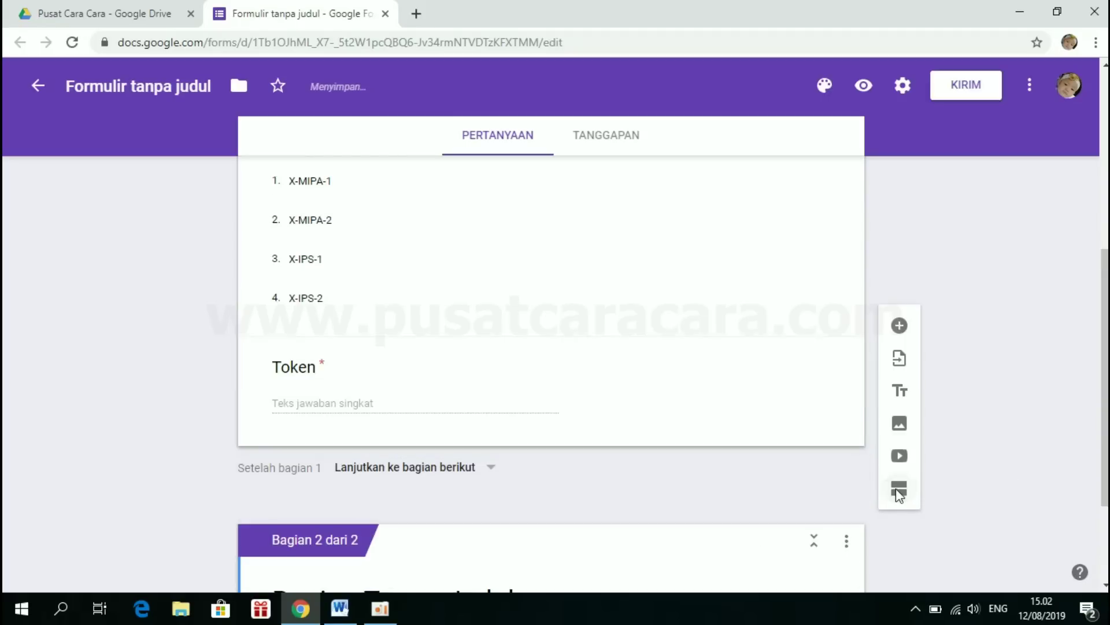
pyautogui.scroll(-3, 349, 421)
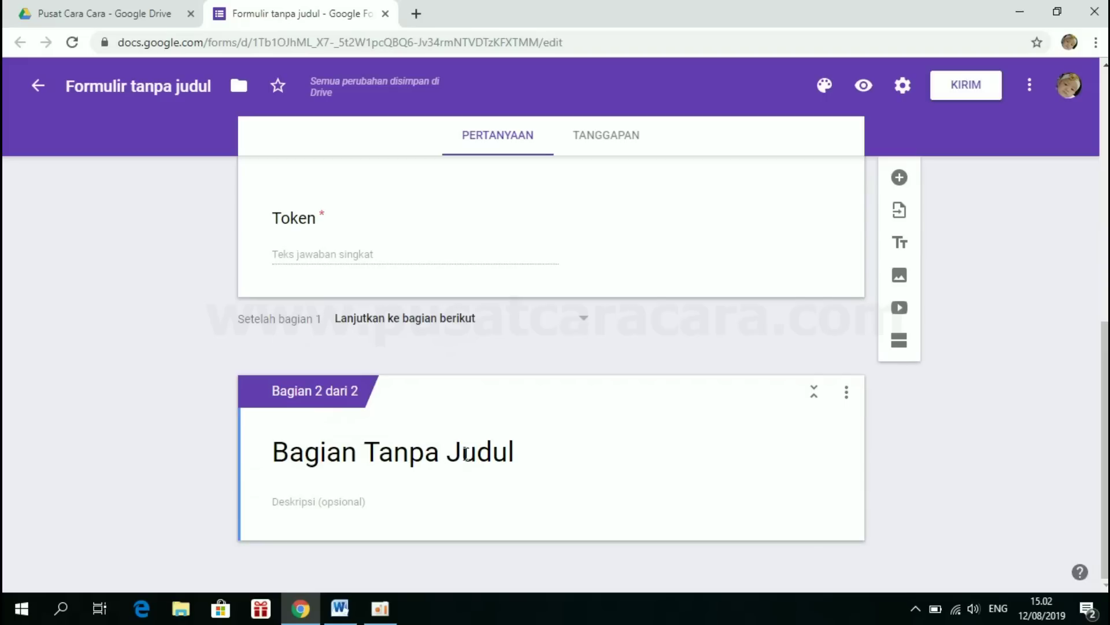
pyautogui.click(345, 451)
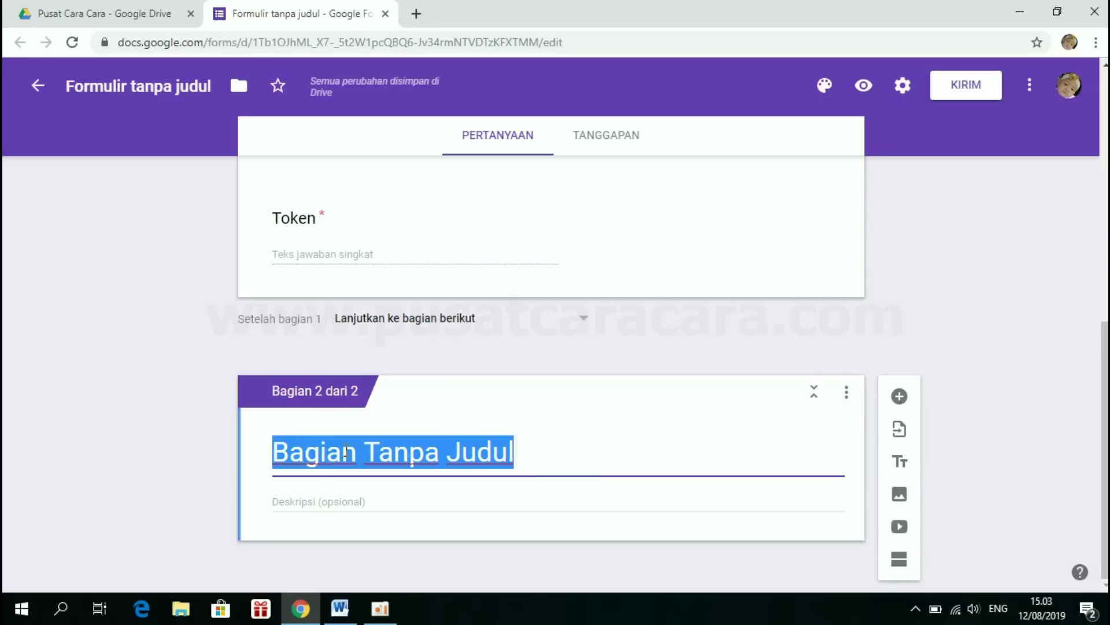
pyautogui.press('BackSpace')
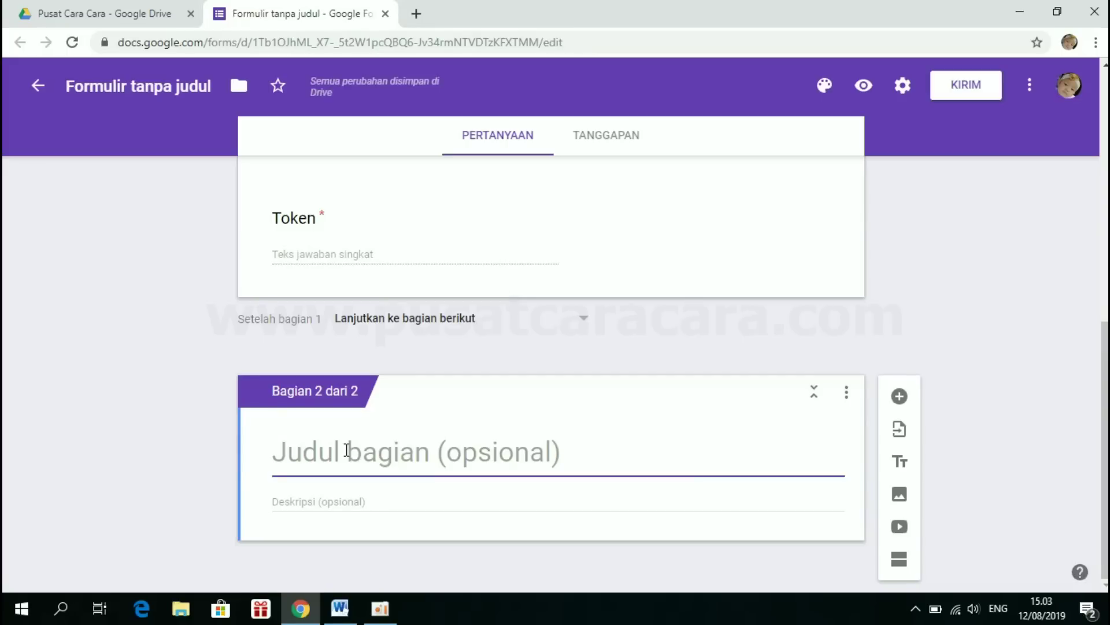
pyautogui.write('Pilihl')
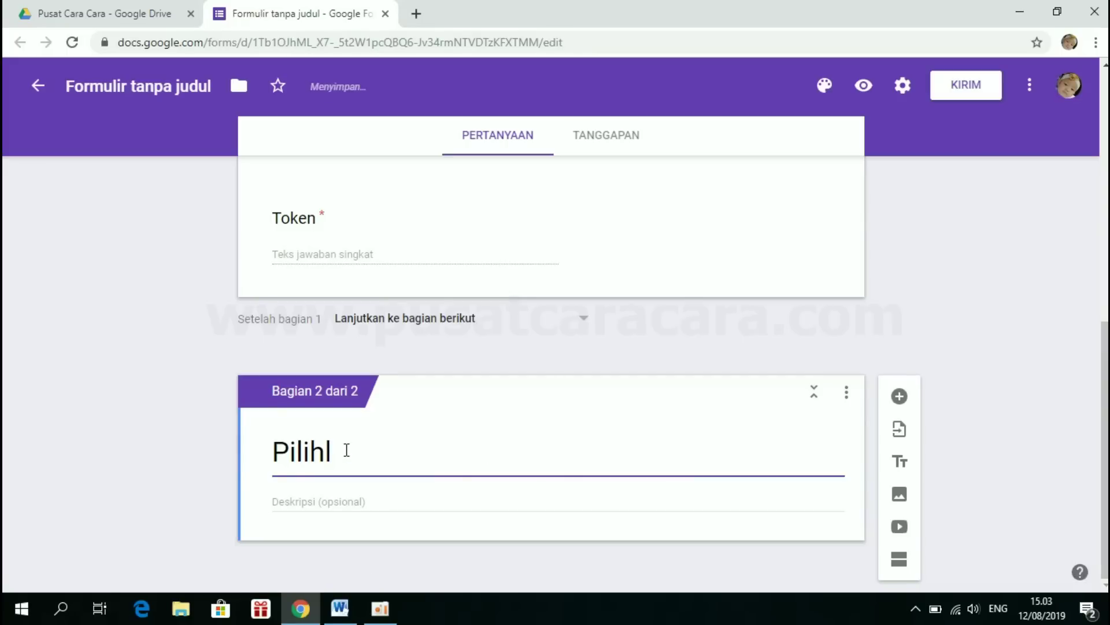
pyautogui.write('ah jawaba')
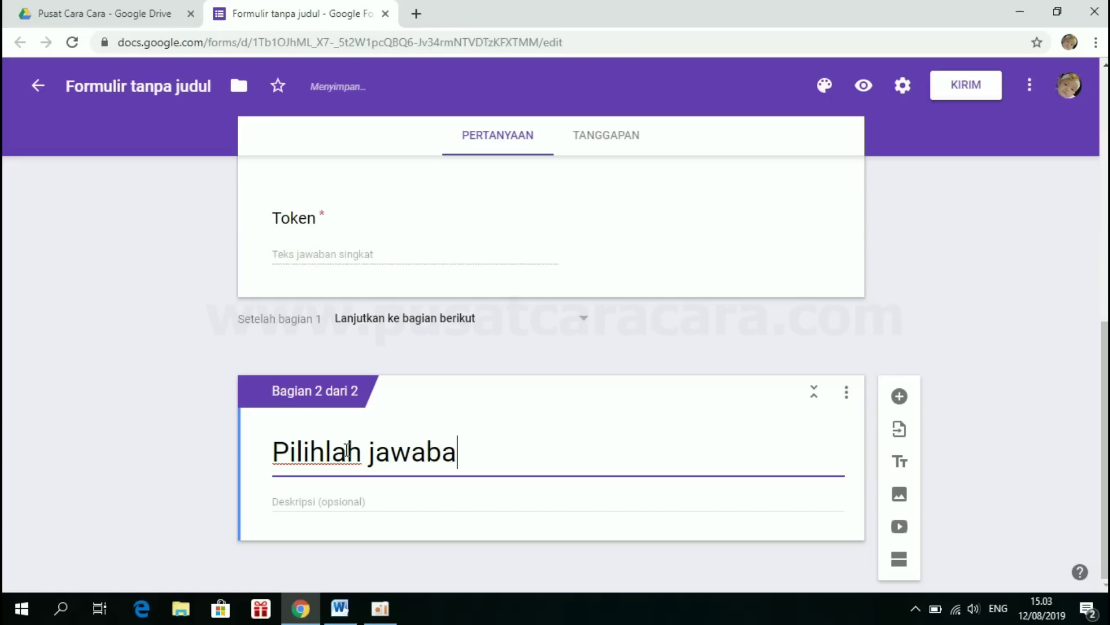
pyautogui.write('n yang diangg')
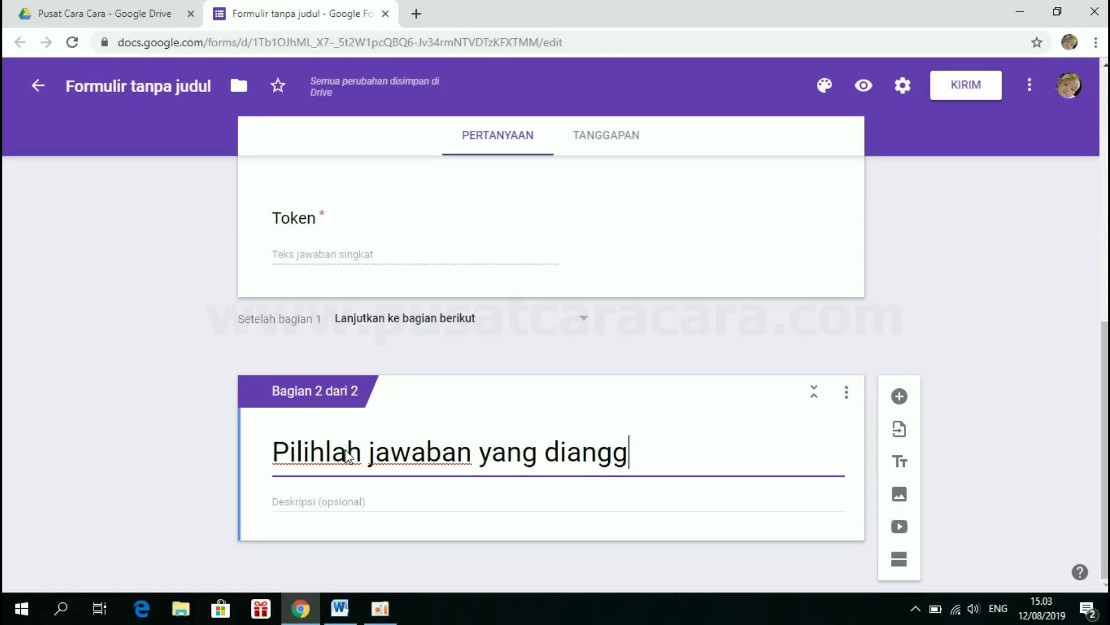
pyautogui.write('ap paling benar')
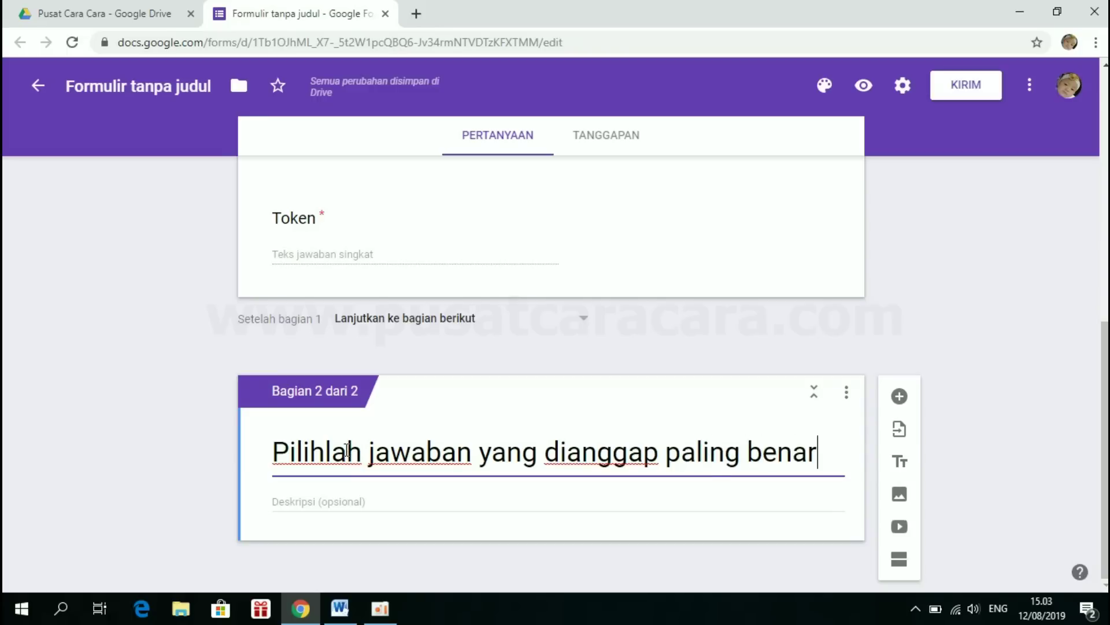
pyautogui.write('!')
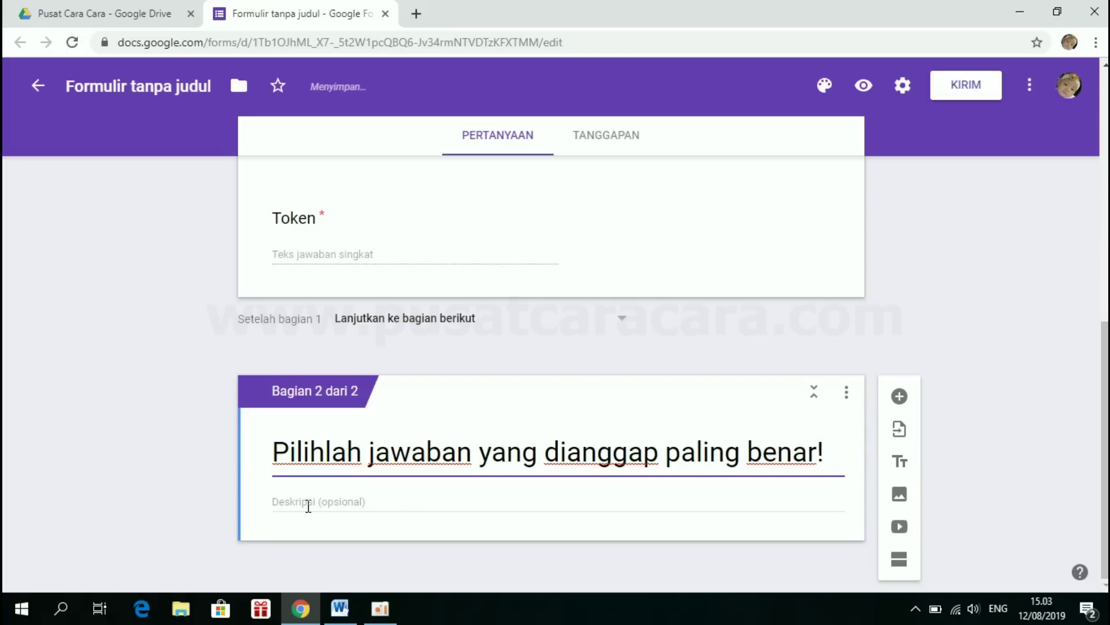
pyautogui.click(308, 506)
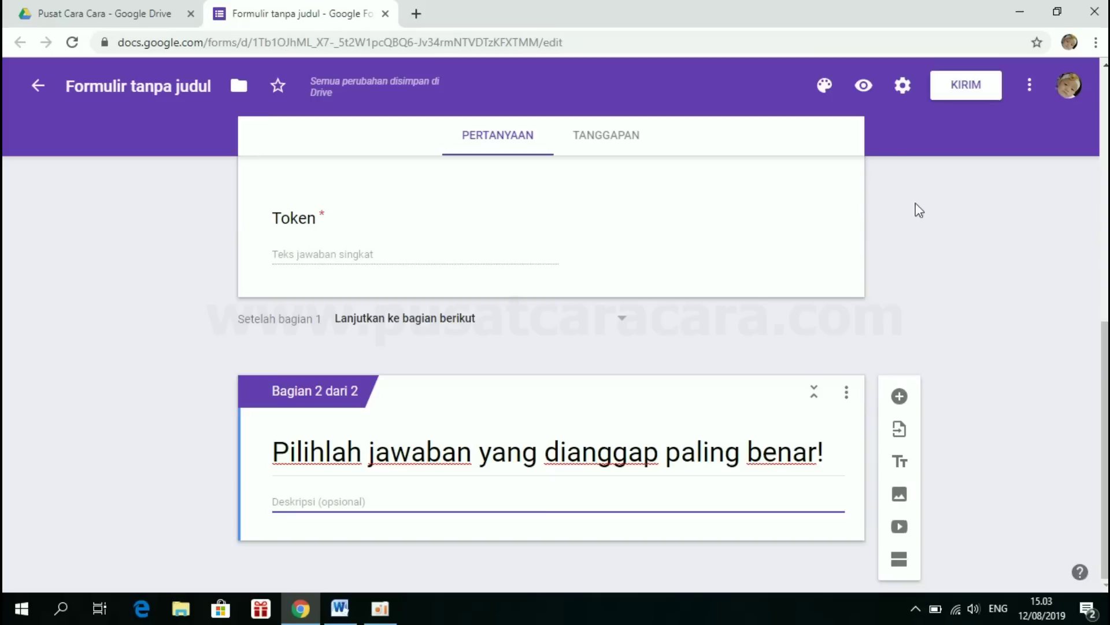
# - In settings, leave the one-response limit off and turn on 'Acak urutan pertanyaan' under Presentasi
pyautogui.click(903, 87)
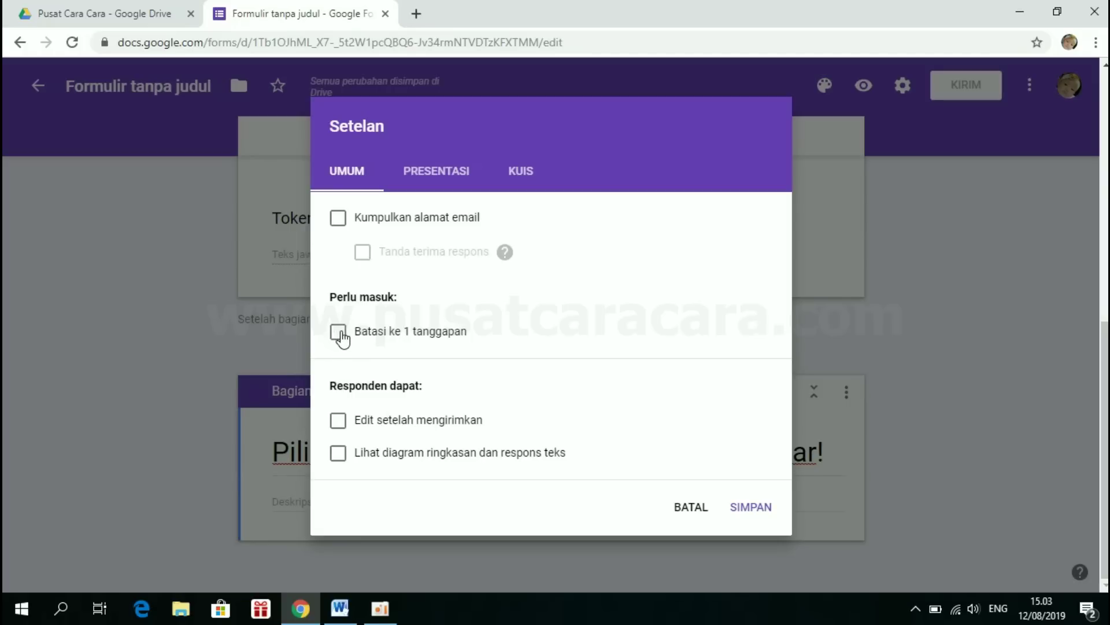
pyautogui.click(342, 338)
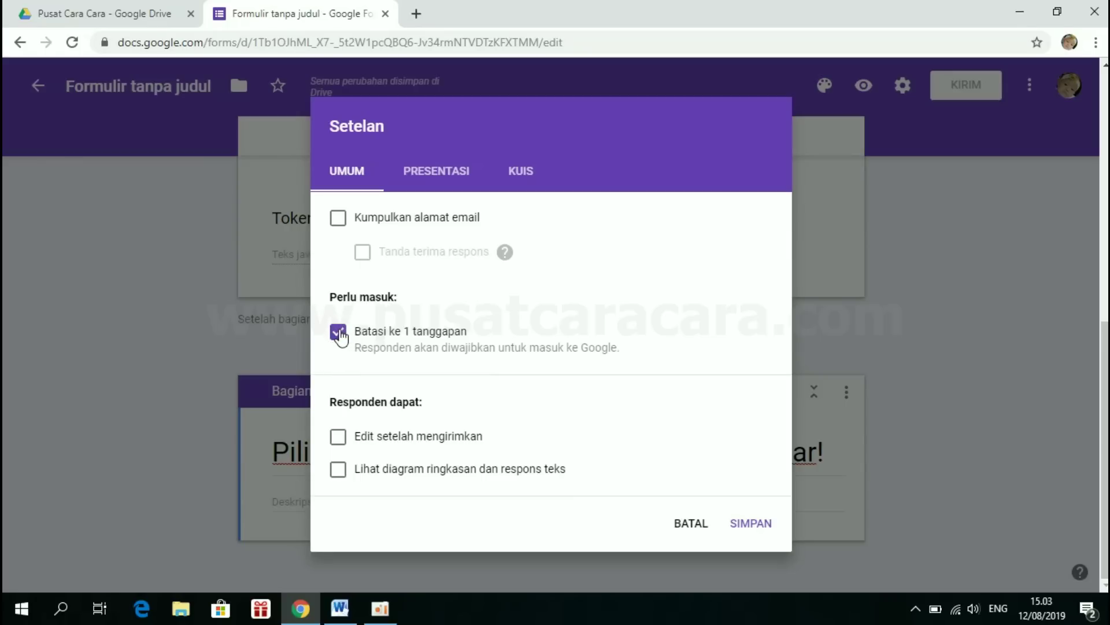
pyautogui.click(340, 334)
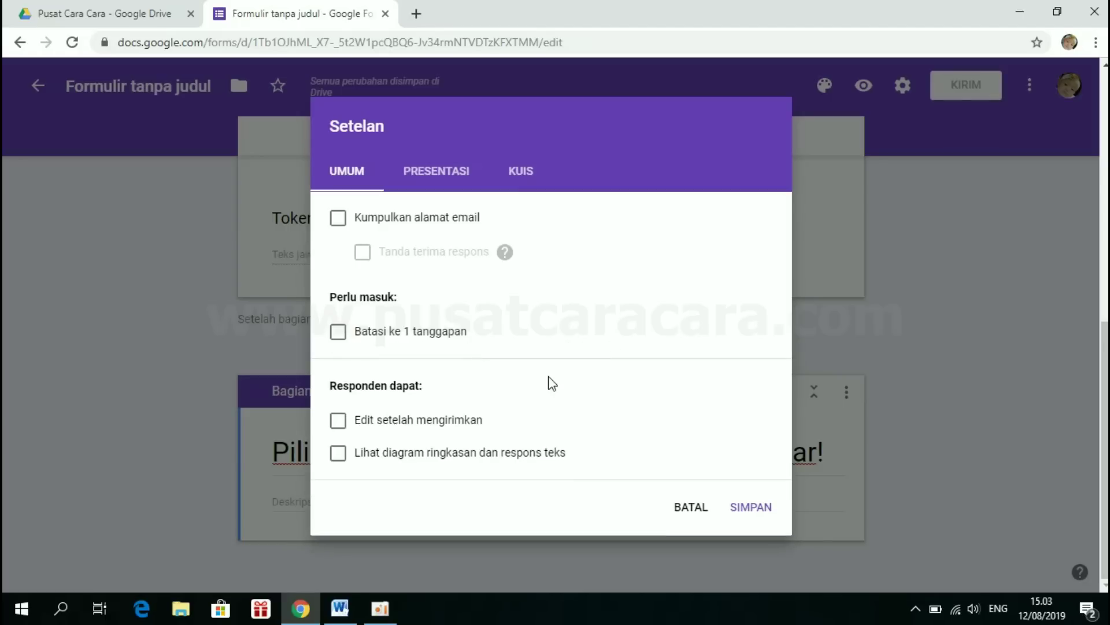
pyautogui.click(431, 174)
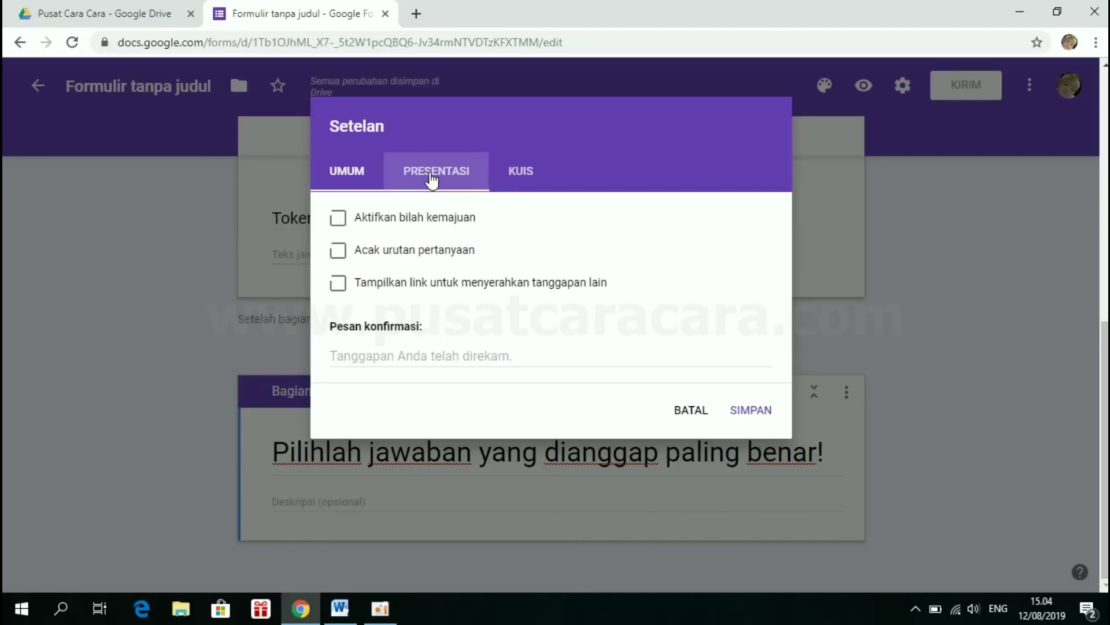
pyautogui.click(338, 254)
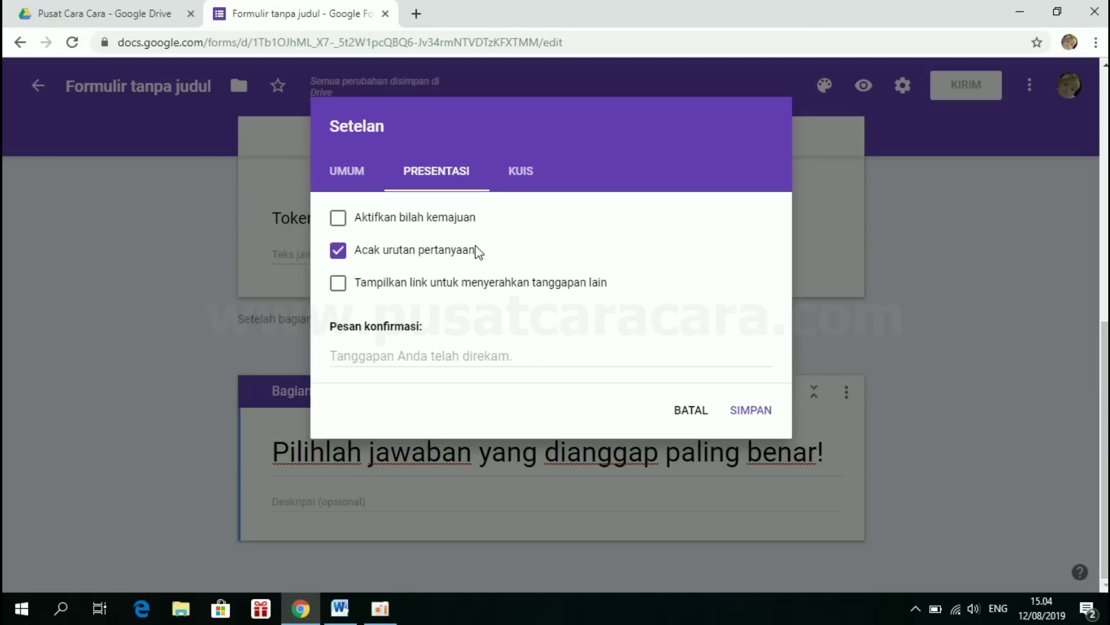
# - Turn on 'Jadikan ini sebagai kuis', untick missed questions and correct answers, and save
pyautogui.click(522, 174)
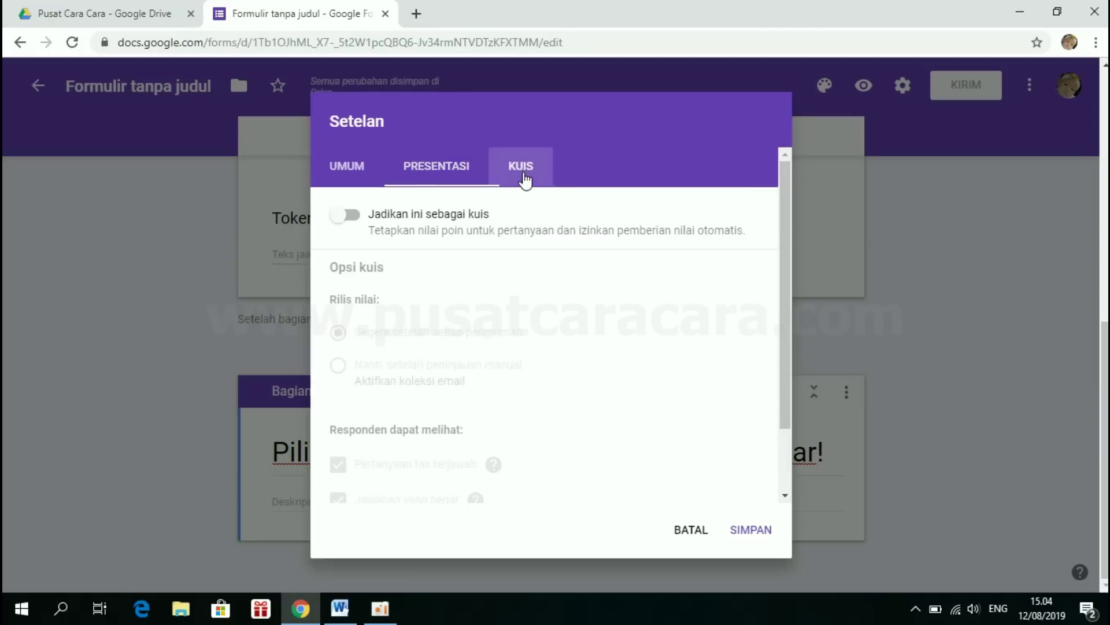
pyautogui.click(355, 217)
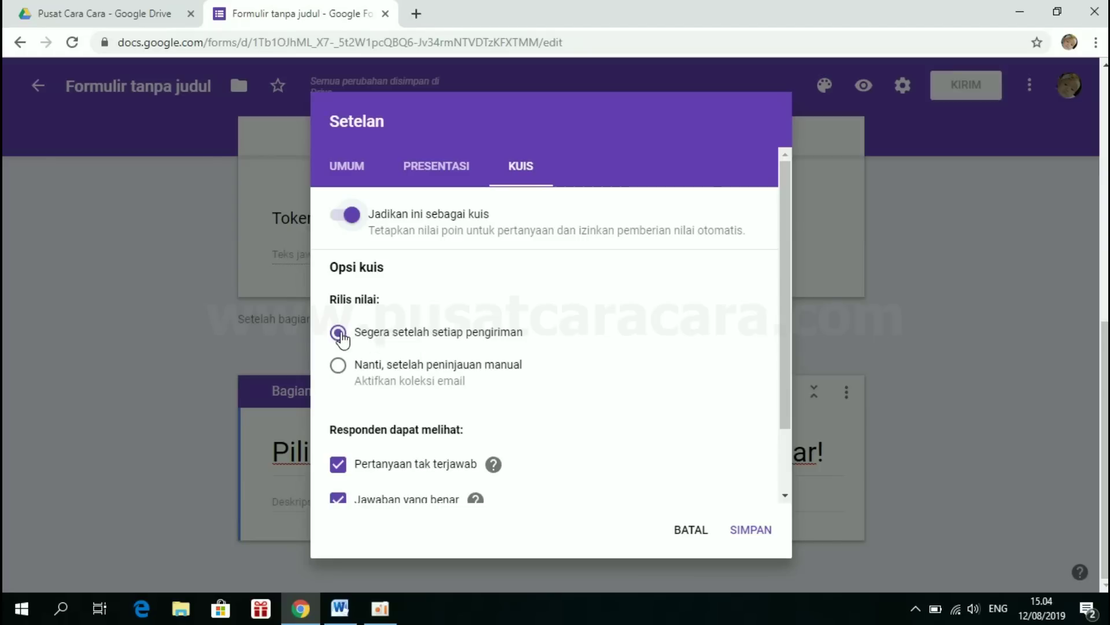
pyautogui.scroll(-2, 434, 329)
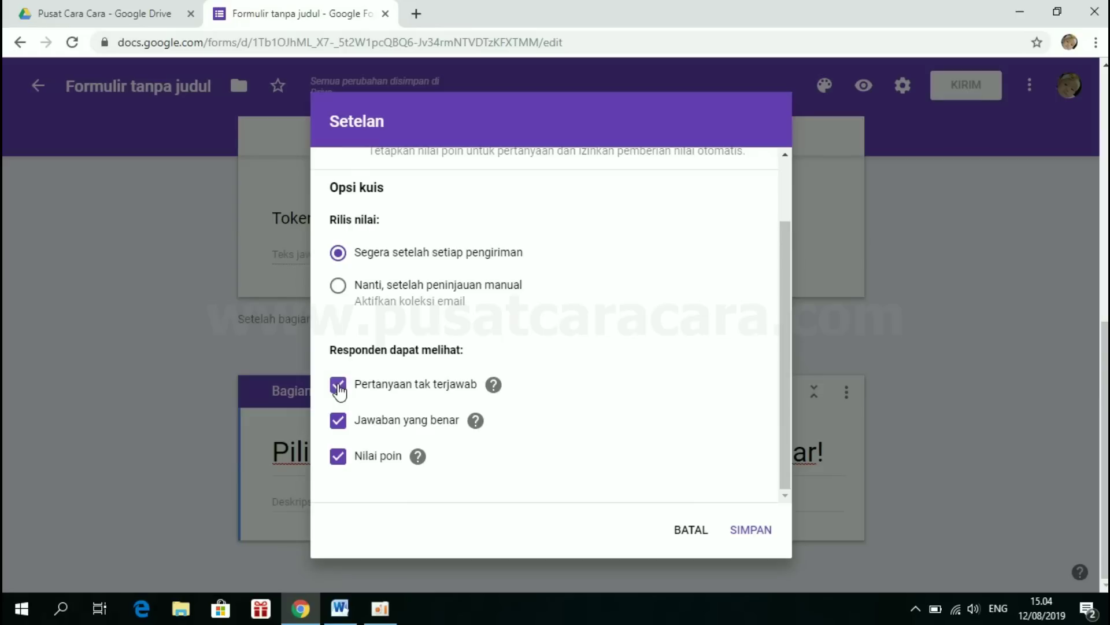
pyautogui.click(339, 387)
pyautogui.click(340, 424)
pyautogui.scroll(2, 566, 414)
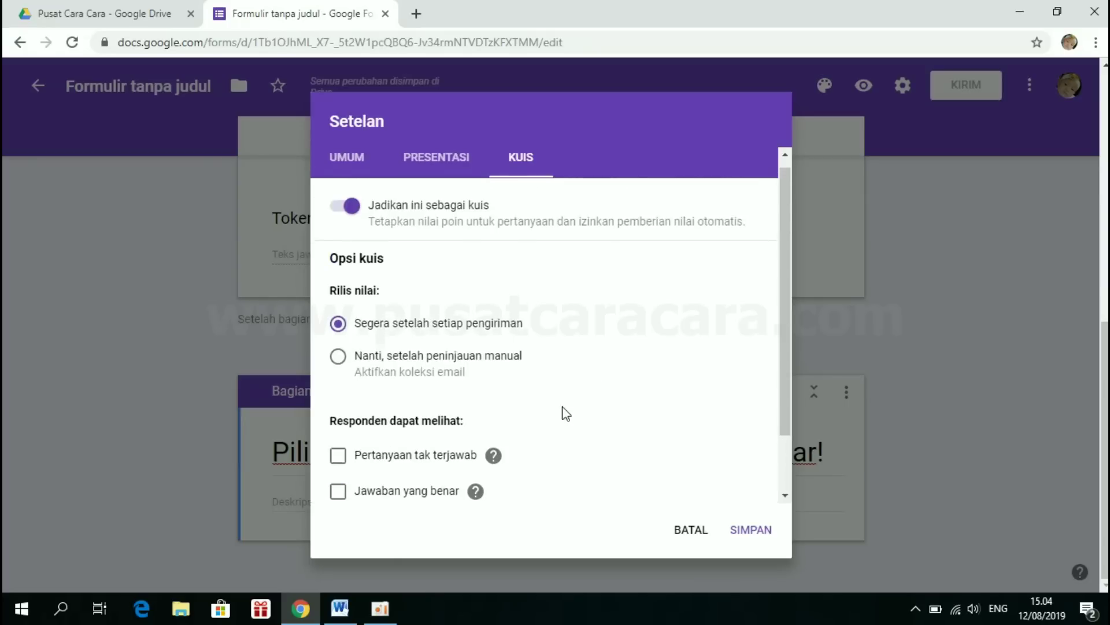
pyautogui.click(752, 531)
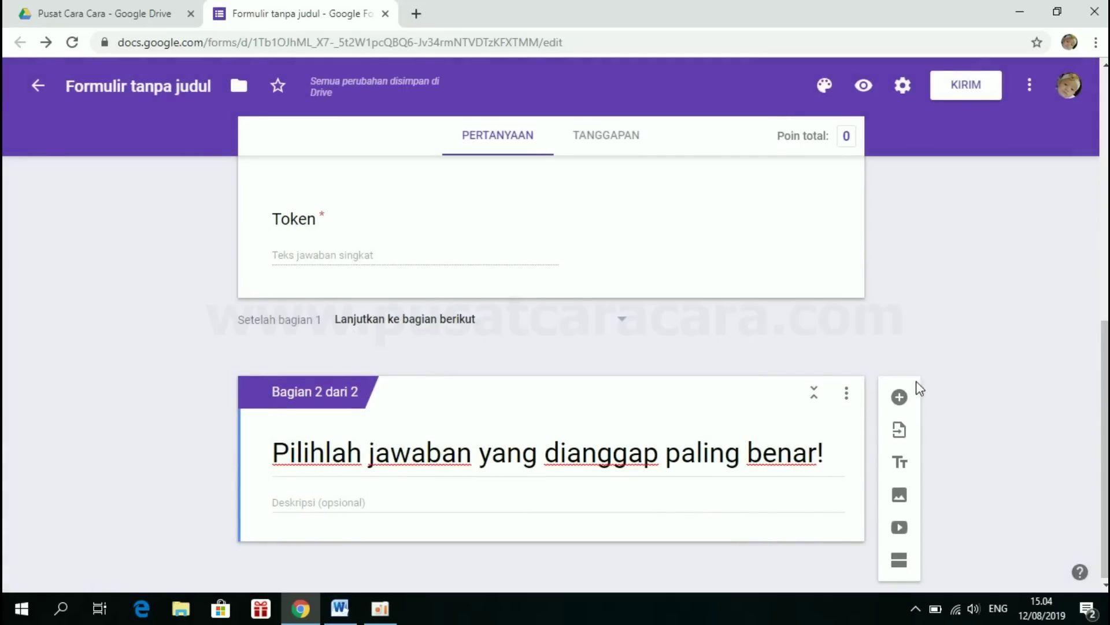
# - Add a new question and copy question 1's text from the Word document
pyautogui.click(900, 399)
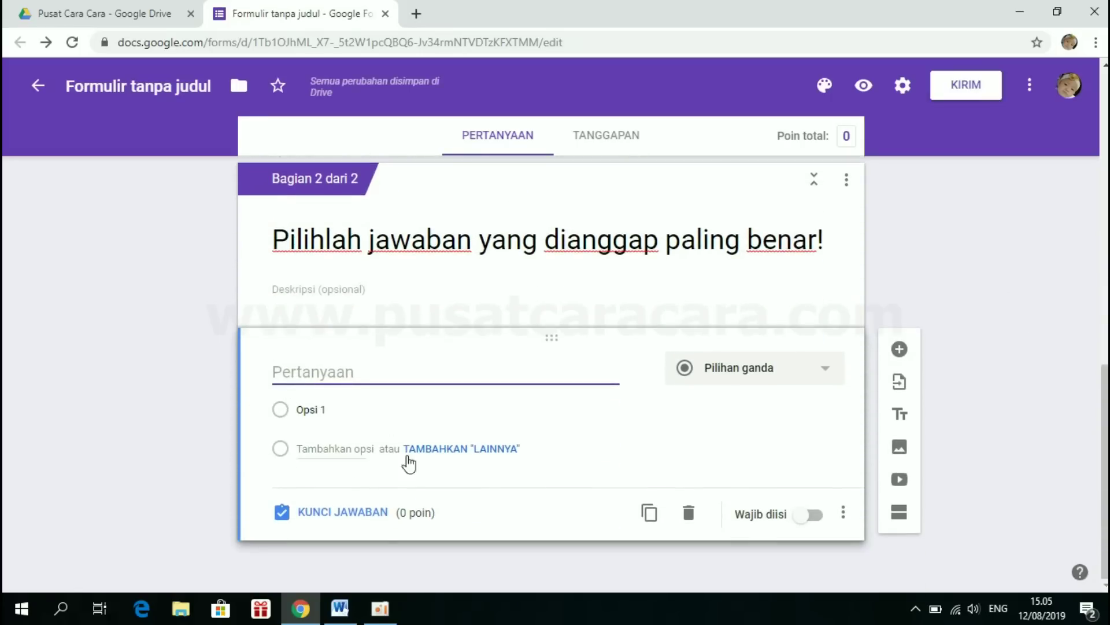
pyautogui.click(340, 609)
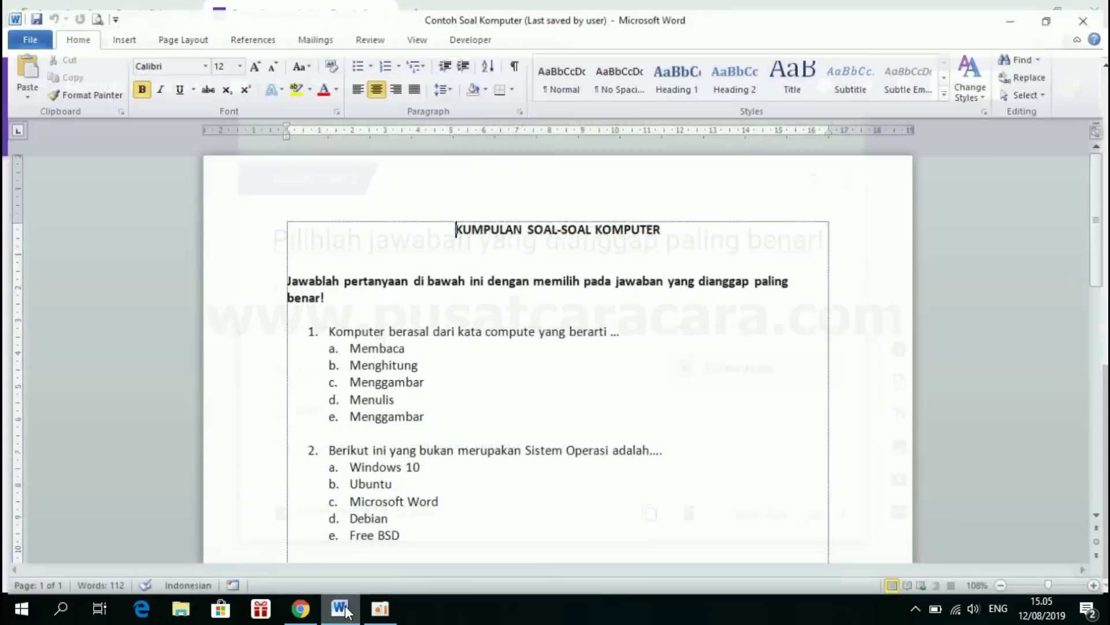
pyautogui.click(450, 328)
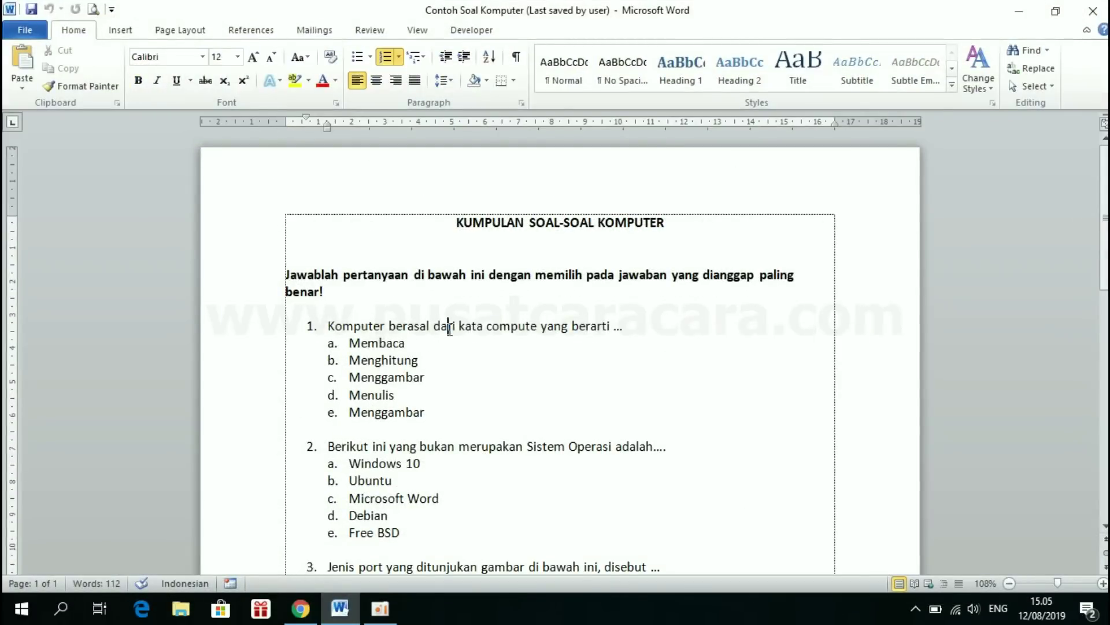
pyautogui.moveTo(328, 327); pyautogui.dragTo(619, 329)
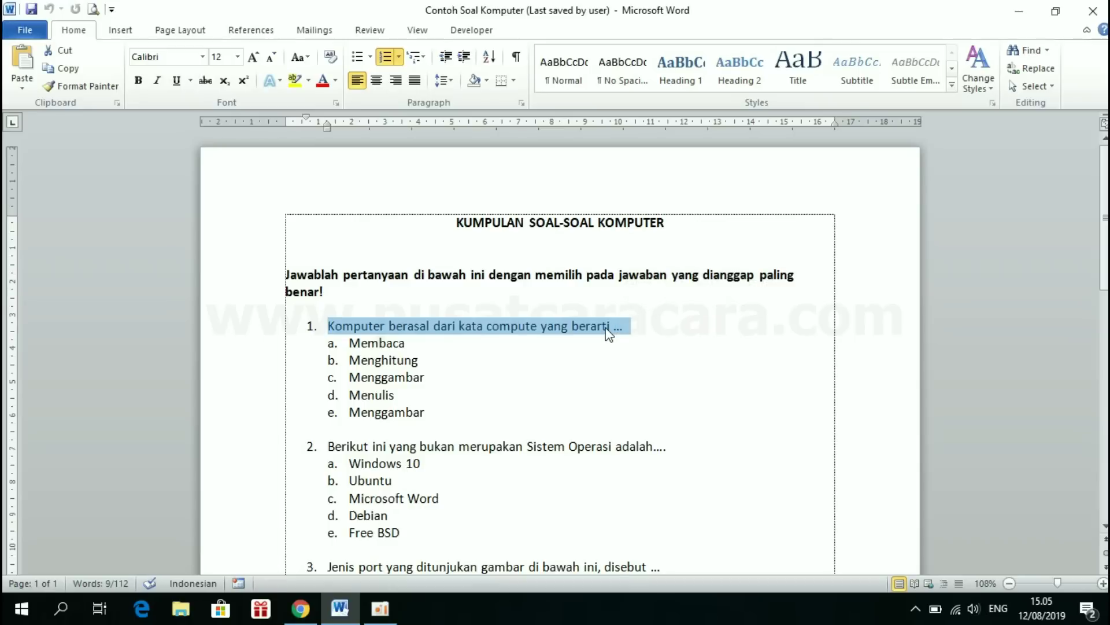
pyautogui.rightClick(595, 325)
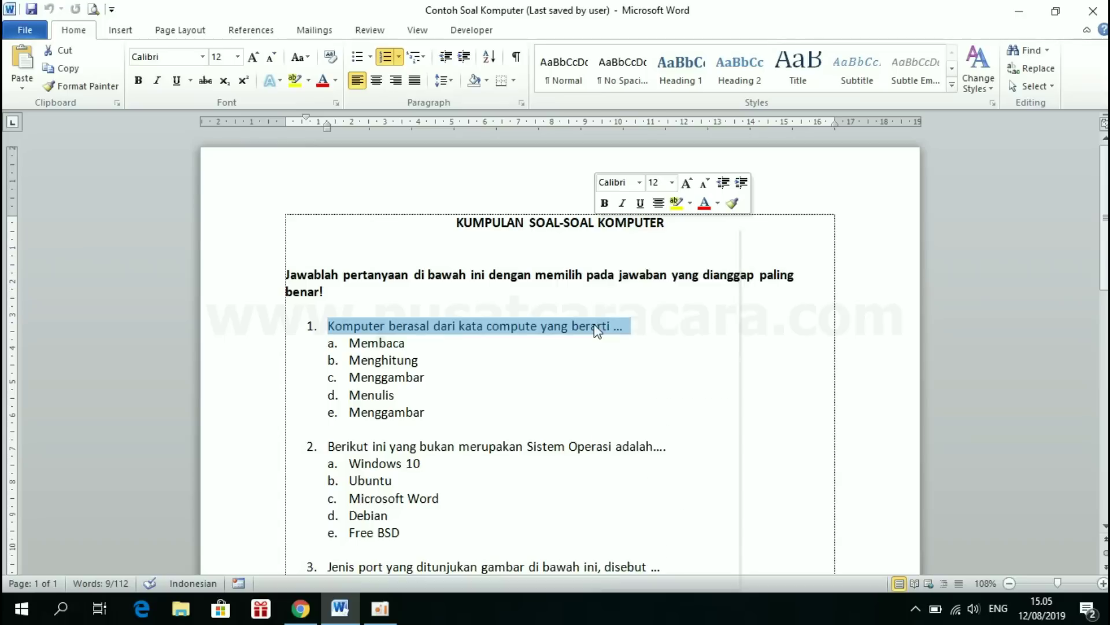
pyautogui.click(635, 254)
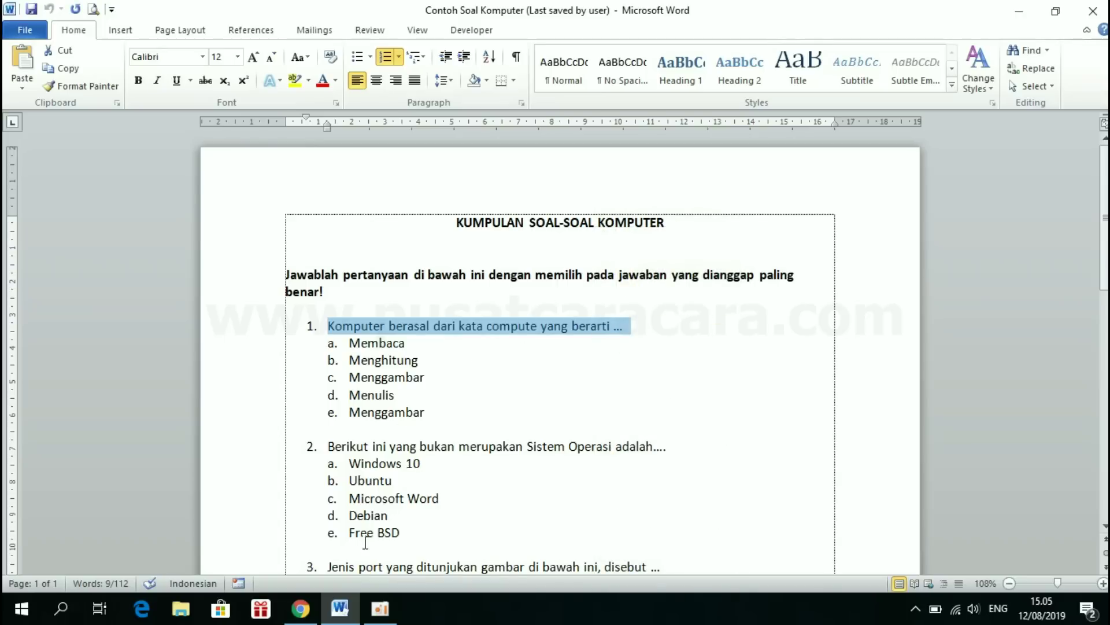
# - Paste it as the question text and delete the leading '1.'
pyautogui.click(302, 614)
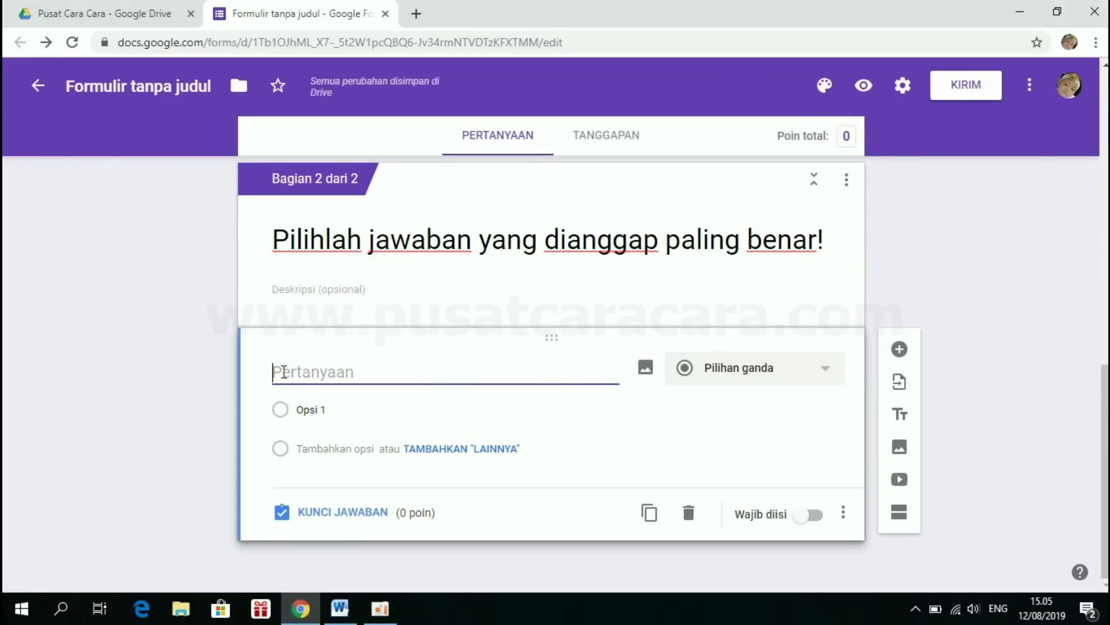
pyautogui.rightClick(284, 371)
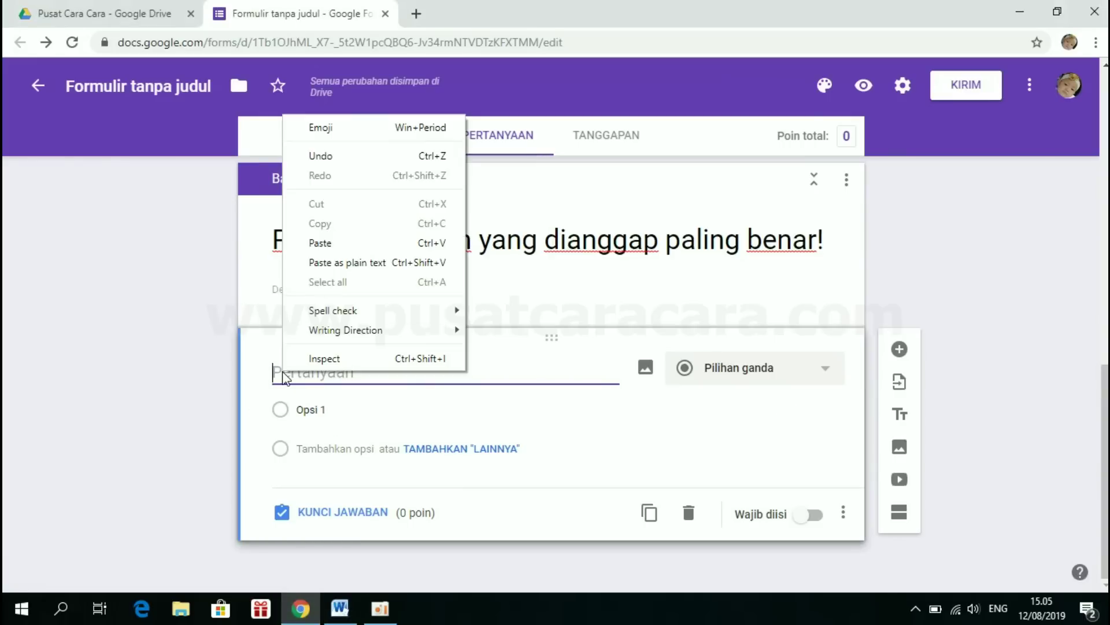
pyautogui.click(319, 243)
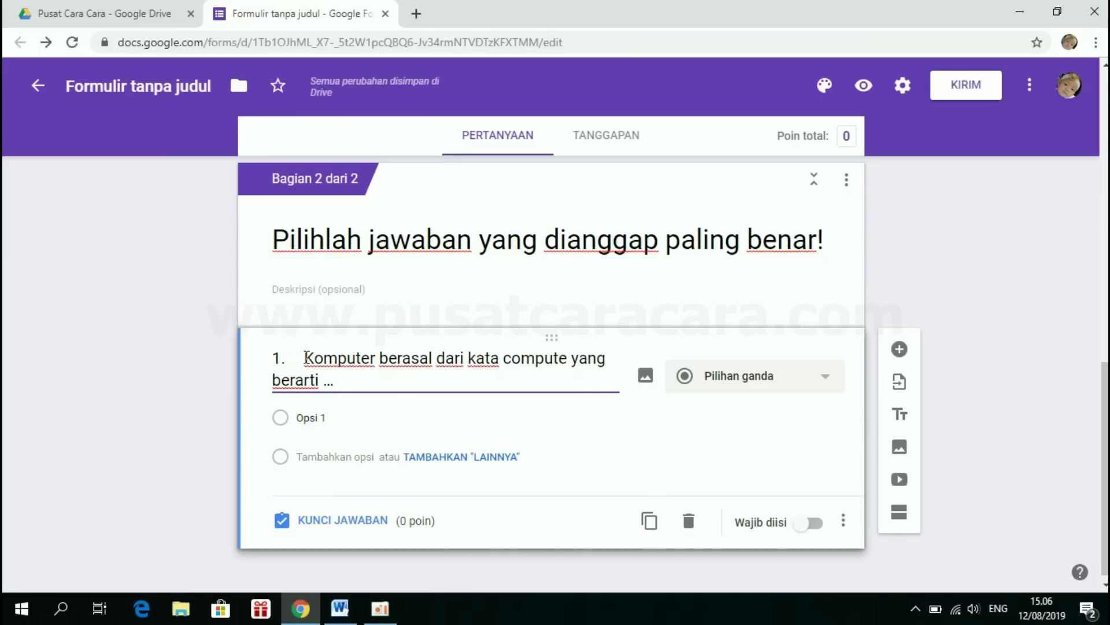
pyautogui.click(305, 359)
pyautogui.press('BackSpace')
pyautogui.press('BackSpace')
pyautogui.press('BackSpace')
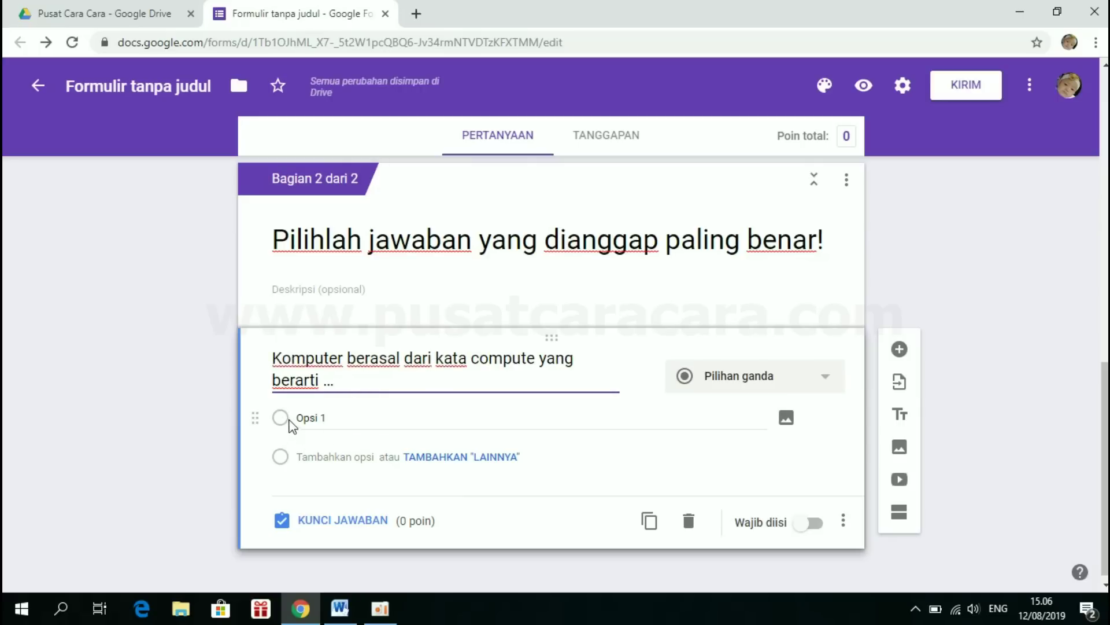
pyautogui.click(341, 610)
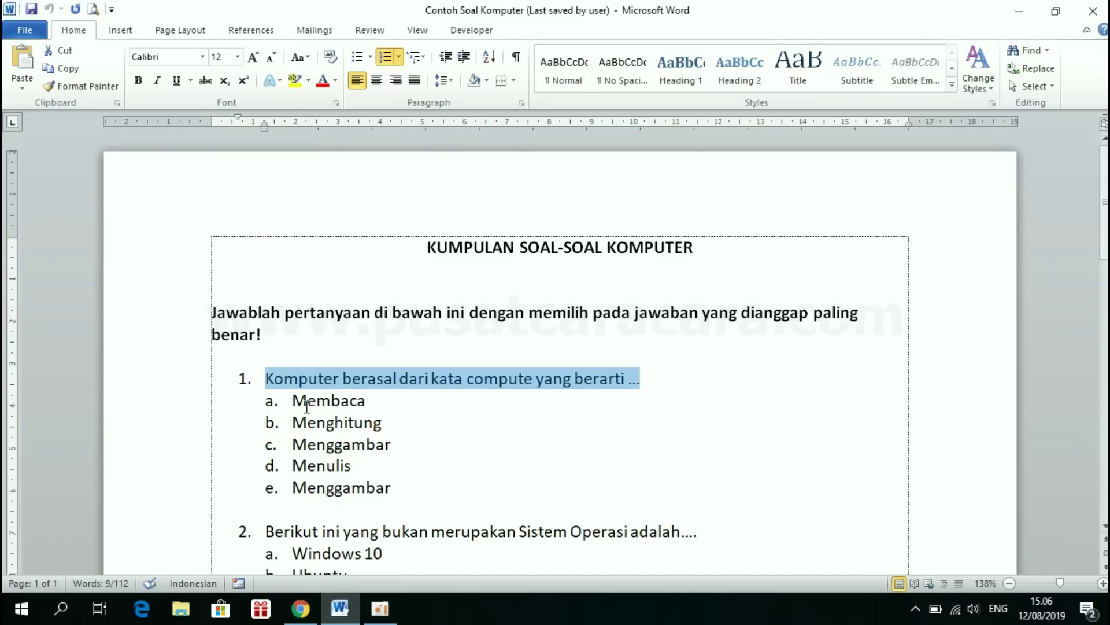
# - Paste 'Membaca' from Word into the first answer option, removing the 'a.' prefix
pyautogui.click(301, 400)
pyautogui.moveTo(293, 400); pyautogui.dragTo(365, 404)
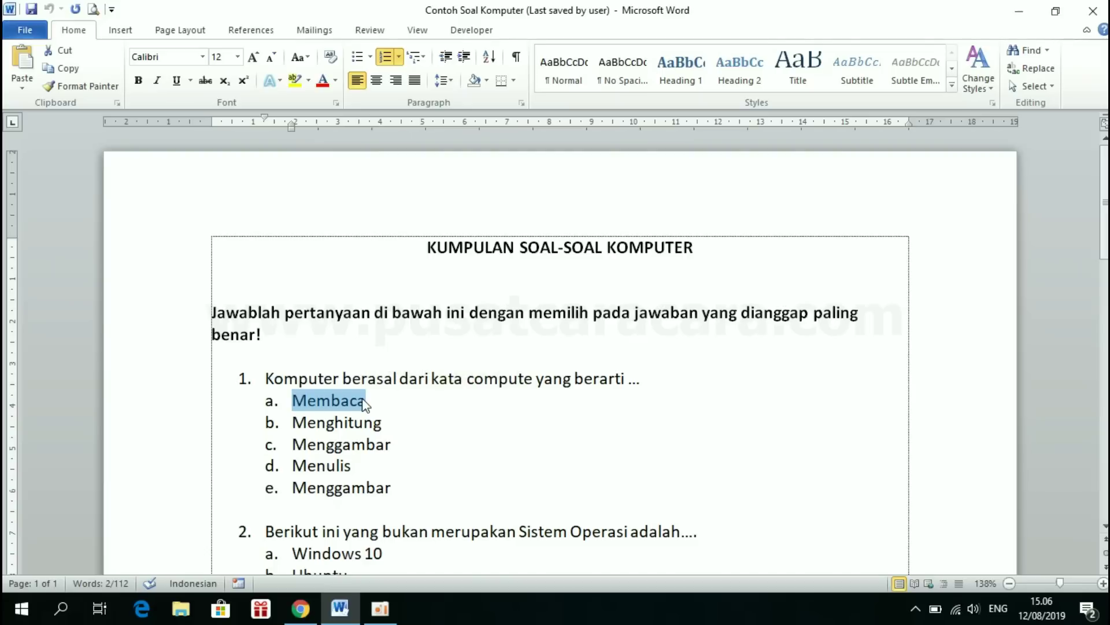
pyautogui.click(302, 610)
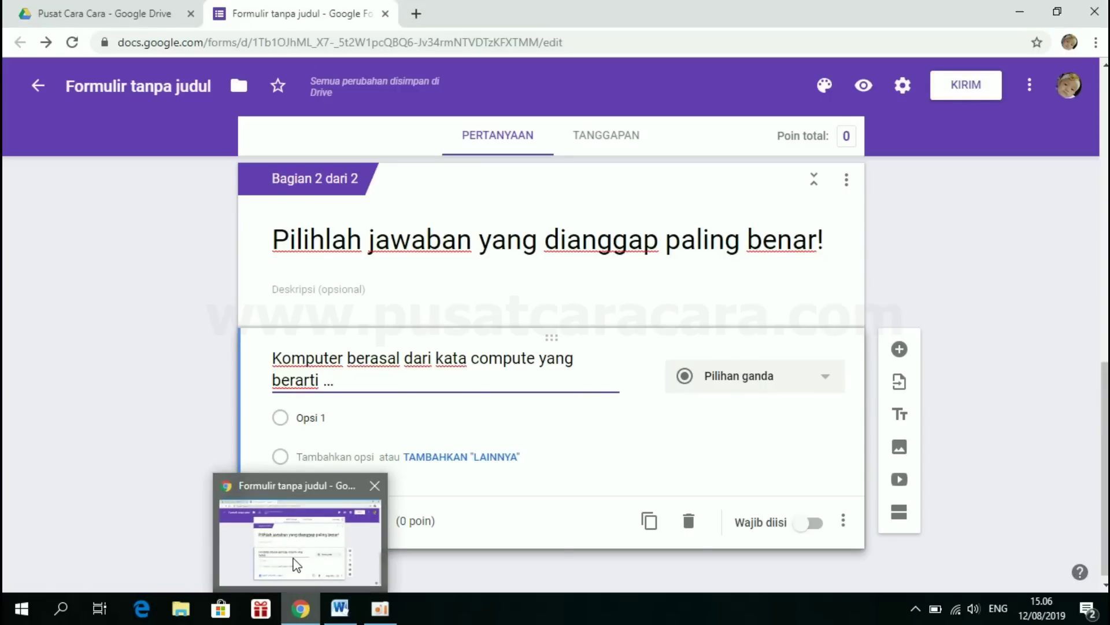
pyautogui.click(327, 418)
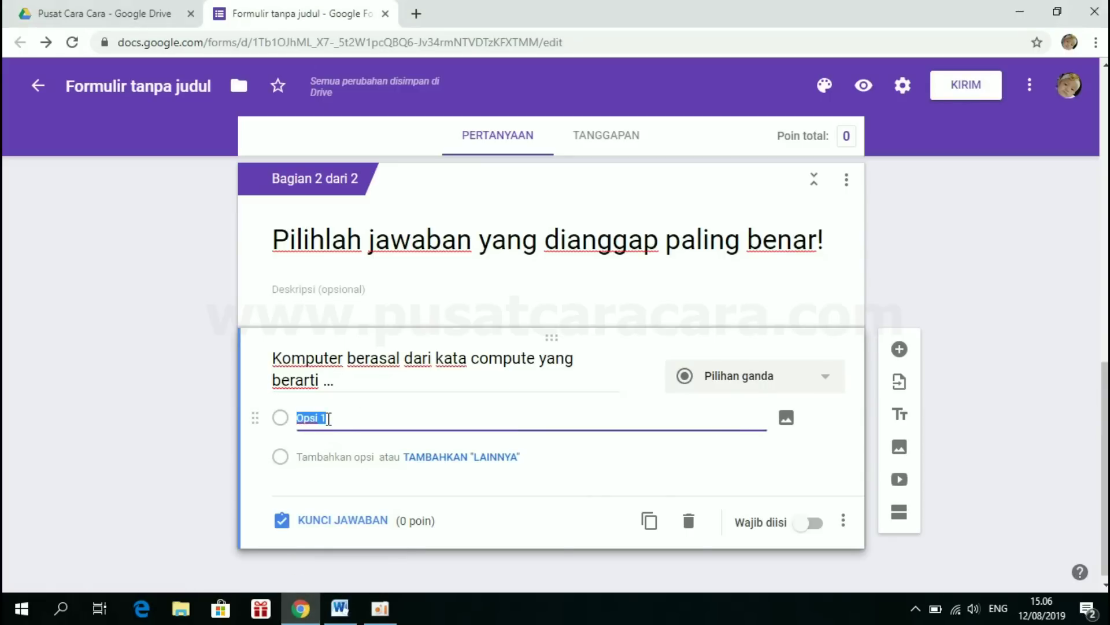
pyautogui.press('BackSpace')
pyautogui.rightClick(300, 420)
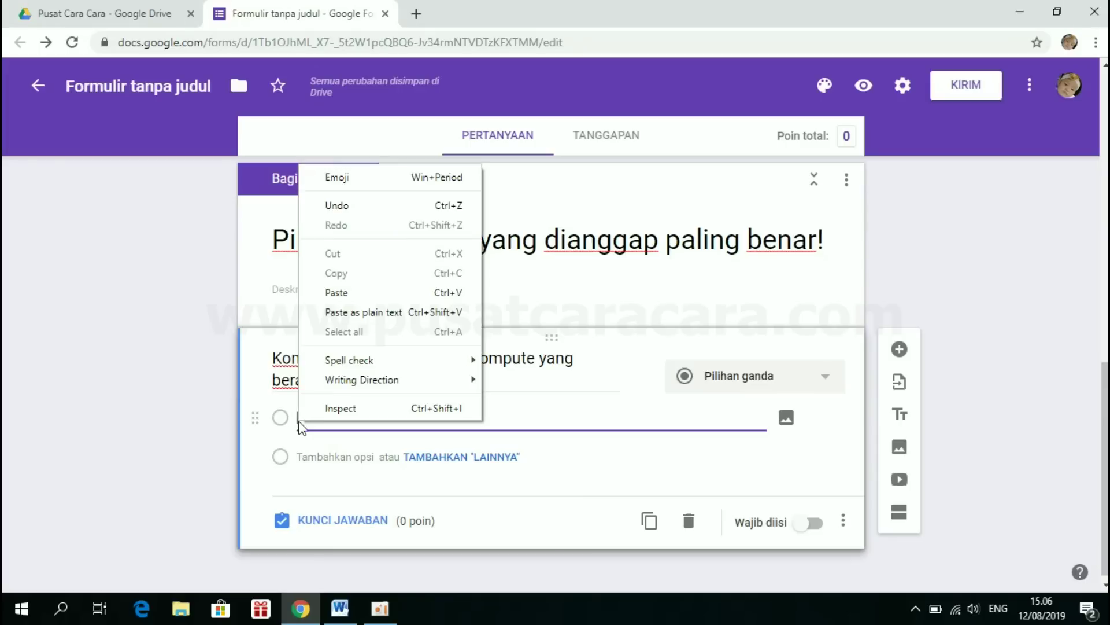
pyautogui.click(336, 293)
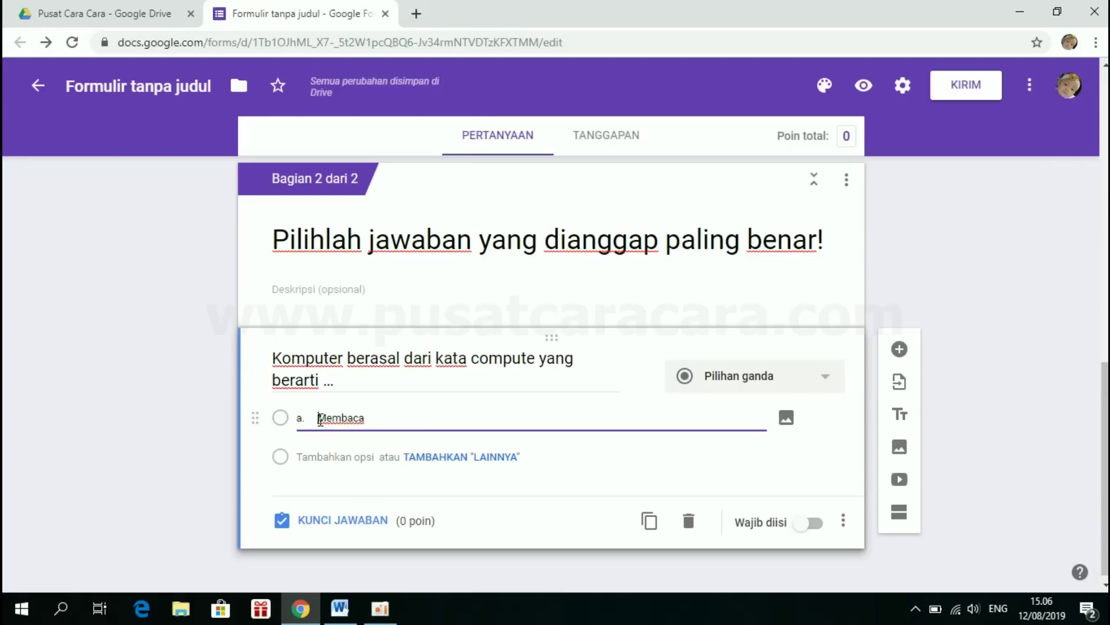
pyautogui.press('BackSpace')
pyautogui.press('BackSpace')
pyautogui.press('BackSpace')
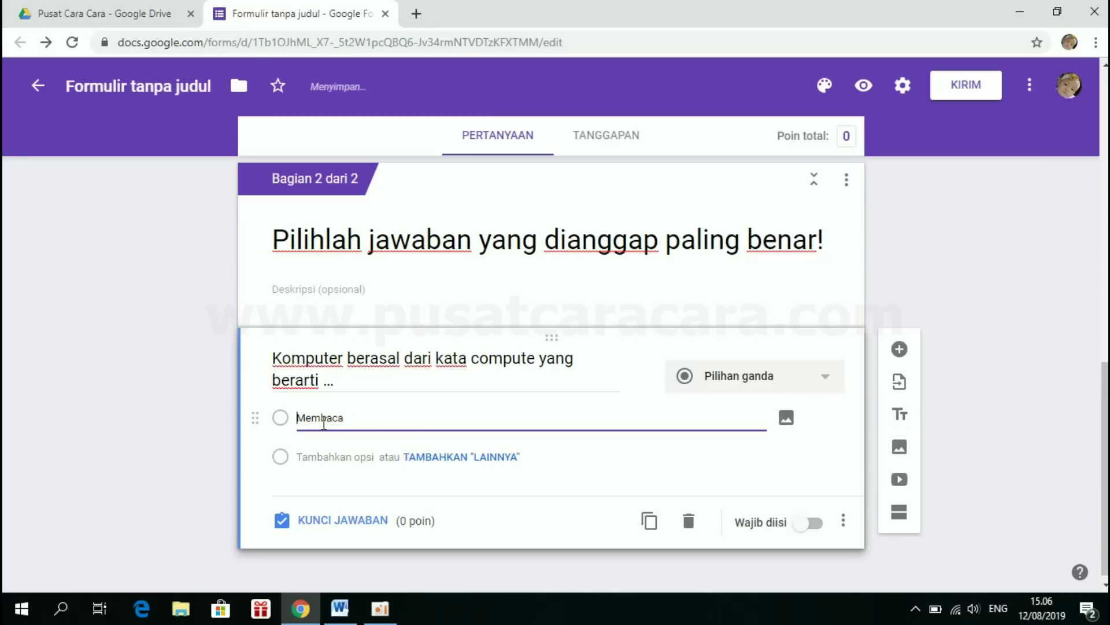
# - Select 'Menghitung' in Word, then delete the 'Membaca' text from the first option
pyautogui.click(340, 608)
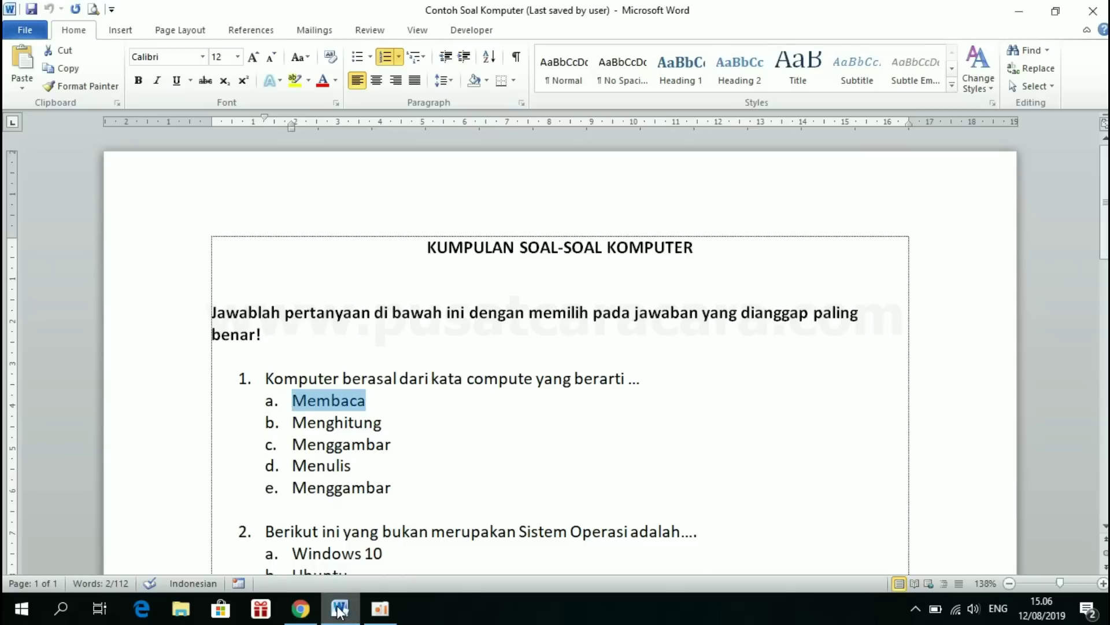
pyautogui.doubleClick(294, 422)
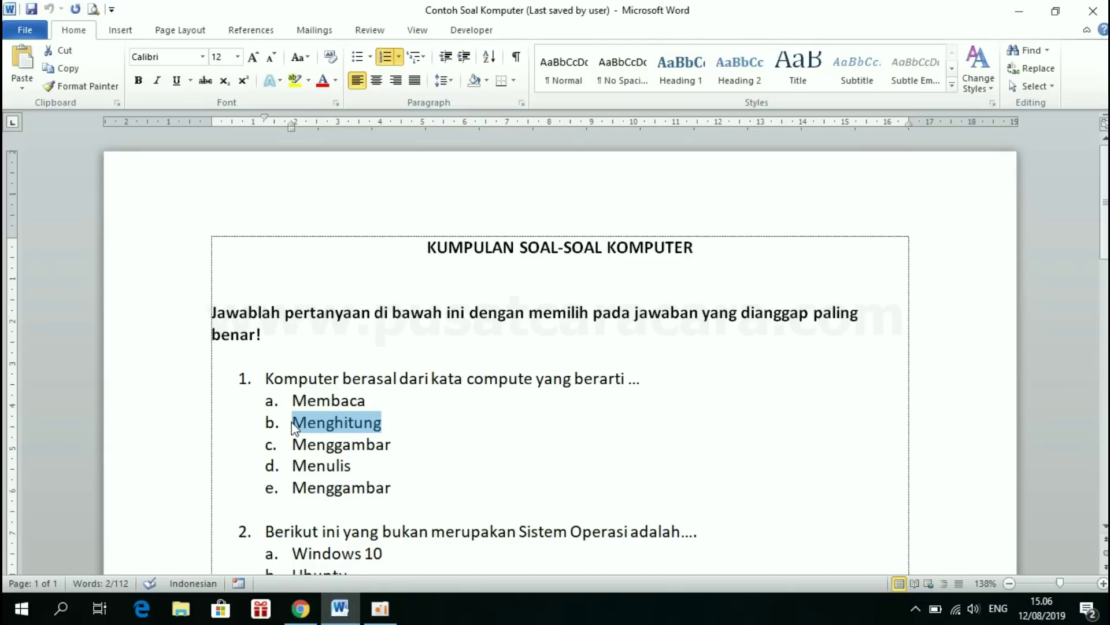
pyautogui.click(300, 609)
pyautogui.moveTo(406, 414); pyautogui.dragTo(282, 422)
pyautogui.press('BackSpace')
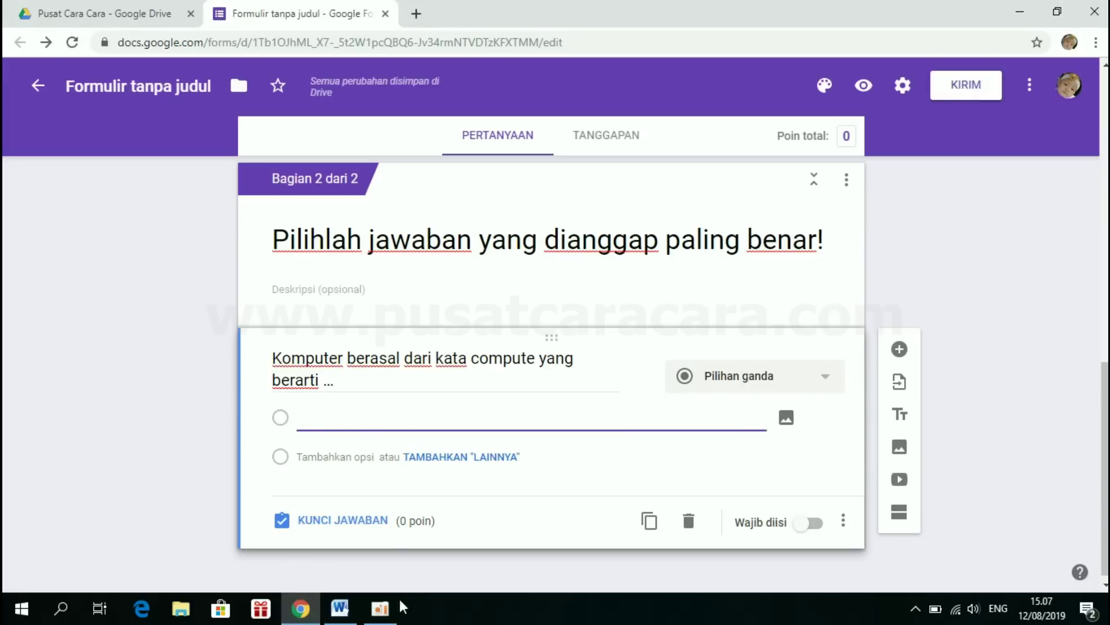
pyautogui.click(341, 609)
# - In Word, strip the a–e lettering from question 1's five answers and copy them
pyautogui.click(351, 444)
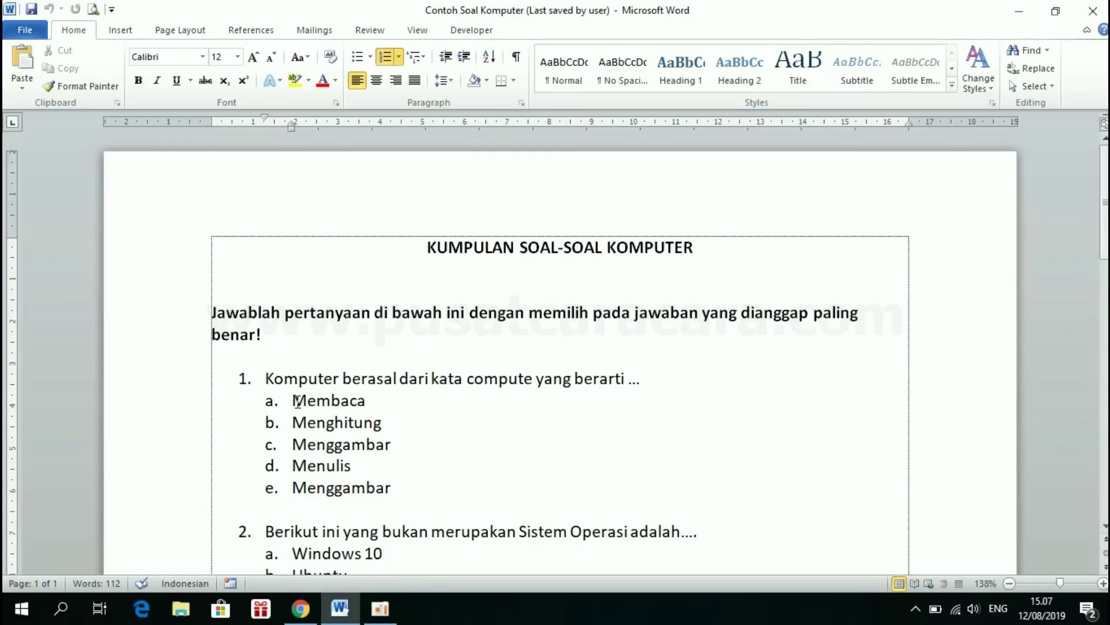
pyautogui.click(287, 399)
pyautogui.moveTo(292, 399); pyautogui.dragTo(414, 482)
pyautogui.keyDown('shift'); pyautogui.click(409, 485); pyautogui.keyUp('shift')
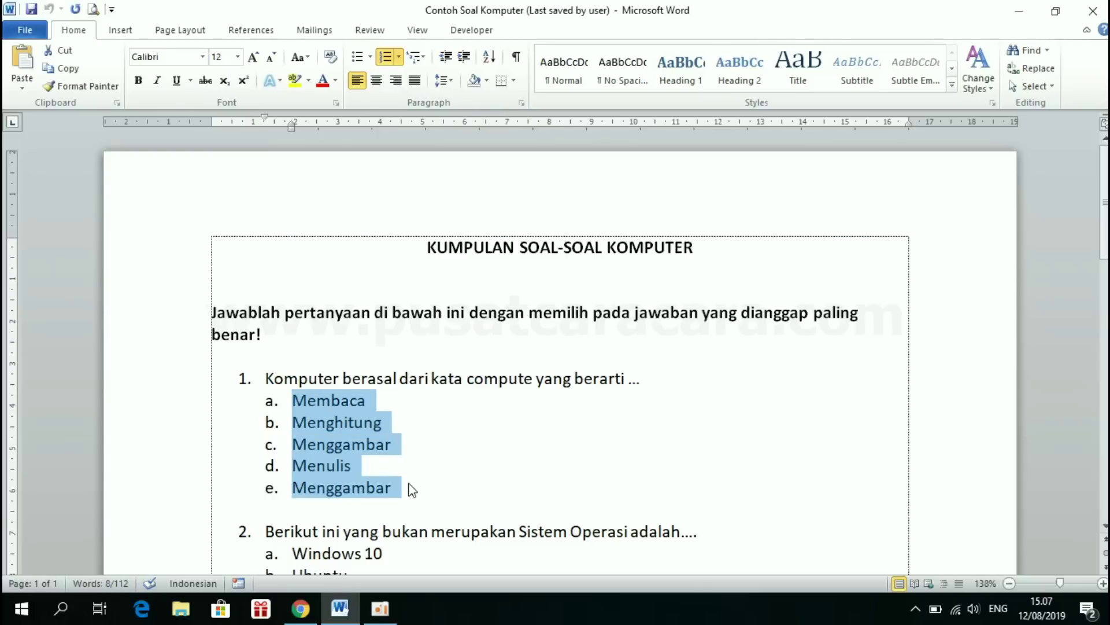
pyautogui.click(386, 58)
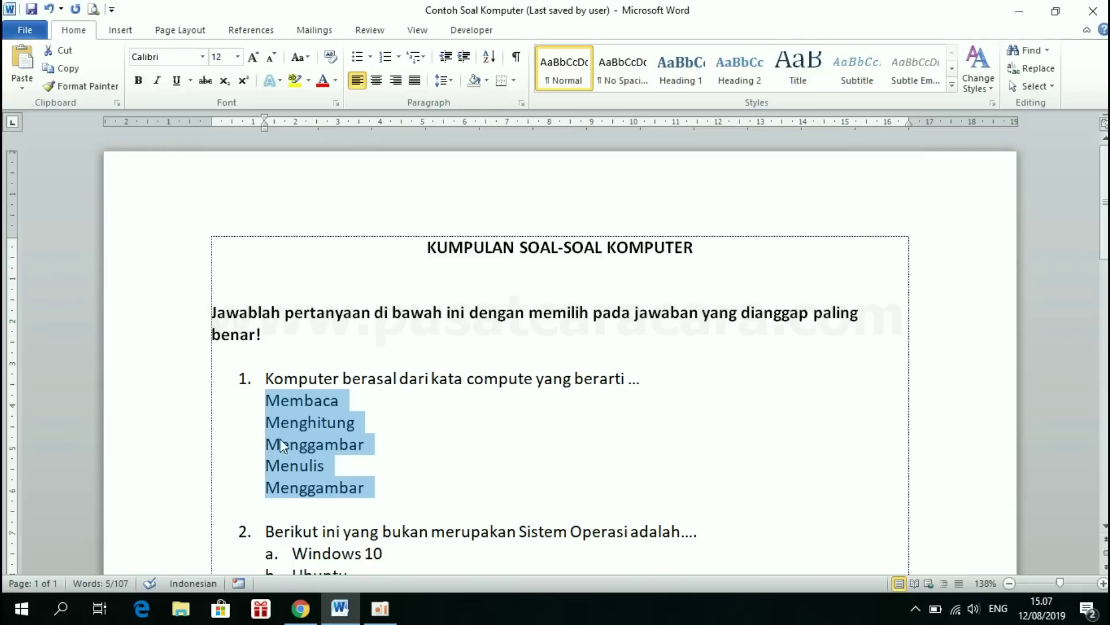
pyautogui.rightClick(303, 426)
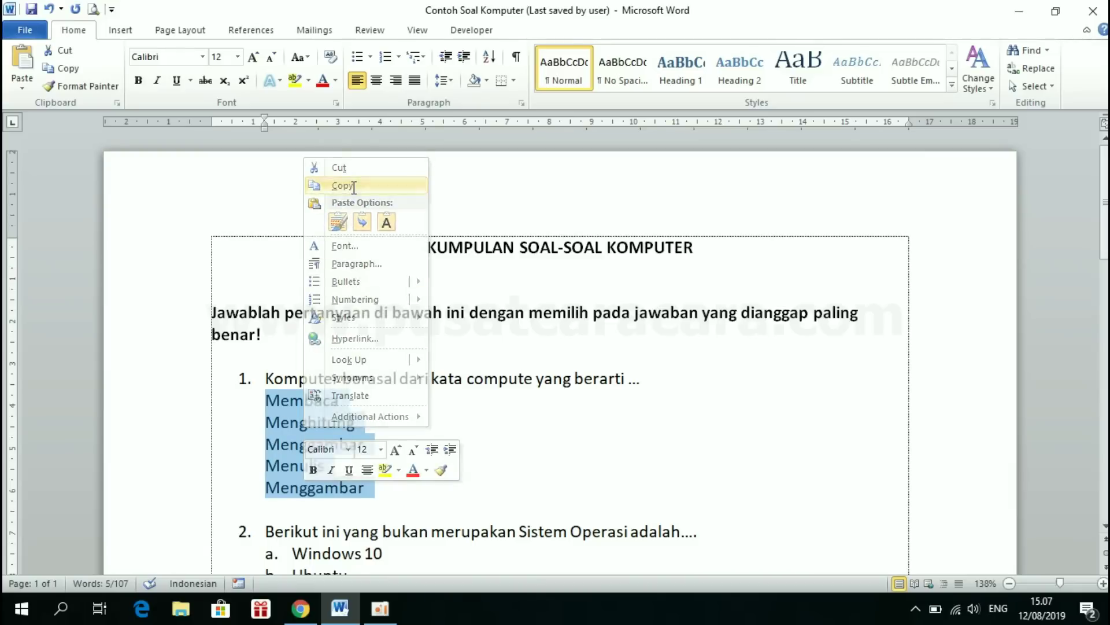
pyautogui.click(352, 186)
# - Replace 'Opsi 1' with the pasted answers Membaca, Menghitung, Menggambar, Menulis and Menggambar
pyautogui.click(300, 608)
pyautogui.click(311, 416)
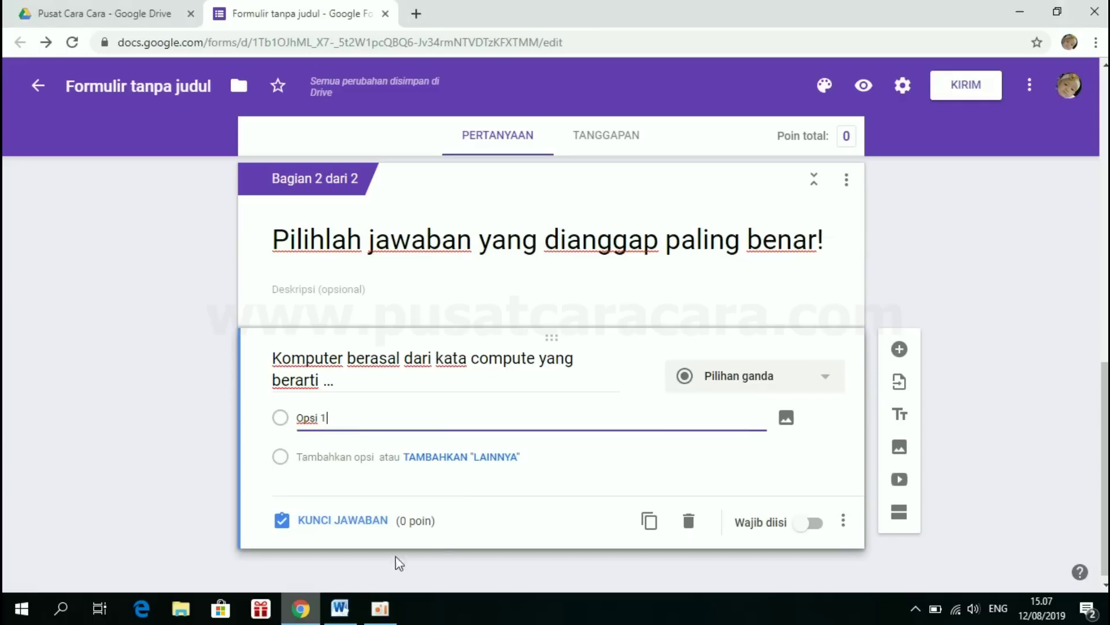
pyautogui.tripleClick(335, 419)
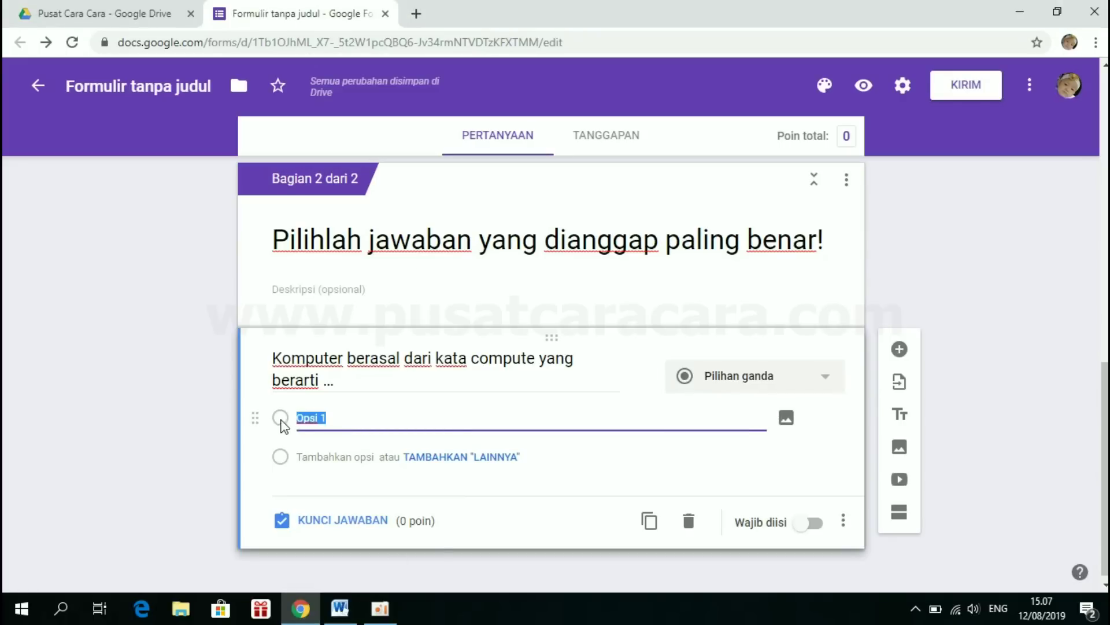
pyautogui.press('BackSpace')
pyautogui.hotkey('ctrl', 'v')
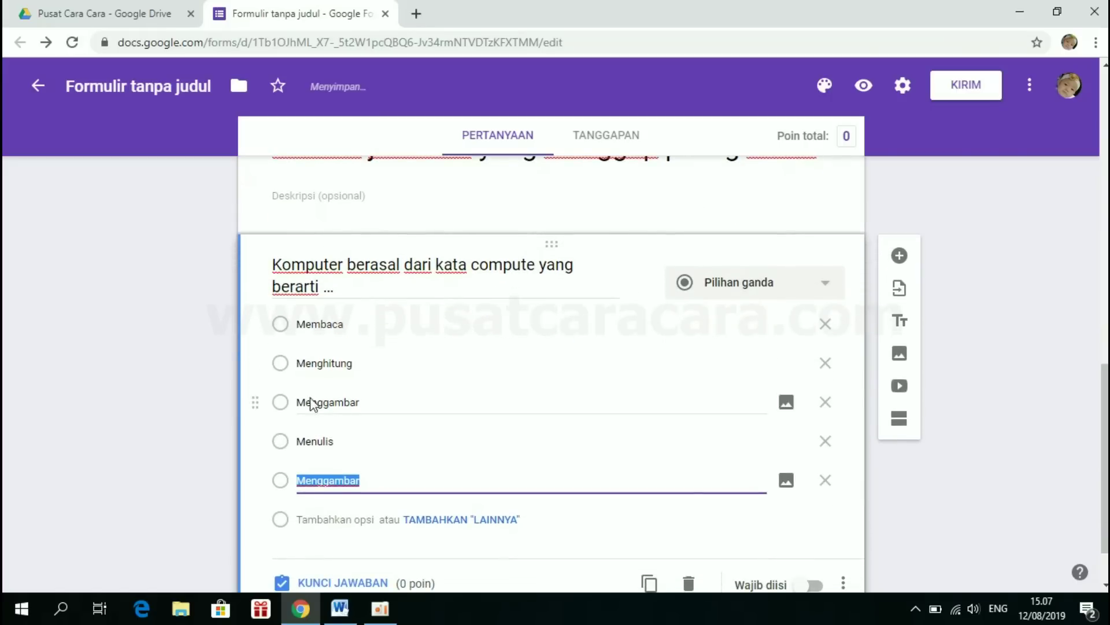
pyautogui.click(395, 478)
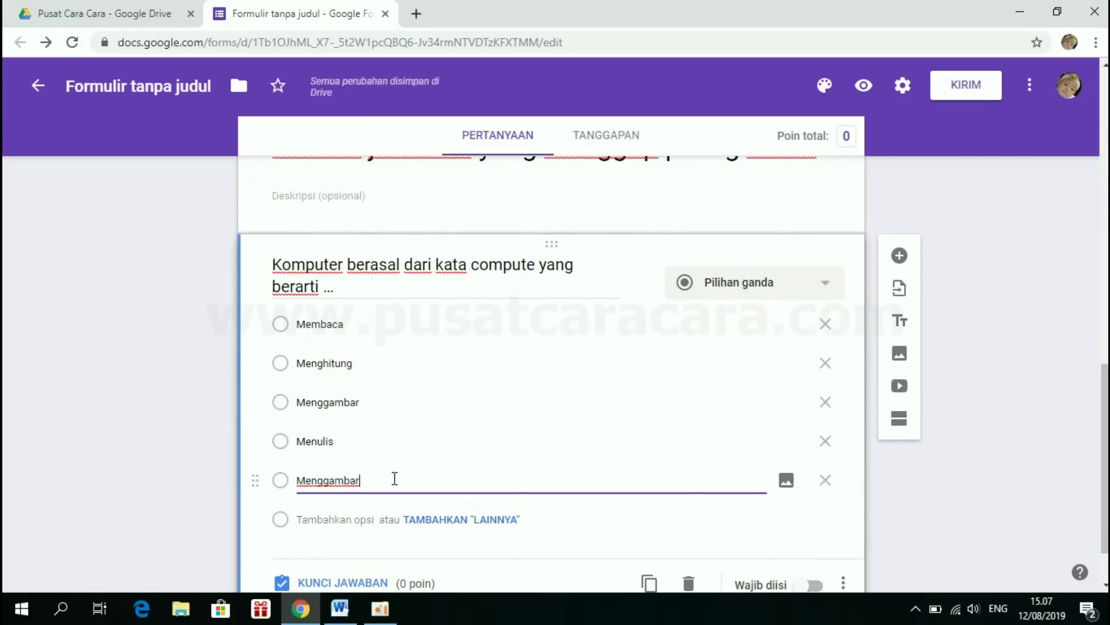
pyautogui.click(349, 611)
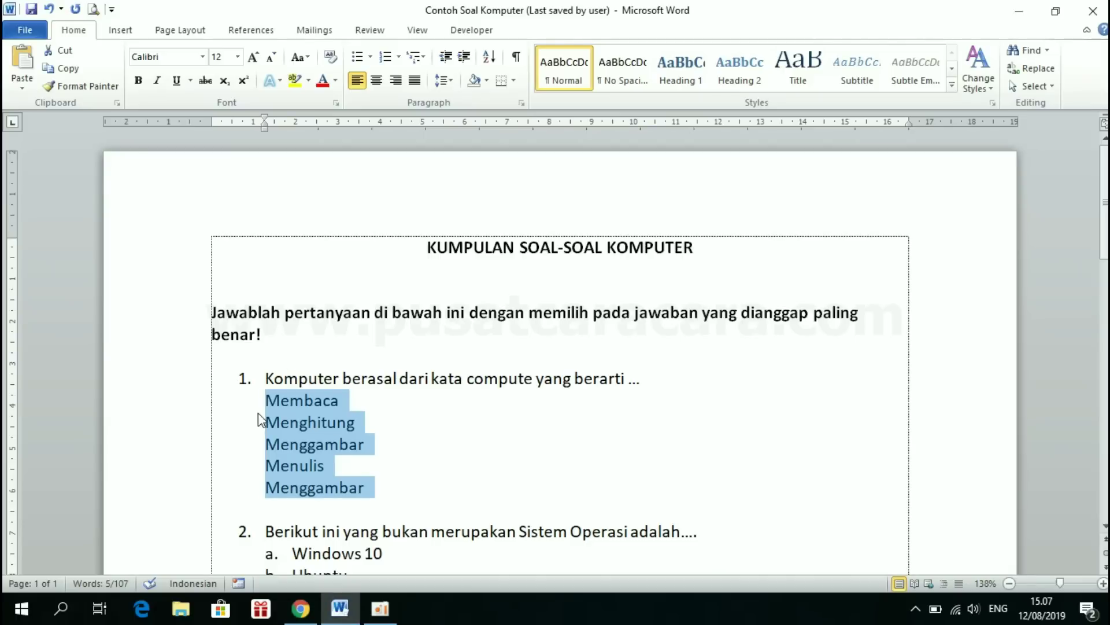
pyautogui.click(300, 609)
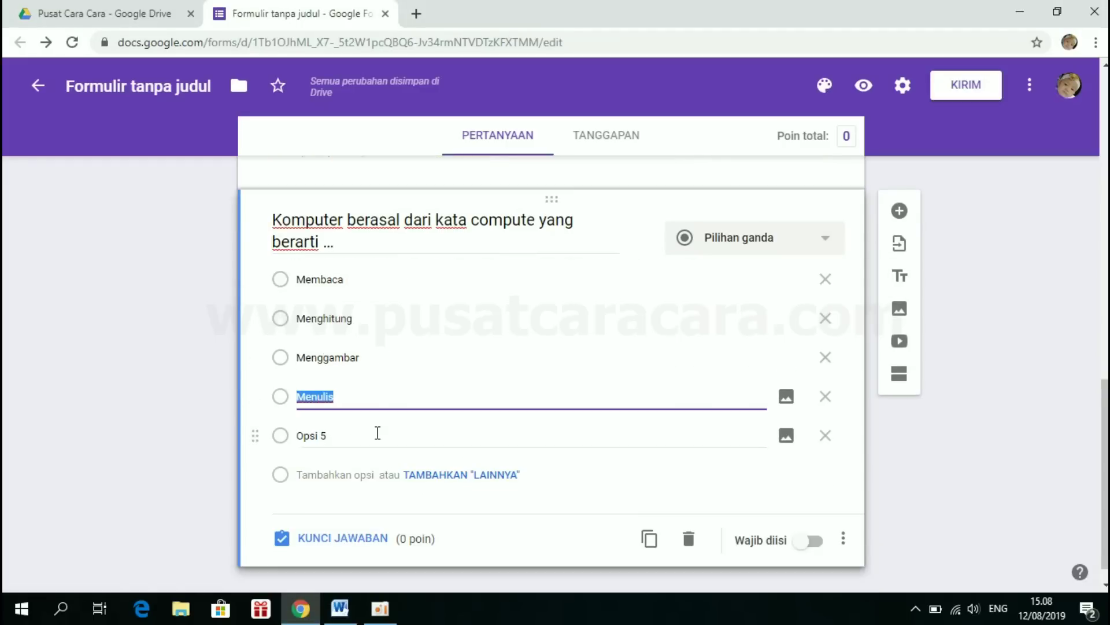
pyautogui.hotkey('ctrl', 'v')
pyautogui.click(373, 434)
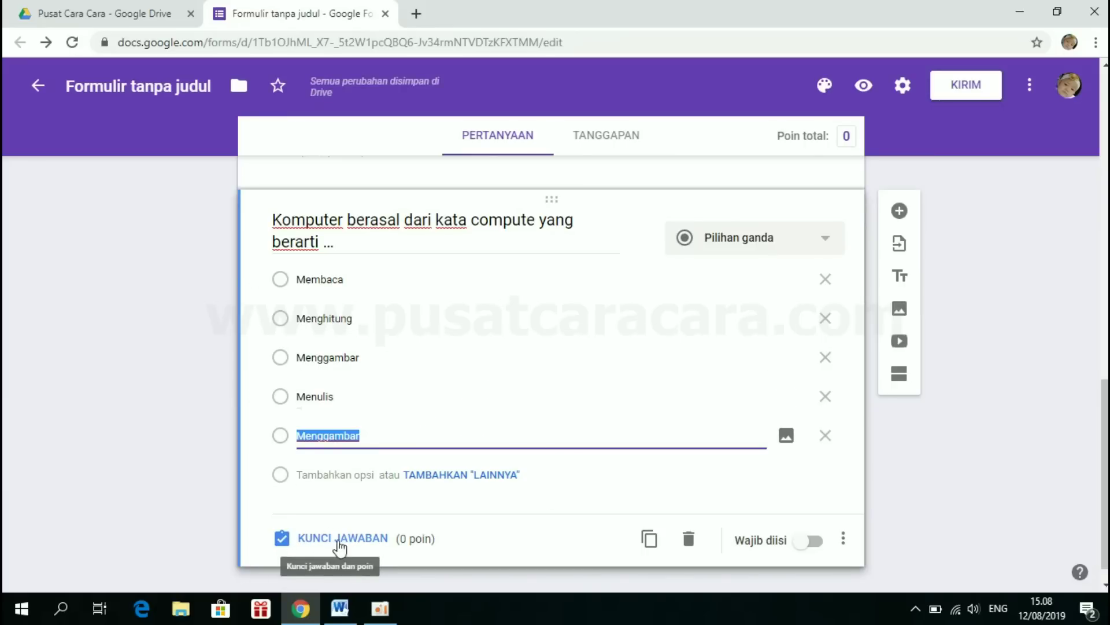
# - In question 1's answer key, mark Menghitung correct and set 20 points
pyautogui.click(335, 543)
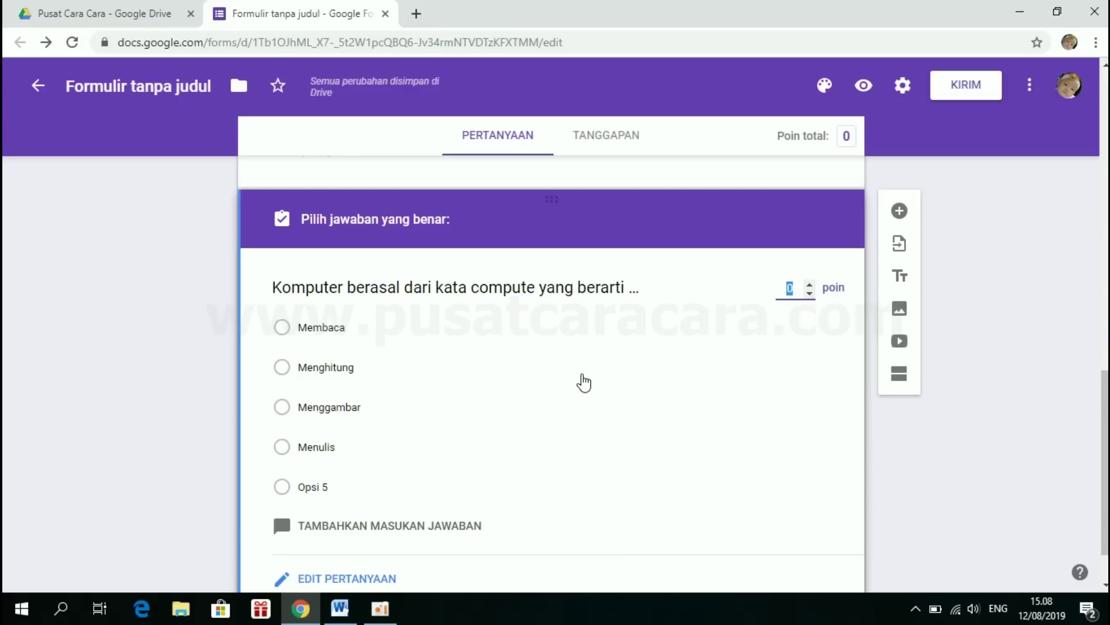
pyautogui.write('20')
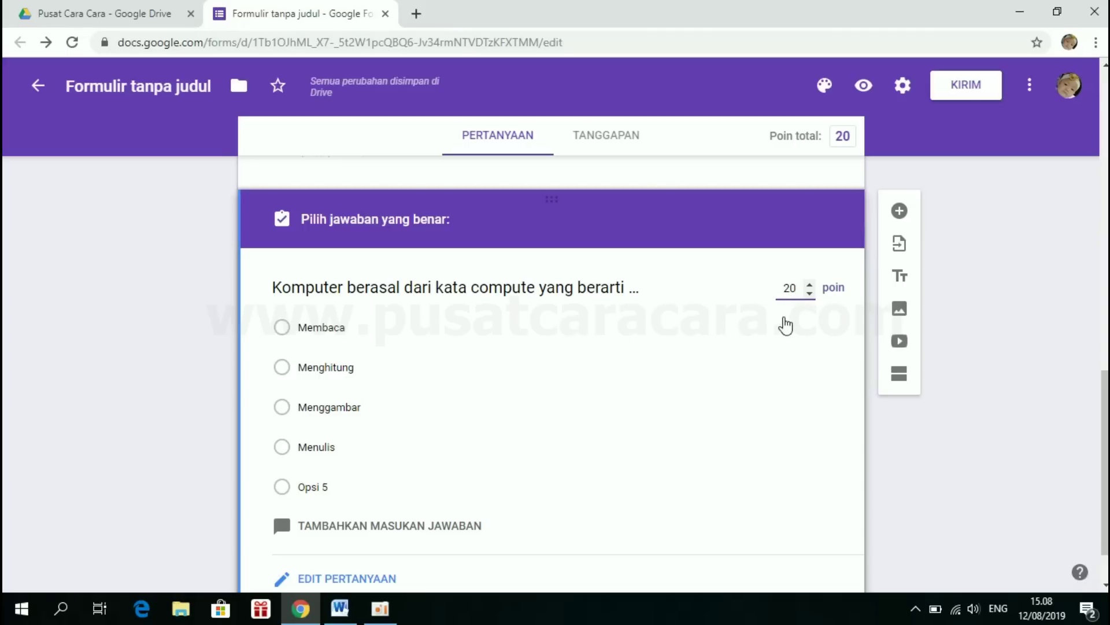
pyautogui.click(797, 287)
pyautogui.click(285, 373)
pyautogui.click(284, 371)
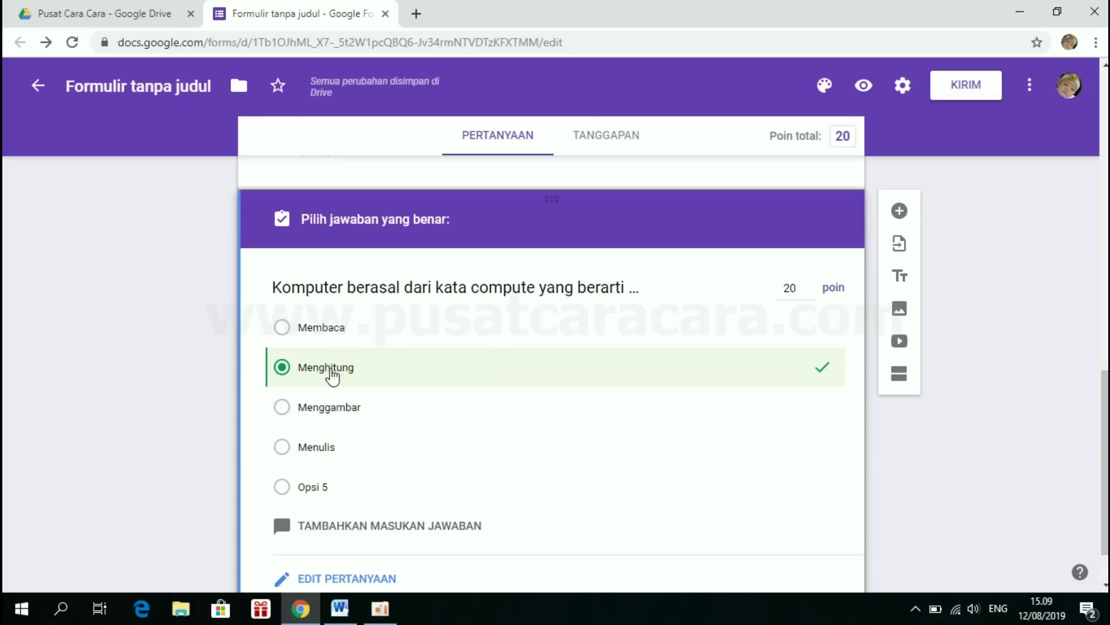
pyautogui.scroll(-1, 473, 473)
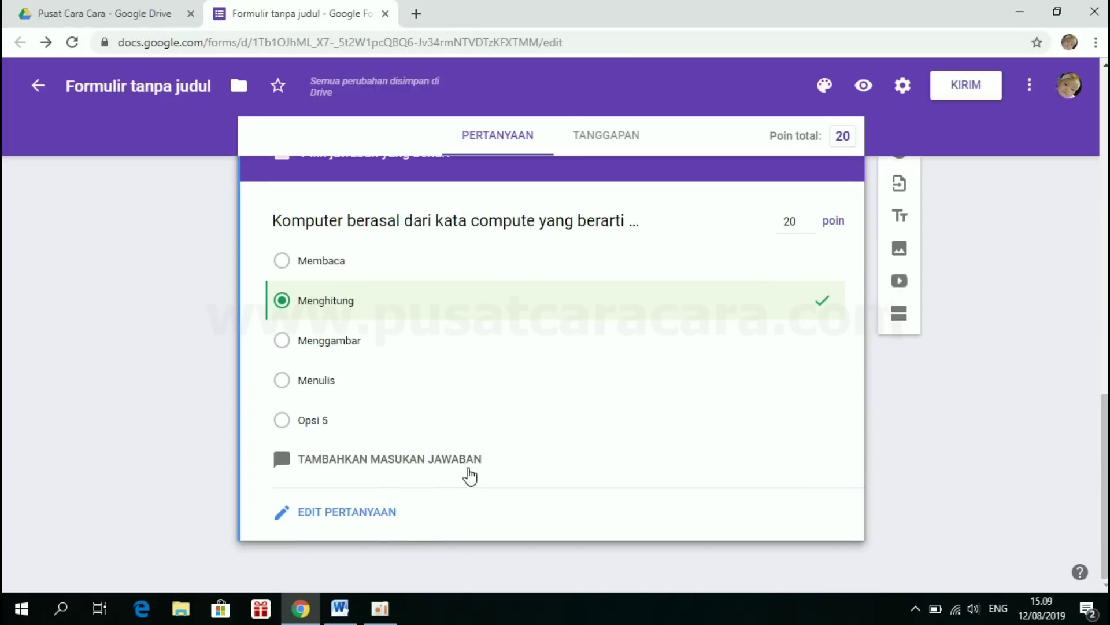
pyautogui.click(346, 512)
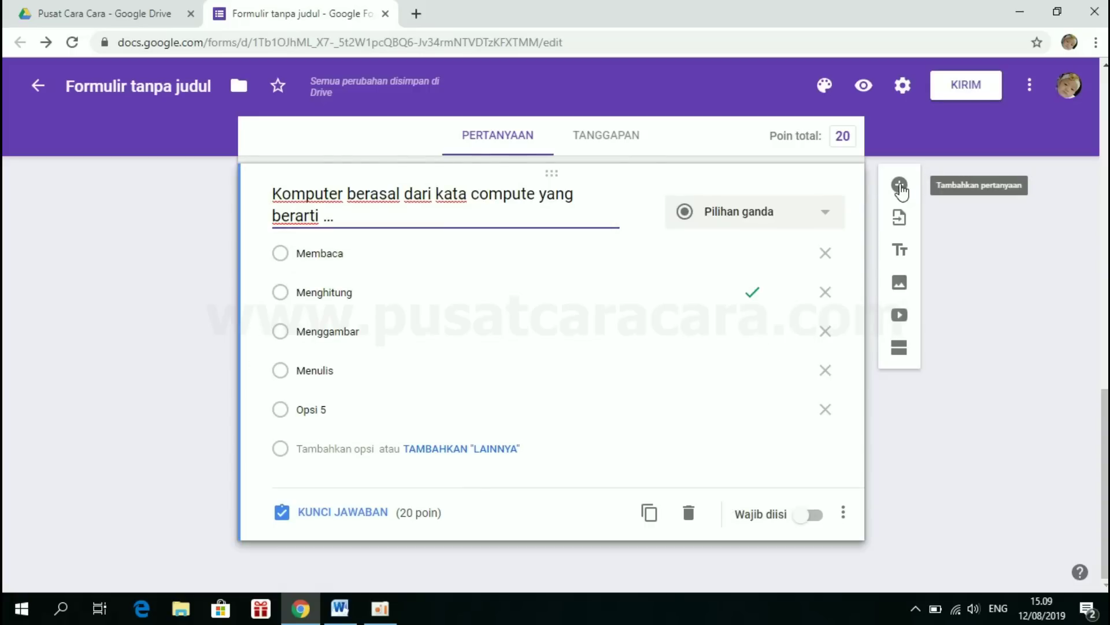
# - Add a blank second question and copy question 2's text from Word without its number
pyautogui.click(900, 186)
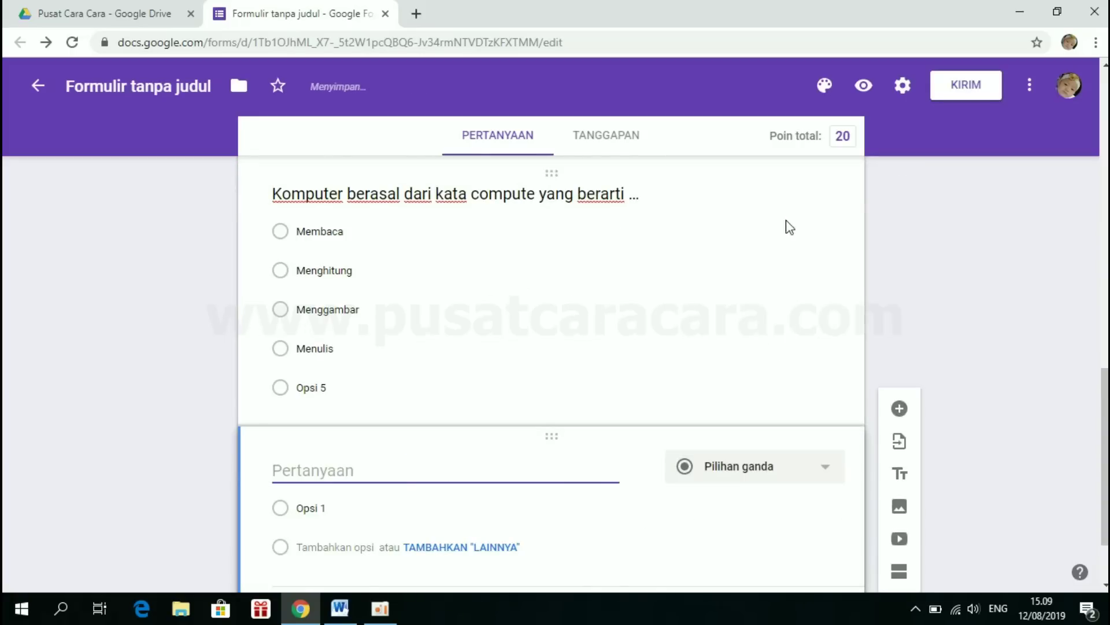
pyautogui.click(340, 608)
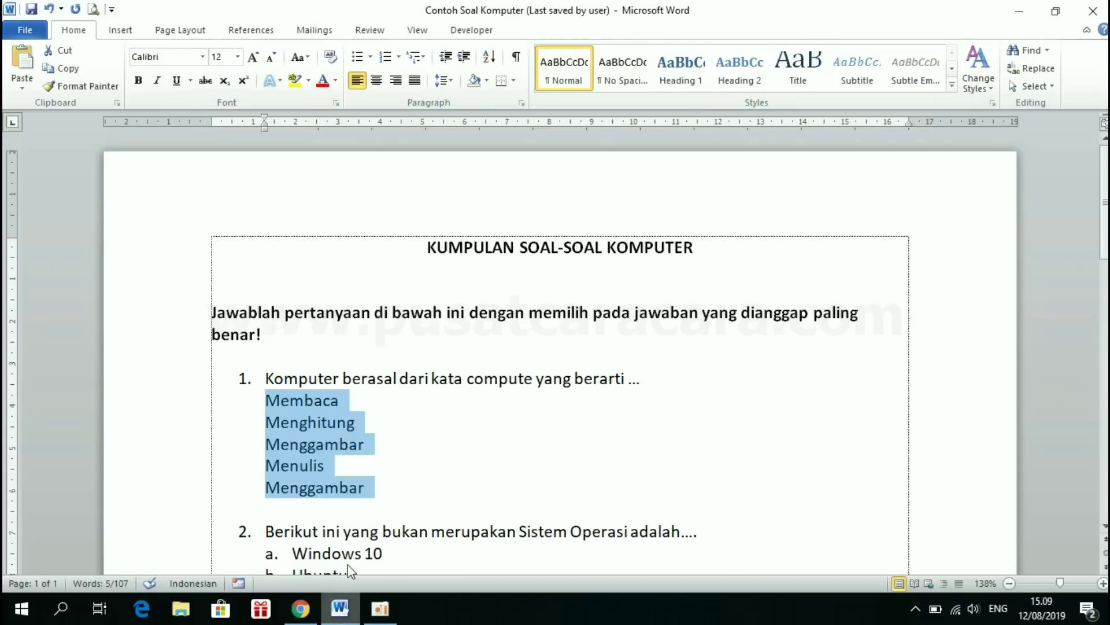
pyautogui.scroll(-1, 347, 417)
pyautogui.click(268, 337)
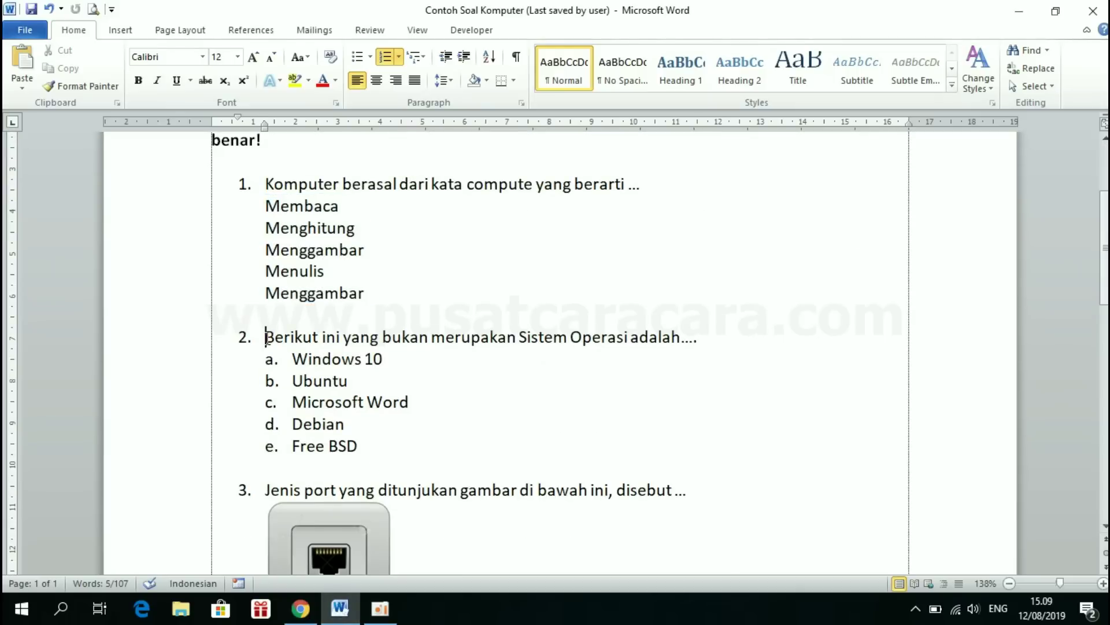
pyautogui.tripleClick(268, 338)
pyautogui.click(360, 338)
pyautogui.moveTo(269, 338); pyautogui.dragTo(671, 341)
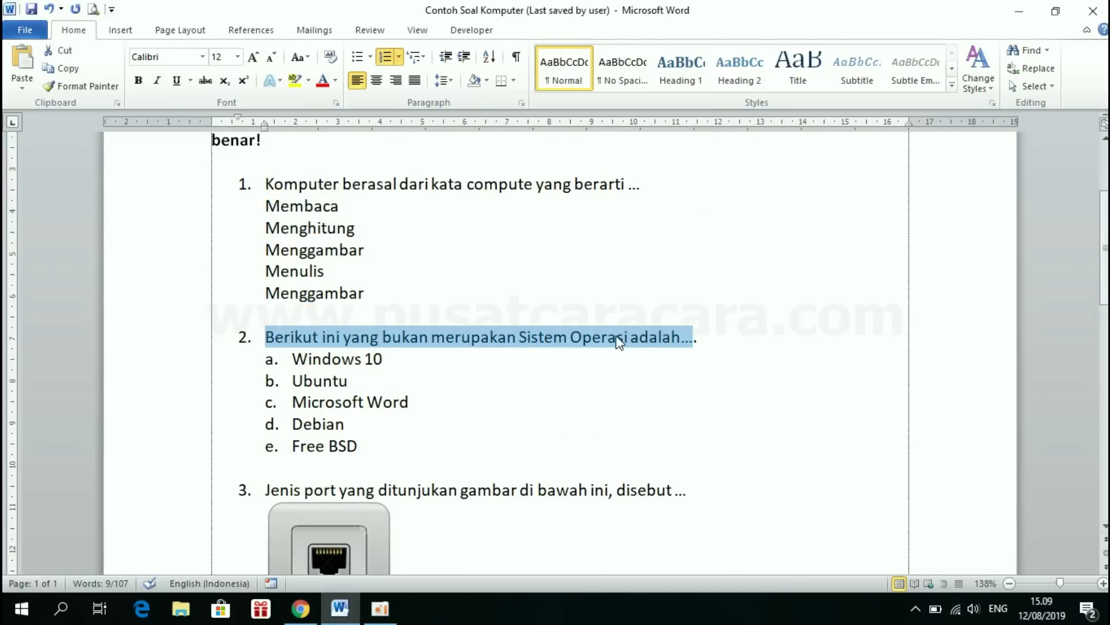
# - Paste 'Berikut ini yang bukan merupakan Sistem Operasi adalah…' as its title, removing the leading number
pyautogui.click(303, 616)
pyautogui.click(298, 390)
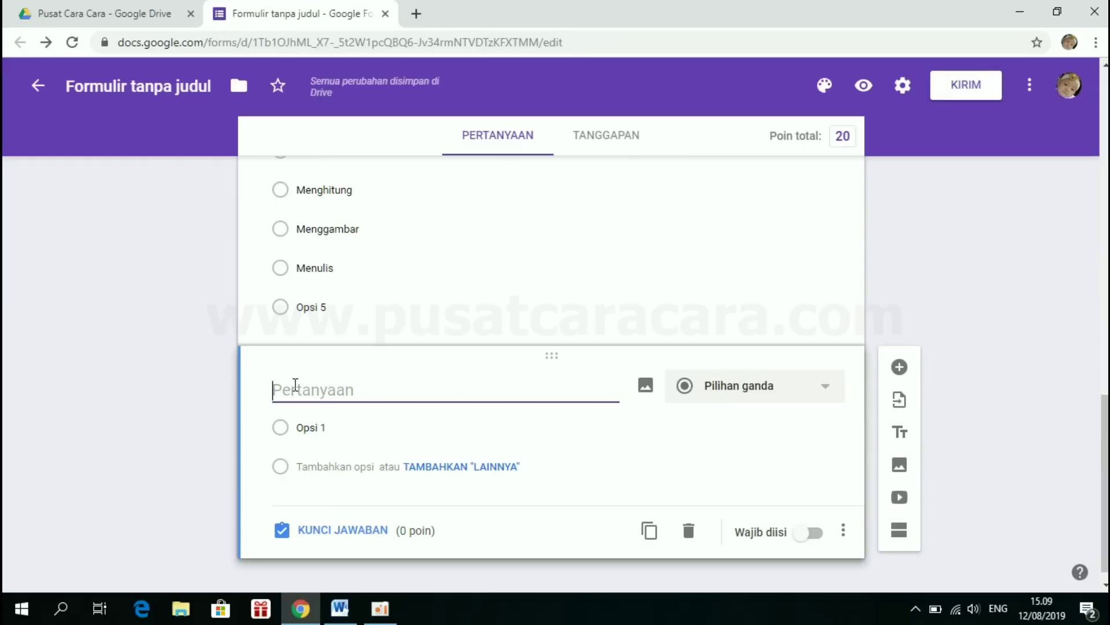
pyautogui.write('2.\tBerikut ini yang bukan merupakan Sistem Operasi adalah...')
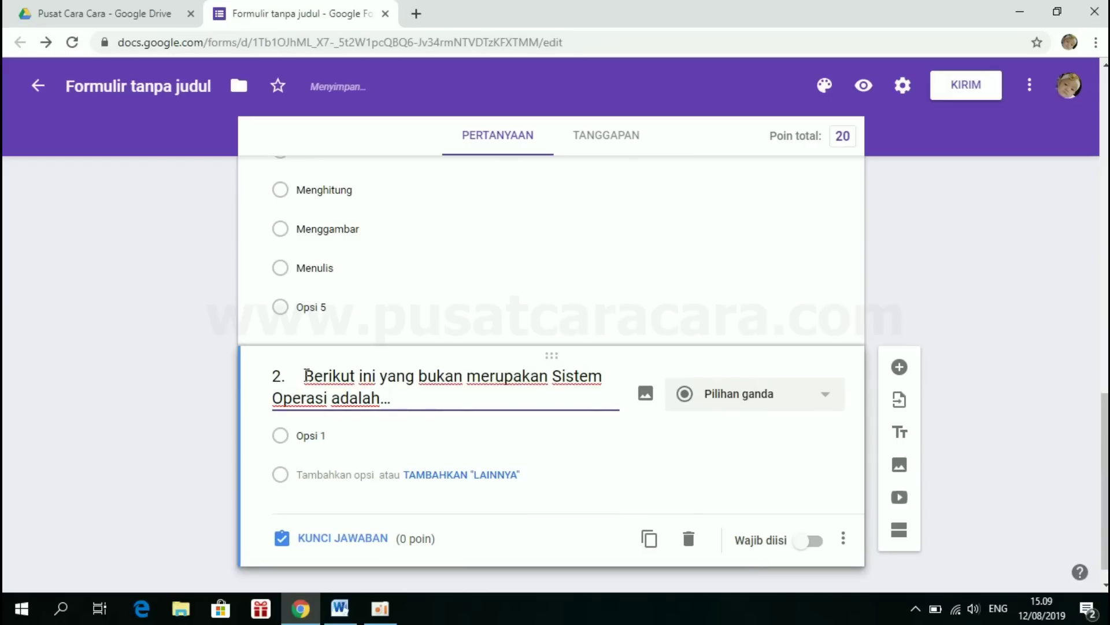
pyautogui.press('BackSpace')
pyautogui.press('BackSpace')
pyautogui.press('BackSpace')
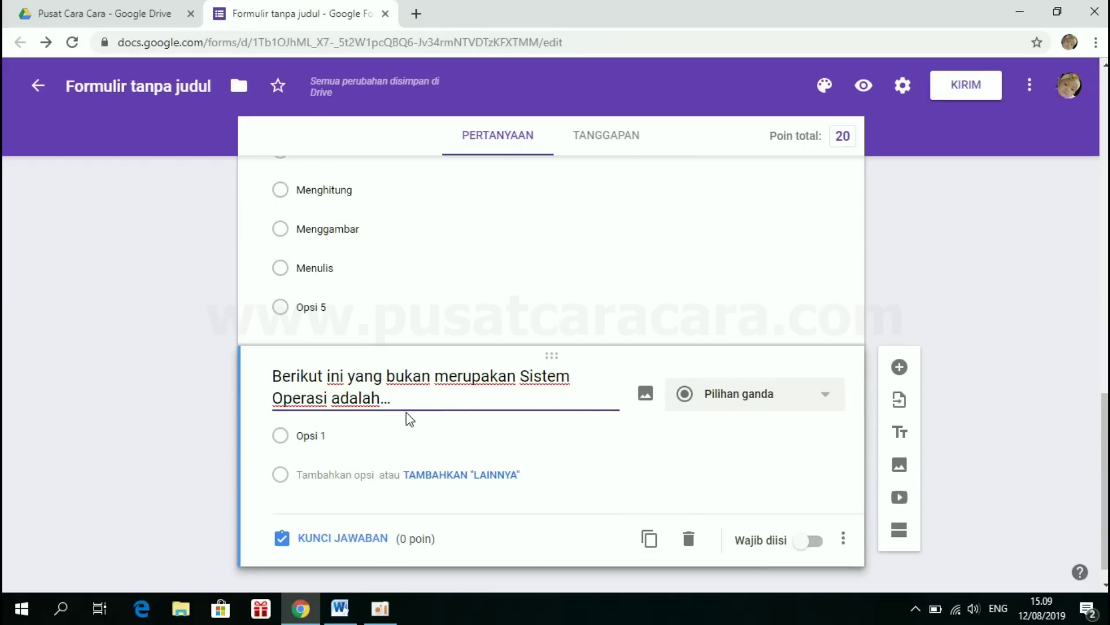
pyautogui.click(340, 608)
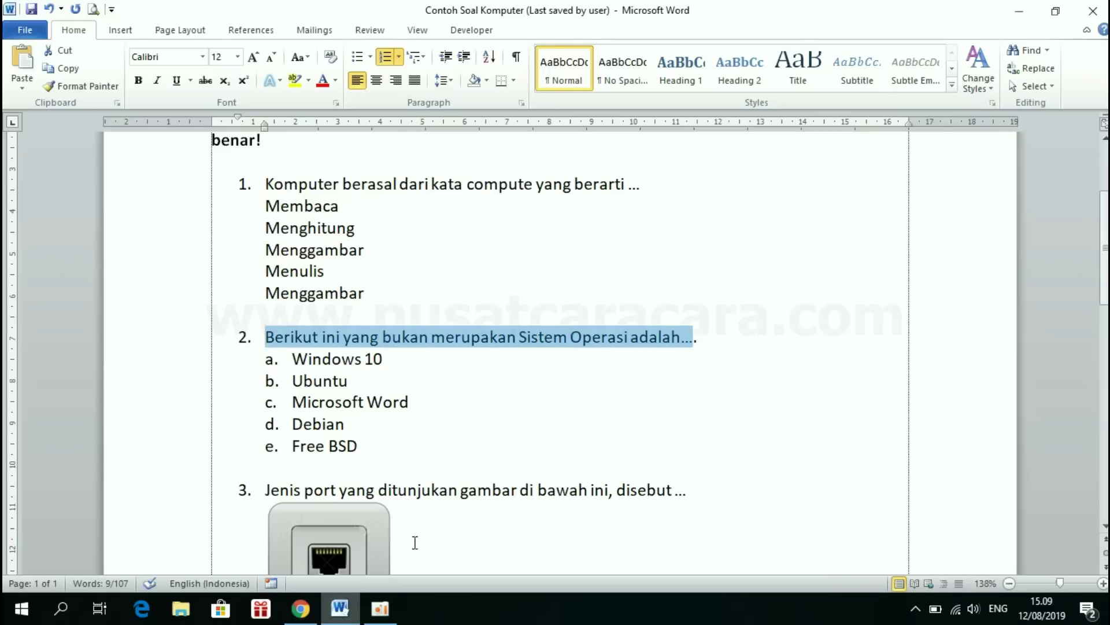
# - Remove the a–e numbering from question 2's five options in Word, then select the form's placeholder option
pyautogui.moveTo(294, 355); pyautogui.dragTo(416, 449)
pyautogui.hotkey('ctrl', 'c')
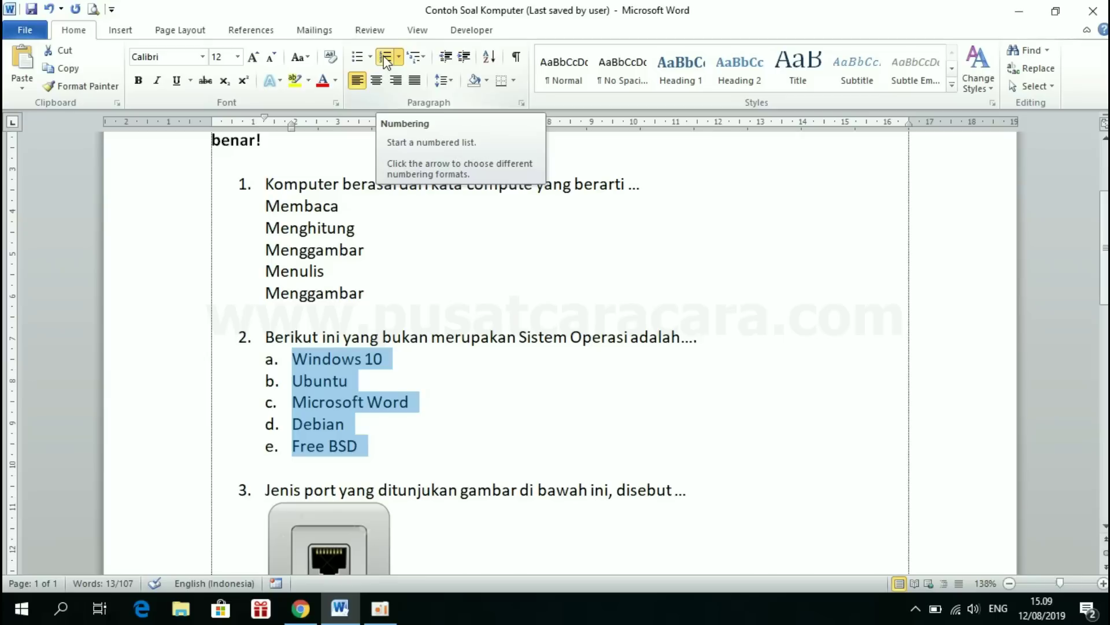
pyautogui.click(385, 57)
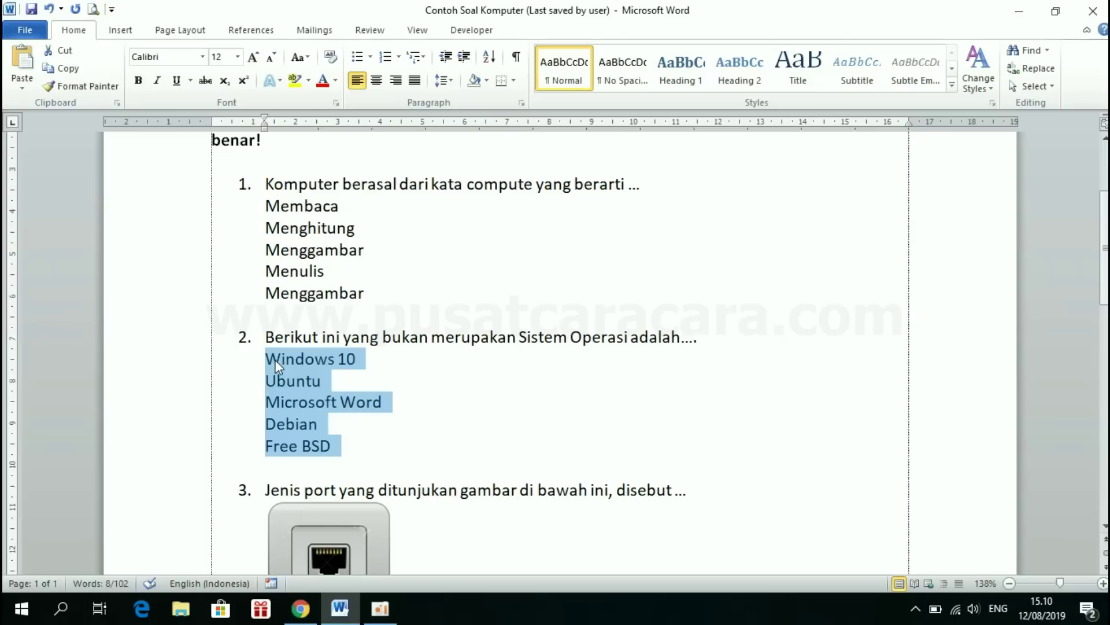
pyautogui.click(305, 611)
pyautogui.click(344, 434)
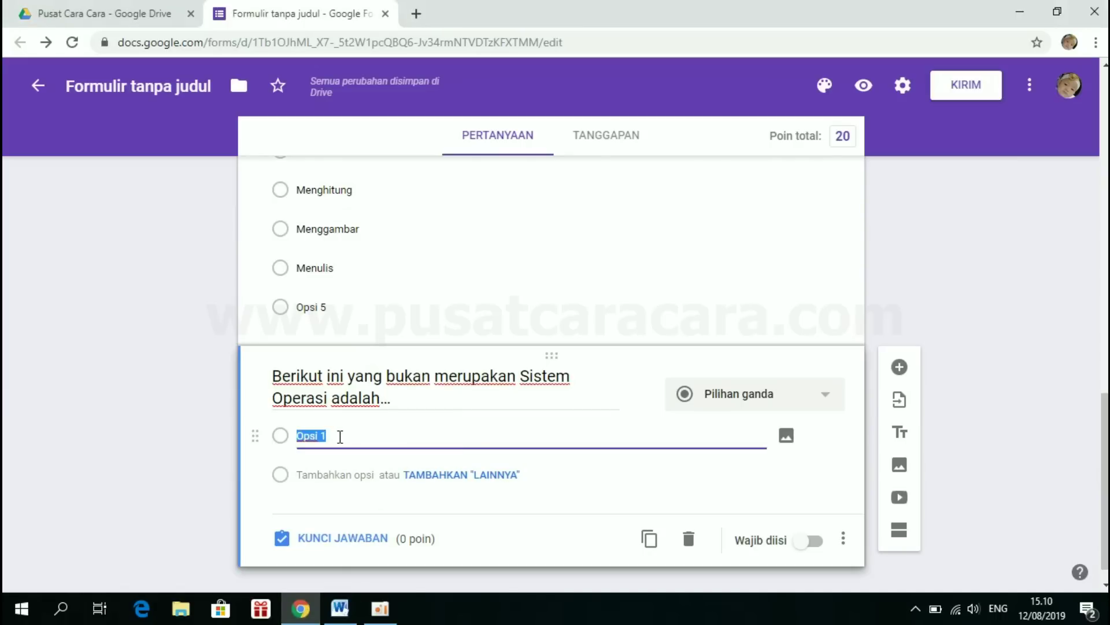
# - Paste Windows 10, Ubuntu, Microsoft Word, Debian, Free BSD as options; mark Microsoft Word correct for 20 points
pyautogui.press('BackSpace')
pyautogui.hotkey('ctrl', 'v')
pyautogui.scroll(-2, 461, 422)
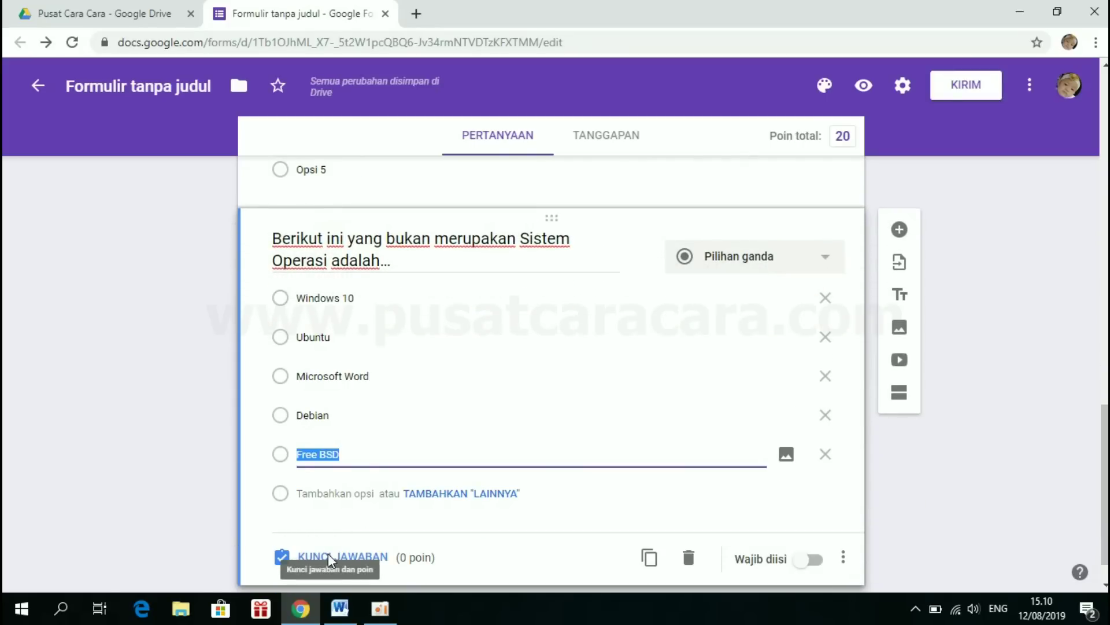
pyautogui.click(330, 559)
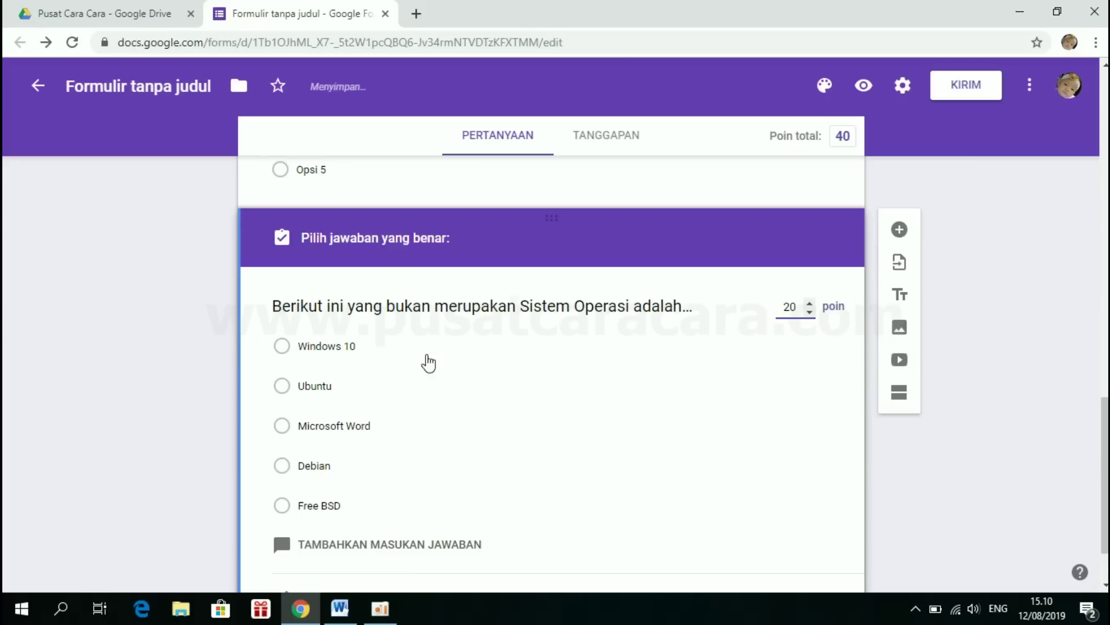
pyautogui.click(282, 428)
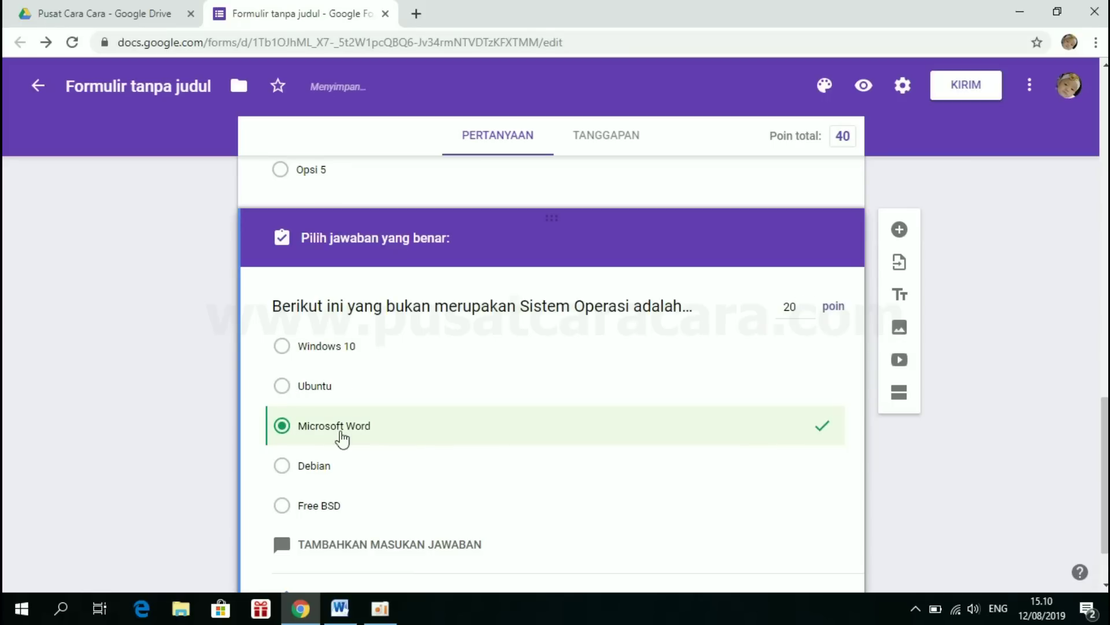
pyautogui.scroll(-2, 488, 474)
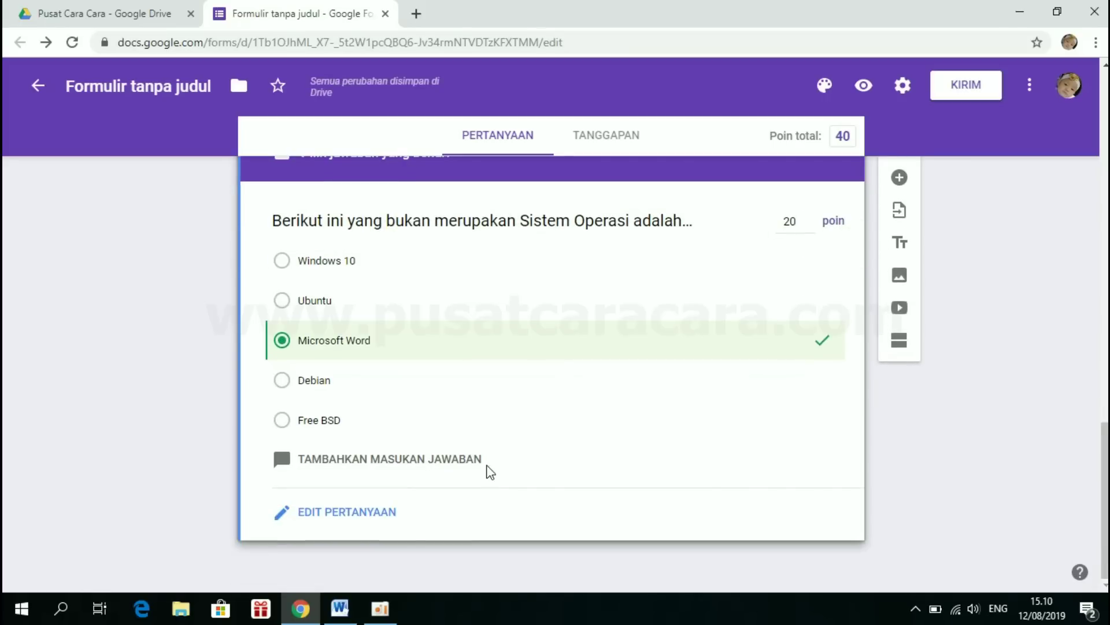
pyautogui.click(341, 516)
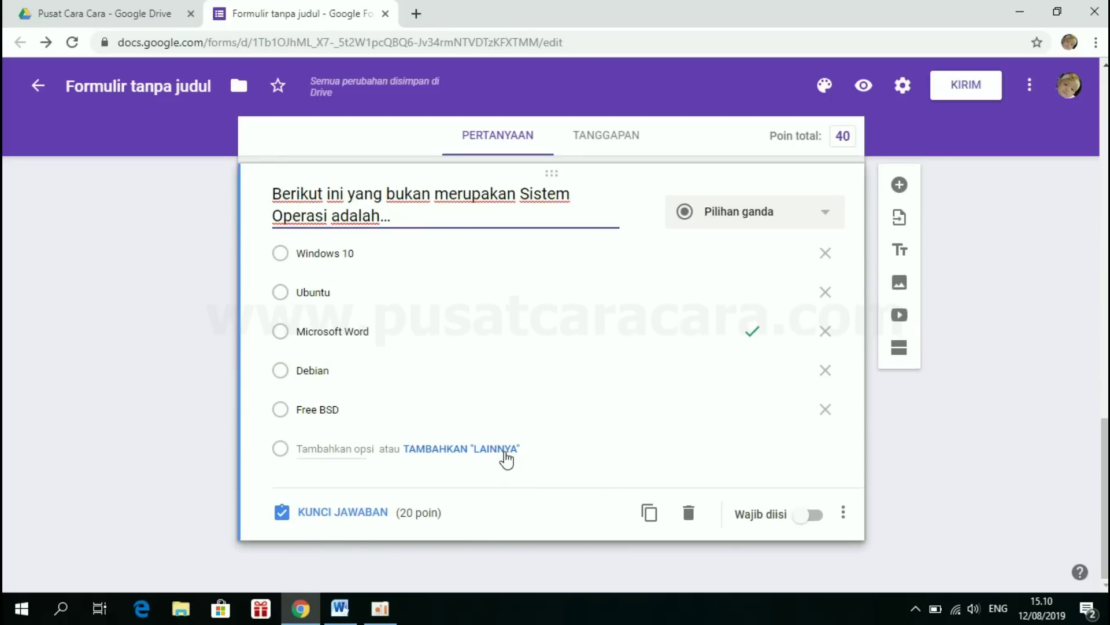
pyautogui.scroll(5, 506, 457)
pyautogui.scroll(-4, 503, 454)
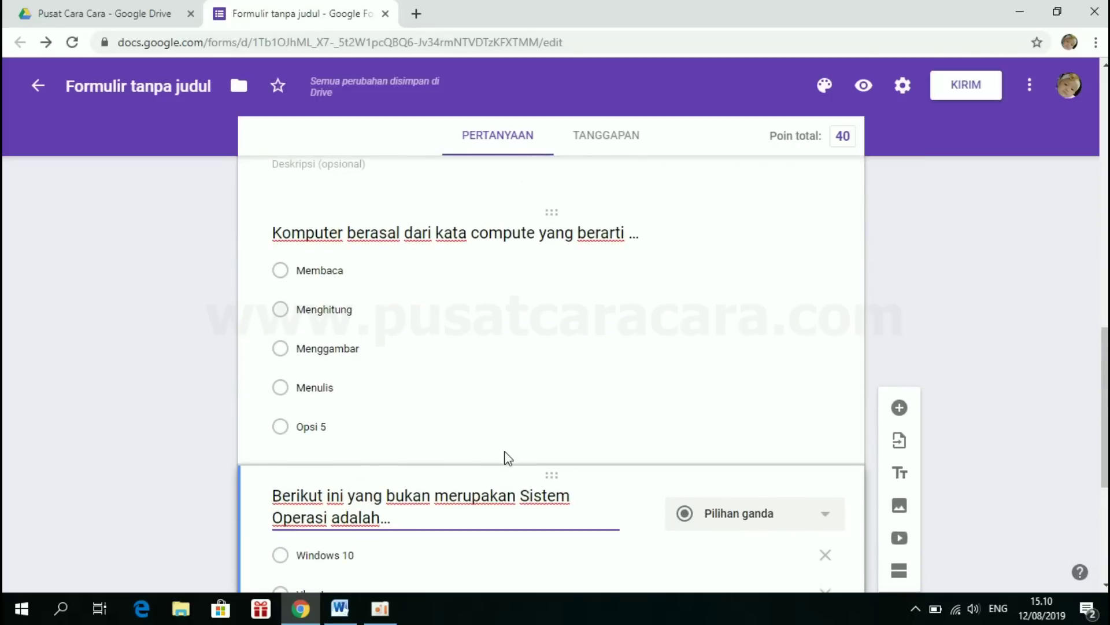
pyautogui.scroll(-1, 506, 457)
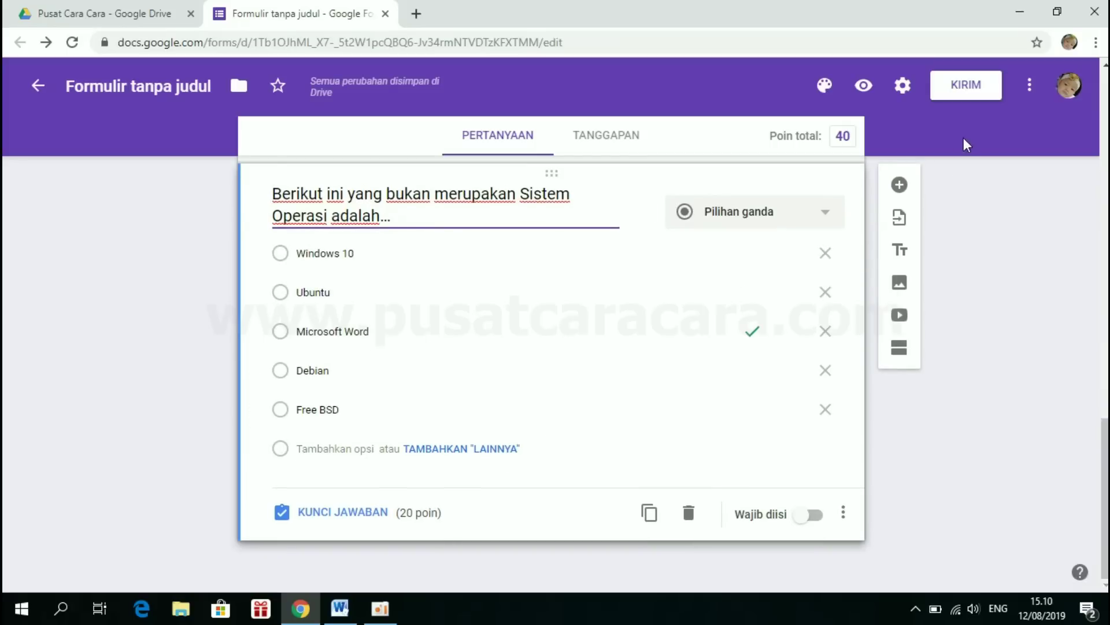
# - Add a third question titled 'Jenis port yang ditunjukan gambar di bawah ini, disebut ...' copied from Word
pyautogui.click(900, 186)
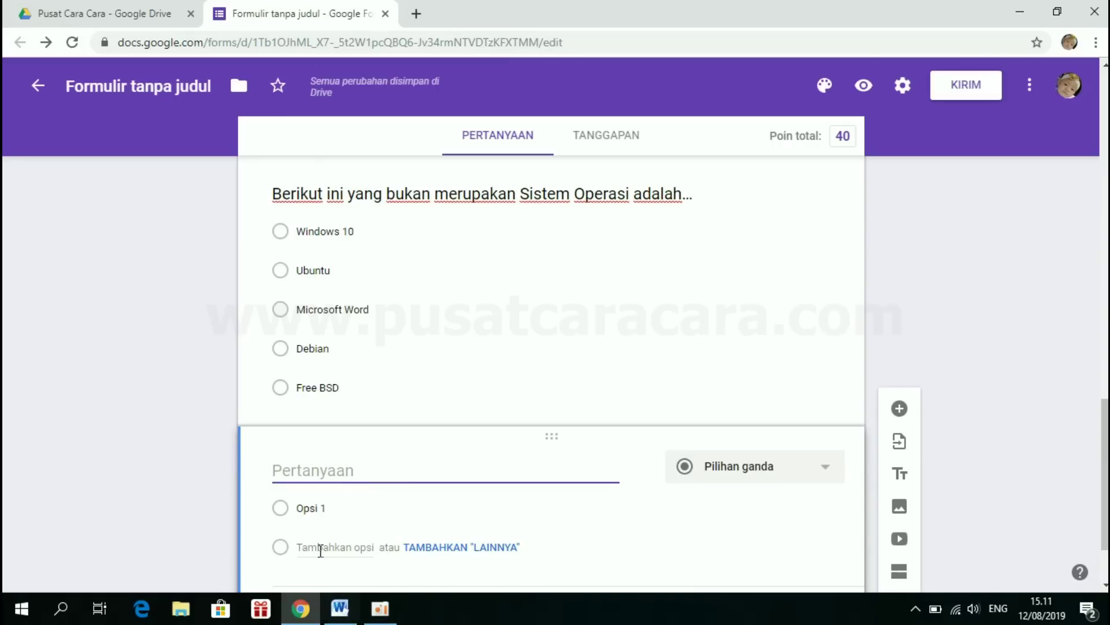
pyautogui.click(346, 610)
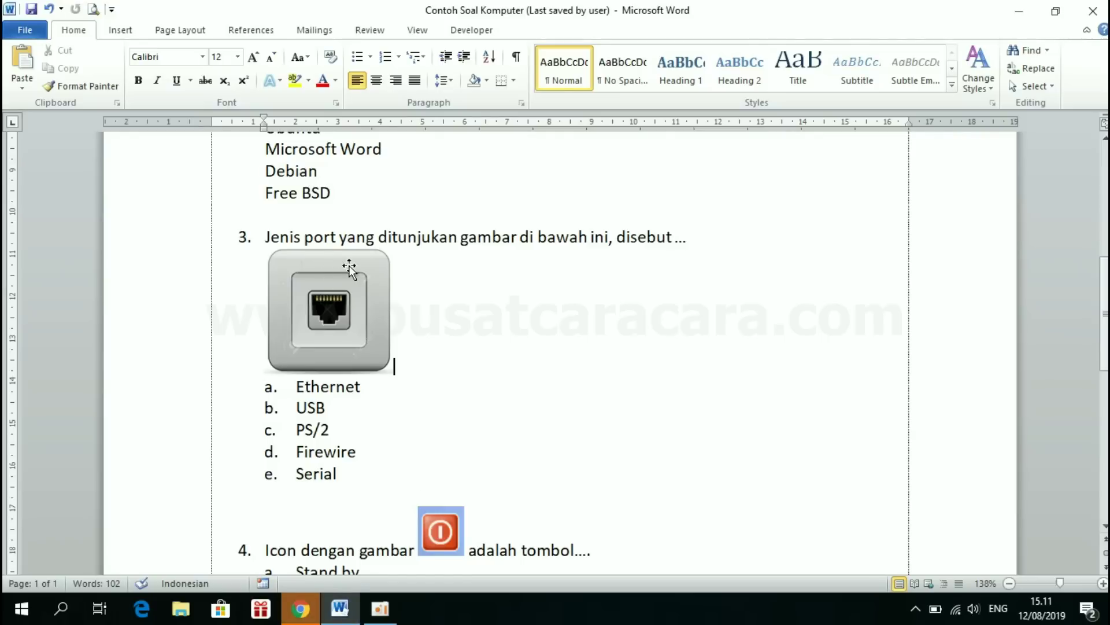
pyautogui.moveTo(266, 238); pyautogui.dragTo(662, 241)
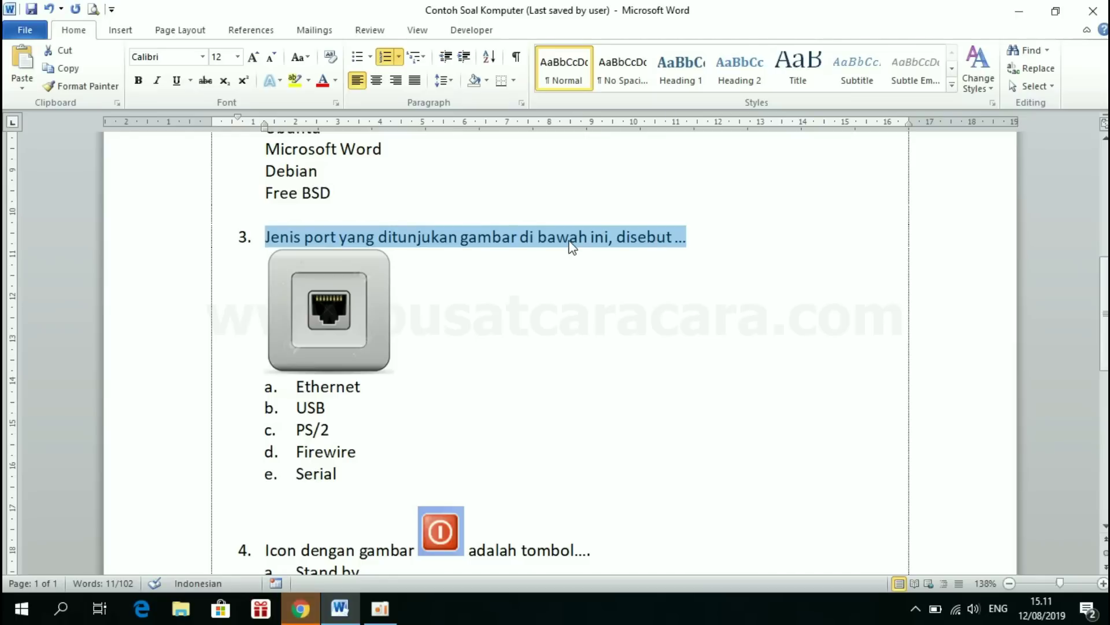
pyautogui.click(300, 608)
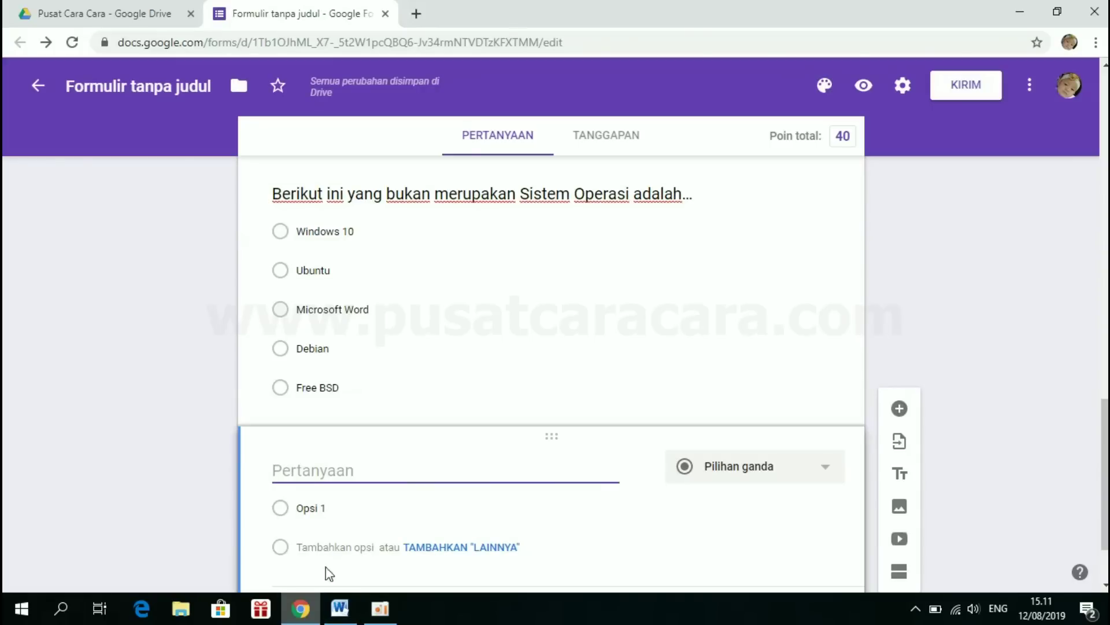
pyautogui.click(308, 461)
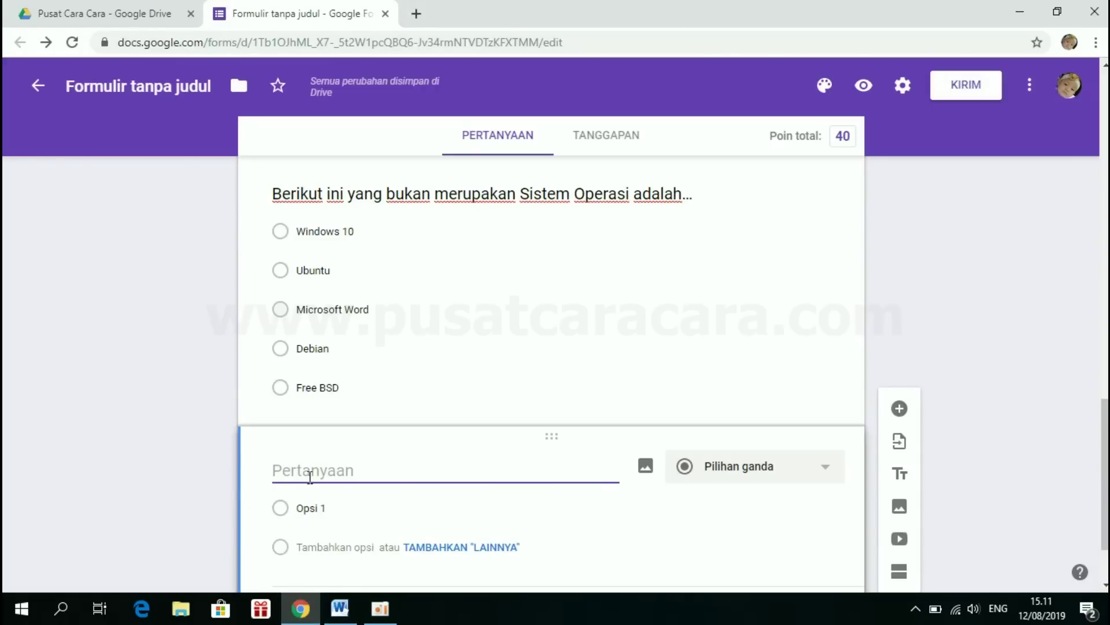
pyautogui.write('3.\tJenis port yang ditunjukan gambar di bawah ini, disebut …')
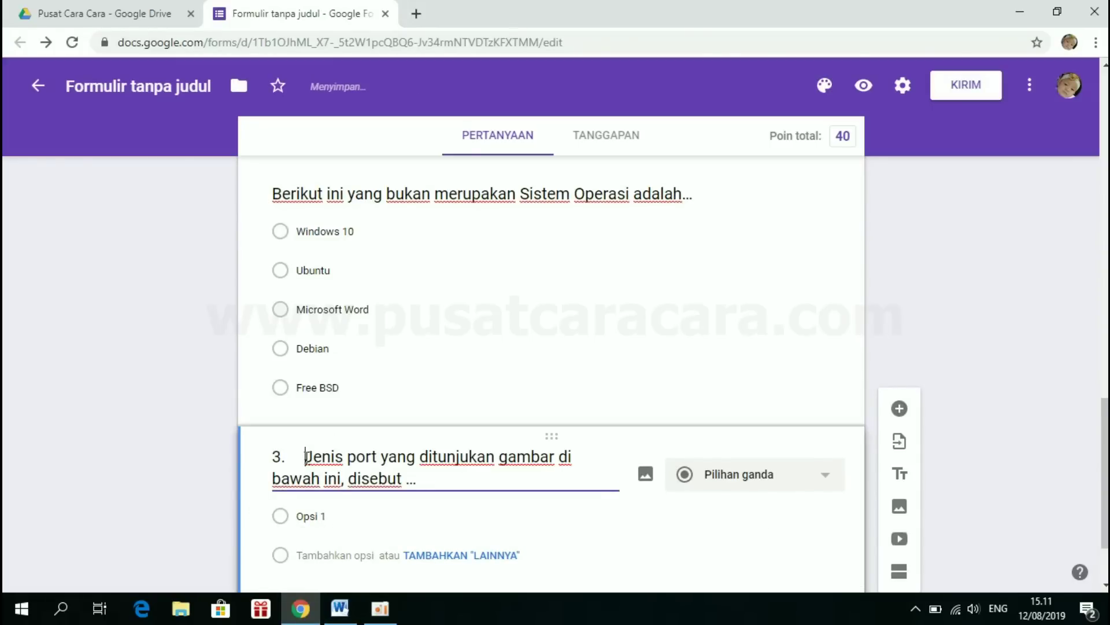
pyautogui.press('BackSpace')
pyautogui.press('BackSpace')
pyautogui.press('BackSpace')
pyautogui.press('BackSpace')
pyautogui.press('BackSpace')
pyautogui.press('BackSpace')
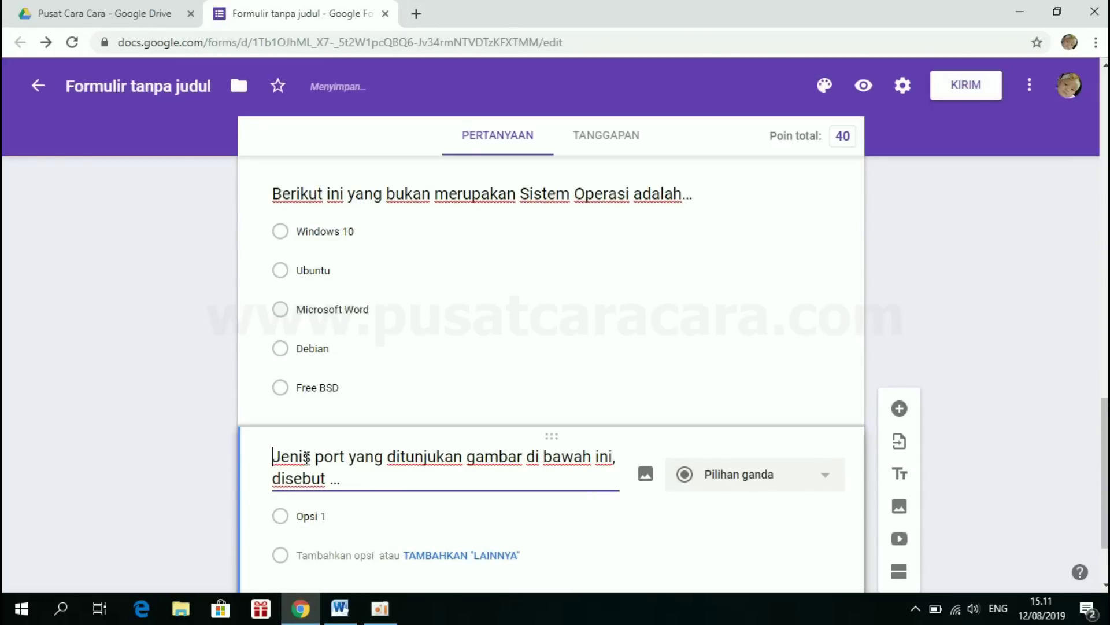
pyautogui.click(335, 483)
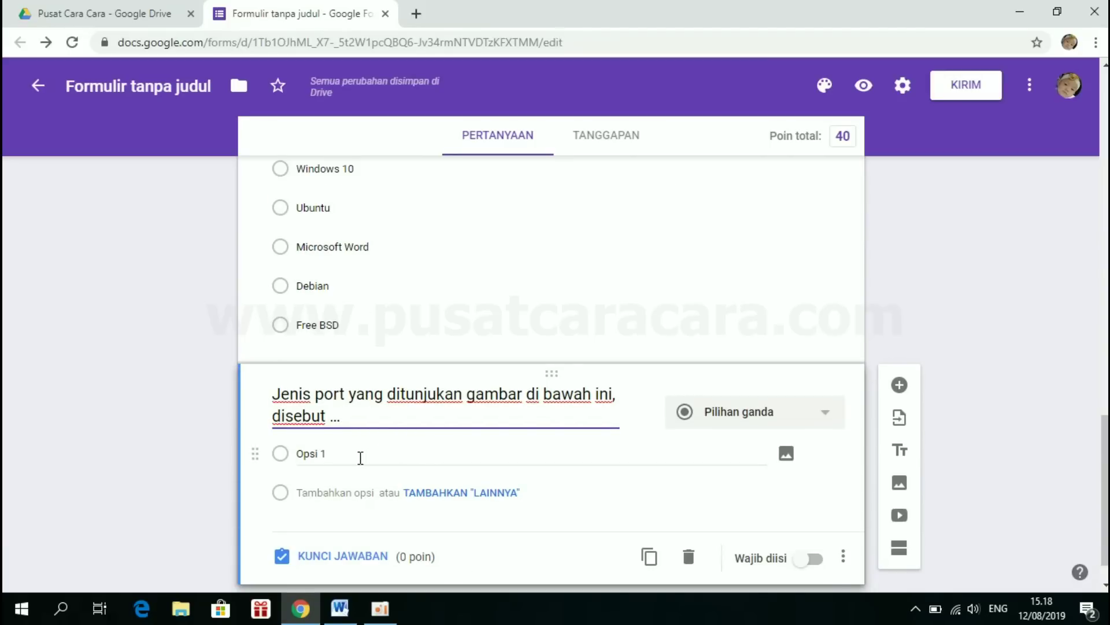
pyautogui.moveTo(338, 621)
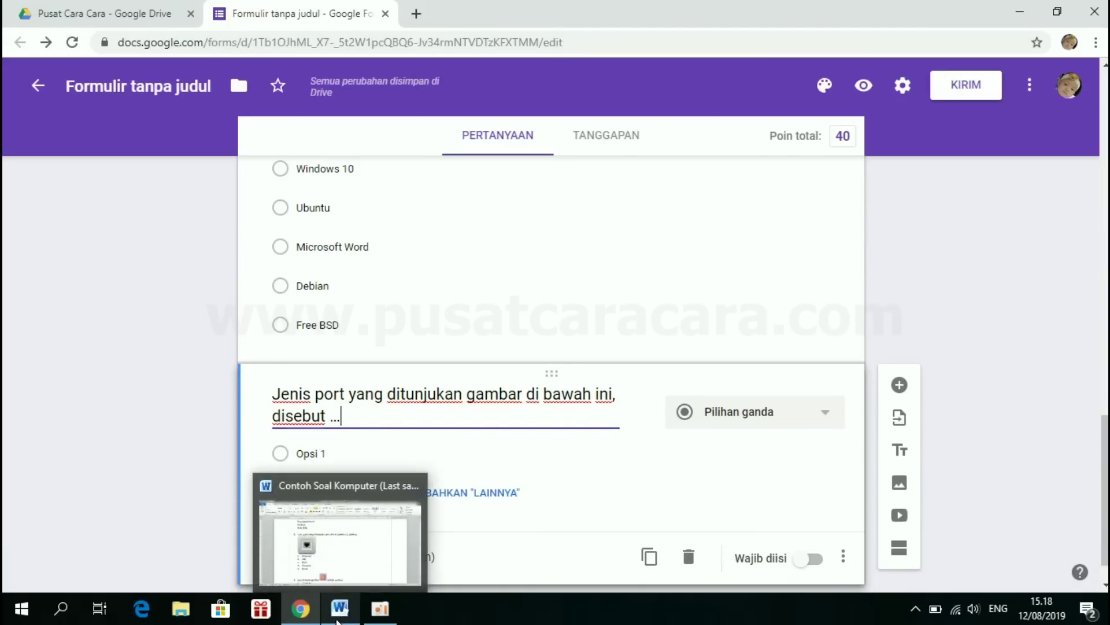
pyautogui.click(339, 550)
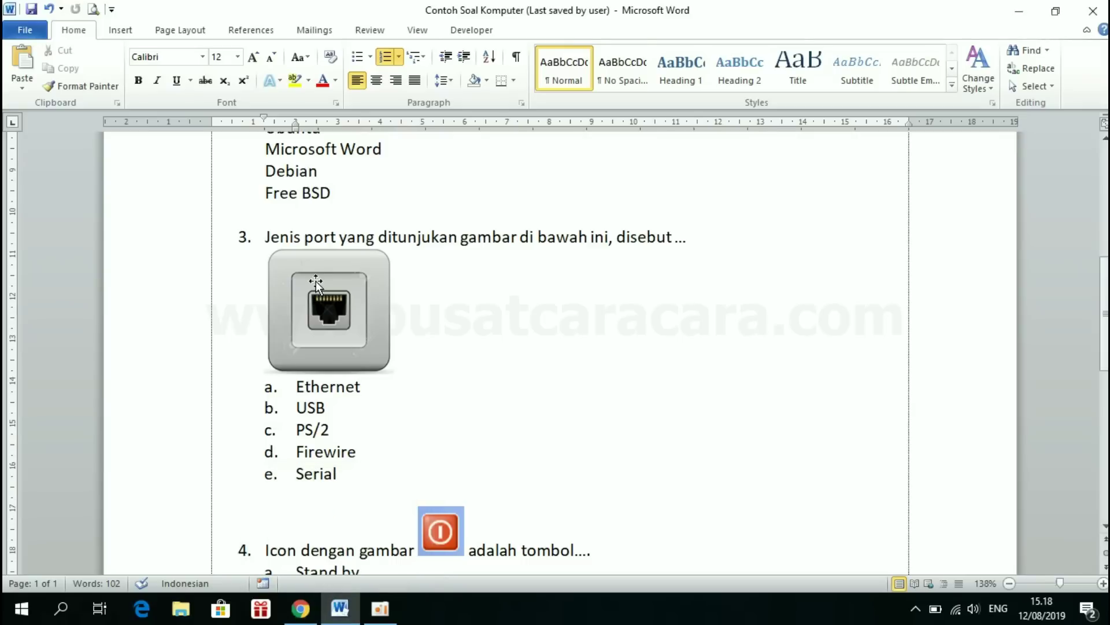
# - Save question 3's Ethernet port picture as JPEG file 'LAN1' in the Pictures\Port folder
pyautogui.click(317, 280)
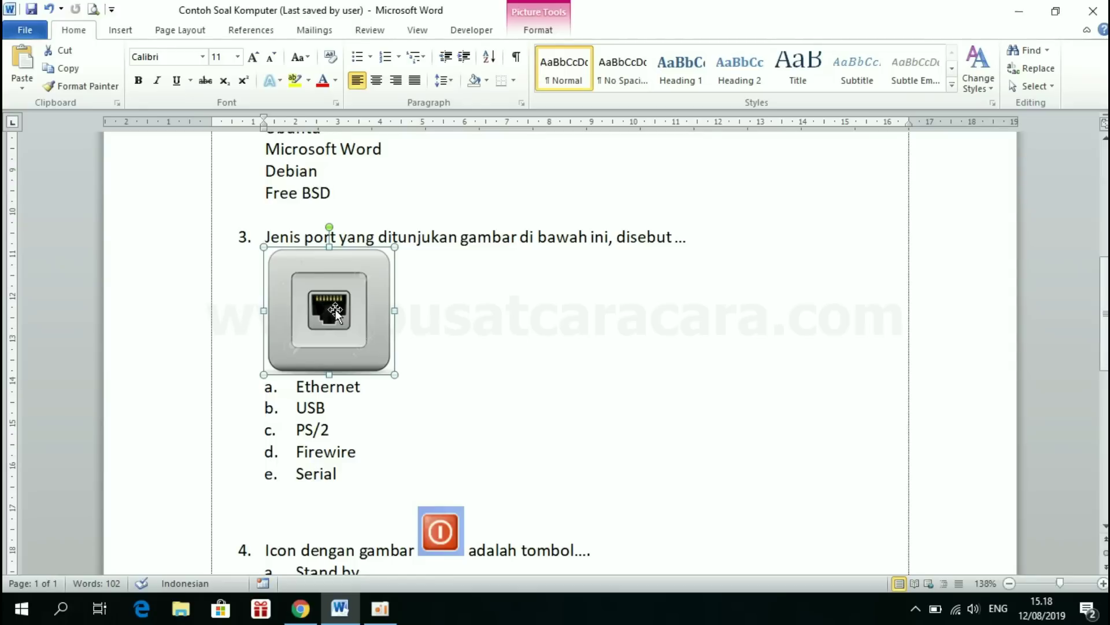
pyautogui.rightClick(335, 309)
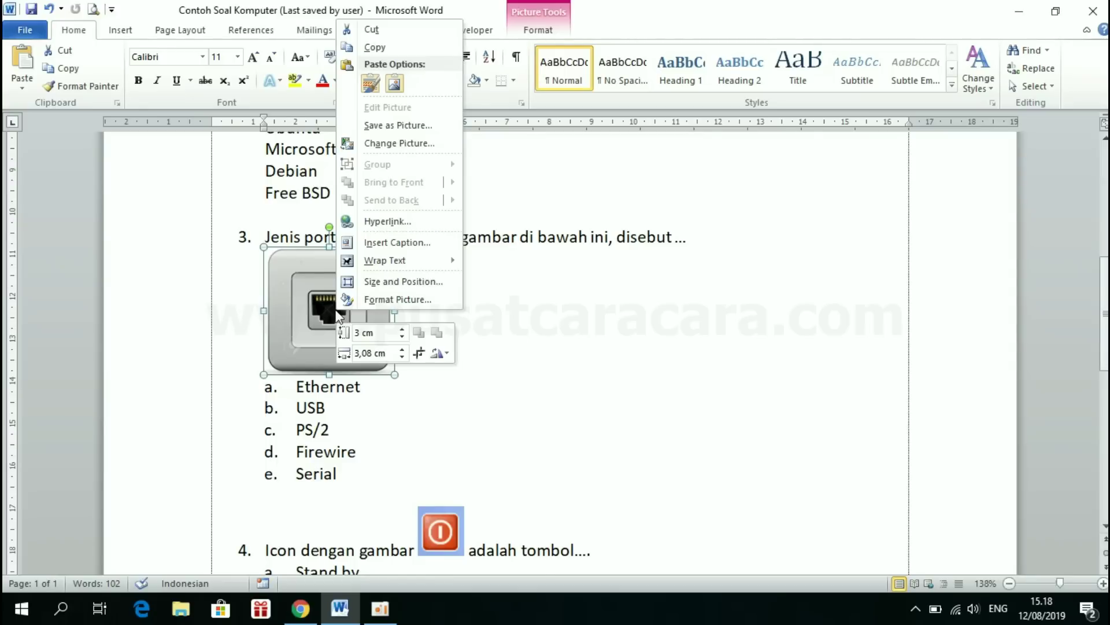
pyautogui.click(408, 128)
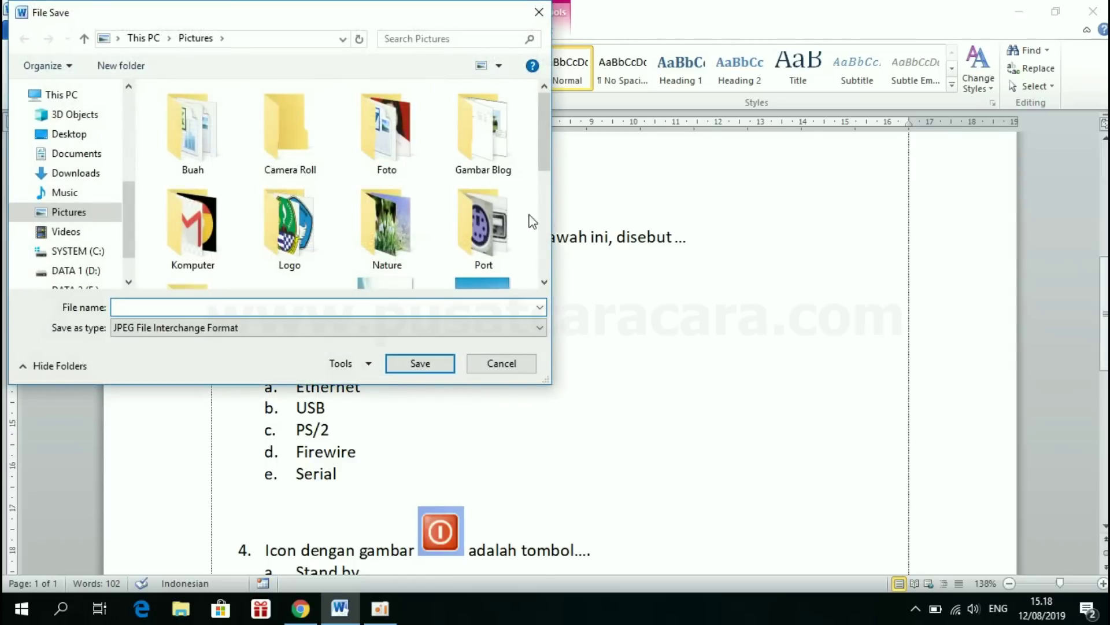
pyautogui.moveTo(543, 138); pyautogui.dragTo(546, 162)
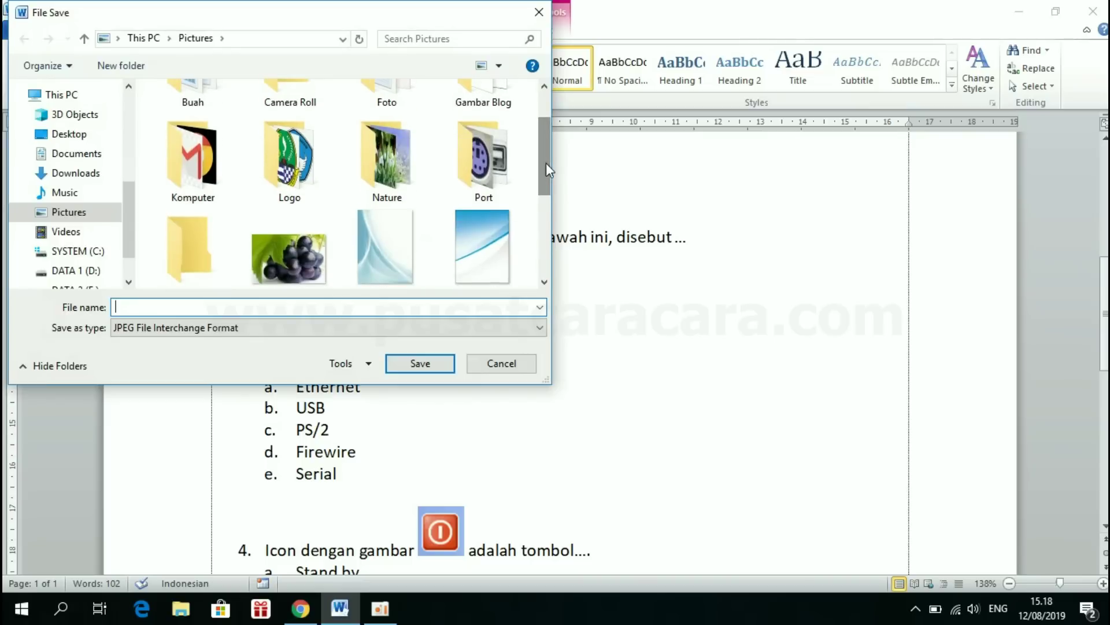
pyautogui.doubleClick(480, 155)
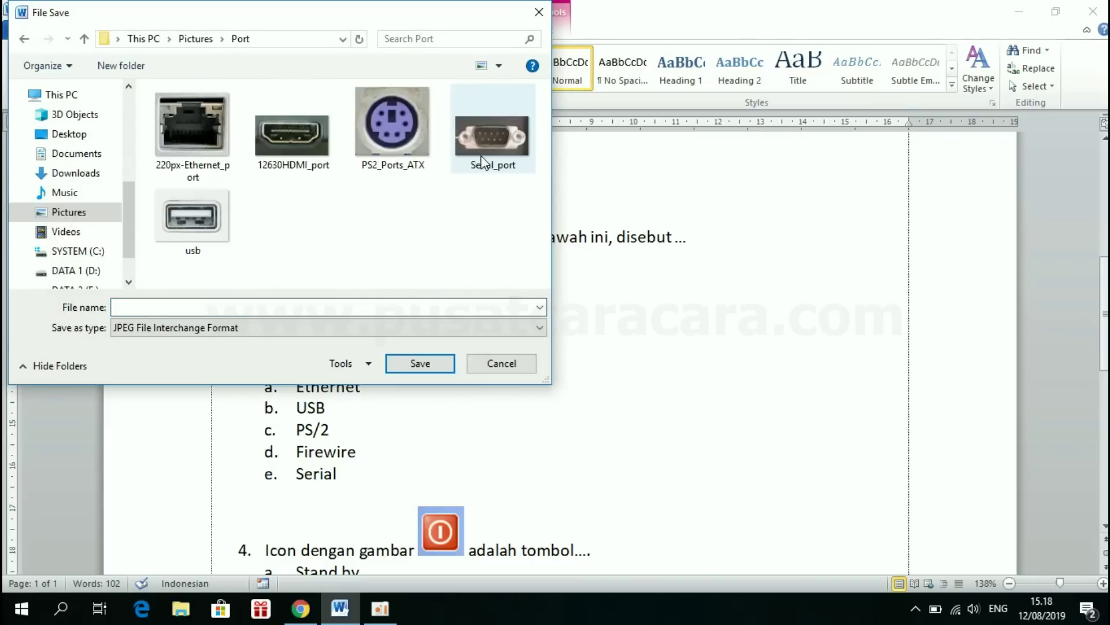
pyautogui.click(157, 306)
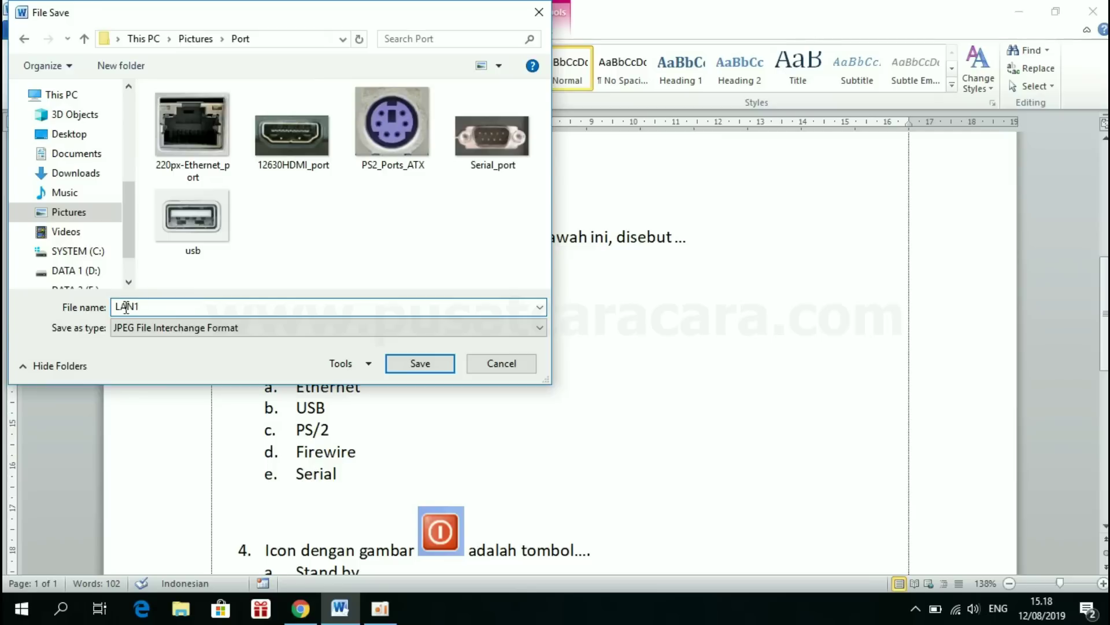
pyautogui.click(141, 332)
pyautogui.click(141, 332)
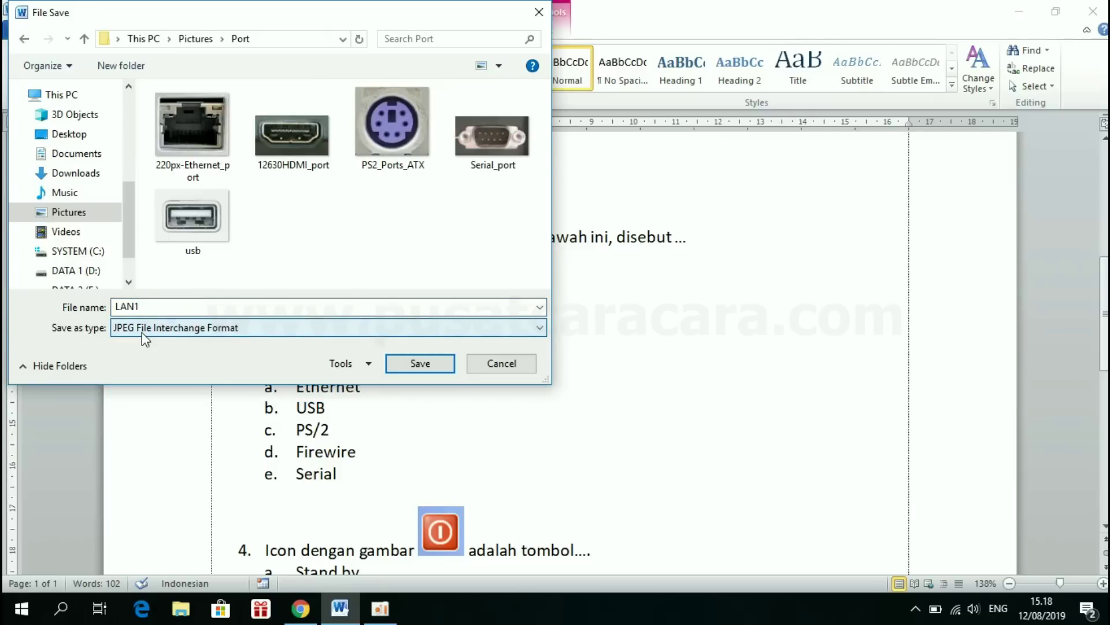
pyautogui.click(141, 332)
pyautogui.click(139, 362)
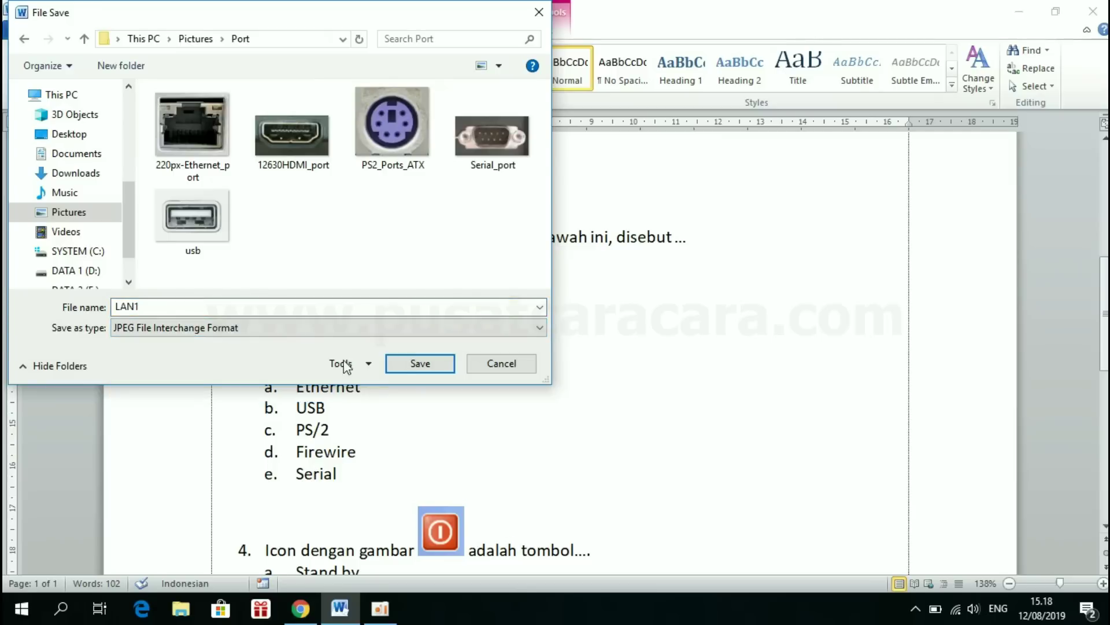
pyautogui.click(420, 364)
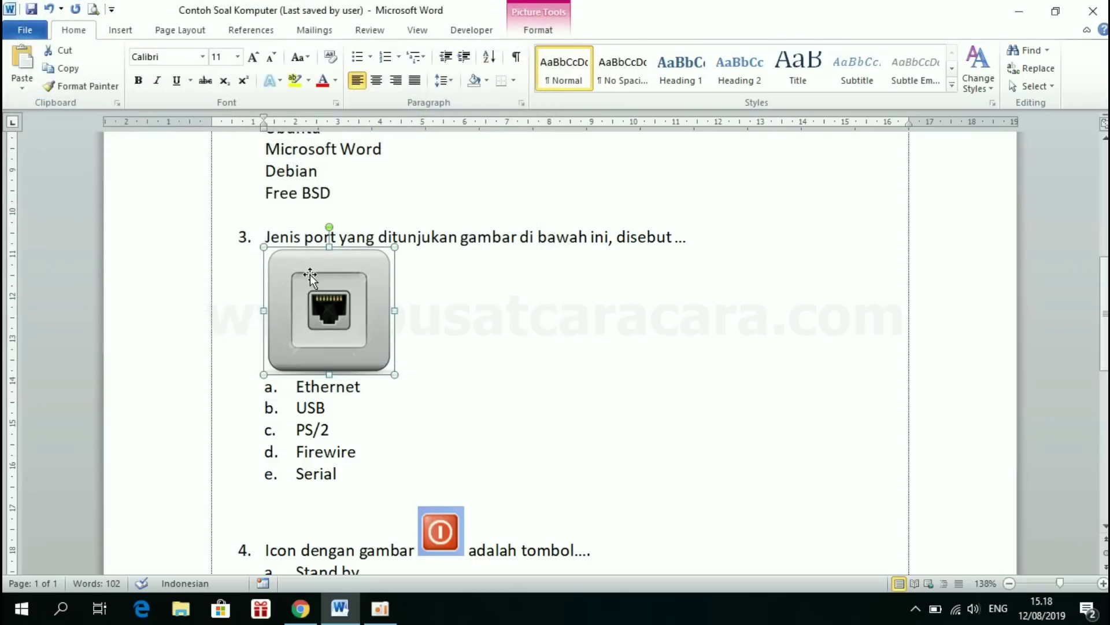
pyautogui.click(452, 317)
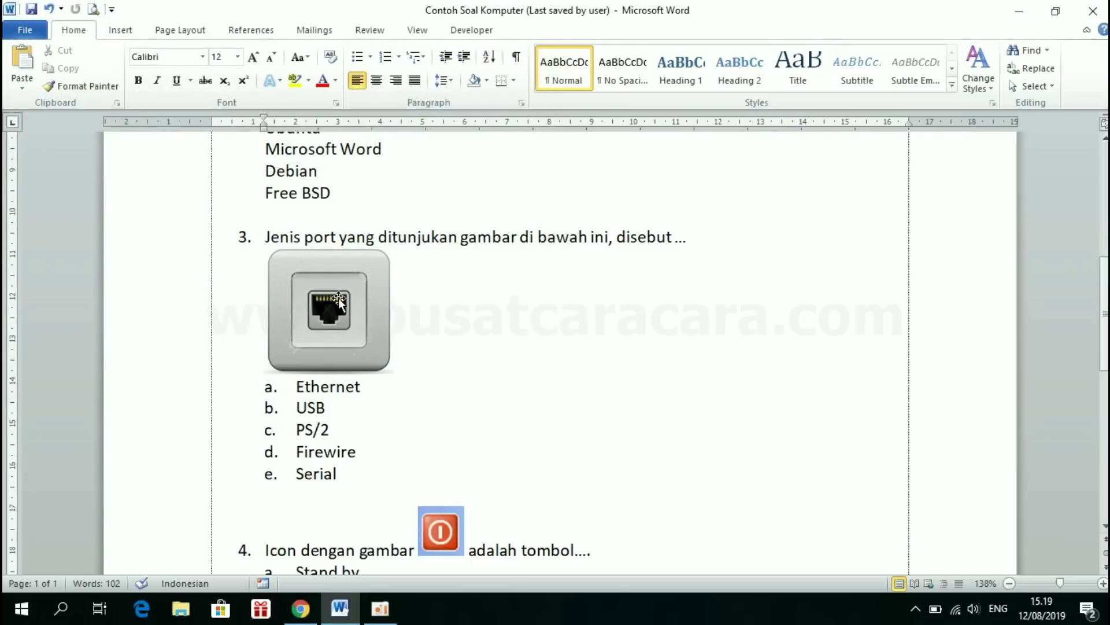
# - Search the Start menu for 'snipping' to find Snipping Tool
pyautogui.click(418, 408)
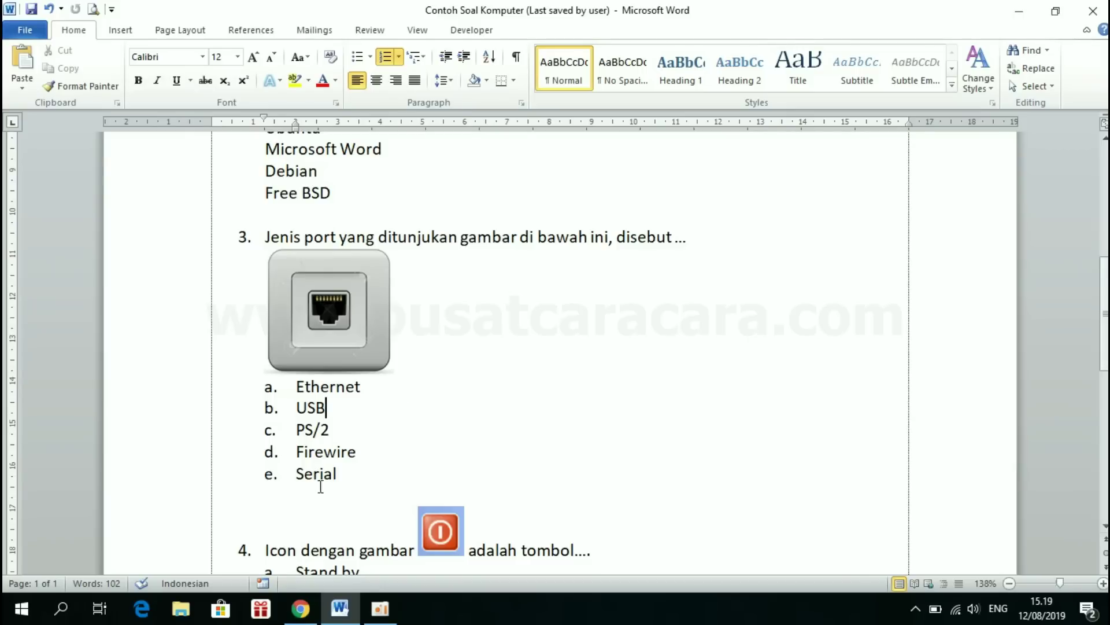
pyautogui.click(22, 610)
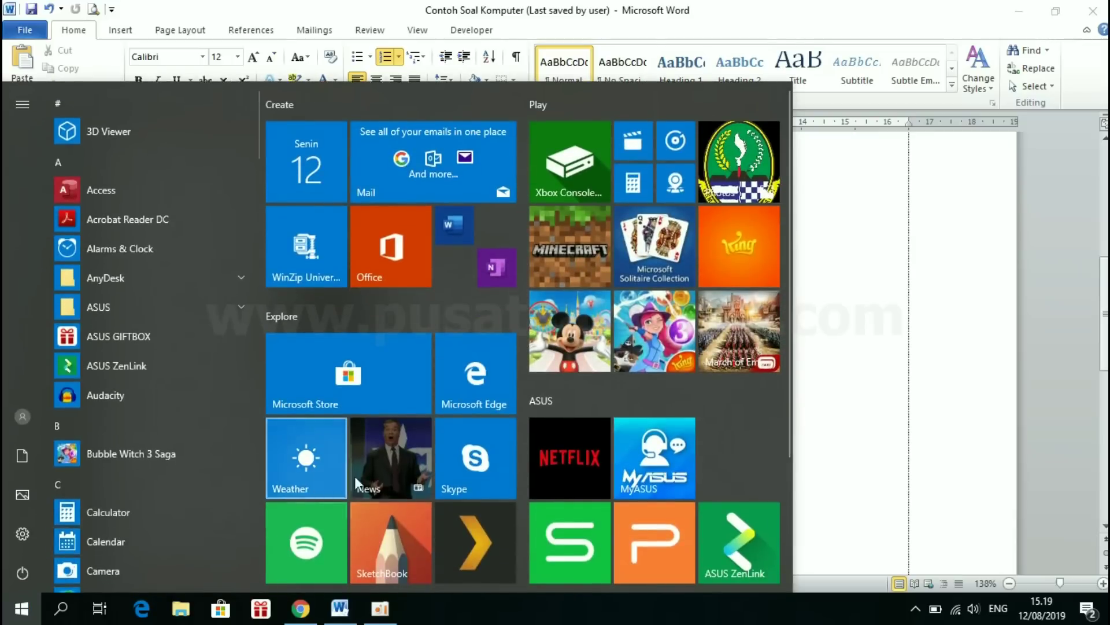
pyautogui.write('sni')
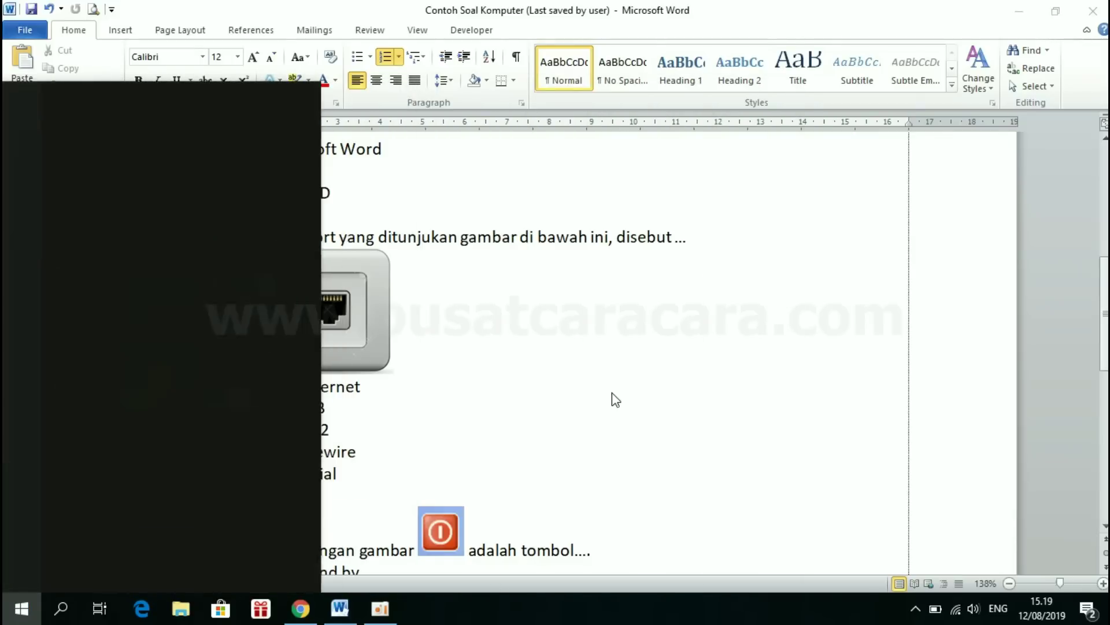
pyautogui.write('pping')
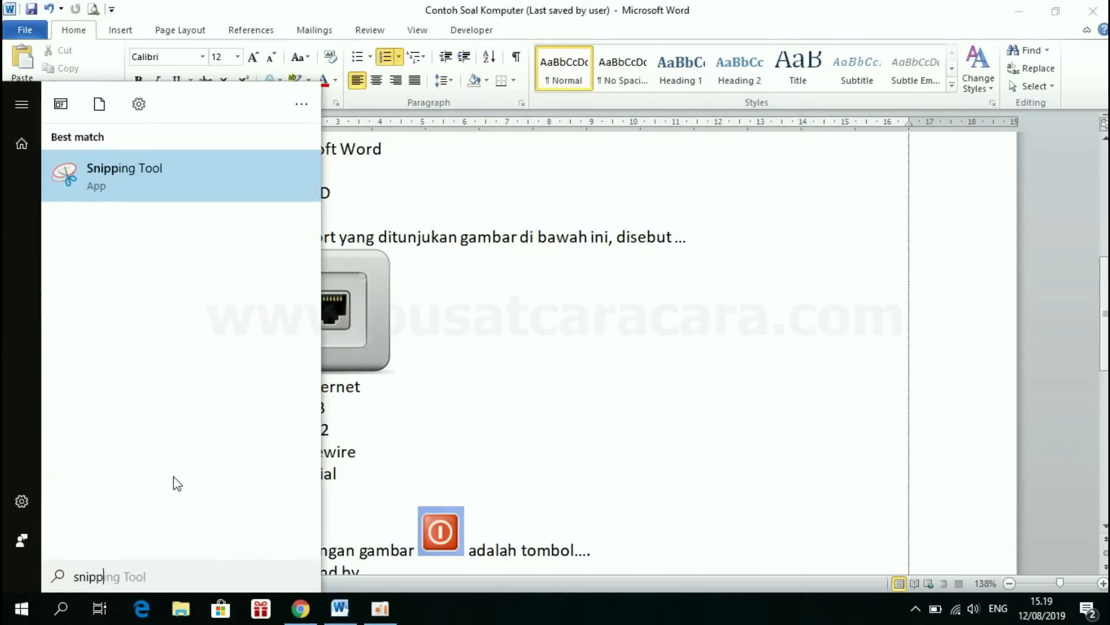
# - Launch Snipping Tool and snip a rectangle around question 3's Ethernet port picture
pyautogui.click(122, 175)
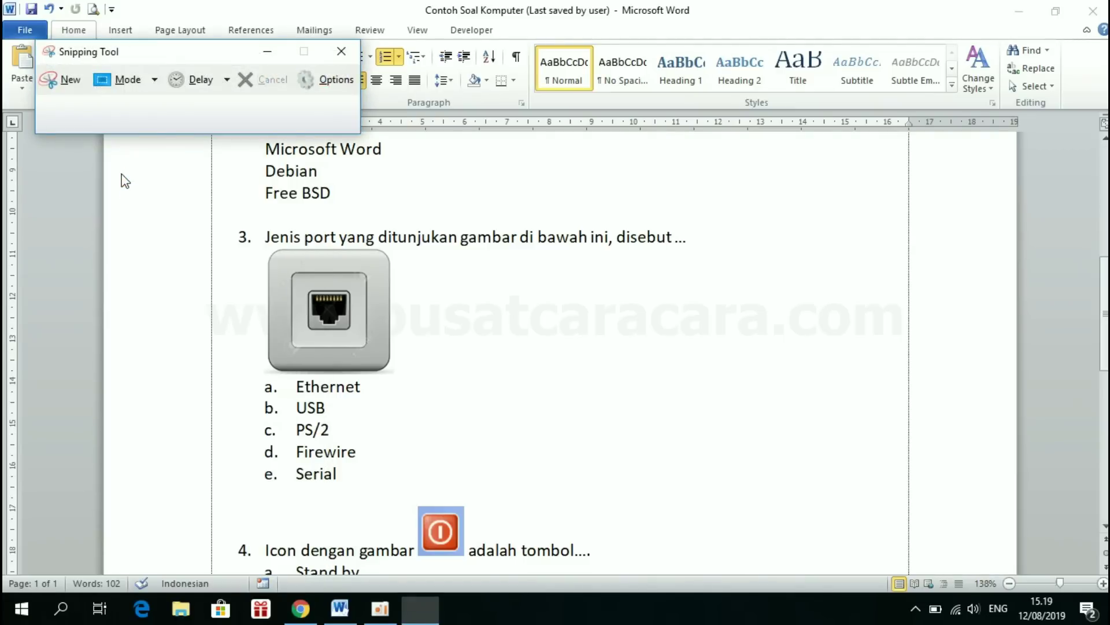
pyautogui.moveTo(128, 57); pyautogui.dragTo(838, 34)
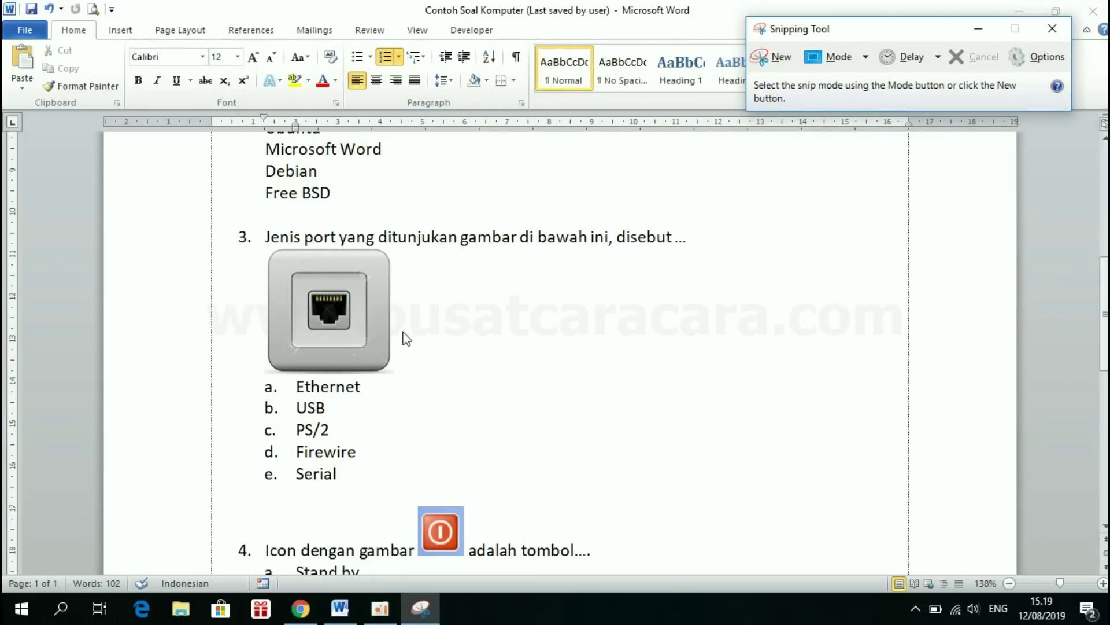
pyautogui.click(777, 63)
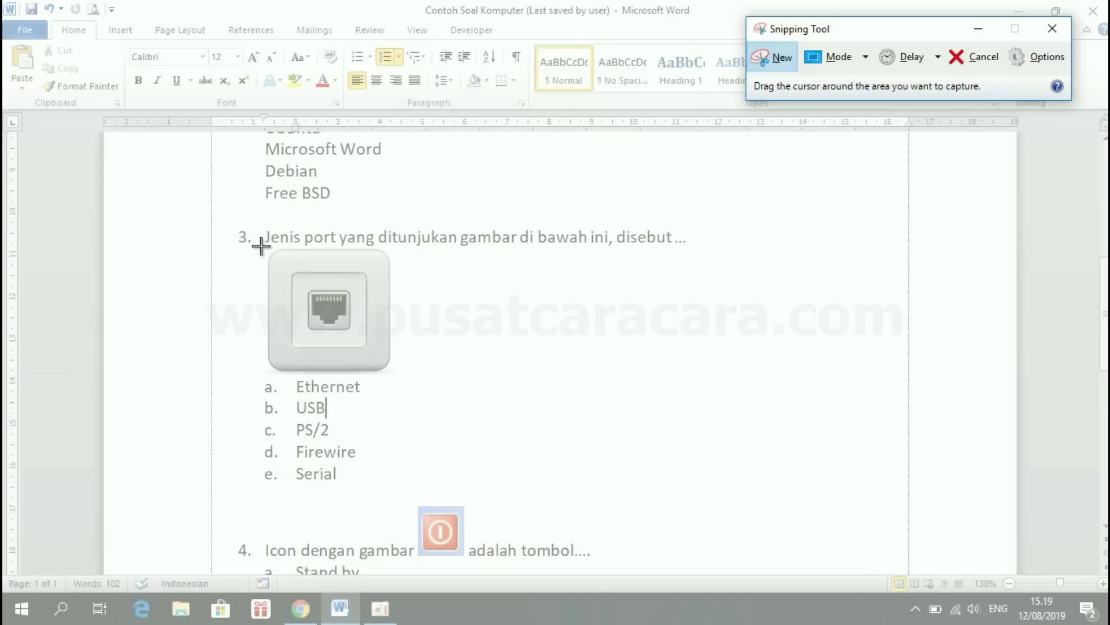
pyautogui.moveTo(260, 244); pyautogui.dragTo(396, 377)
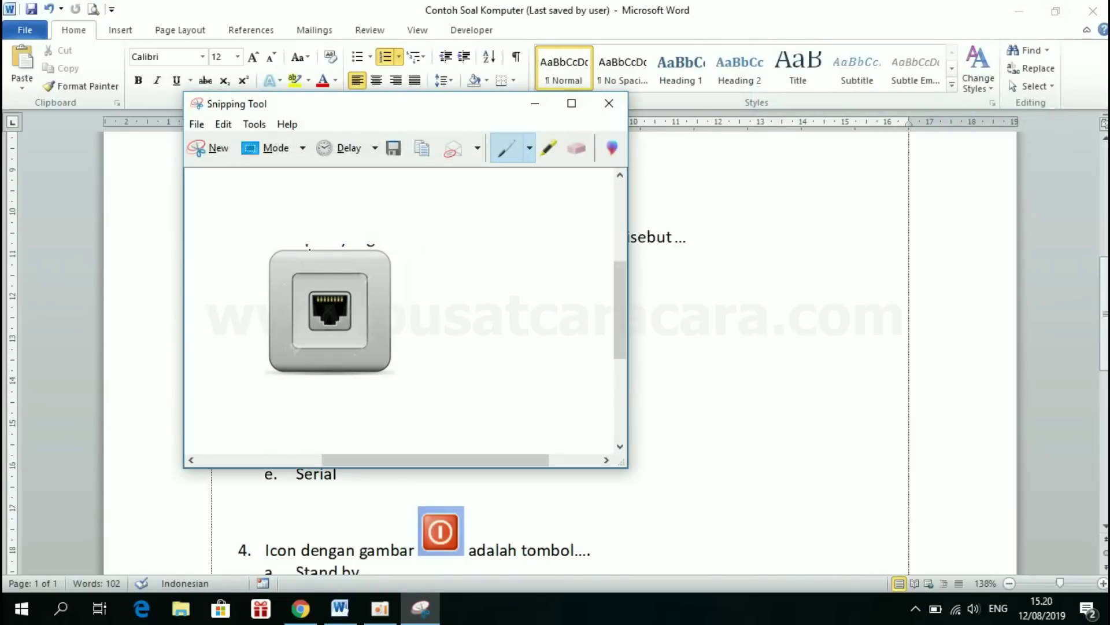
pyautogui.click(215, 152)
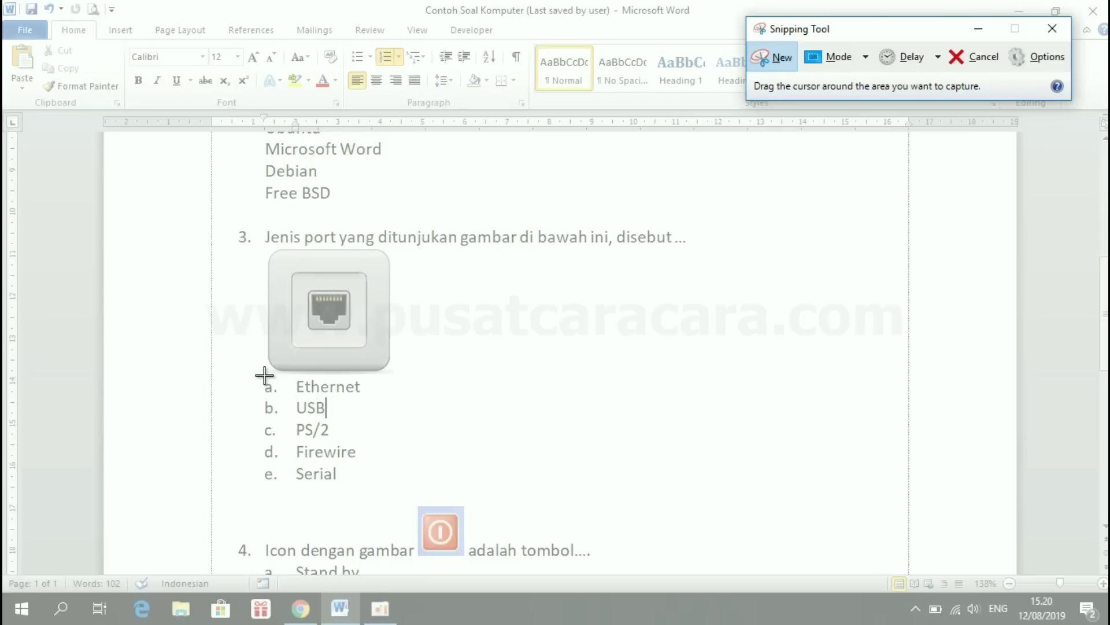
pyautogui.moveTo(264, 375); pyautogui.dragTo(396, 247)
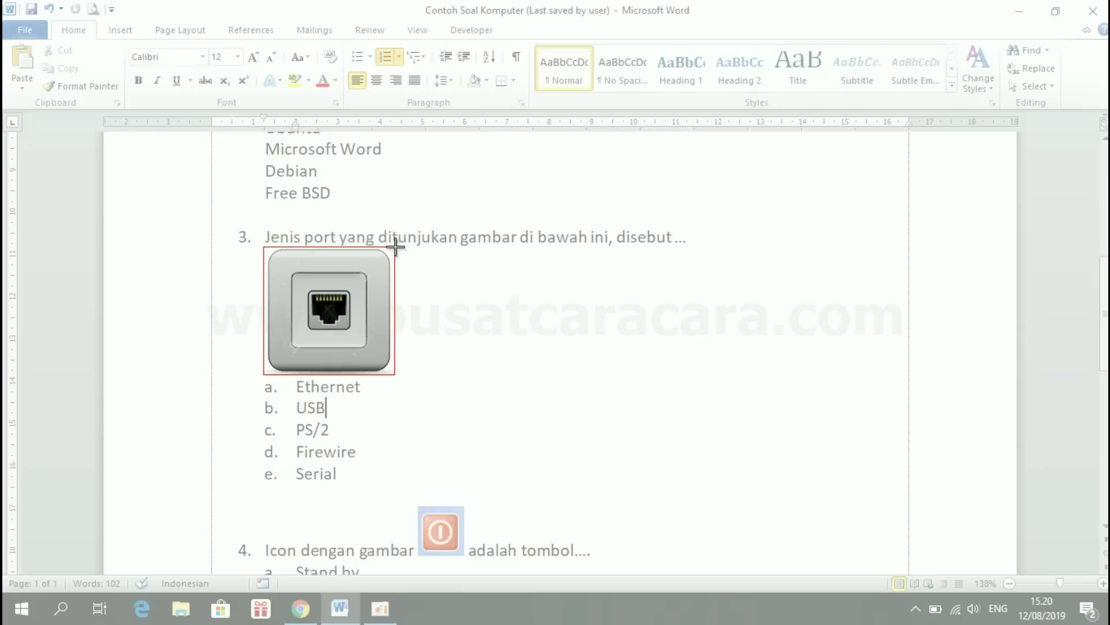
pyautogui.moveTo(395, 247); pyautogui.dragTo(395, 247)
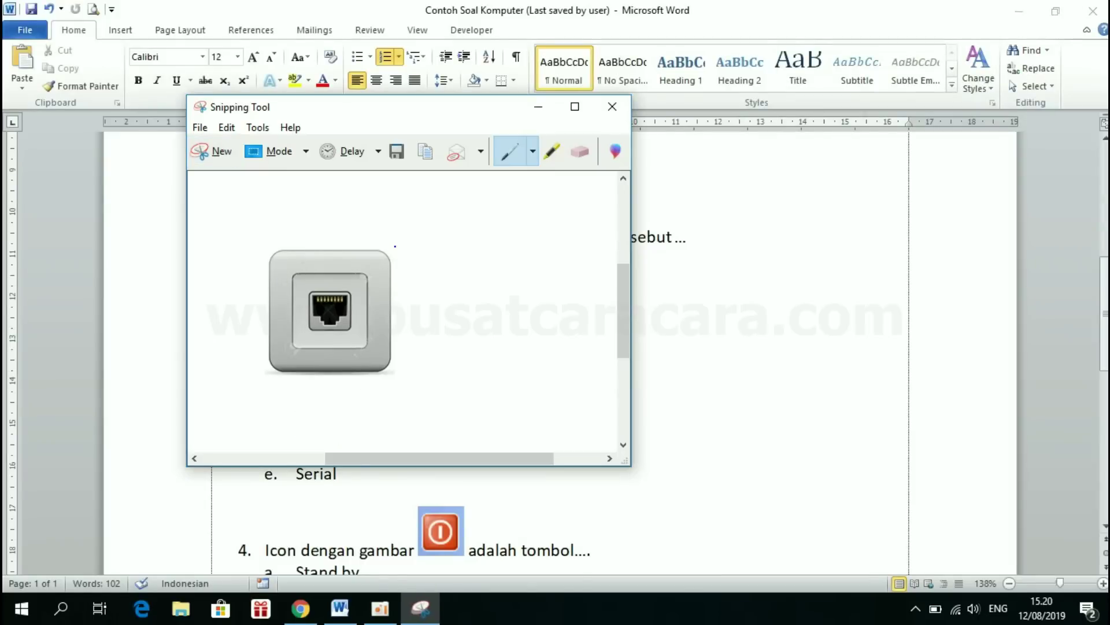
# - Save the LAN port snip as JPEG 'LAN2' in Pictures\Port, then close Snipping Tool
pyautogui.click(201, 128)
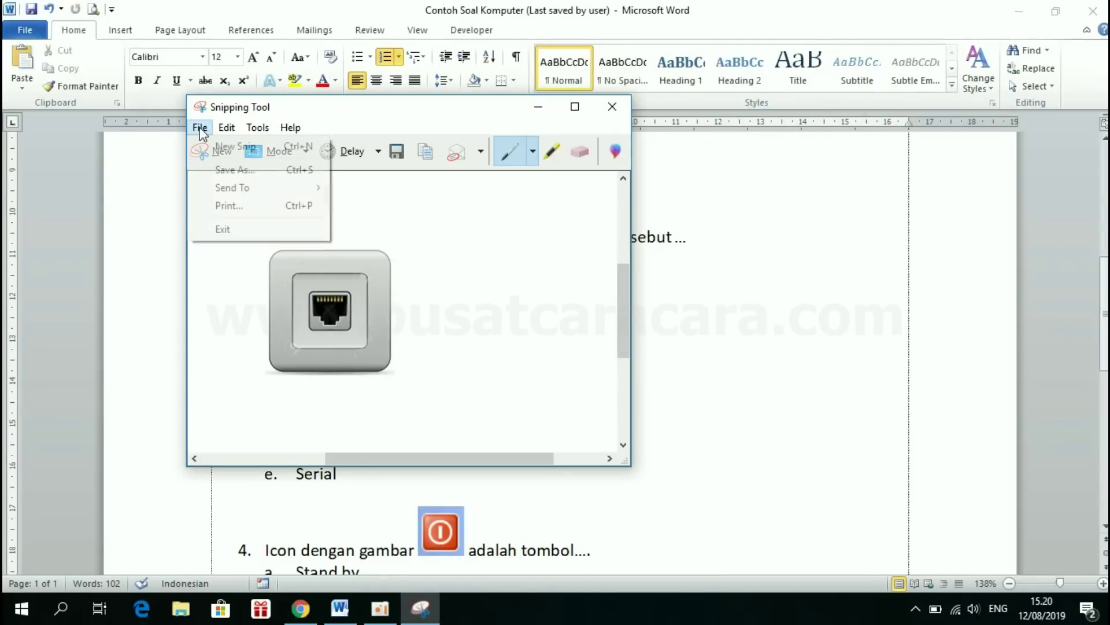
pyautogui.click(229, 171)
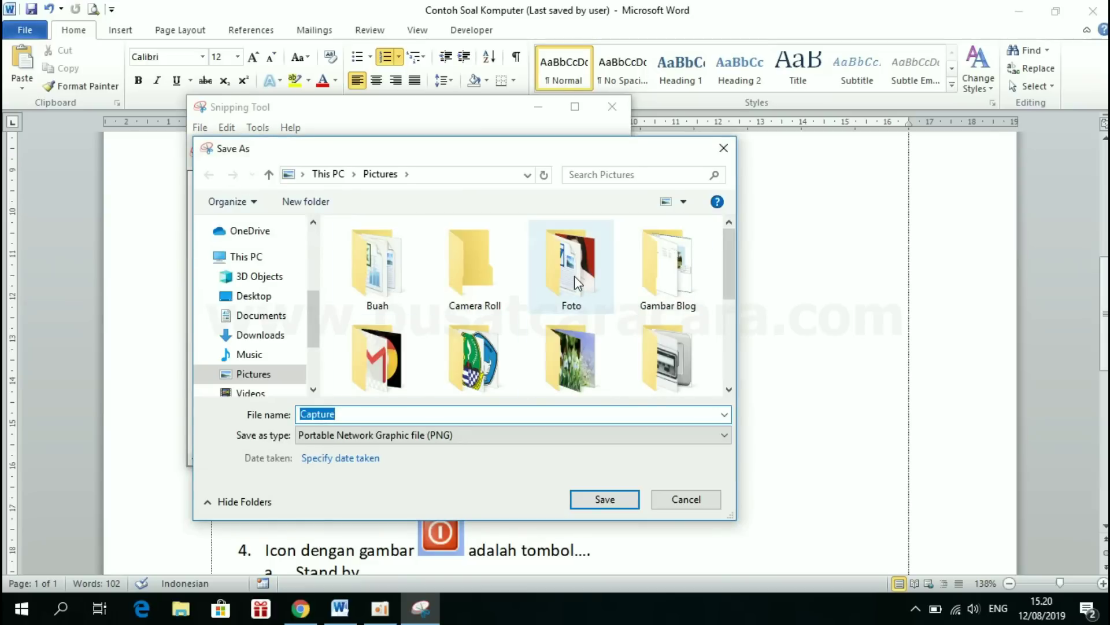
pyautogui.moveTo(727, 264); pyautogui.dragTo(730, 311)
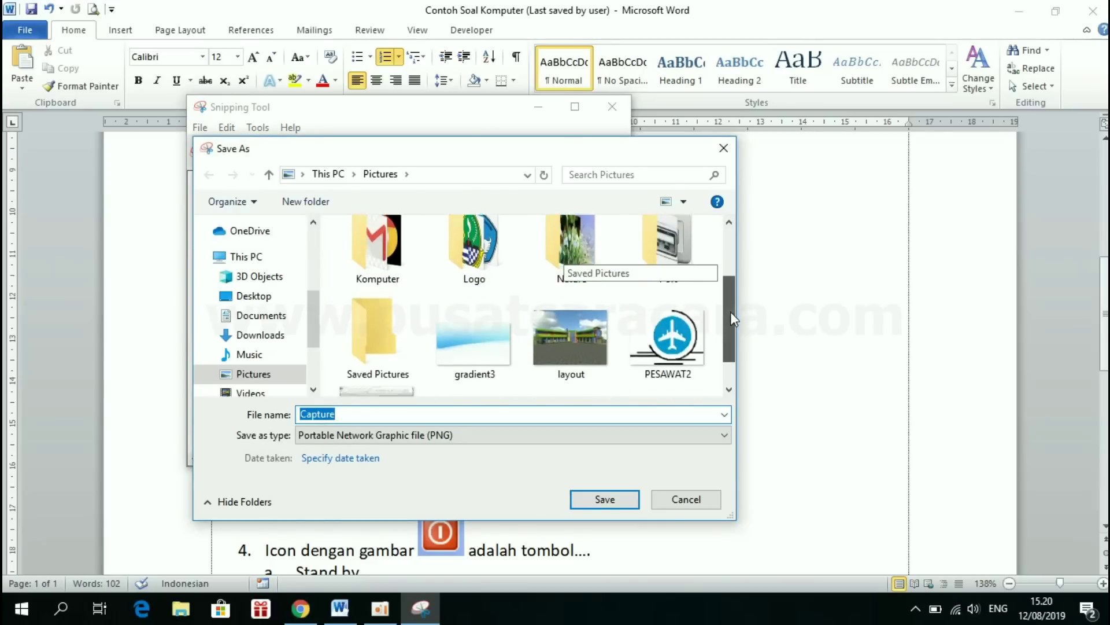
pyautogui.doubleClick(671, 241)
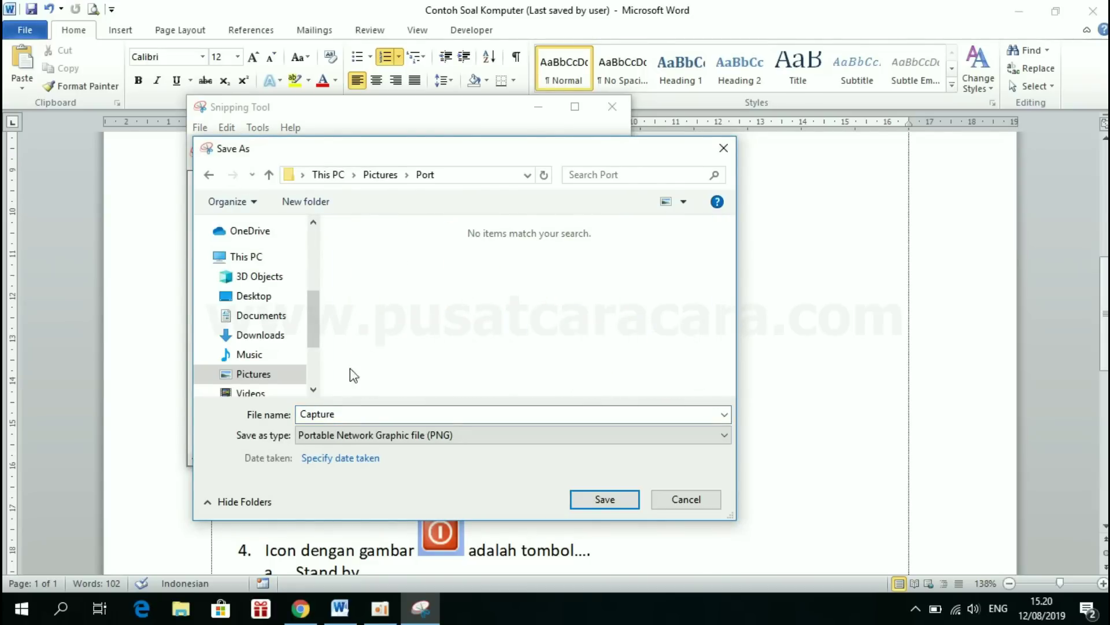
pyautogui.doubleClick(336, 414)
pyautogui.write('L')
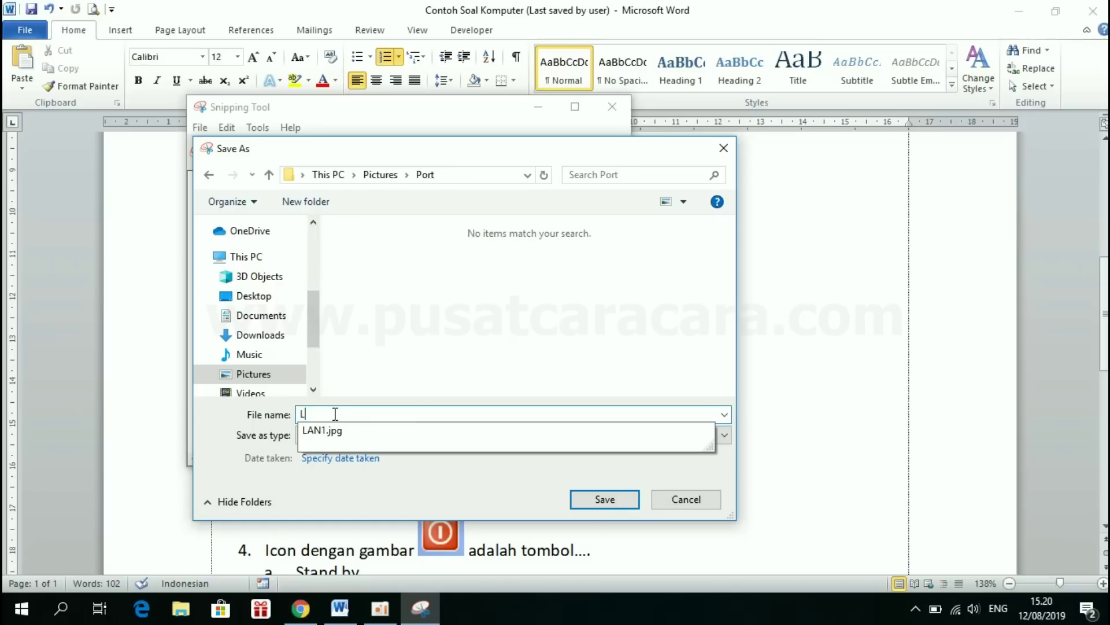
pyautogui.write('AN2')
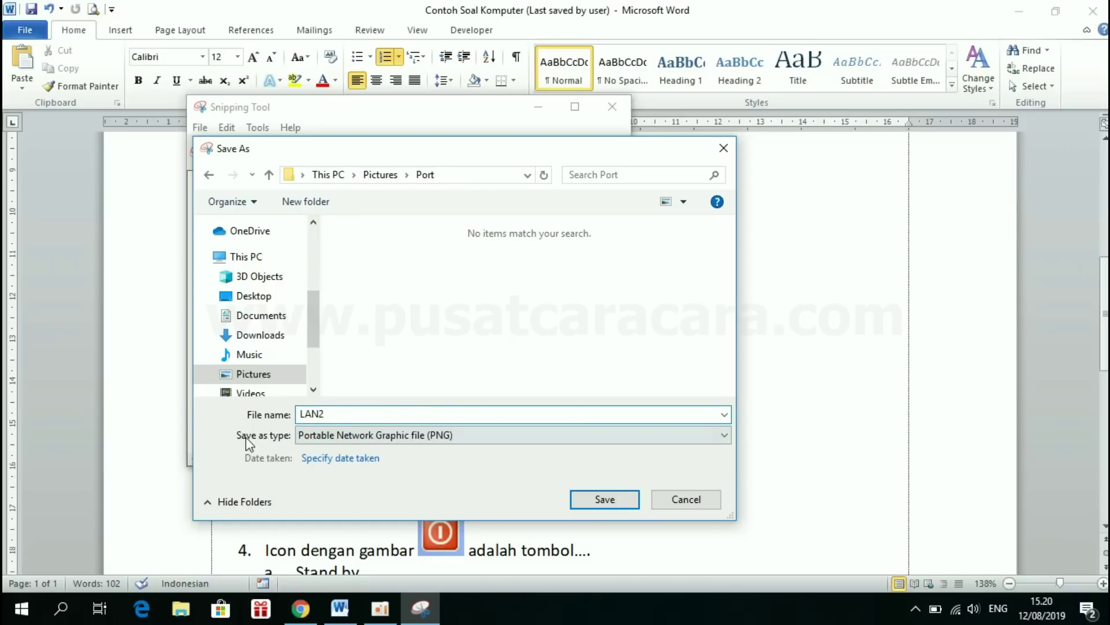
pyautogui.click(325, 434)
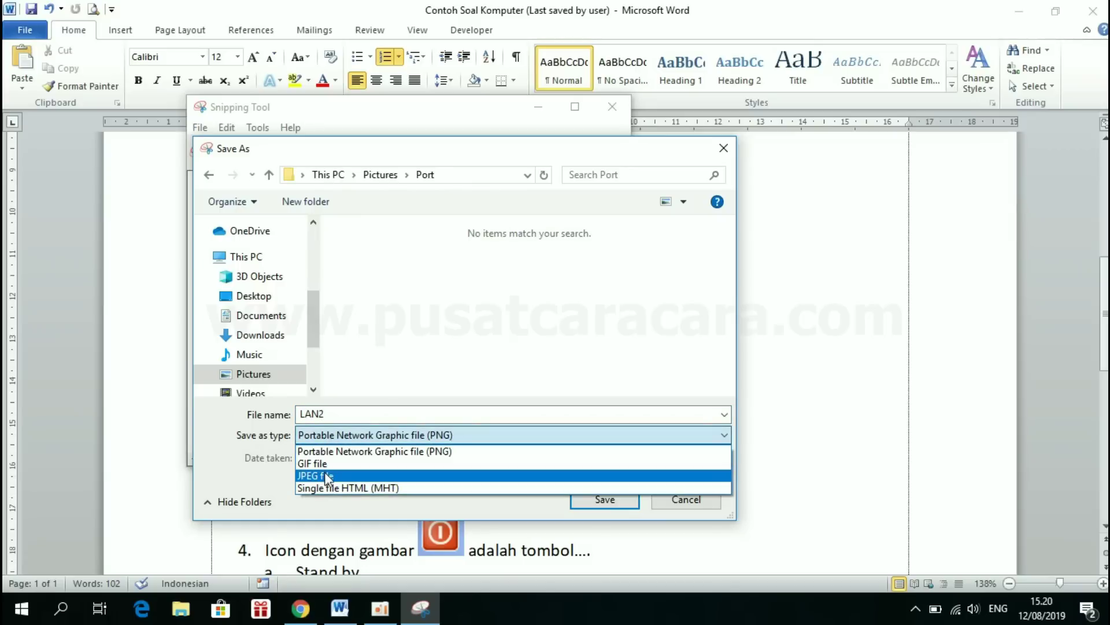
pyautogui.click(327, 478)
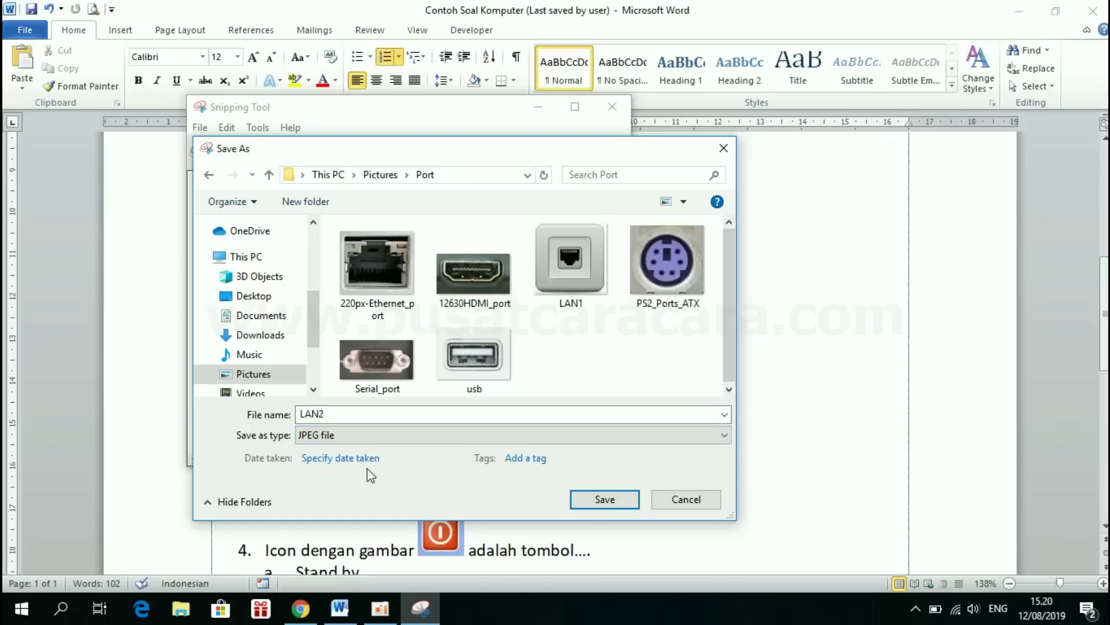
pyautogui.click(627, 498)
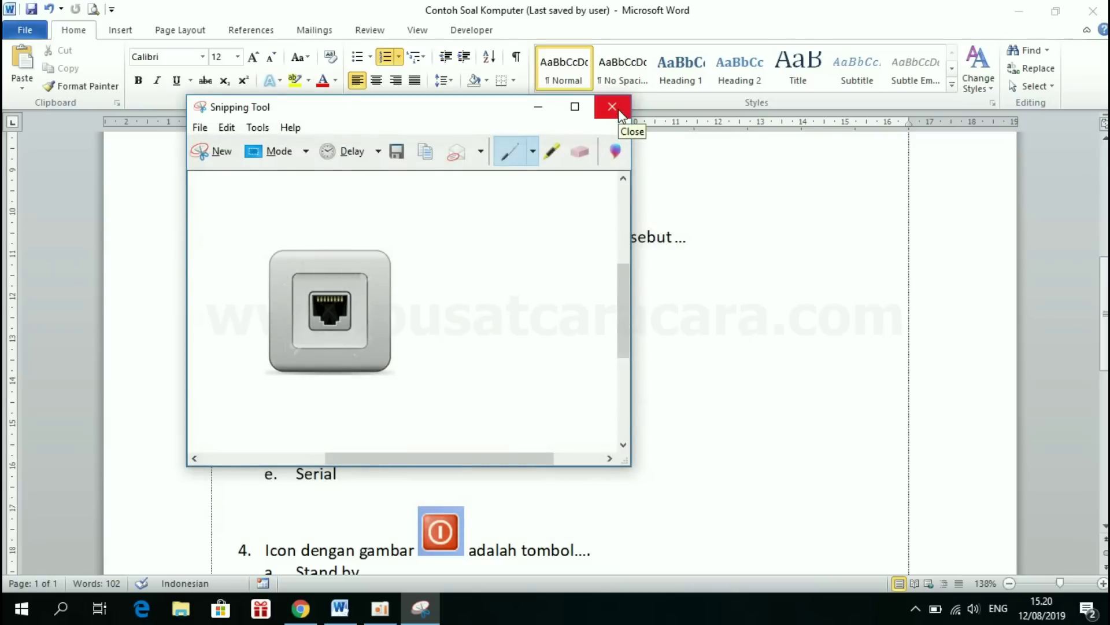
pyautogui.click(620, 113)
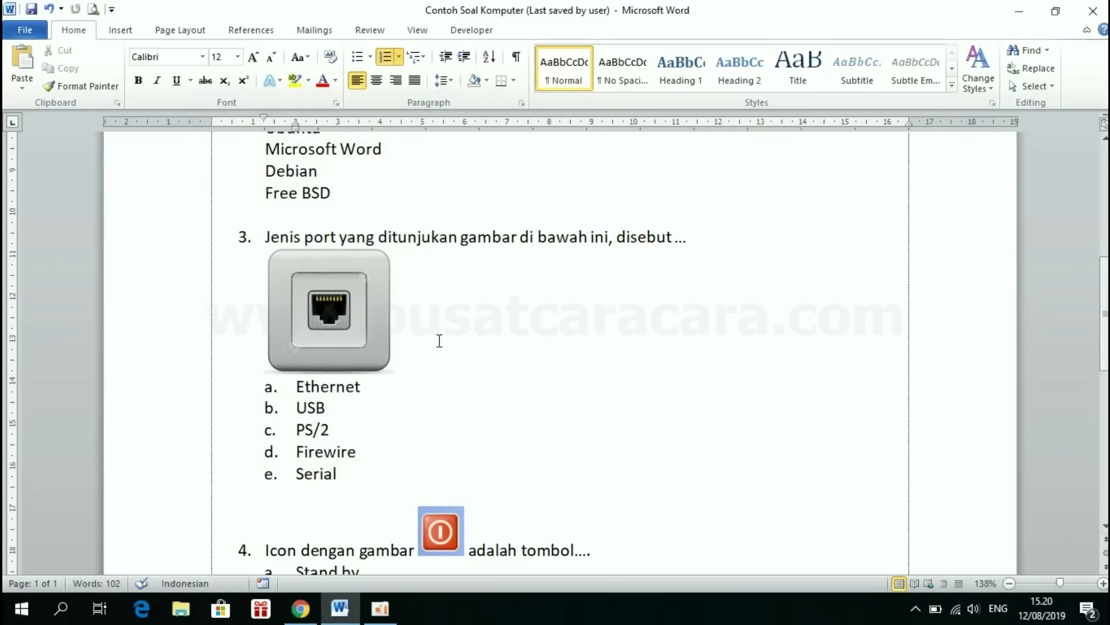
# - Upload the LAN2 picture from Pictures\Port beneath question 3's port-type question
pyautogui.click(293, 619)
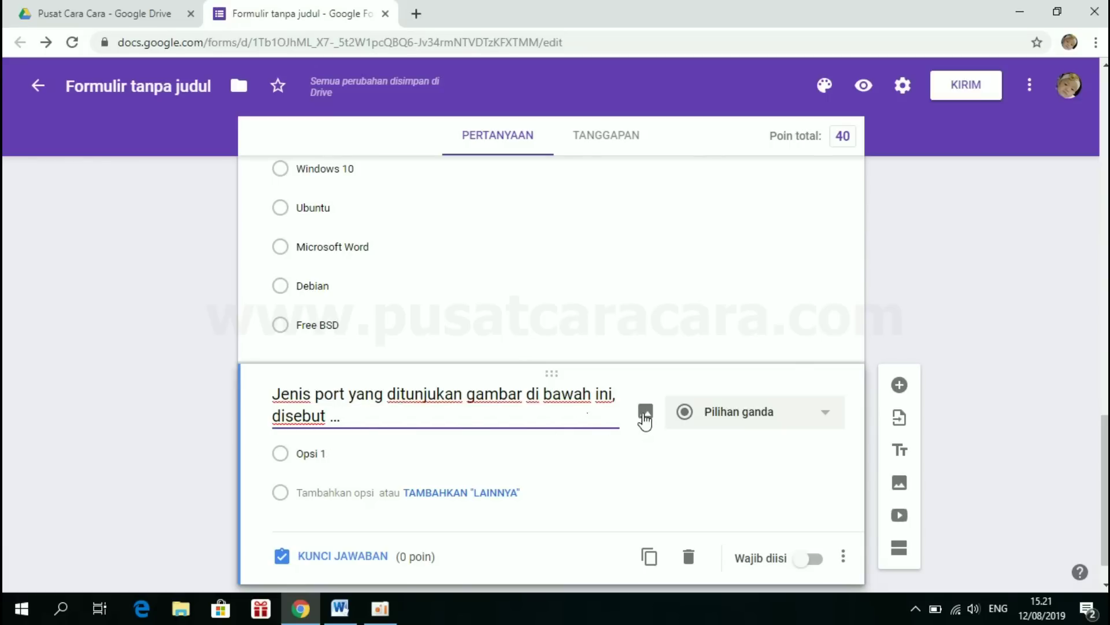
pyautogui.click(644, 419)
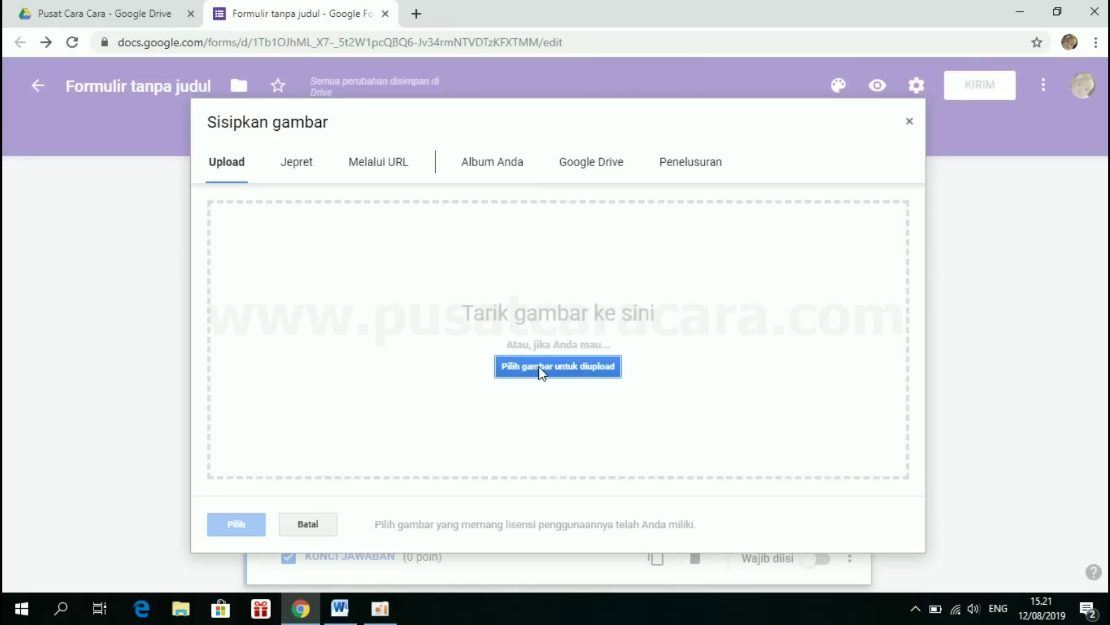
pyautogui.click(546, 366)
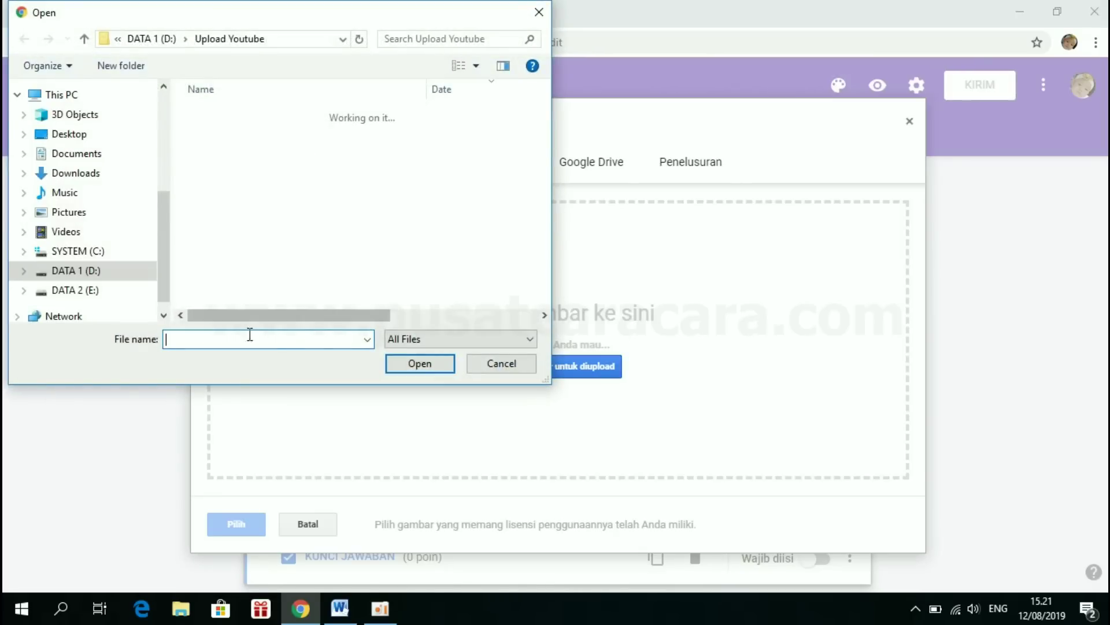
pyautogui.click(67, 214)
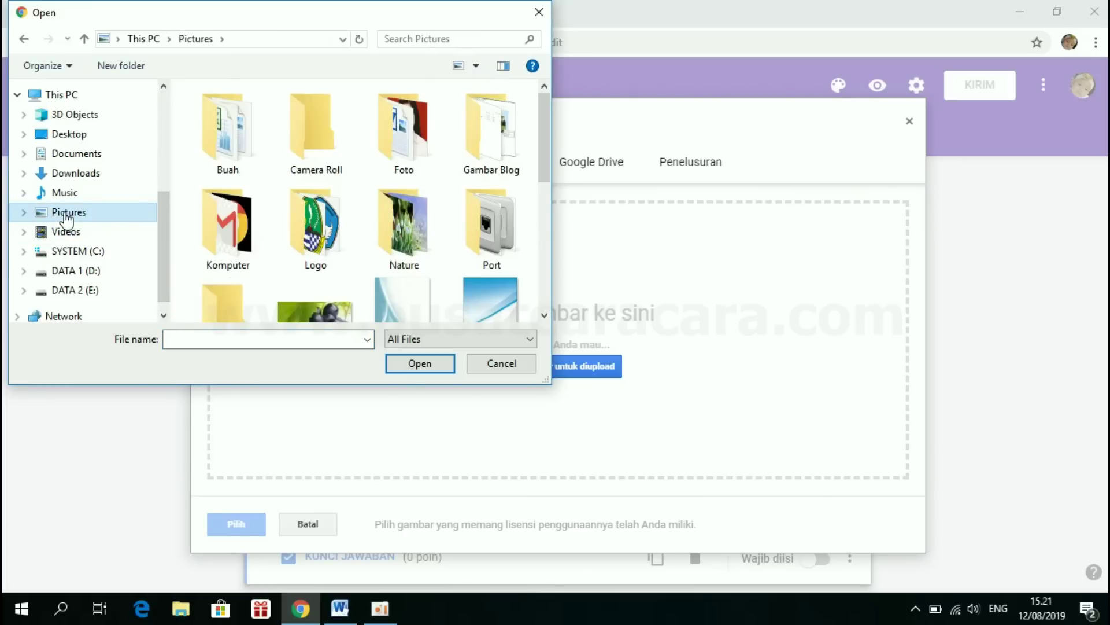
pyautogui.doubleClick(467, 246)
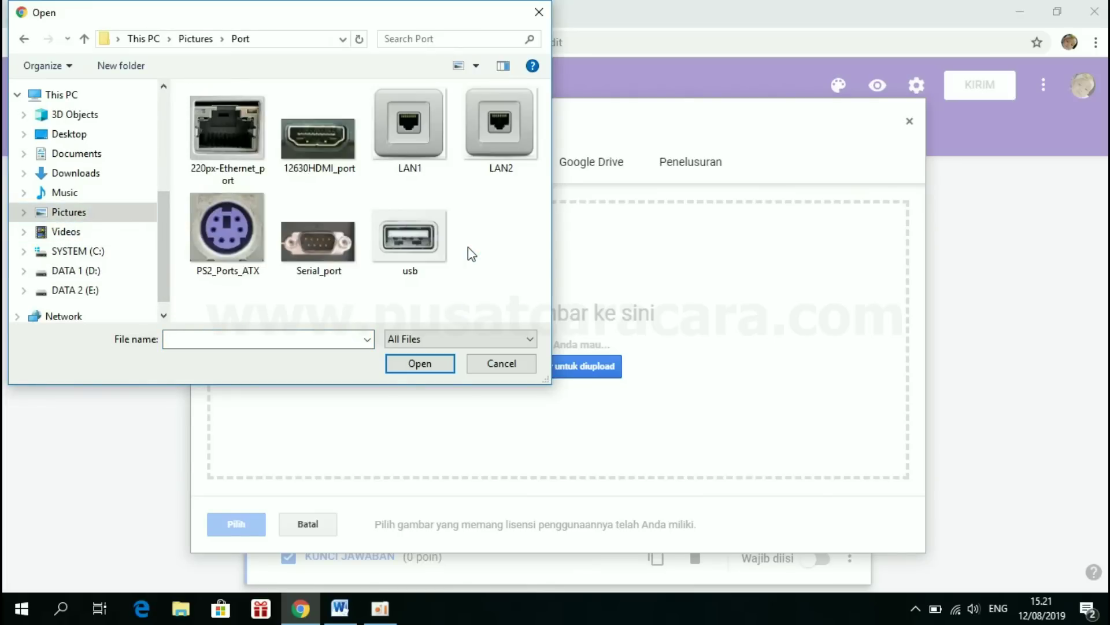
pyautogui.click(401, 110)
pyautogui.click(500, 128)
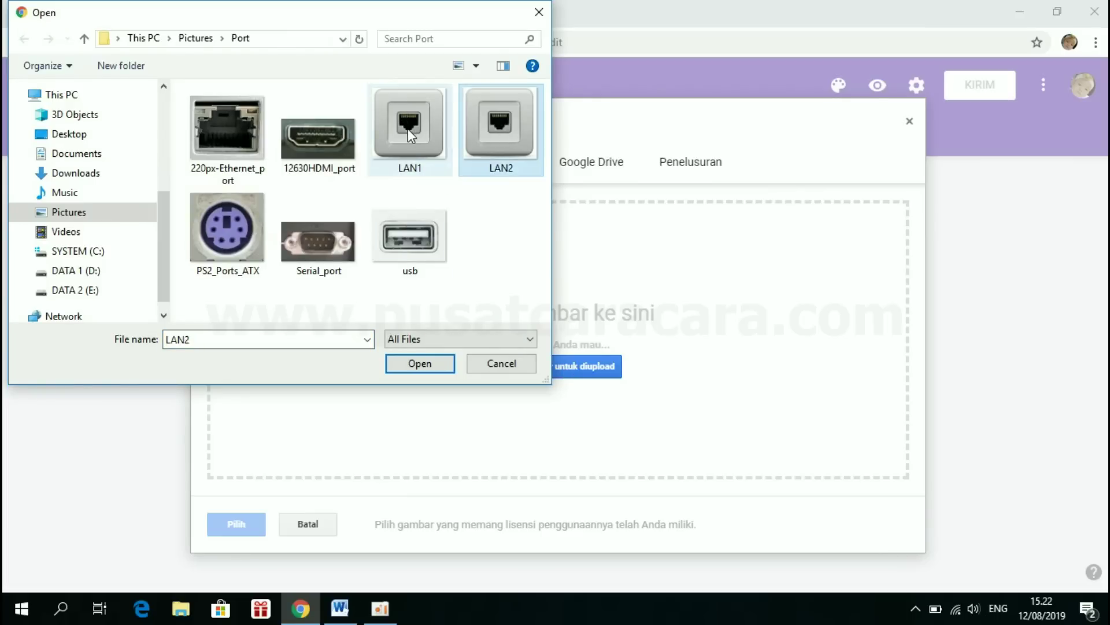
pyautogui.click(408, 128)
pyautogui.click(503, 128)
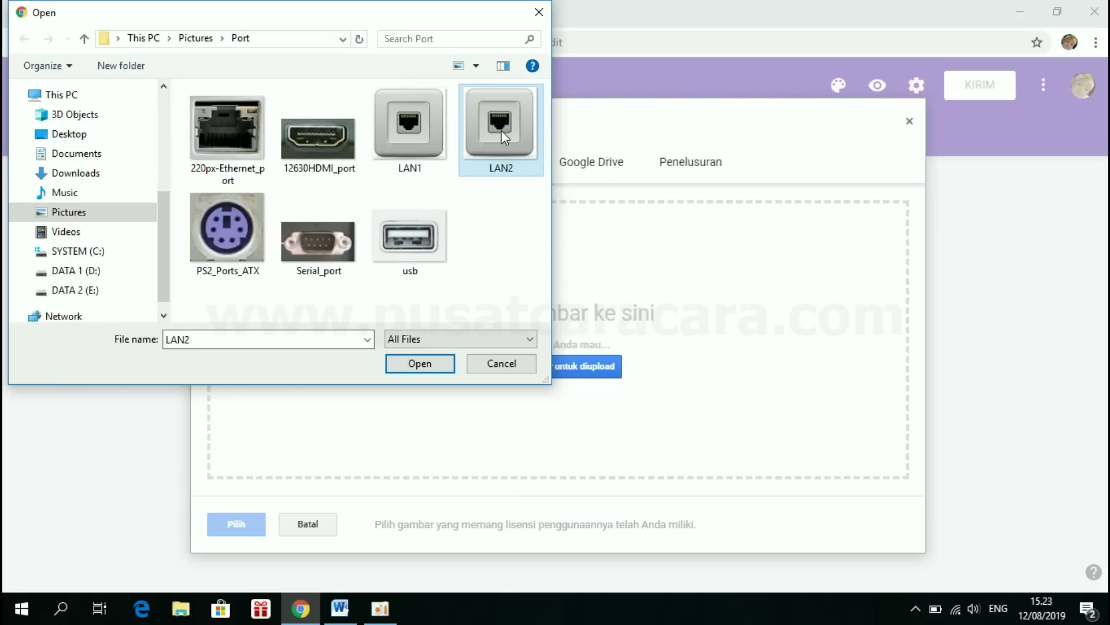
pyautogui.click(417, 364)
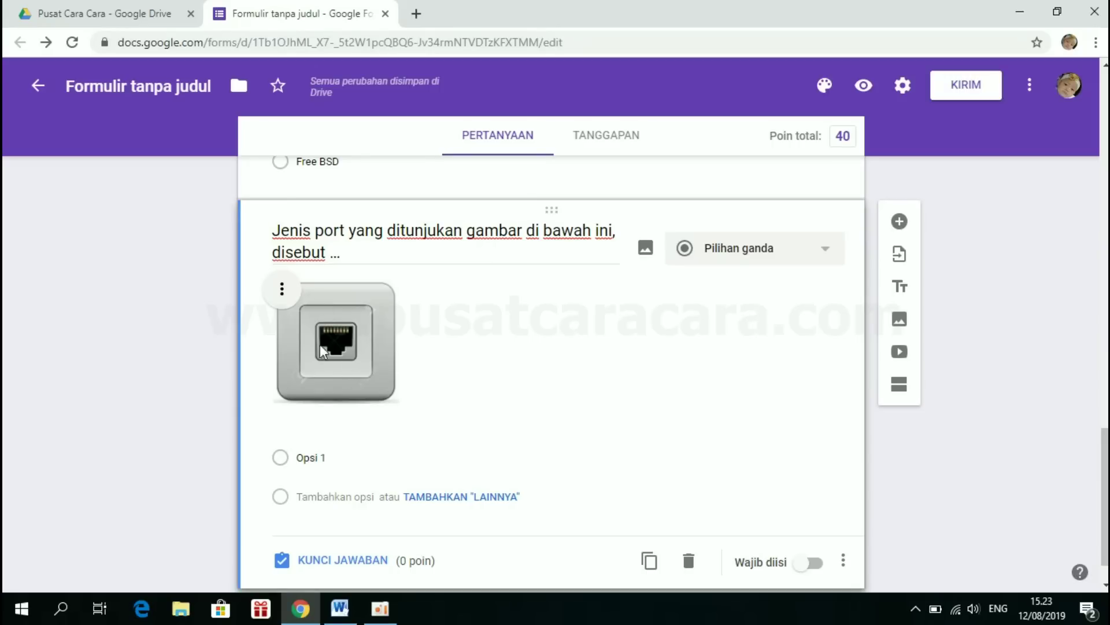
pyautogui.click(283, 291)
pyautogui.click(382, 288)
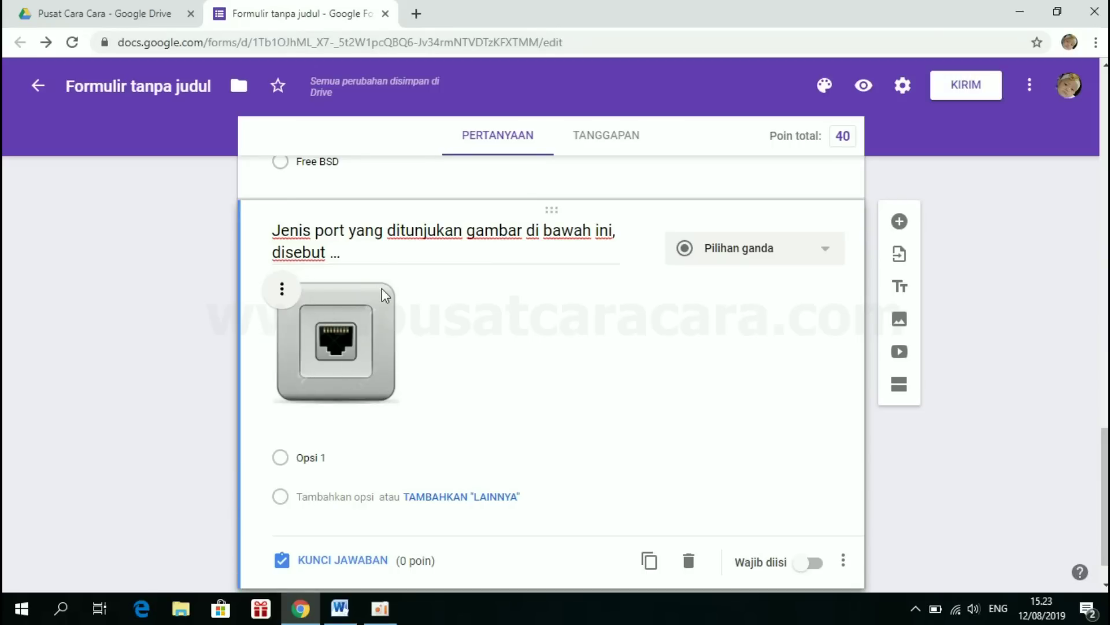
pyautogui.click(283, 291)
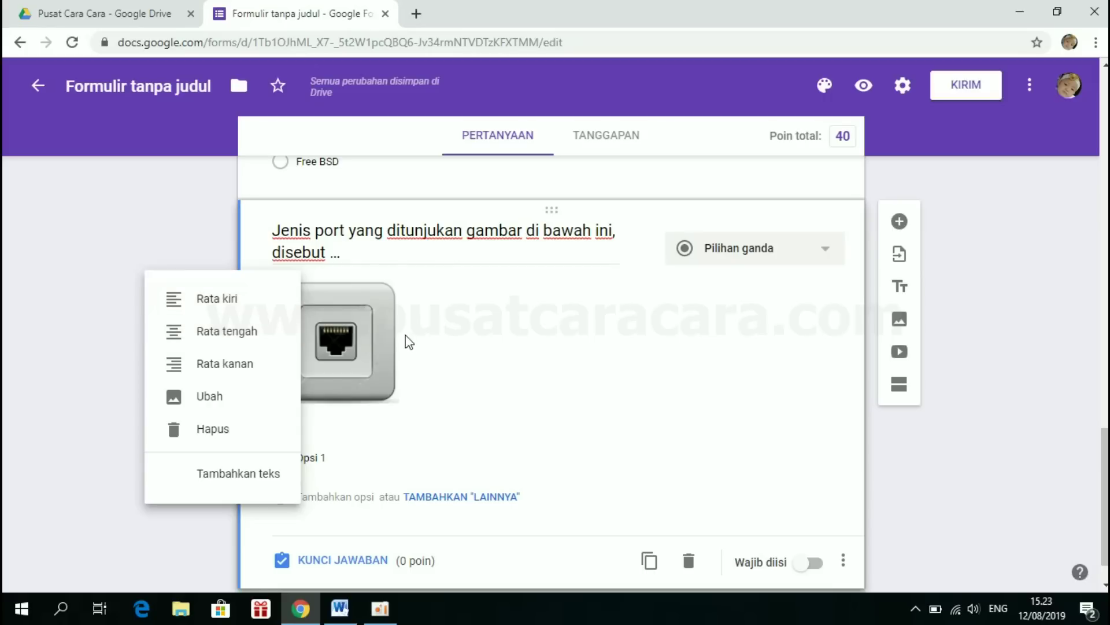
pyautogui.click(253, 334)
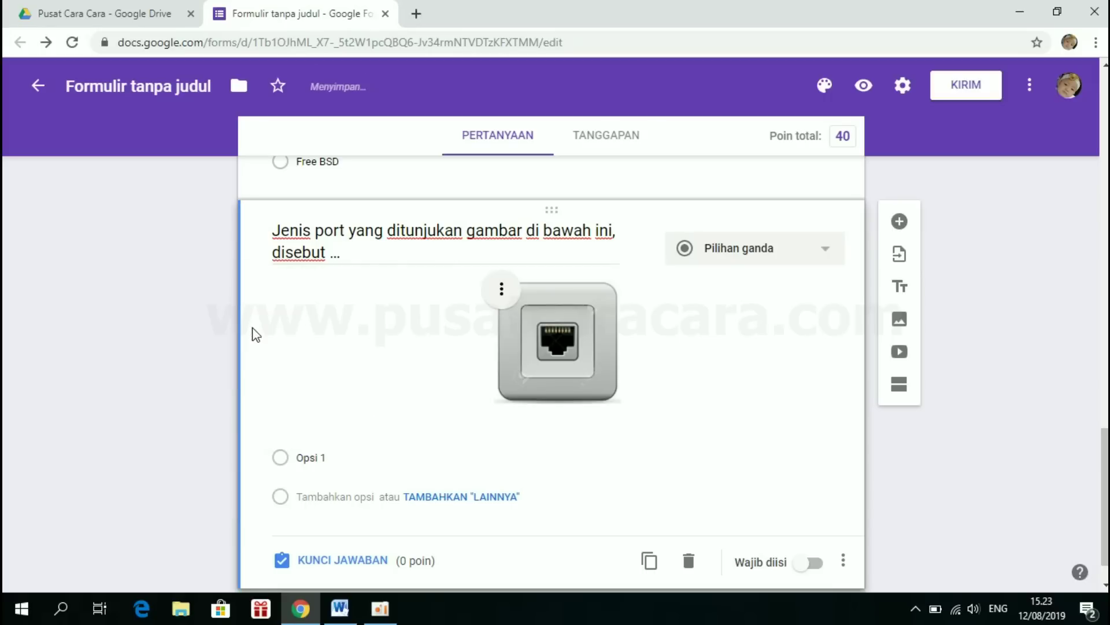
pyautogui.click(501, 289)
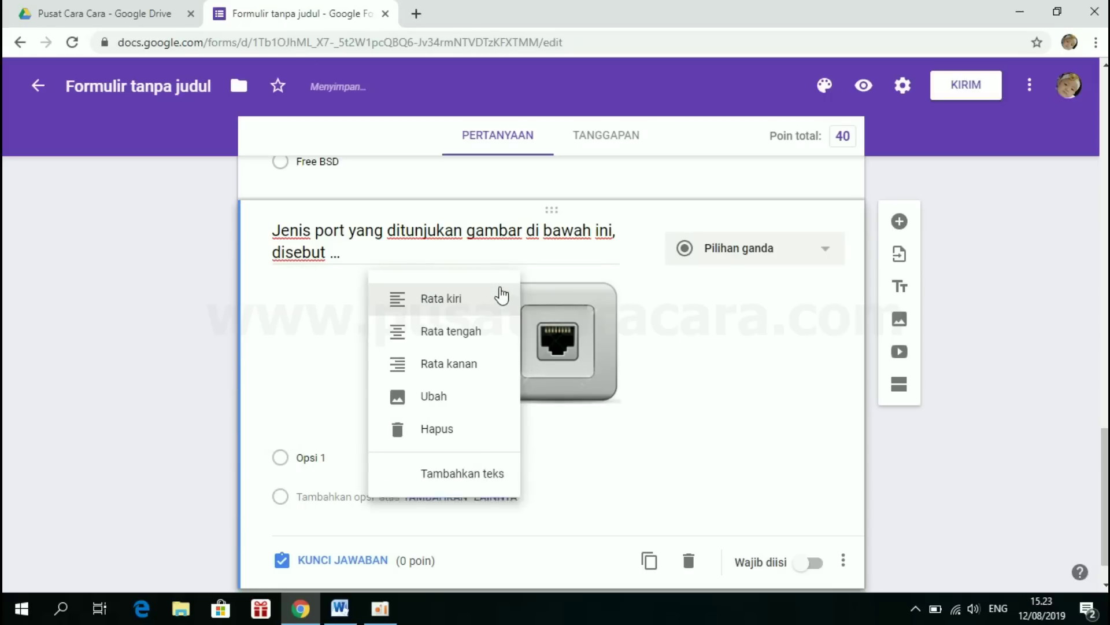
pyautogui.click(384, 307)
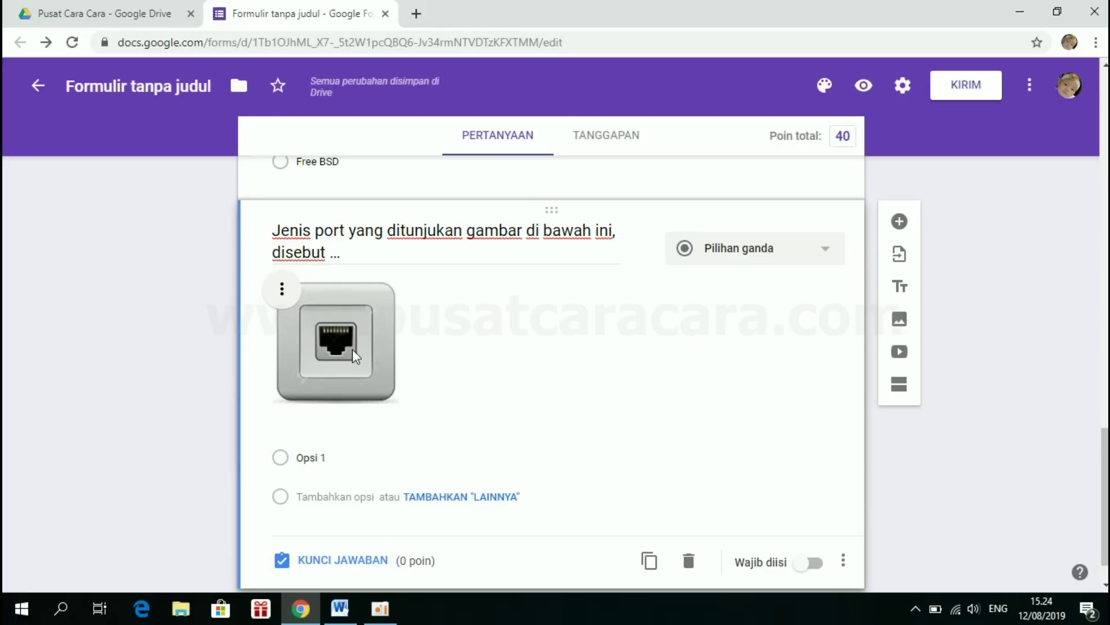
pyautogui.click(352, 348)
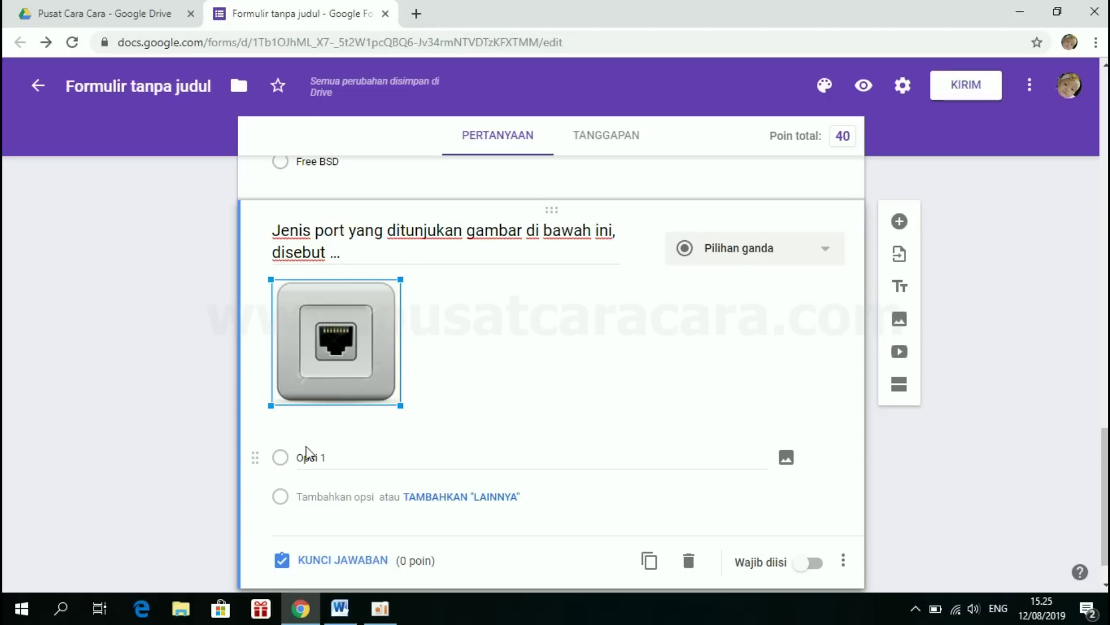
# - Remove the a–e numbering from answers Ethernet through Serial in Word and copy them
pyautogui.click(347, 612)
pyautogui.scroll(-2, 377, 441)
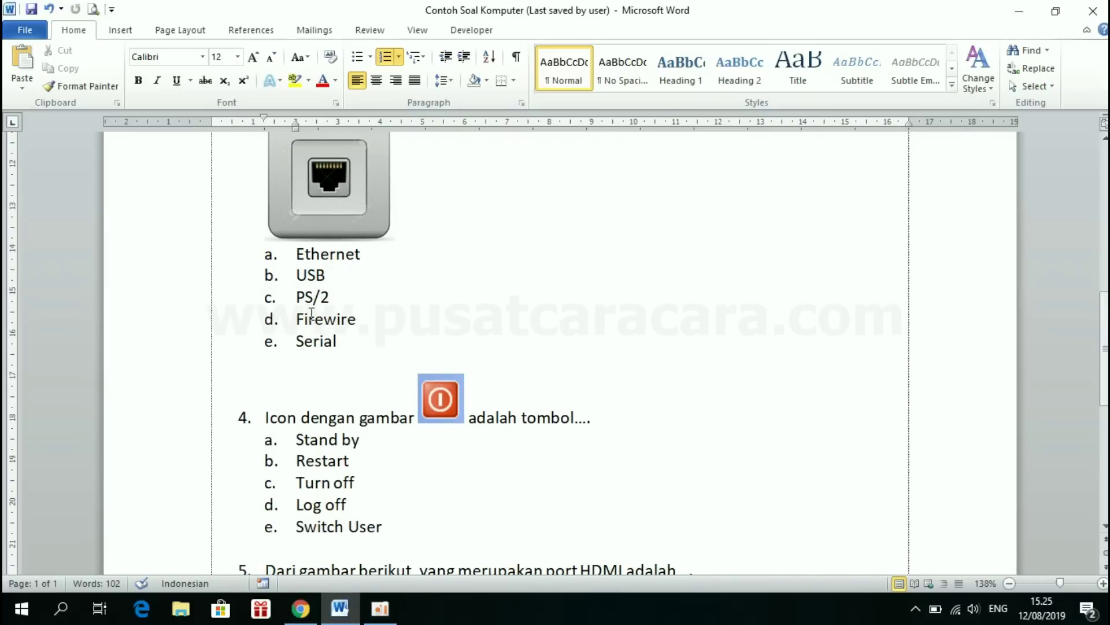
pyautogui.moveTo(296, 253); pyautogui.dragTo(373, 344)
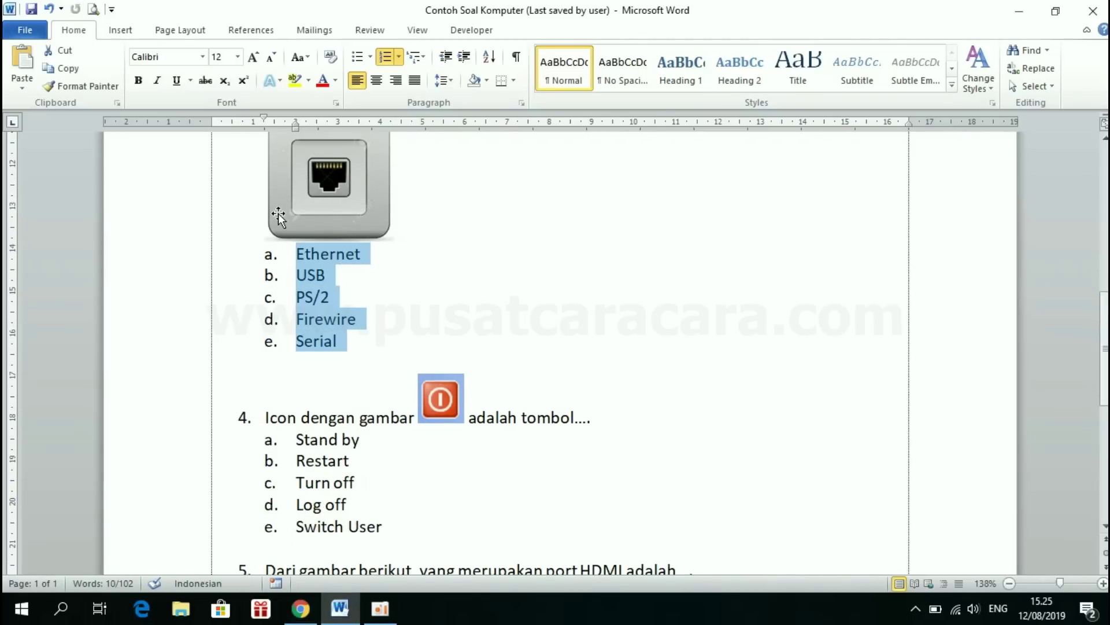
pyautogui.click(387, 58)
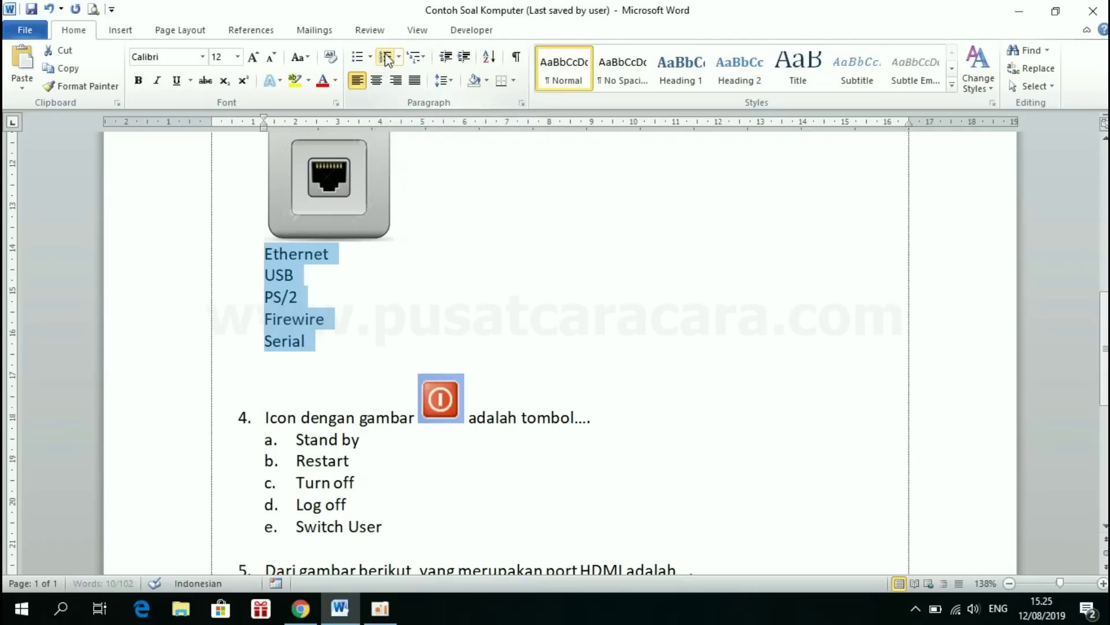
pyautogui.rightClick(297, 260)
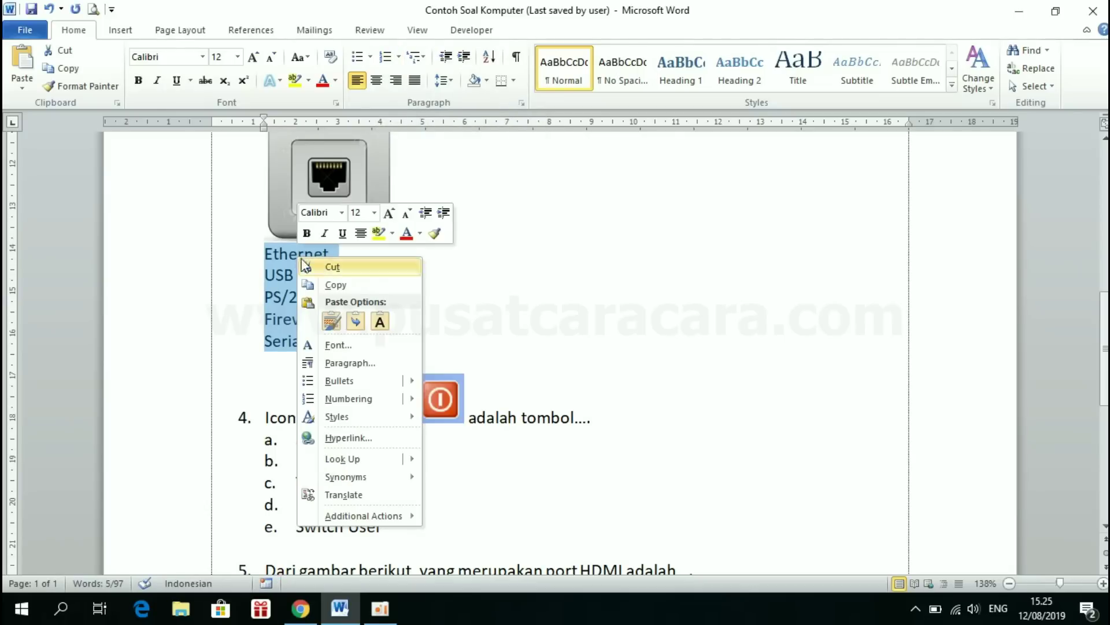
pyautogui.click(336, 284)
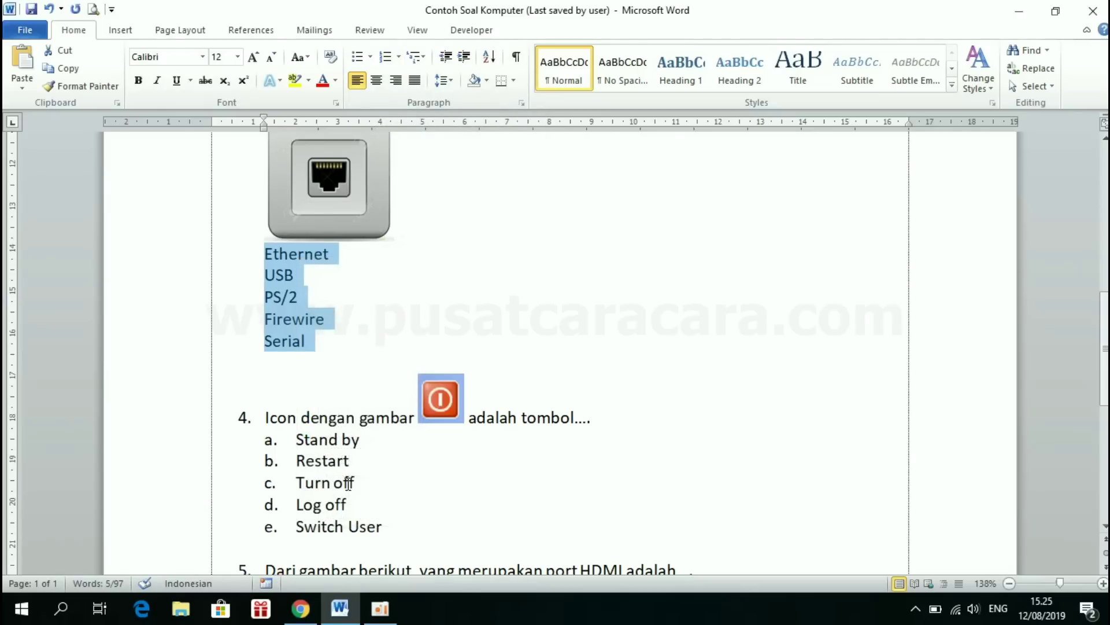
pyautogui.click(303, 618)
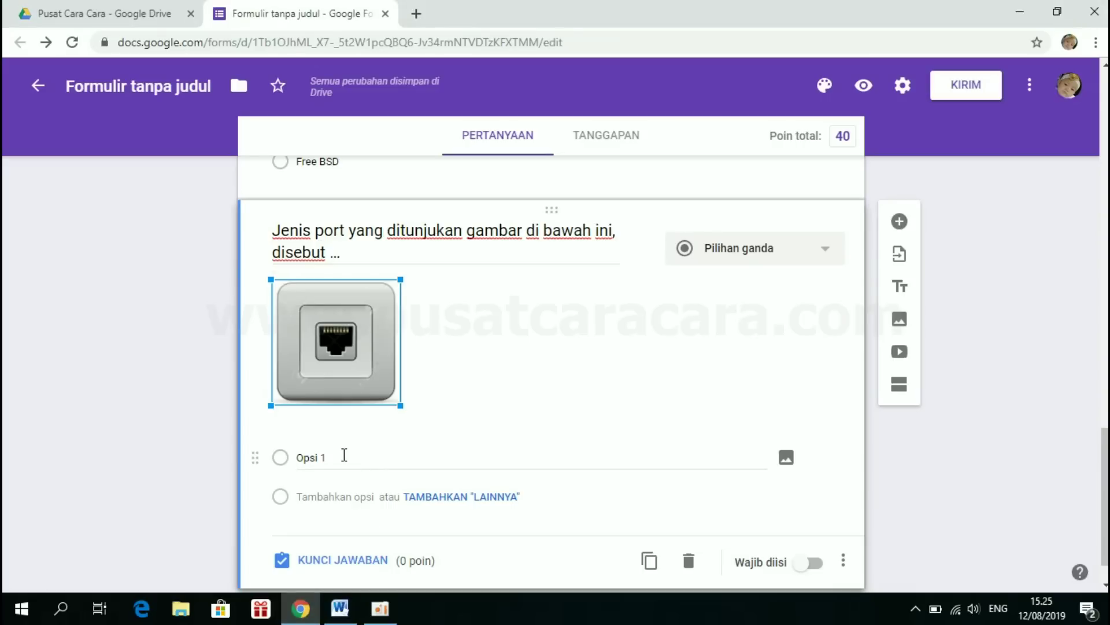
# - Paste Ethernet, USB, PS/2, Firewire and Serial as question 3's answer options
pyautogui.scroll(-1, 342, 454)
pyautogui.click(321, 407)
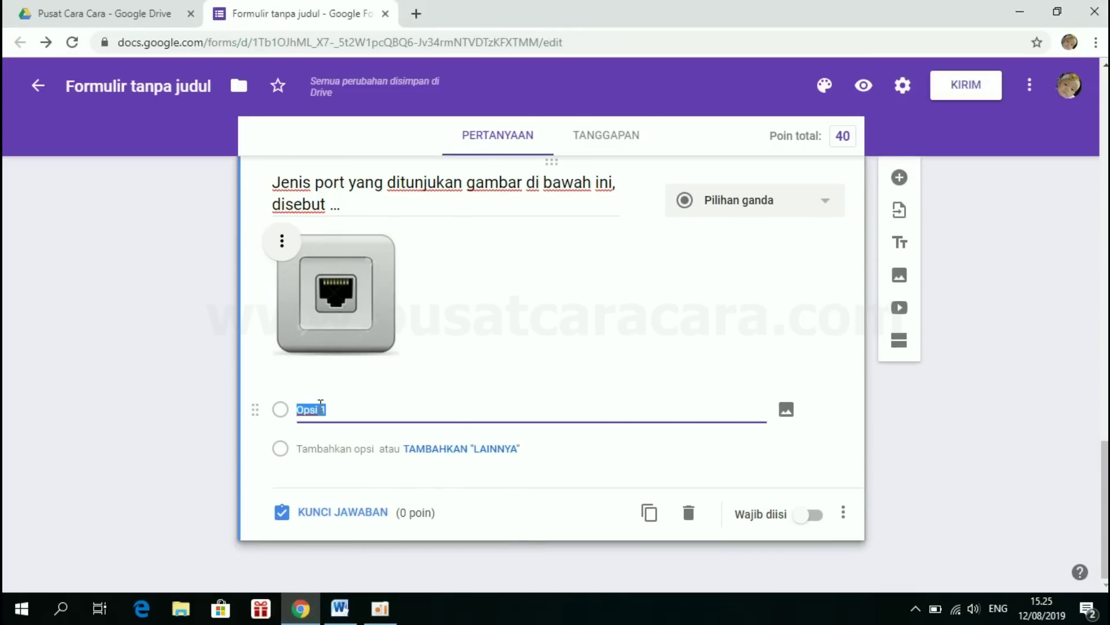
pyautogui.press('BackSpace')
pyautogui.hotkey('ctrl', 'v')
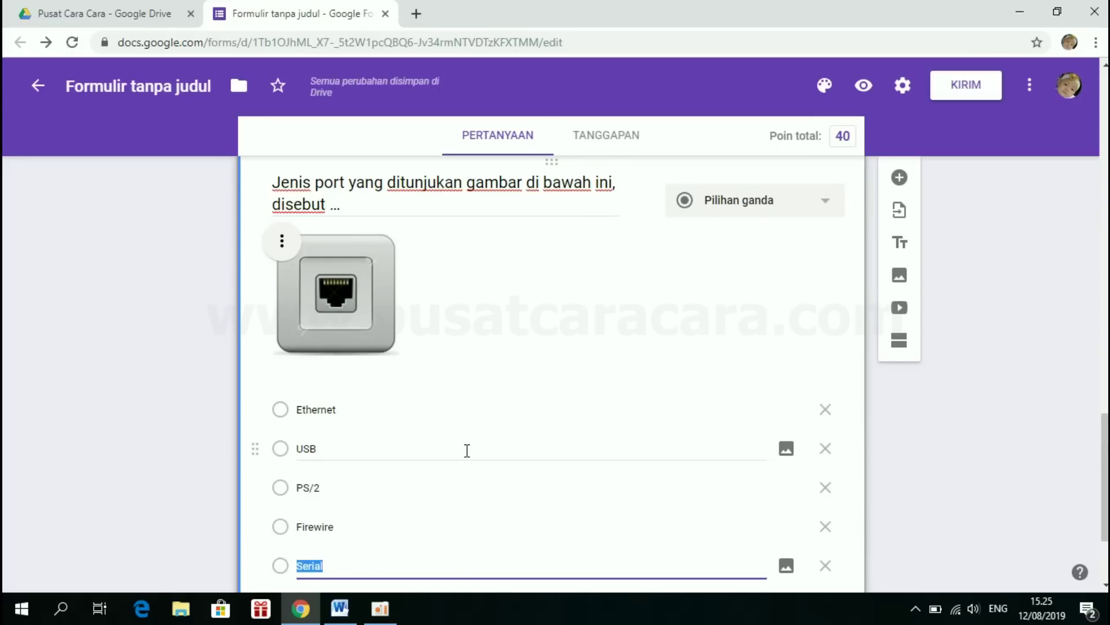
# - In the answer key, mark Ethernet correct and give the question 20 points
pyautogui.scroll(-2, 467, 450)
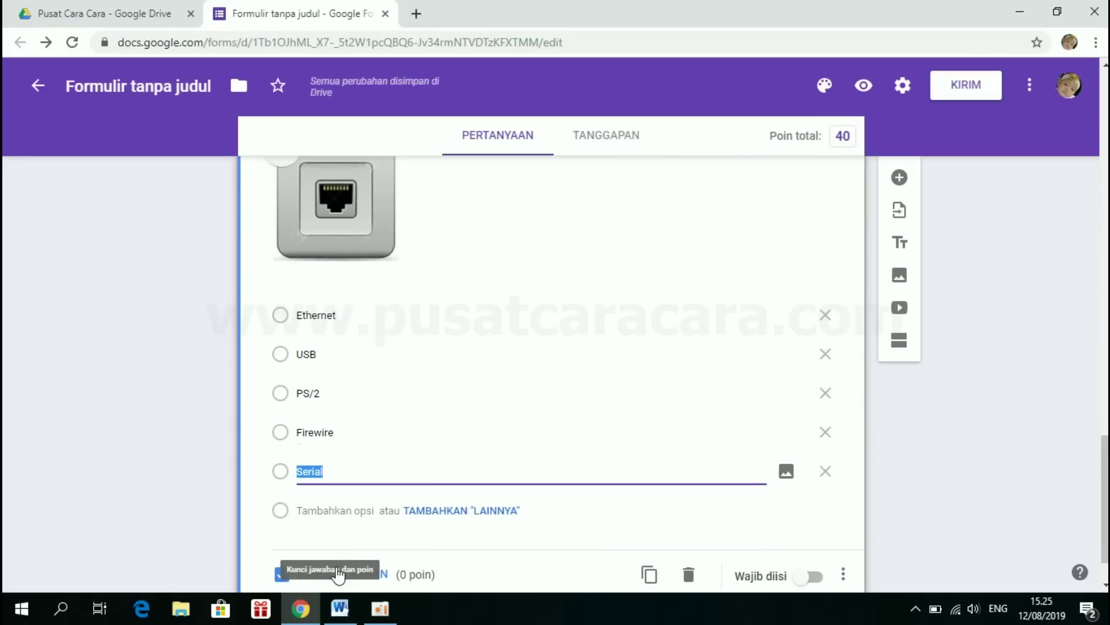
pyautogui.click(338, 574)
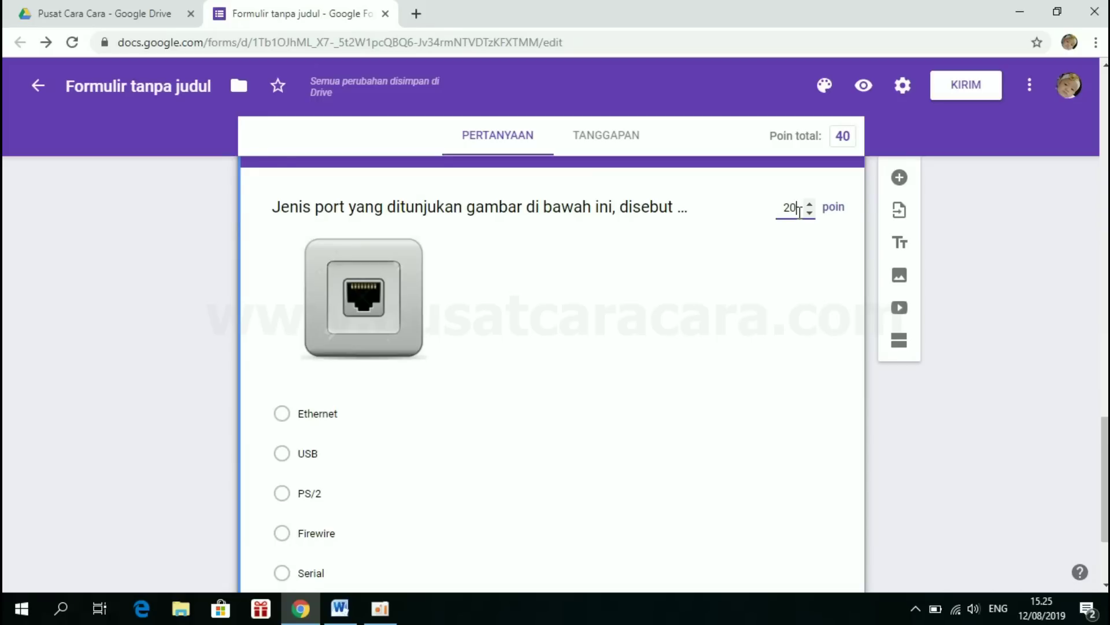
pyautogui.write('20')
pyautogui.scroll(-1, 397, 365)
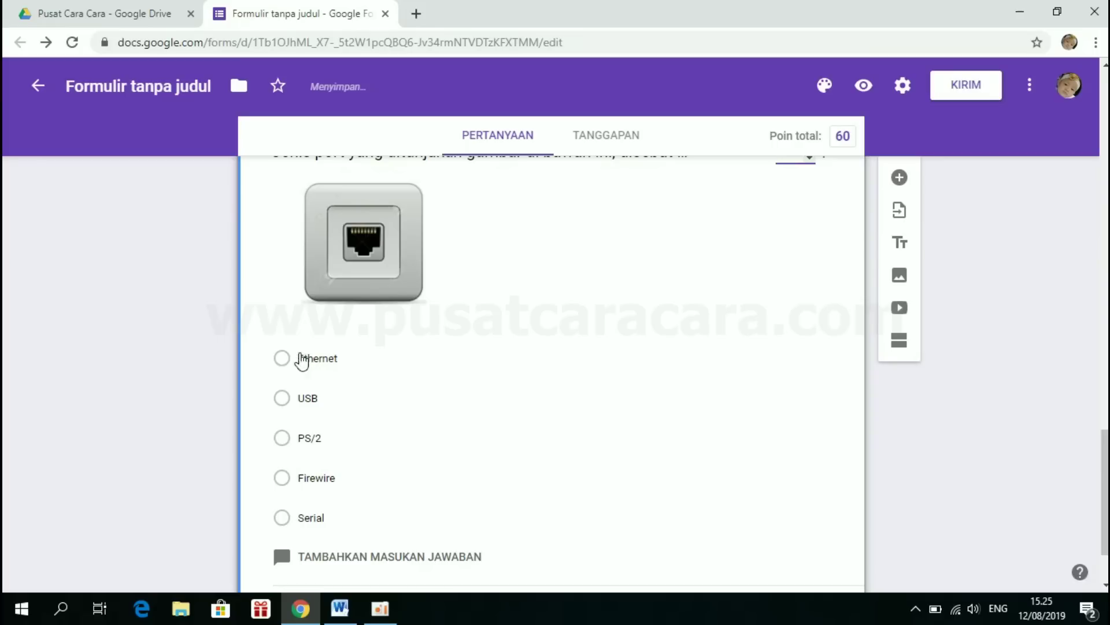
pyautogui.click(283, 360)
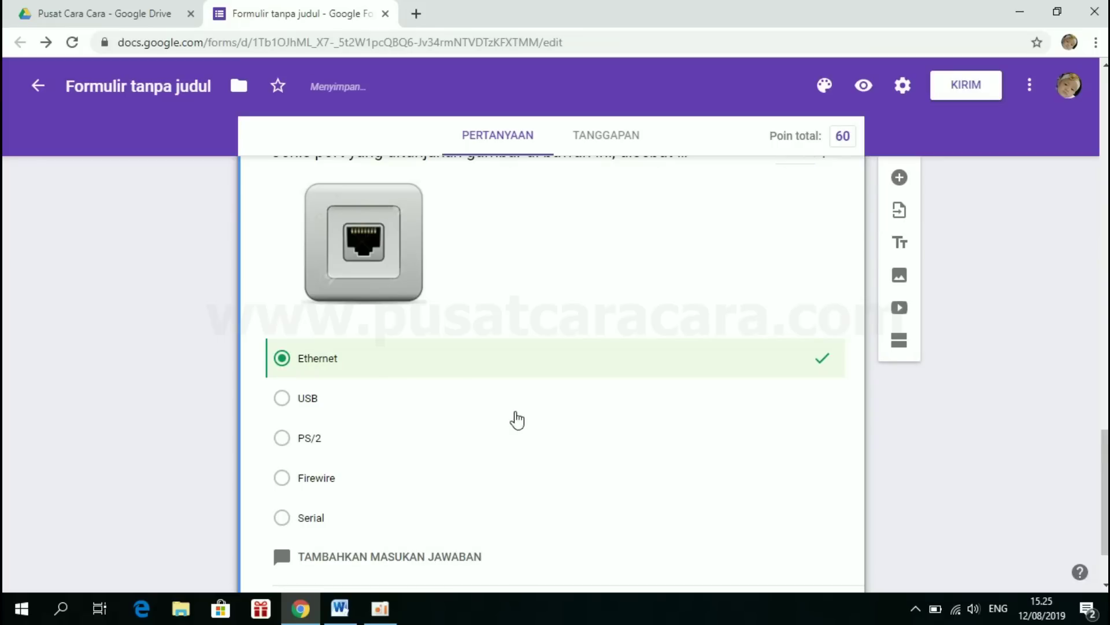
pyautogui.scroll(-2, 517, 420)
# - Leave the answer key, add a blank fourth question after the port question, and return to Word
pyautogui.click(336, 513)
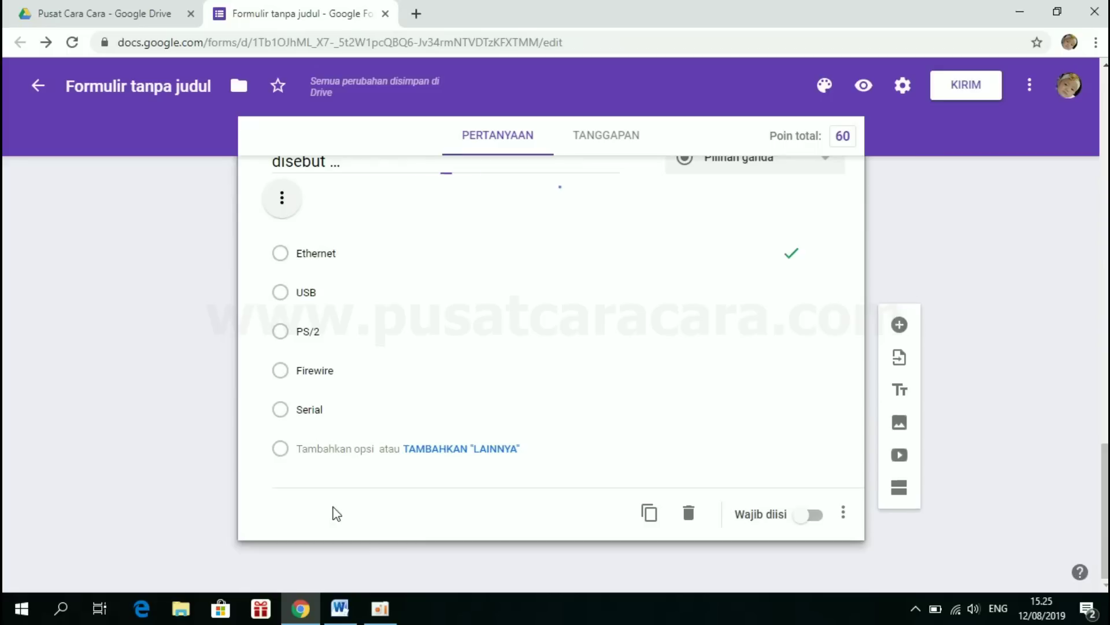
pyautogui.scroll(5, 461, 334)
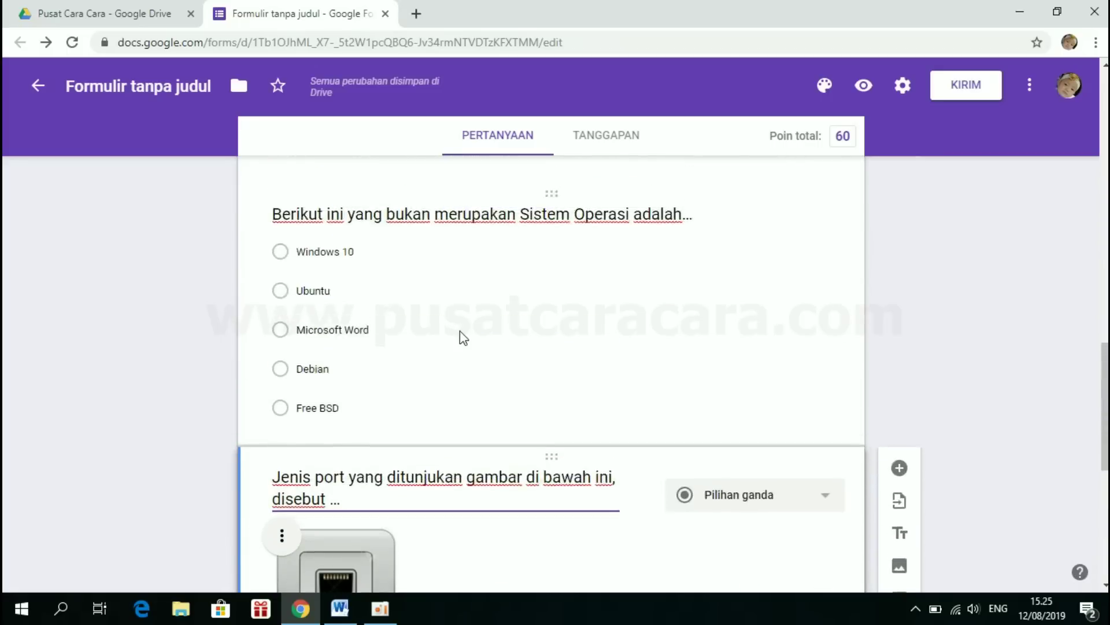
pyautogui.scroll(8, 460, 331)
pyautogui.scroll(-10, 460, 331)
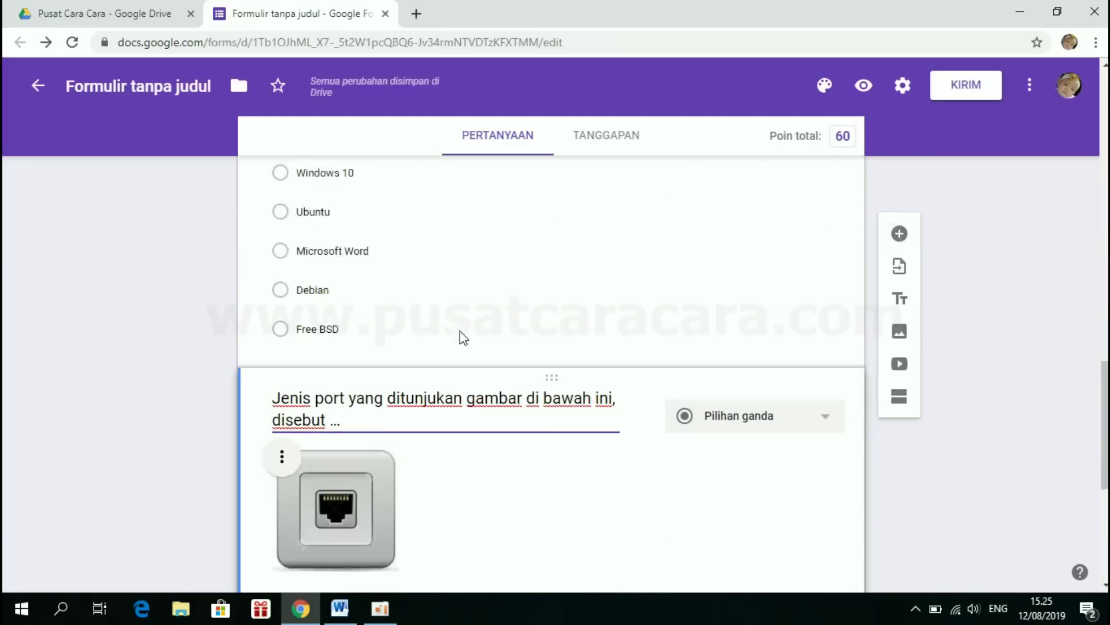
pyautogui.scroll(-6, 460, 331)
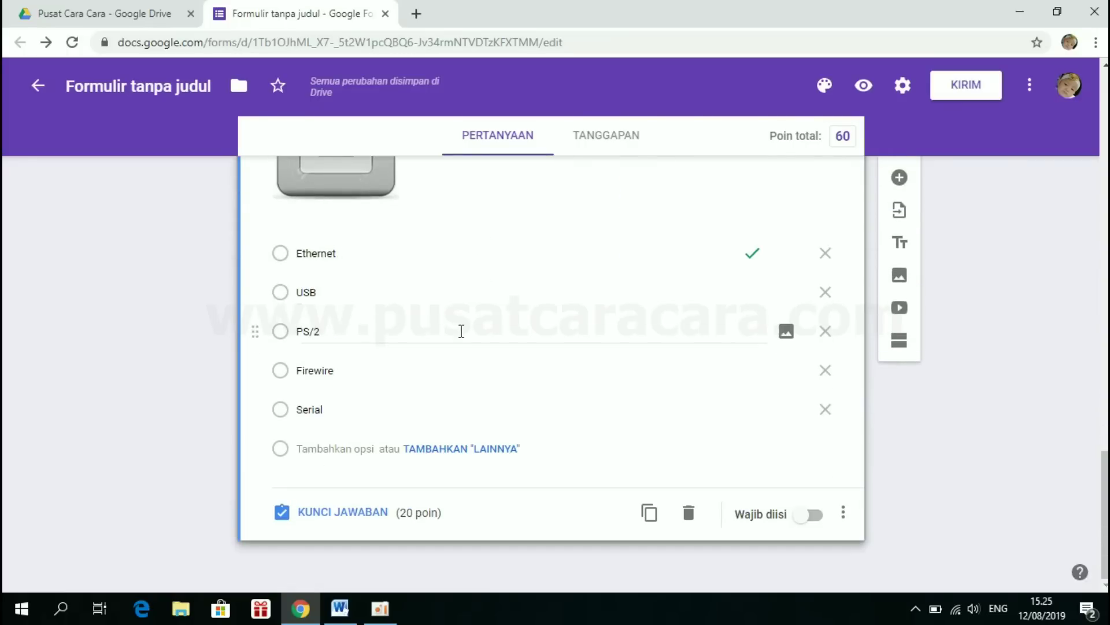
pyautogui.click(899, 179)
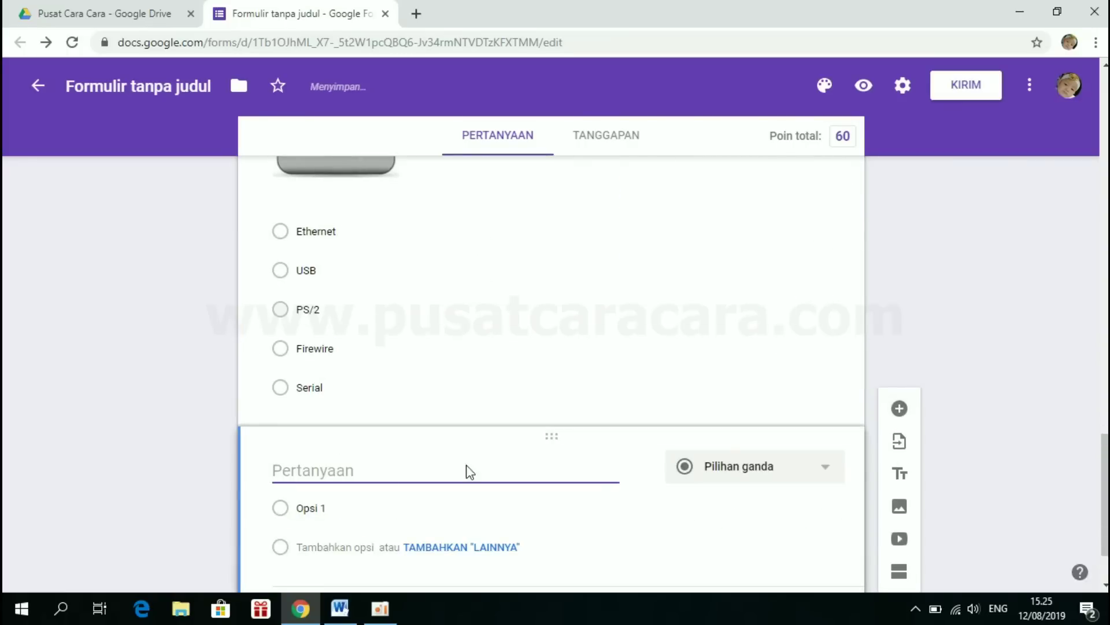
pyautogui.click(341, 608)
# - Copy 'Icon dengan gambar' from Word's question 4 and return to the form's blank question
pyautogui.scroll(-4, 408, 431)
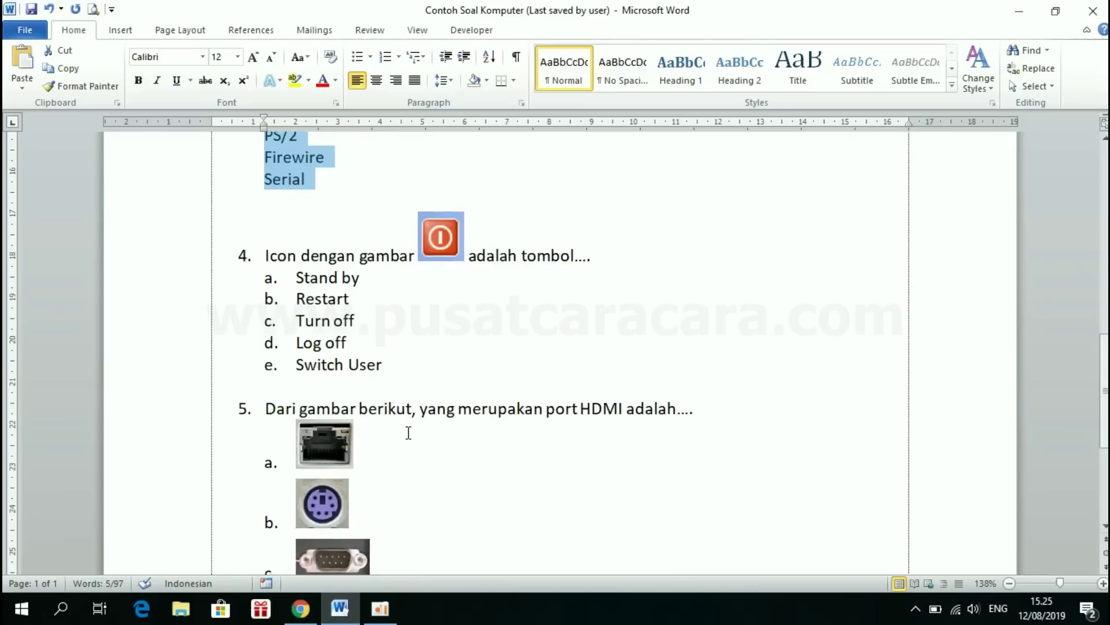
pyautogui.click(315, 242)
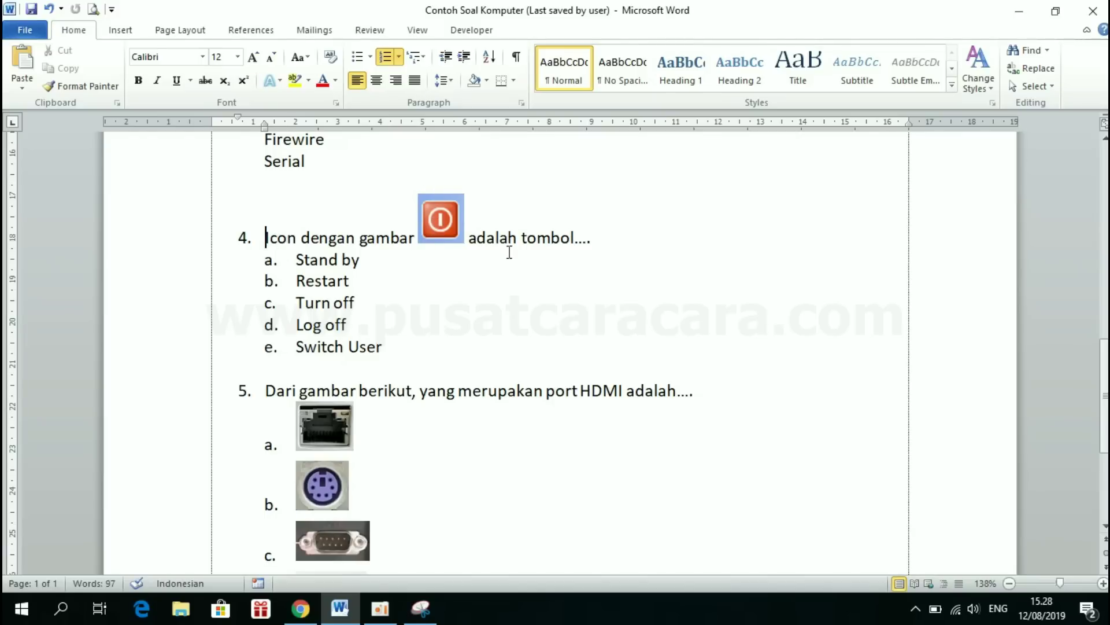
pyautogui.click(300, 608)
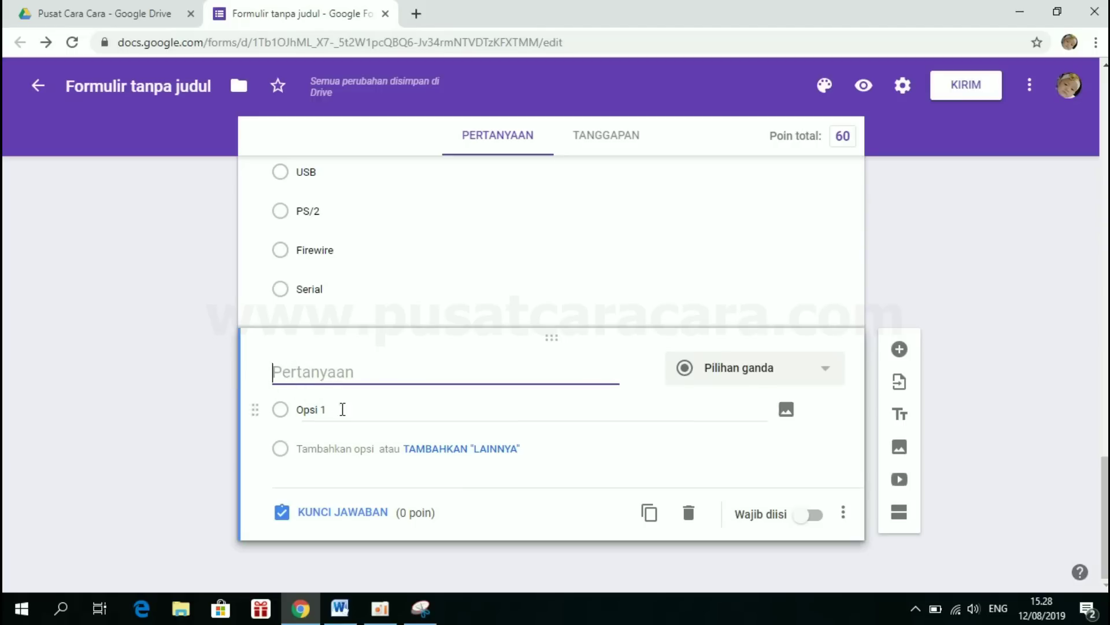
pyautogui.click(340, 609)
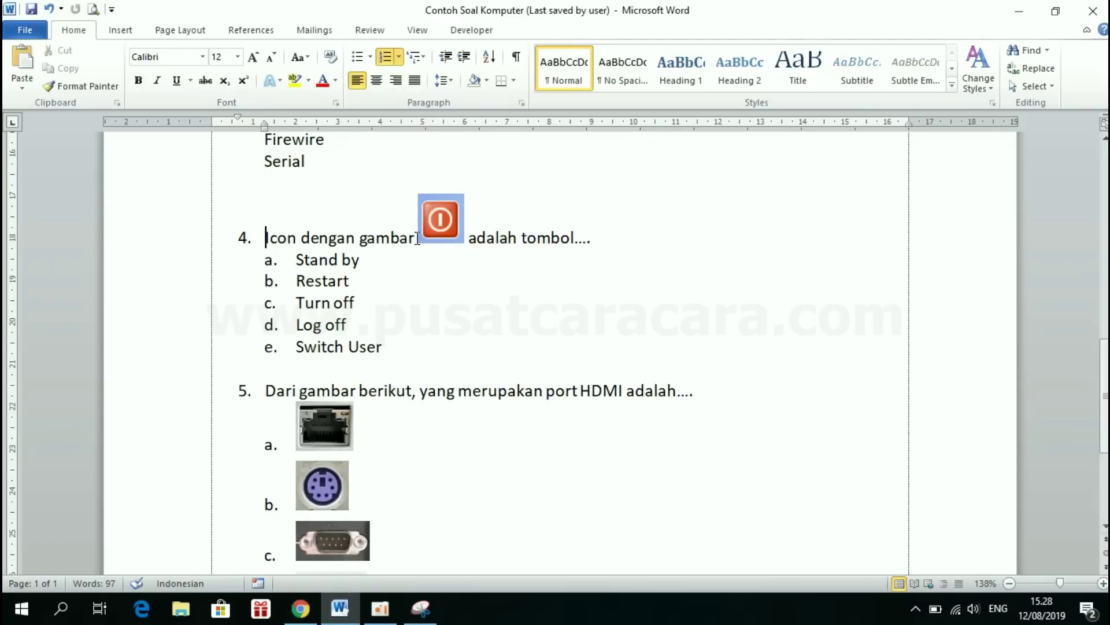
pyautogui.keyDown('shift'); pyautogui.click(417, 238); pyautogui.keyUp('shift')
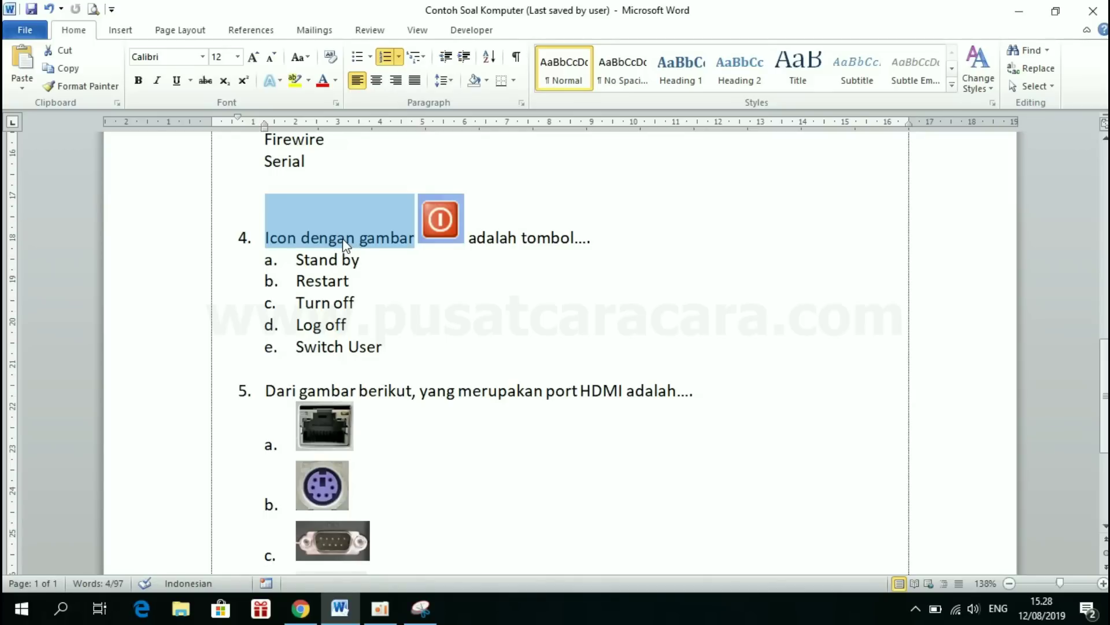
pyautogui.click(300, 607)
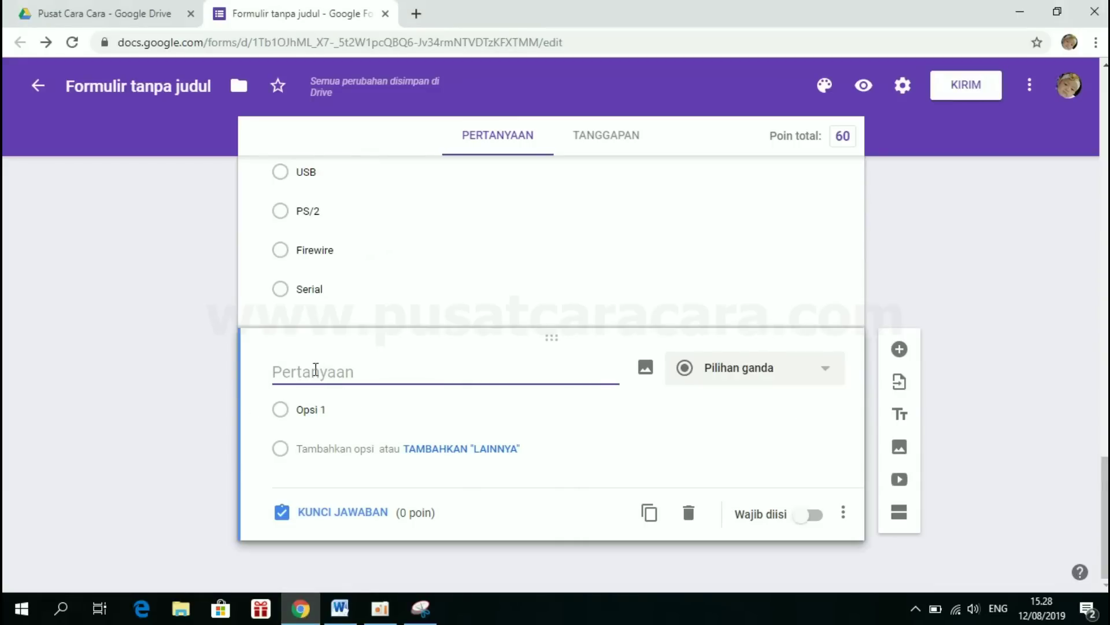
# - Title question 4 'Icon dengan gambar di bawah ini adalah....', then return to the Word document
pyautogui.write('4.\tIcon dengan gambar')
pyautogui.moveTo(304, 372); pyautogui.dragTo(264, 379)
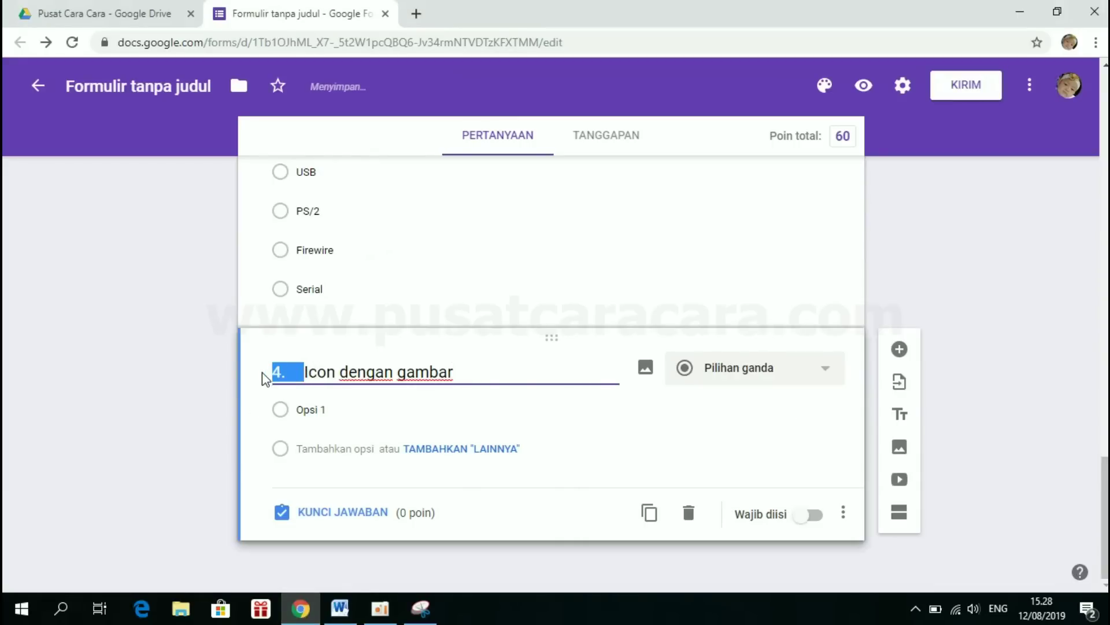
pyautogui.press('BackSpace')
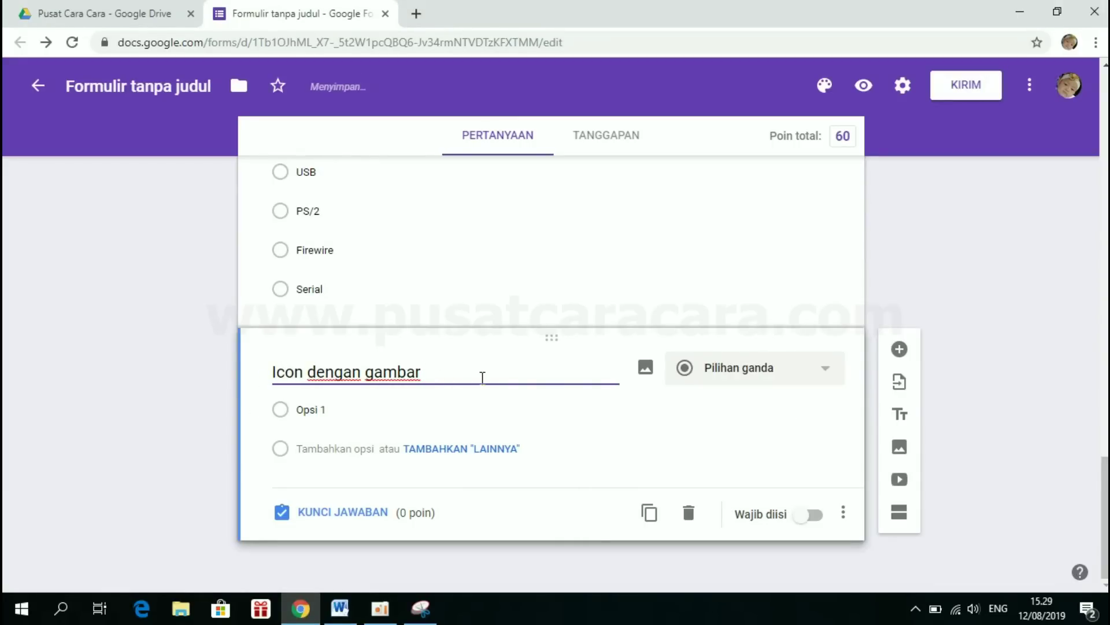
pyautogui.write('di bawah ')
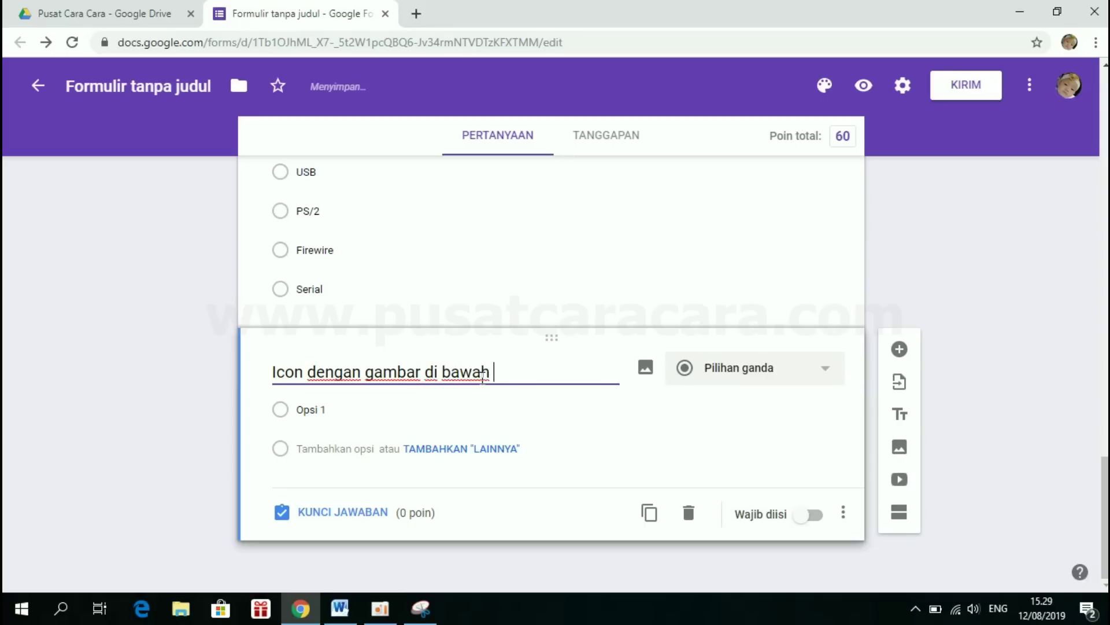
pyautogui.write('ini adalah..')
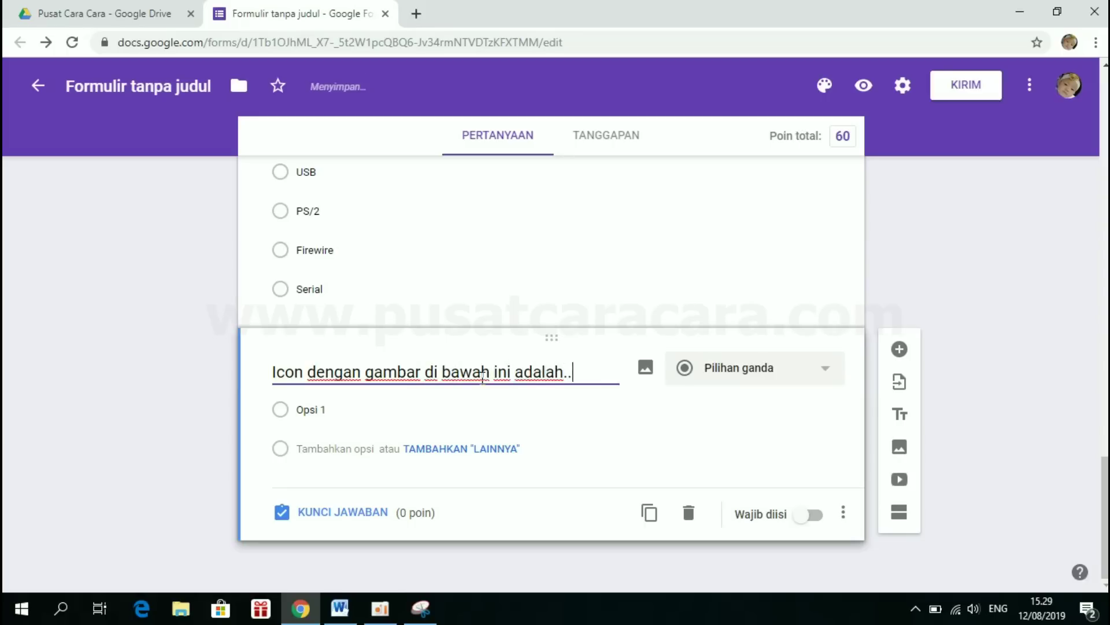
pyautogui.write('..')
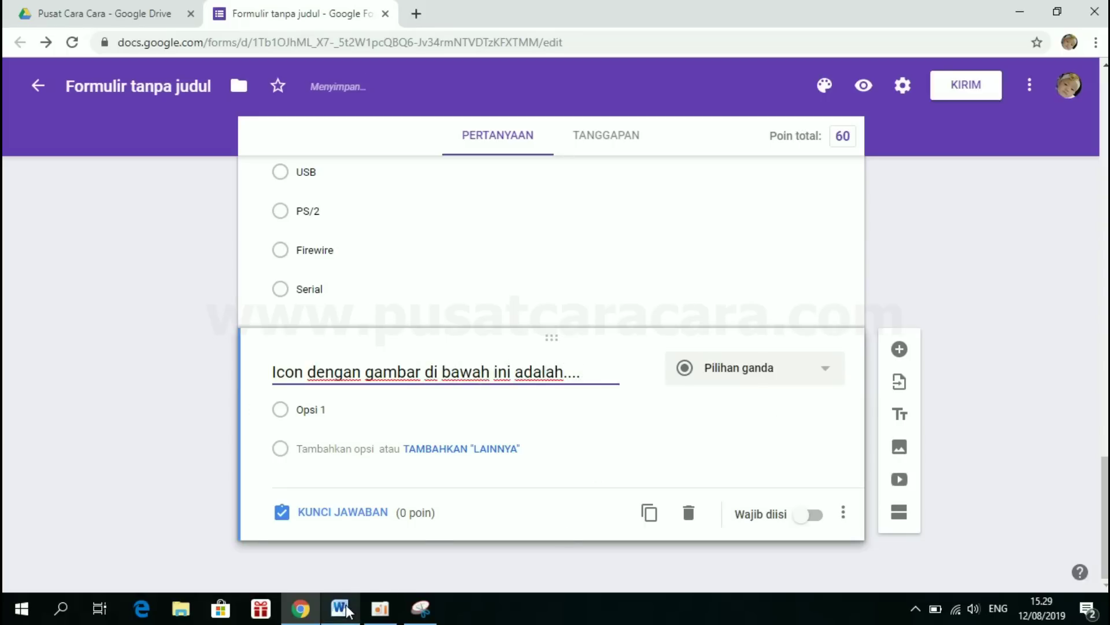
pyautogui.click(347, 610)
pyautogui.click(500, 309)
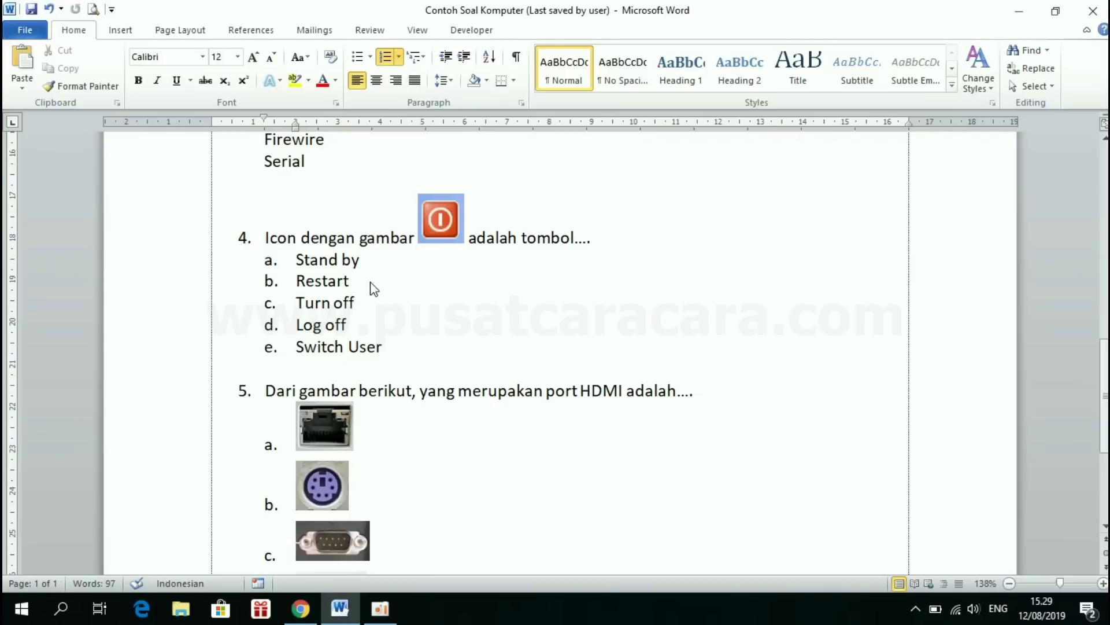
# - Launch Snipping Tool via 'snipp' search and snip question 4's red power icon
pyautogui.click(24, 613)
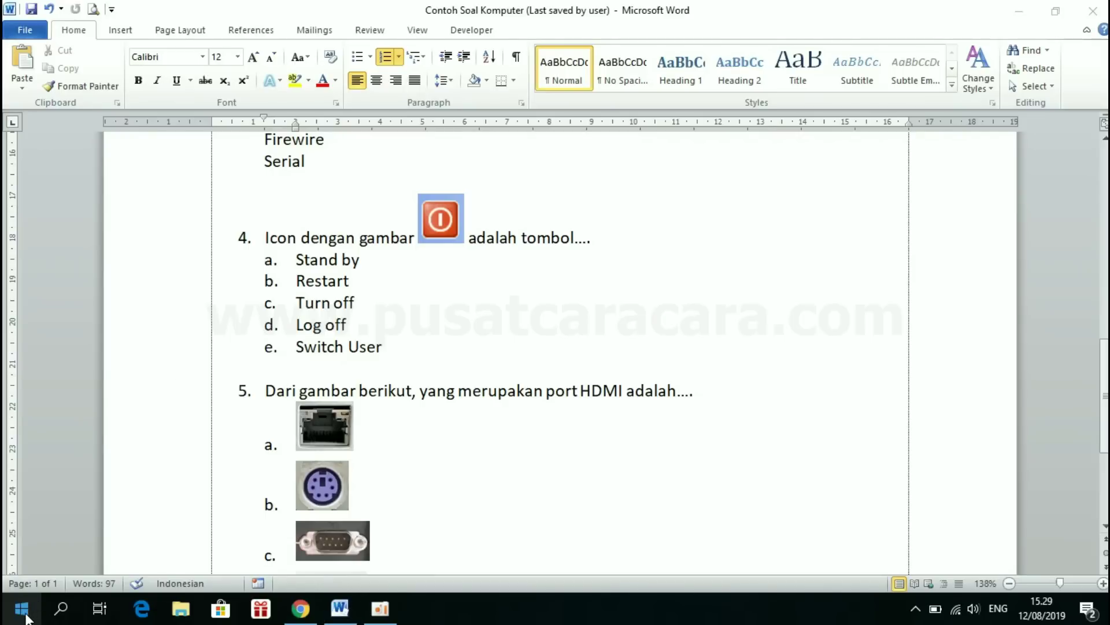
pyautogui.write('snipp')
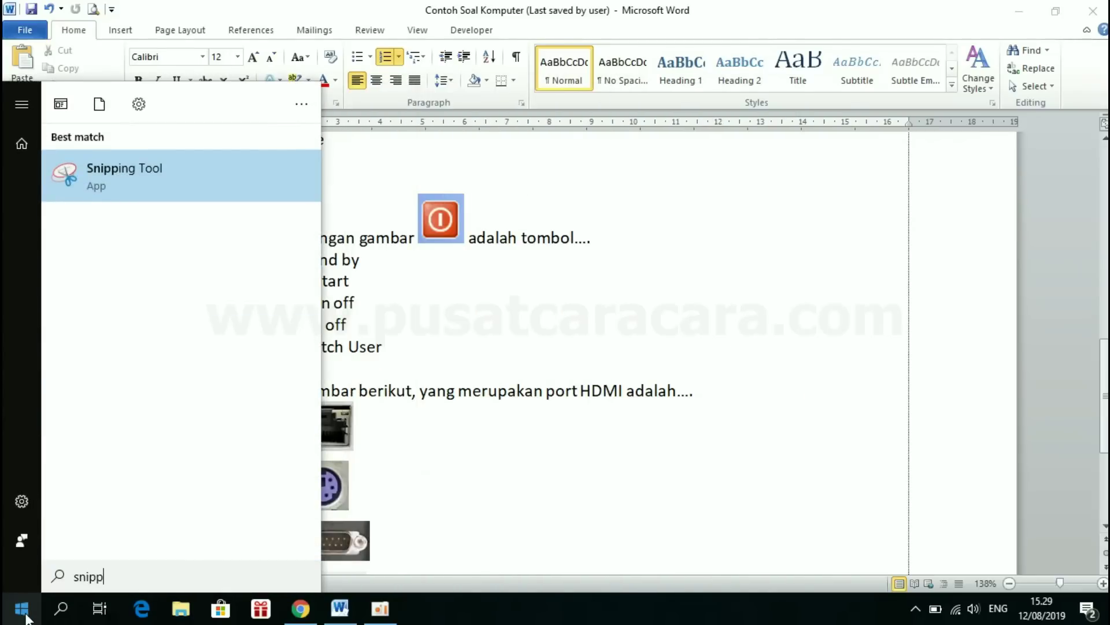
pyautogui.click(124, 177)
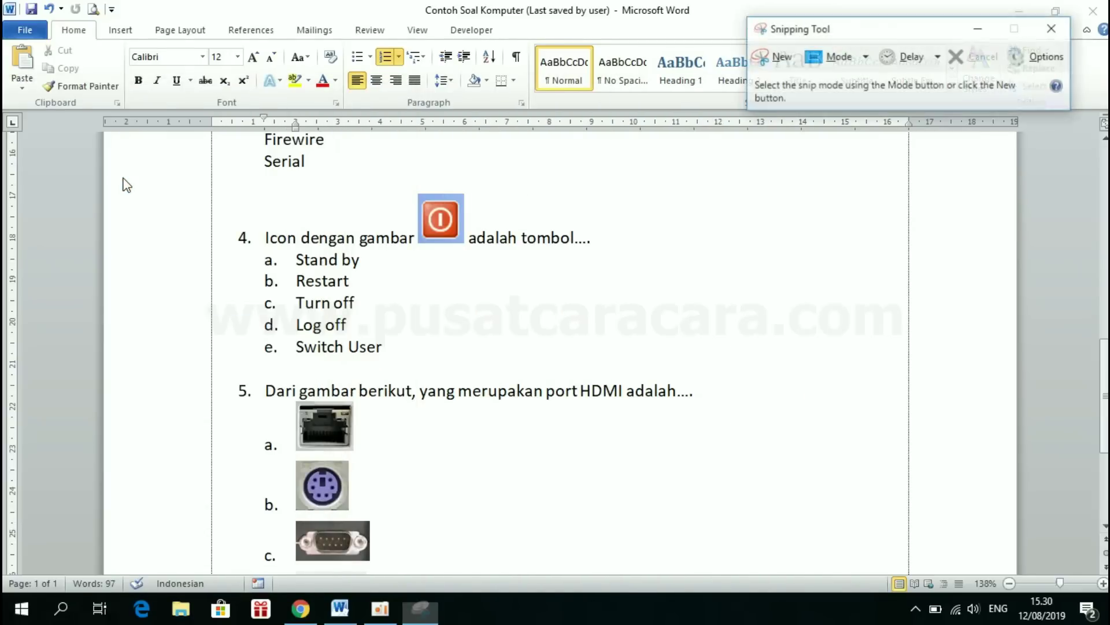
pyautogui.click(778, 57)
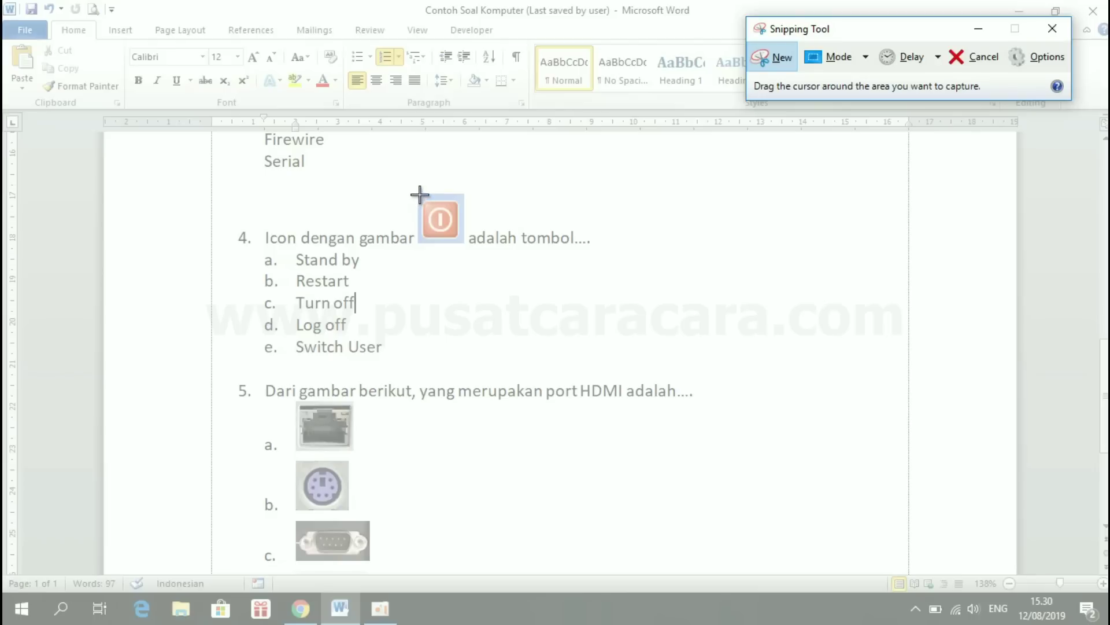
pyautogui.moveTo(420, 194); pyautogui.dragTo(464, 242)
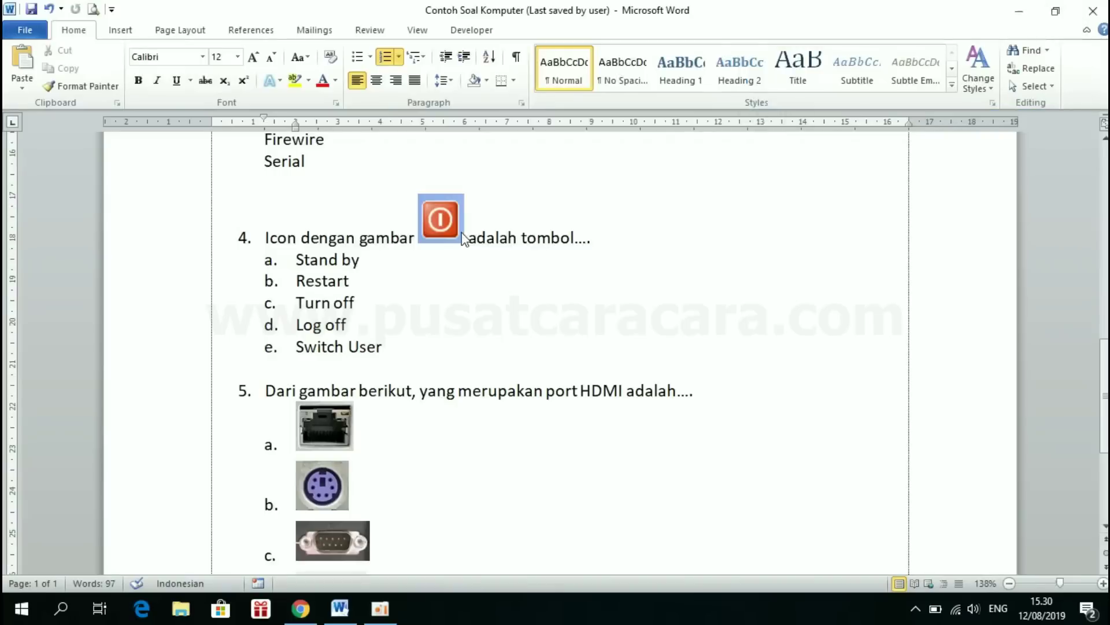
# - Save the power-icon snip as 'Tombol' in the Port folder and go back to the form
pyautogui.click(356, 75)
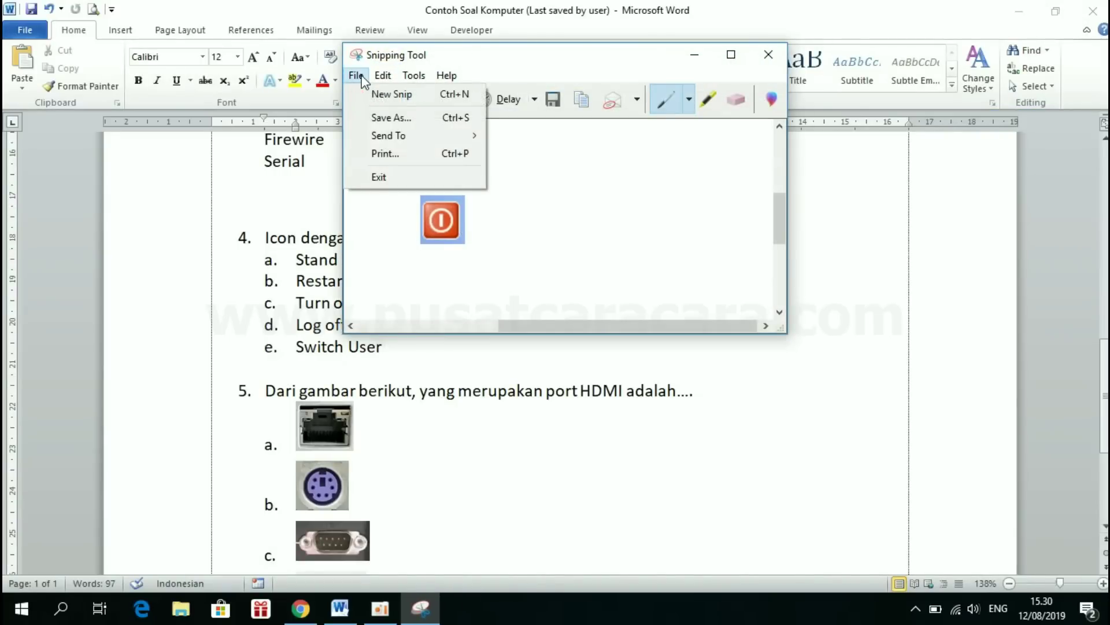
pyautogui.click(383, 119)
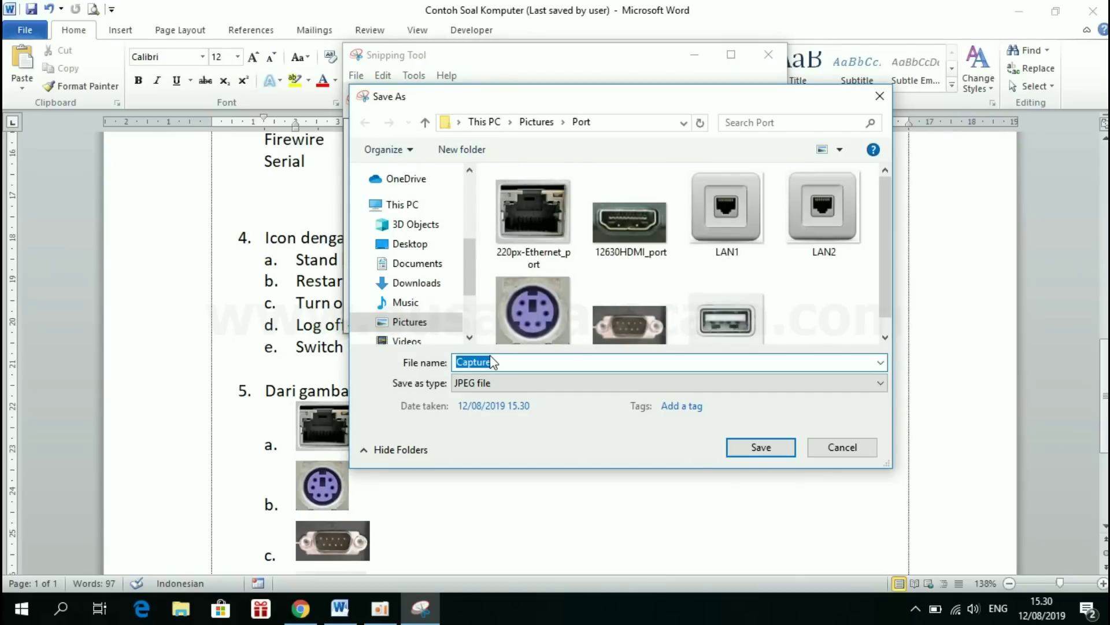
pyautogui.write('Tombol')
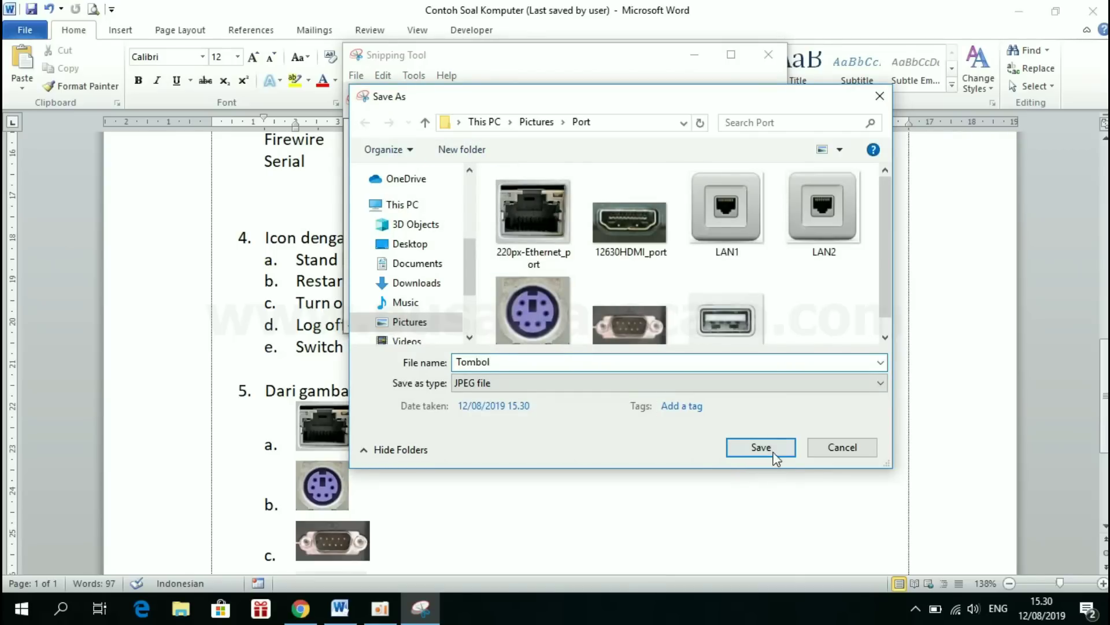
pyautogui.click(769, 454)
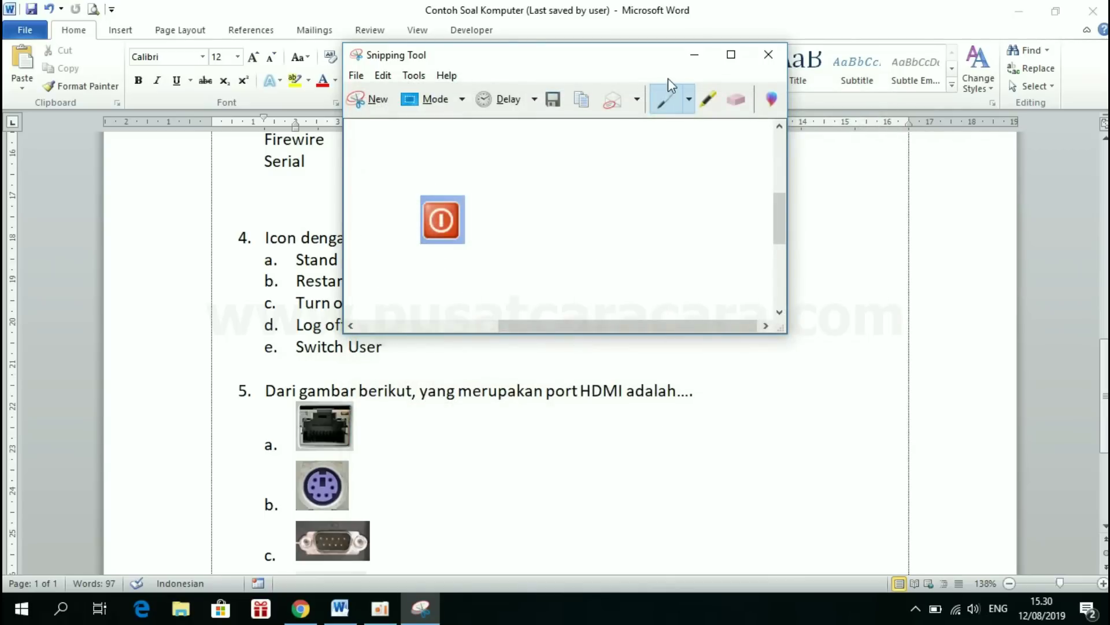
pyautogui.click(694, 54)
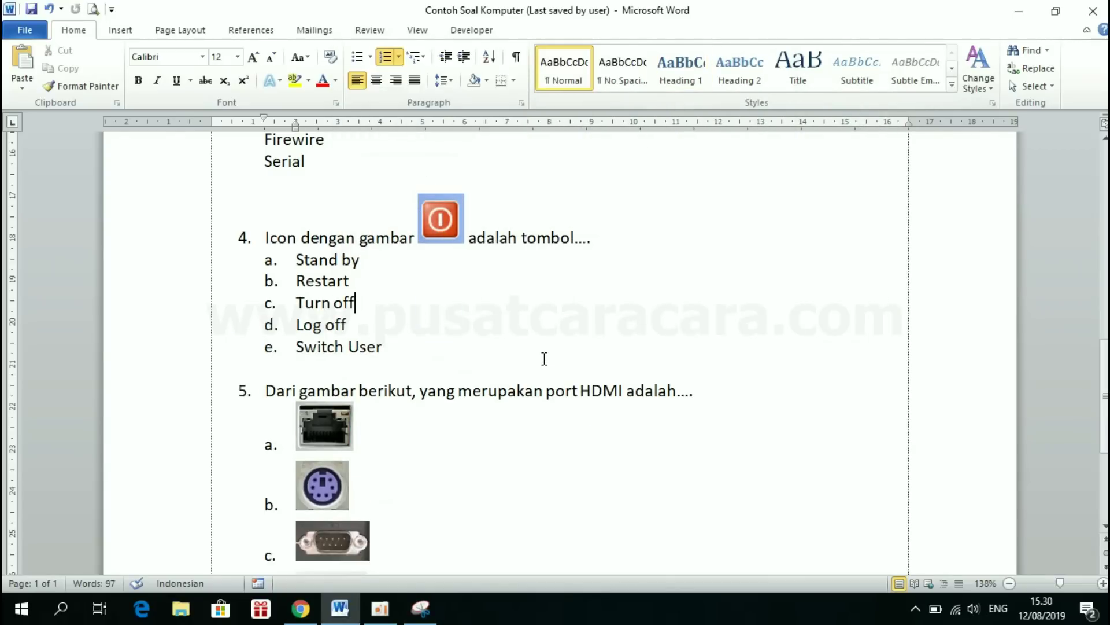
pyautogui.click(300, 608)
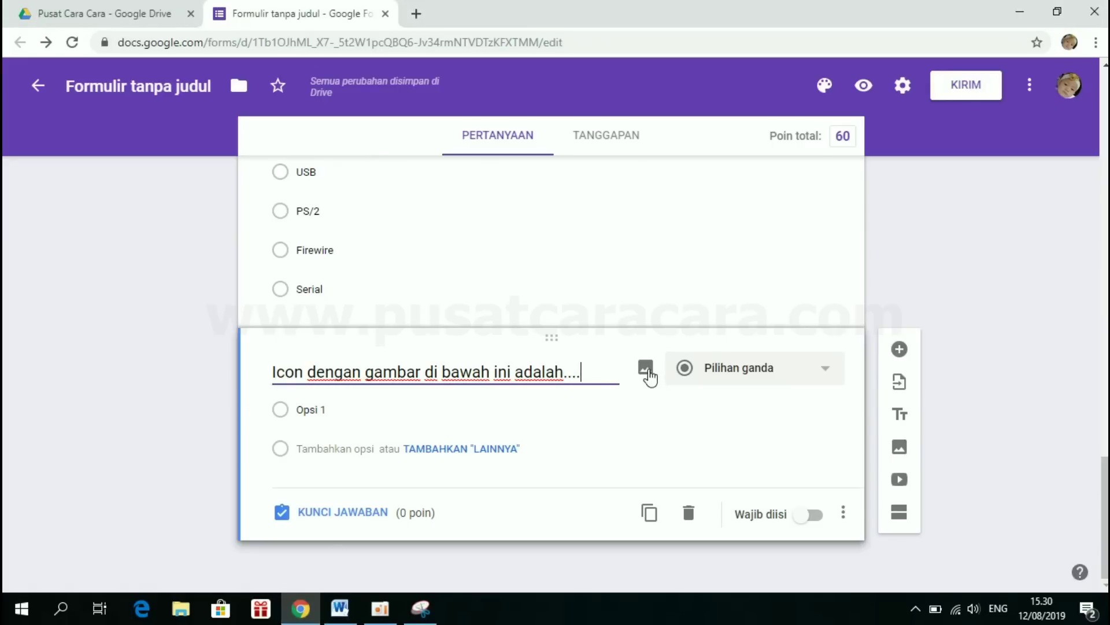
# - Upload the Tombol power-icon picture to question 4, then switch to the Word document
pyautogui.click(646, 372)
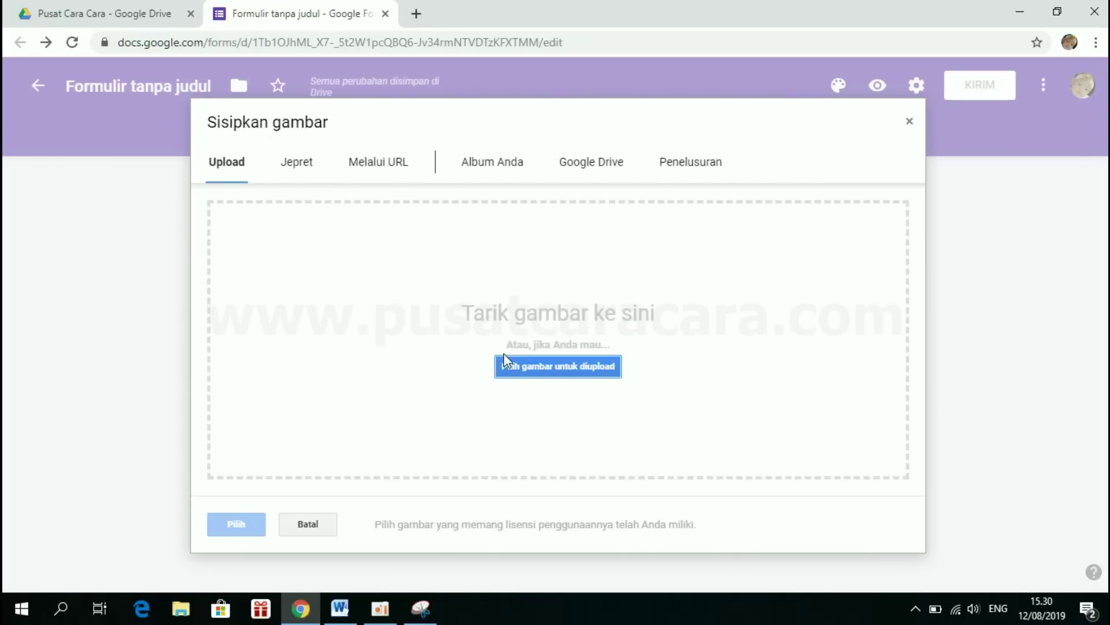
pyautogui.click(530, 376)
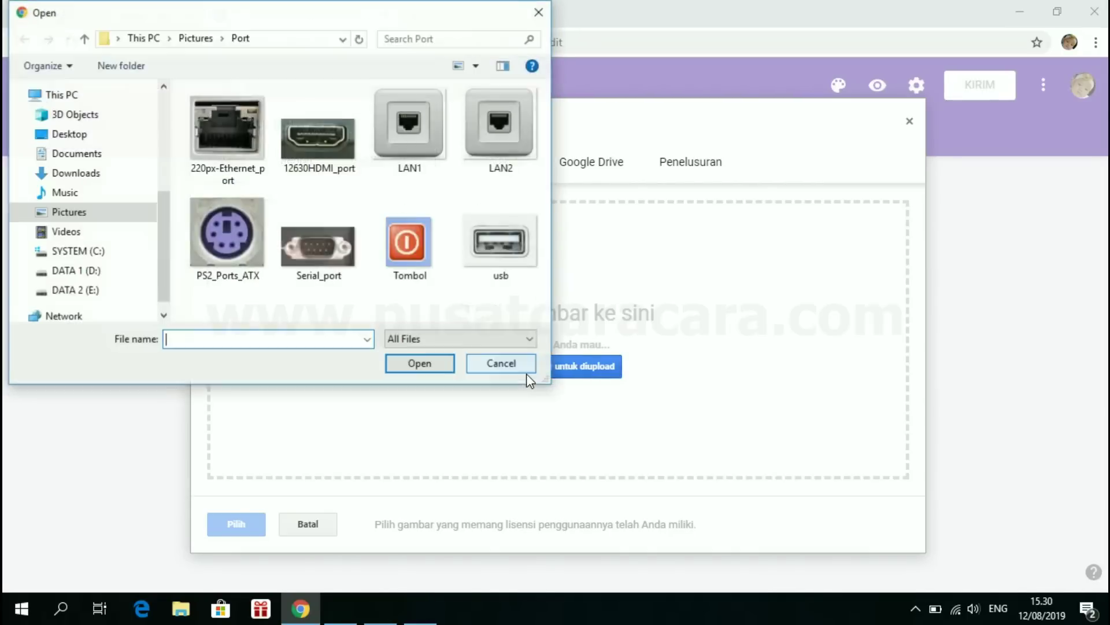
pyautogui.doubleClick(404, 242)
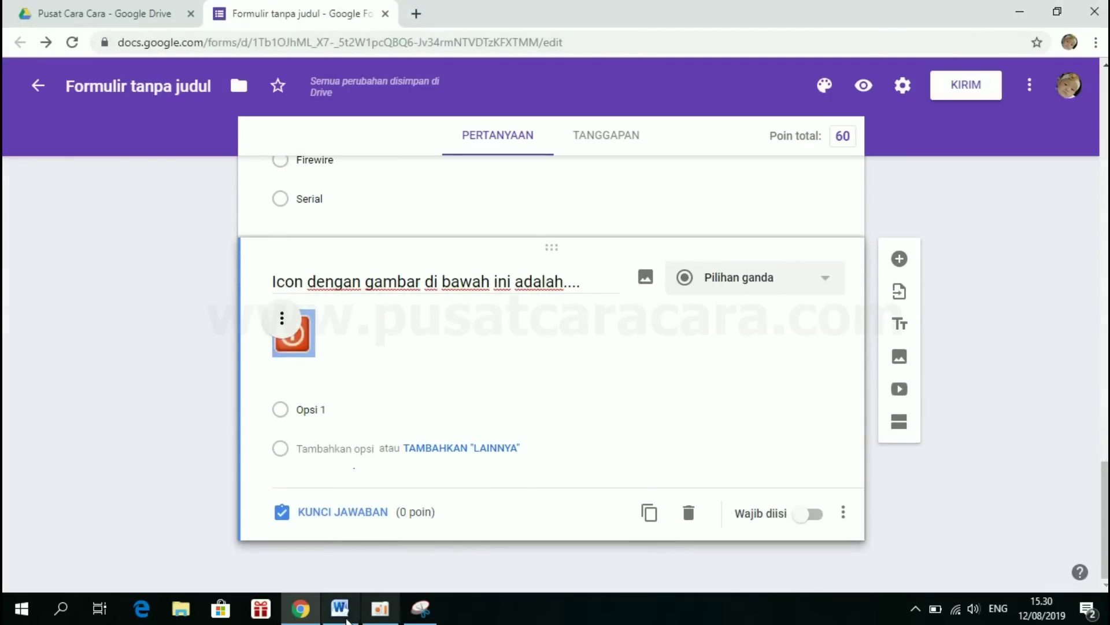
pyautogui.click(343, 613)
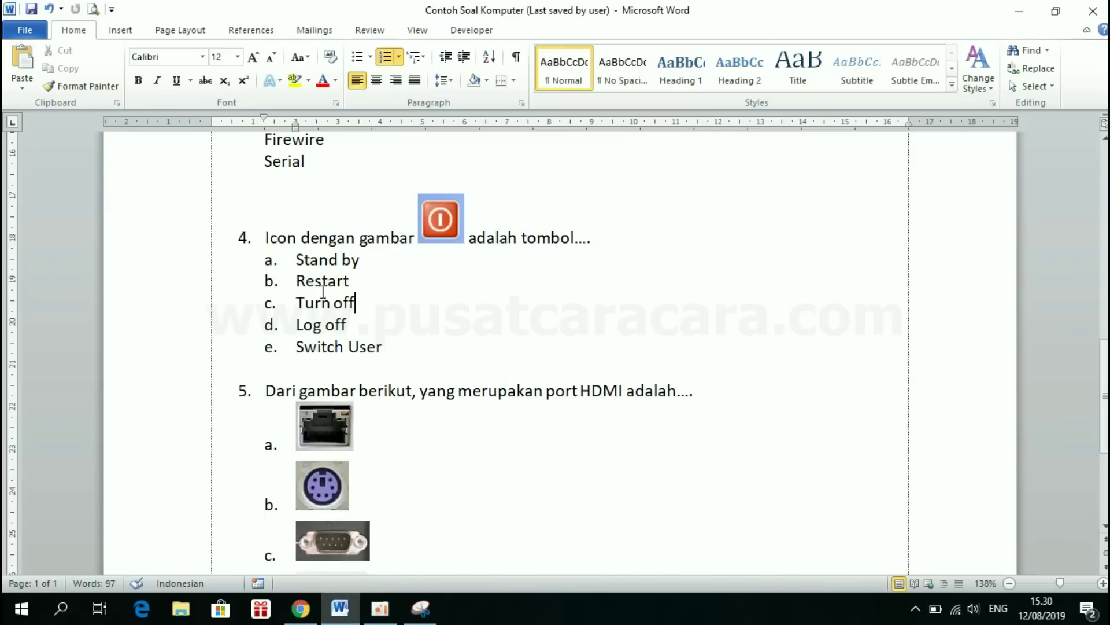
# - Turn off a–e numbering on Word's answers Stand by through Switch User and return to the form
pyautogui.moveTo(297, 258); pyautogui.dragTo(397, 347)
pyautogui.hotkey('ctrl', 'c')
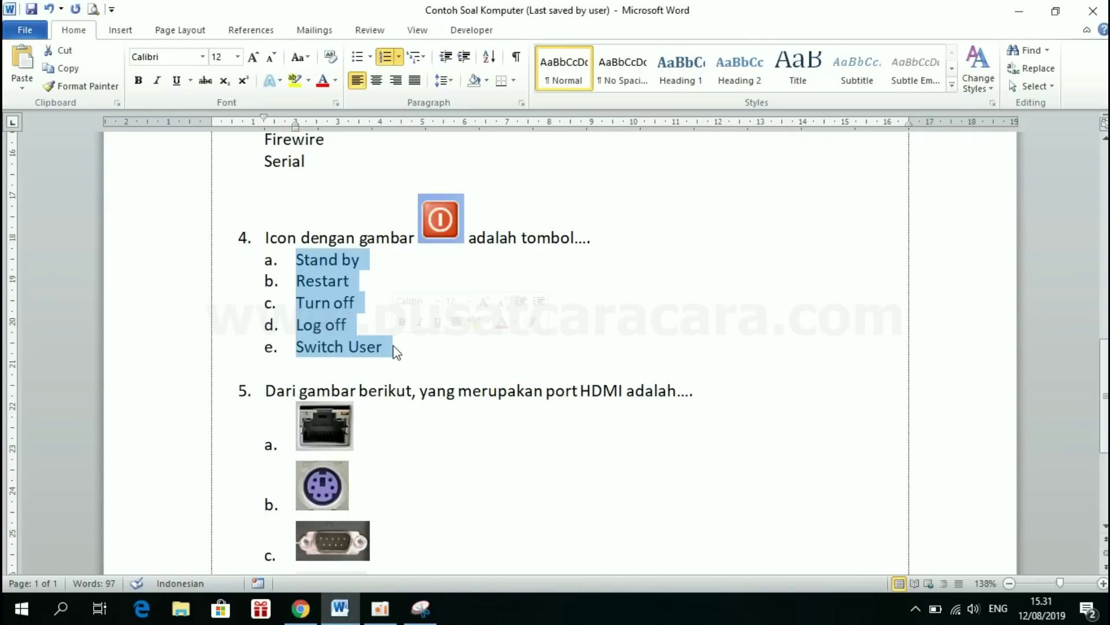
pyautogui.click(387, 58)
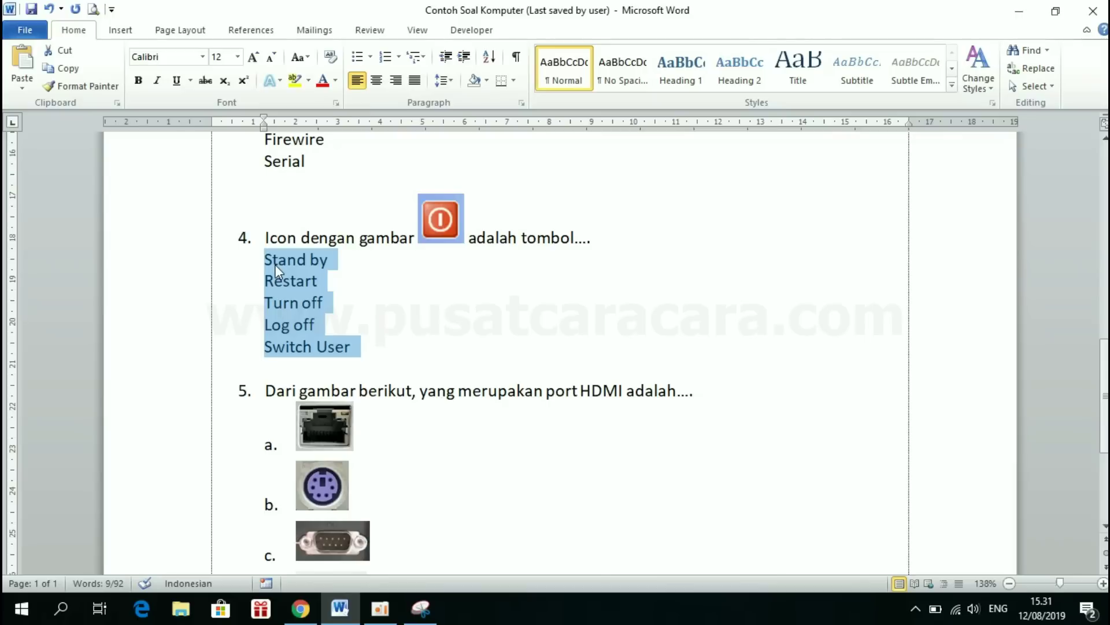
pyautogui.click(304, 617)
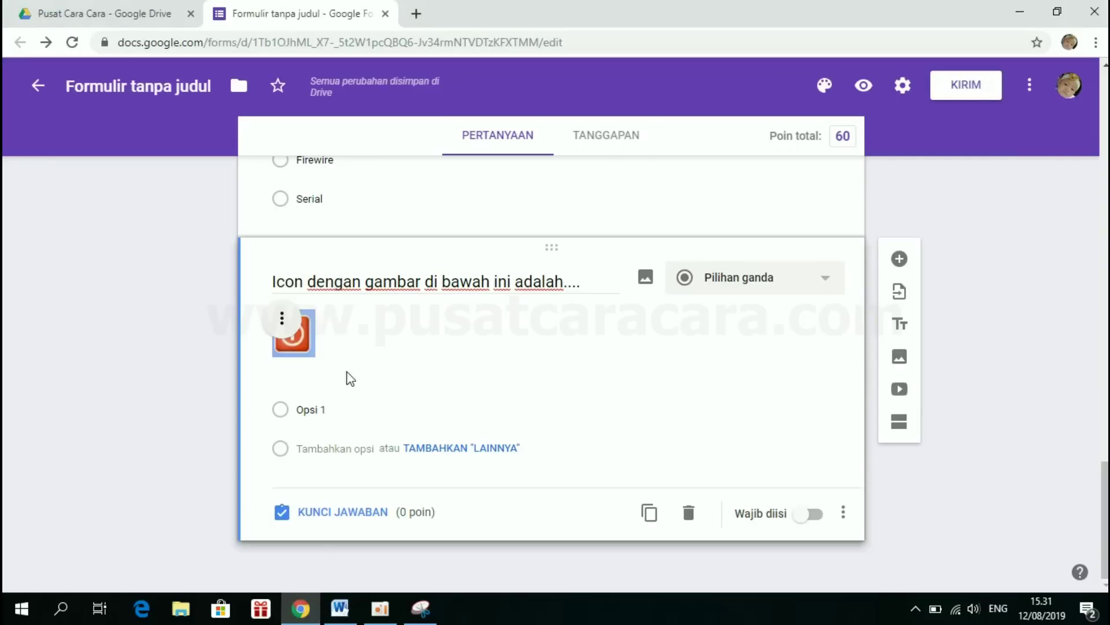
# - Replace Opsi 1 with the pasted answer list, Stand by through Switch User
pyautogui.click(319, 409)
pyautogui.click(333, 409)
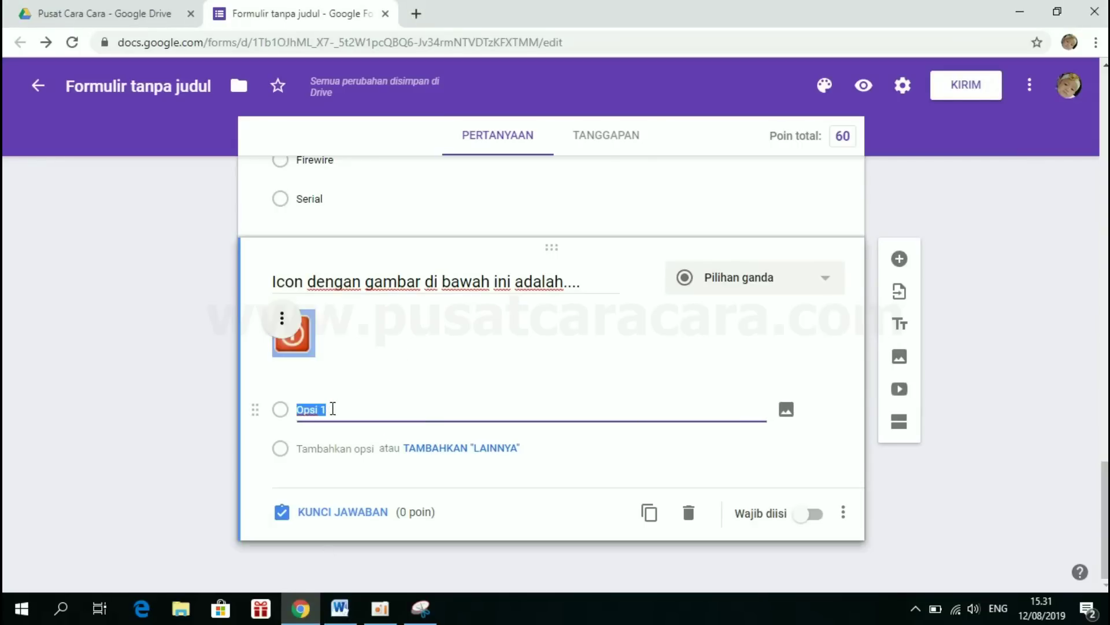
pyautogui.press('BackSpace')
pyautogui.hotkey('ctrl', 'v')
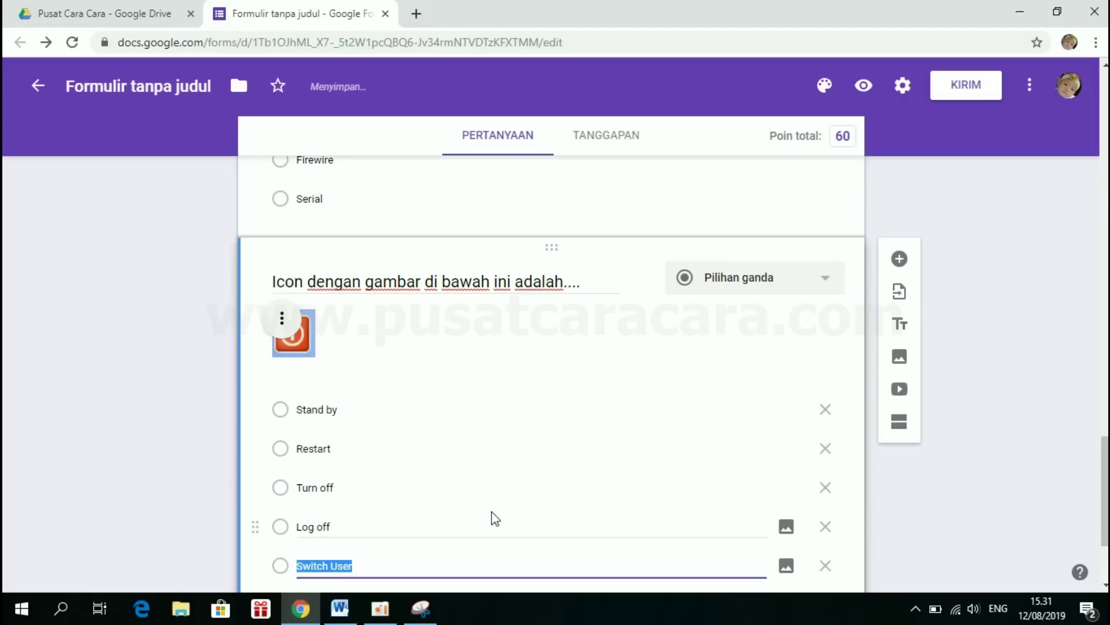
pyautogui.scroll(-2, 436, 376)
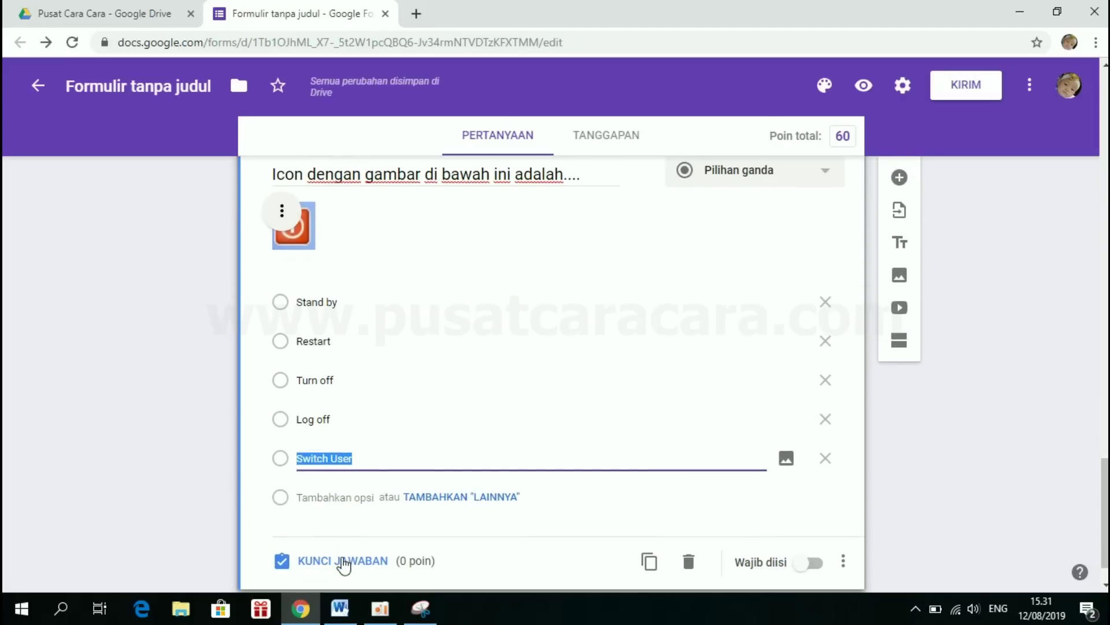
# - Mark Turn off as the correct answer worth 20 points, then add a new question
pyautogui.click(344, 561)
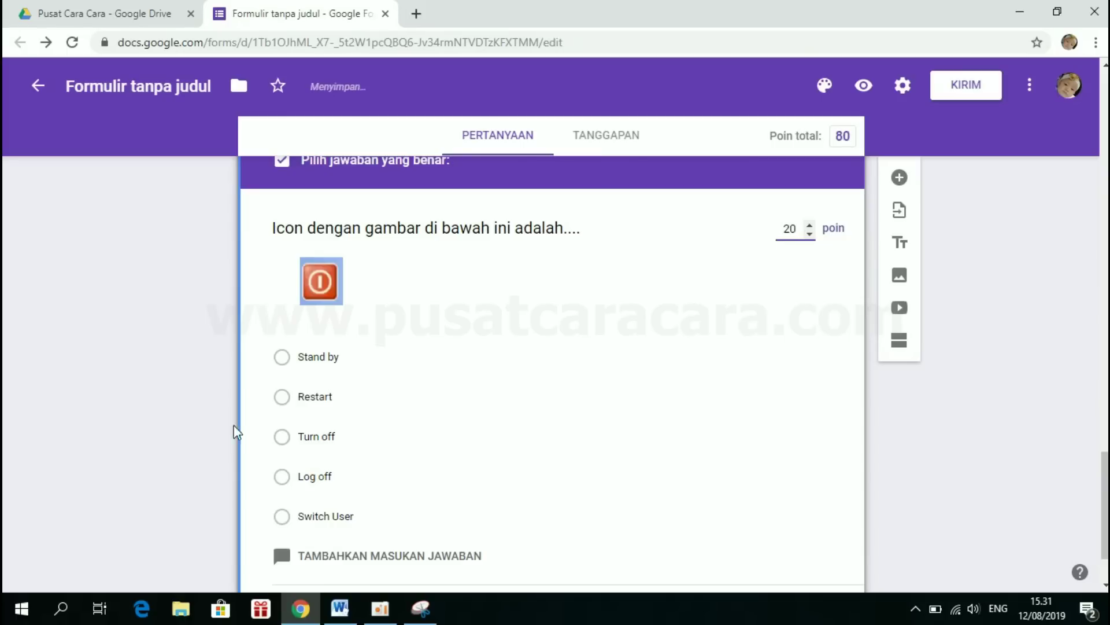
pyautogui.click(283, 441)
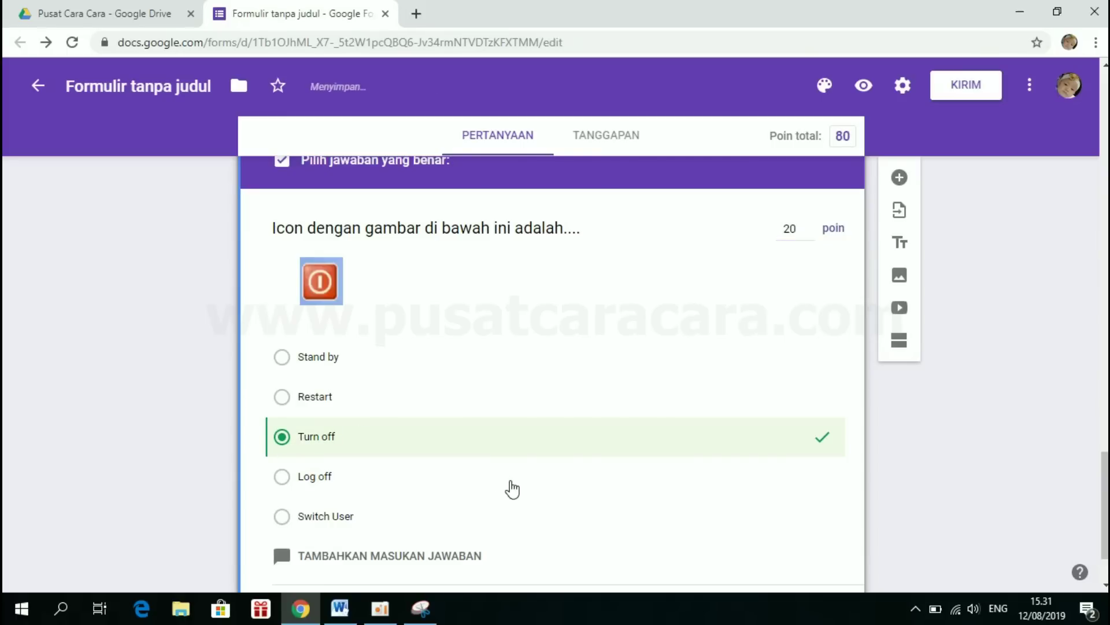
pyautogui.scroll(-2, 512, 489)
pyautogui.click(340, 516)
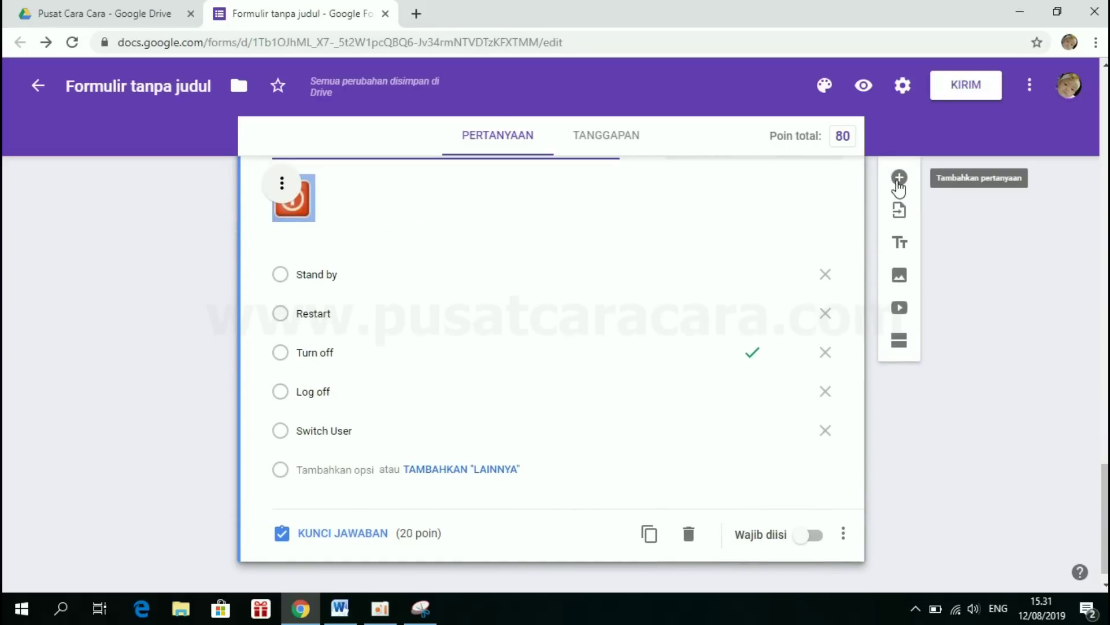
pyautogui.click(899, 179)
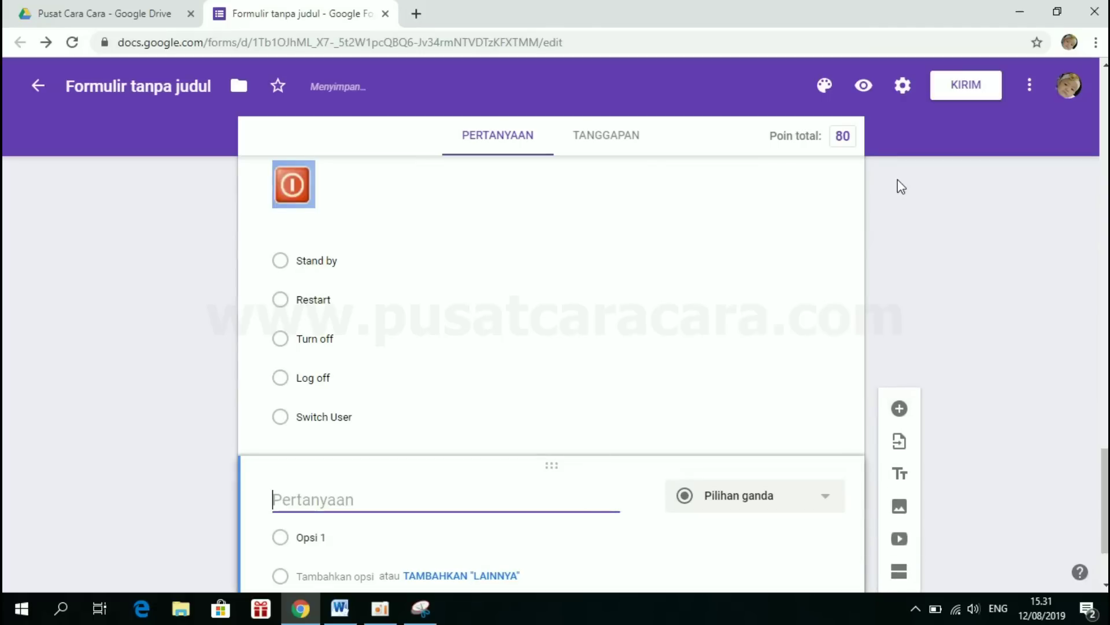
# - Copy question 5's HDMI port question text from the Word document and return to the form
pyautogui.click(343, 612)
pyautogui.scroll(-5, 401, 471)
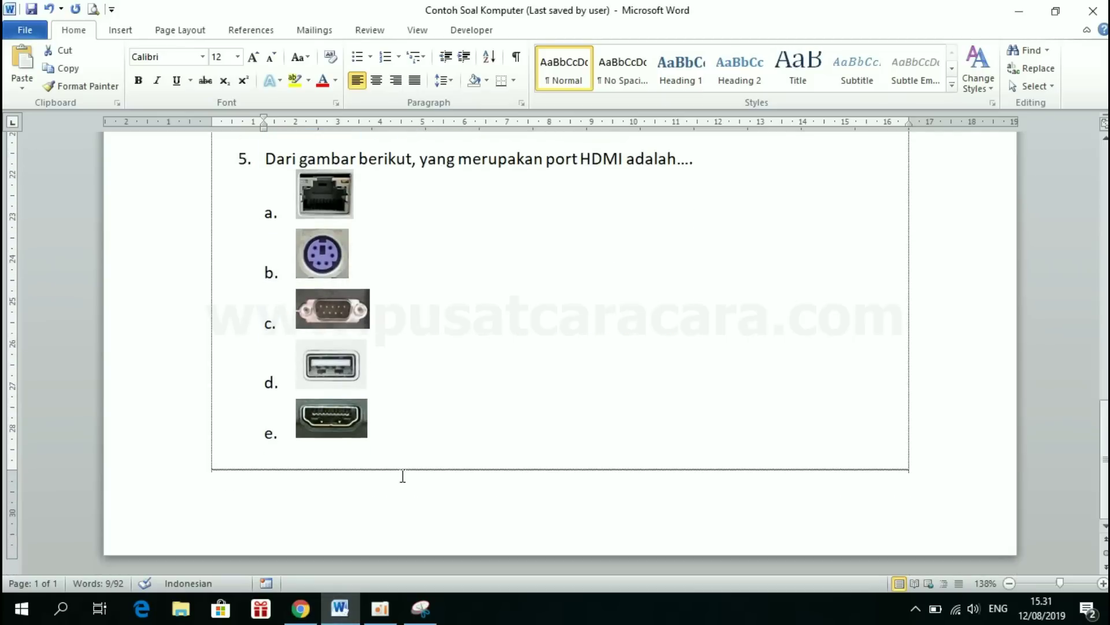
pyautogui.scroll(2, 402, 475)
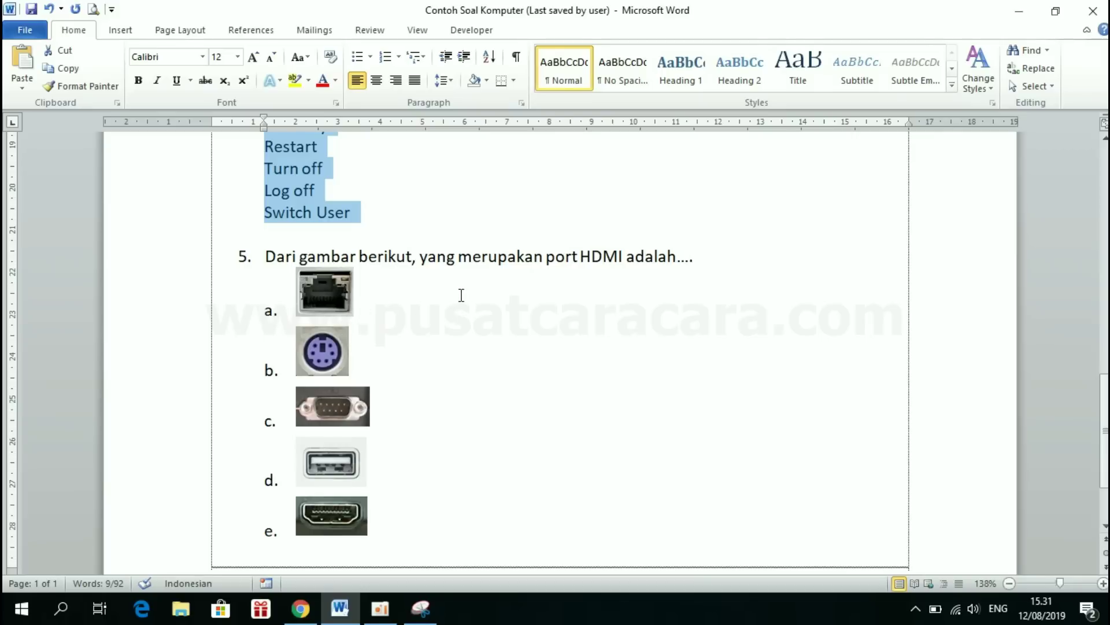
pyautogui.click(270, 255)
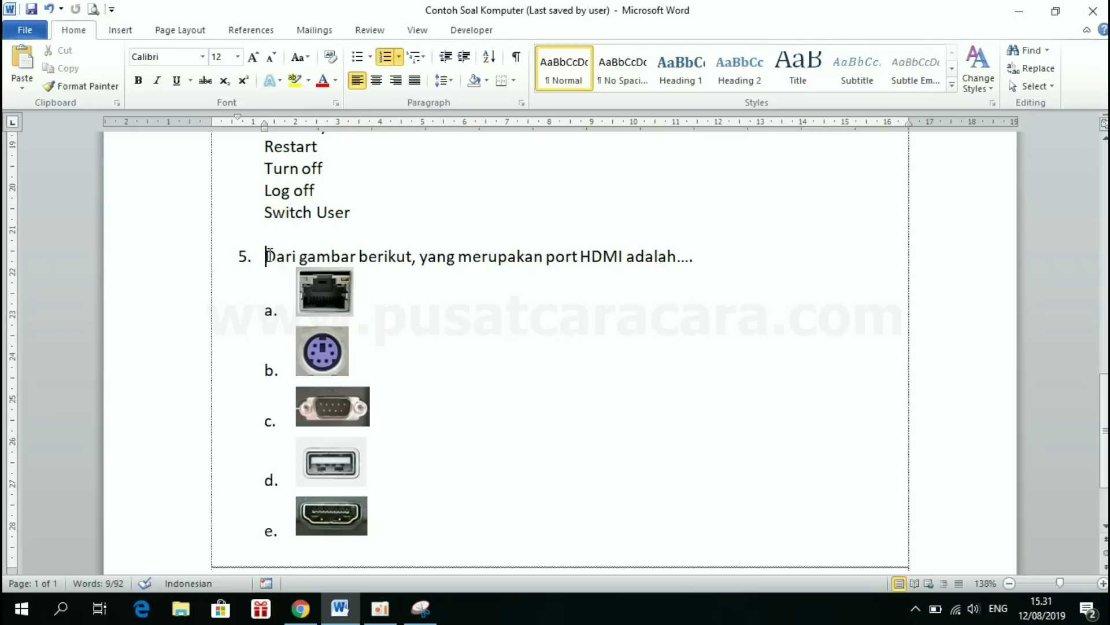
pyautogui.moveTo(269, 255); pyautogui.dragTo(688, 256)
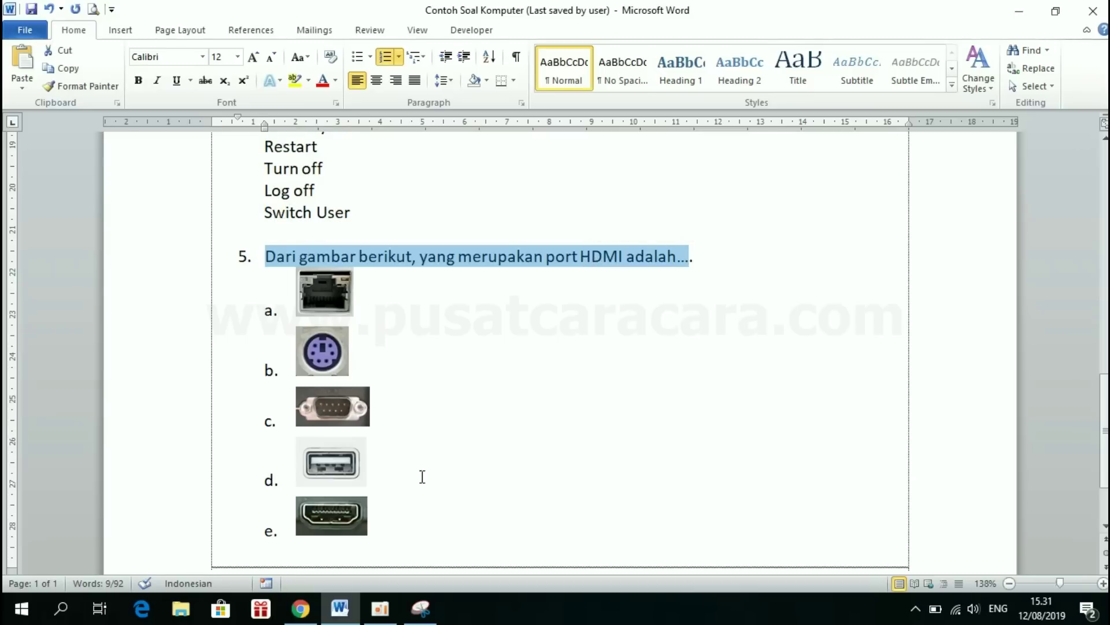
pyautogui.moveTo(301, 608)
pyautogui.click(324, 538)
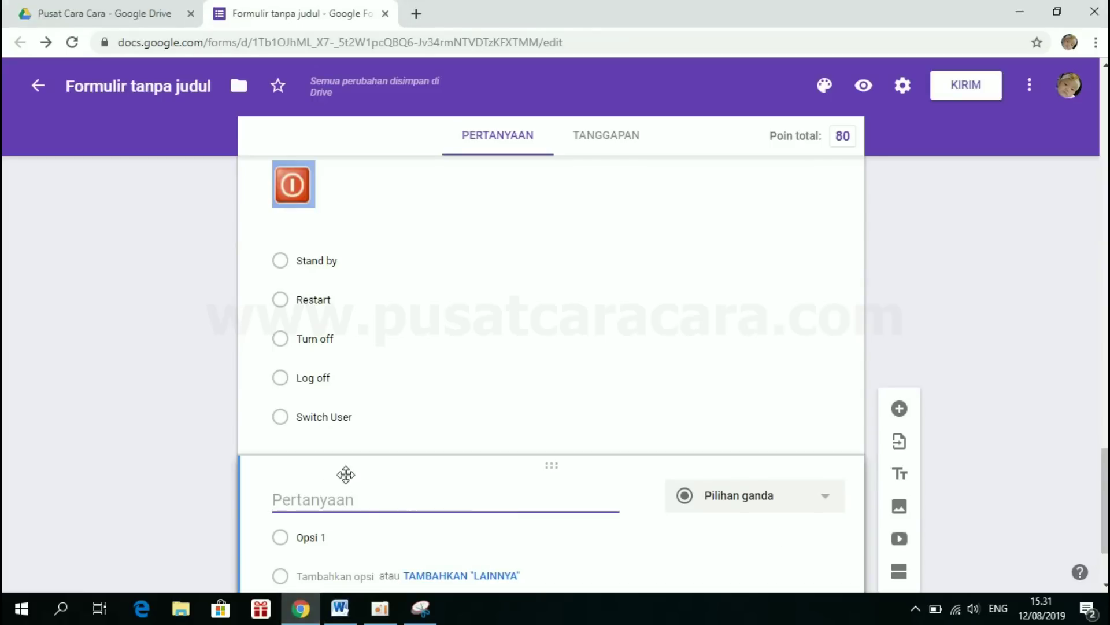
# - Title the fifth question 'Dari gambar berikut, yang merupakan port HDMI adalah…' without the leading 5
pyautogui.scroll(-2, 330, 497)
pyautogui.click(347, 370)
pyautogui.write('5.\tDari gambar berikut, yang merupakan port HDMI adalah...')
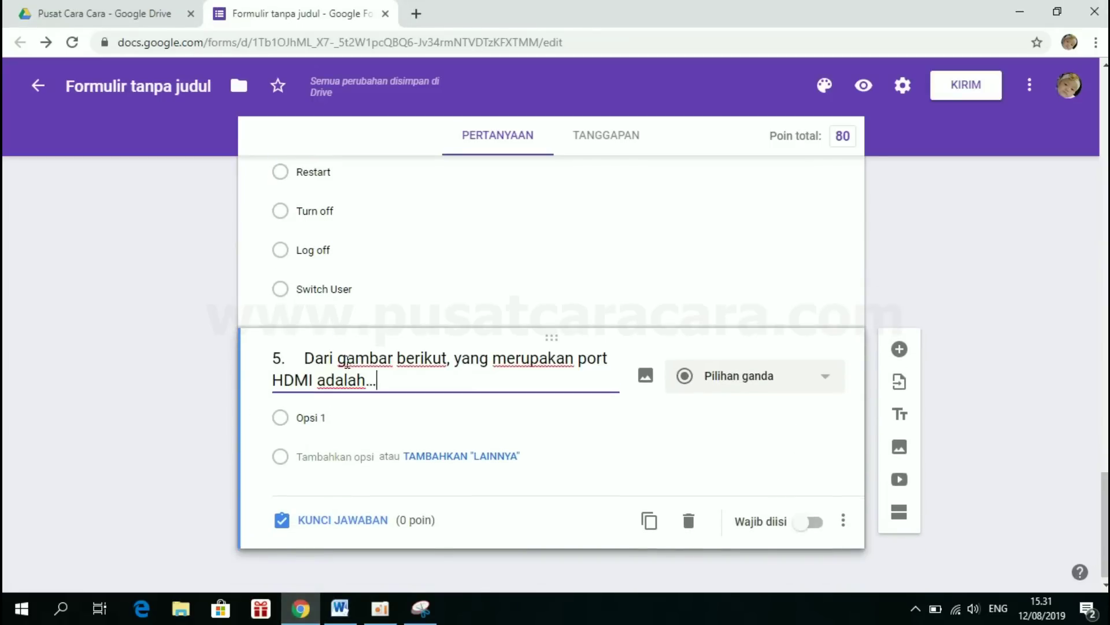
pyautogui.press('BackSpace')
pyautogui.press('BackSpace')
pyautogui.press('BackSpace')
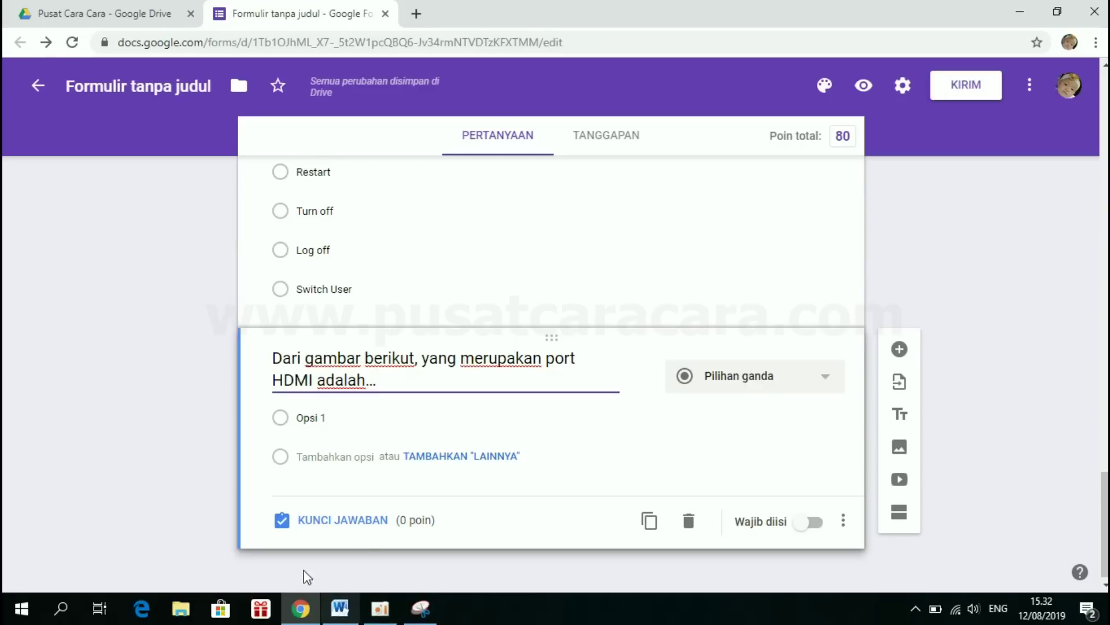
pyautogui.click(340, 609)
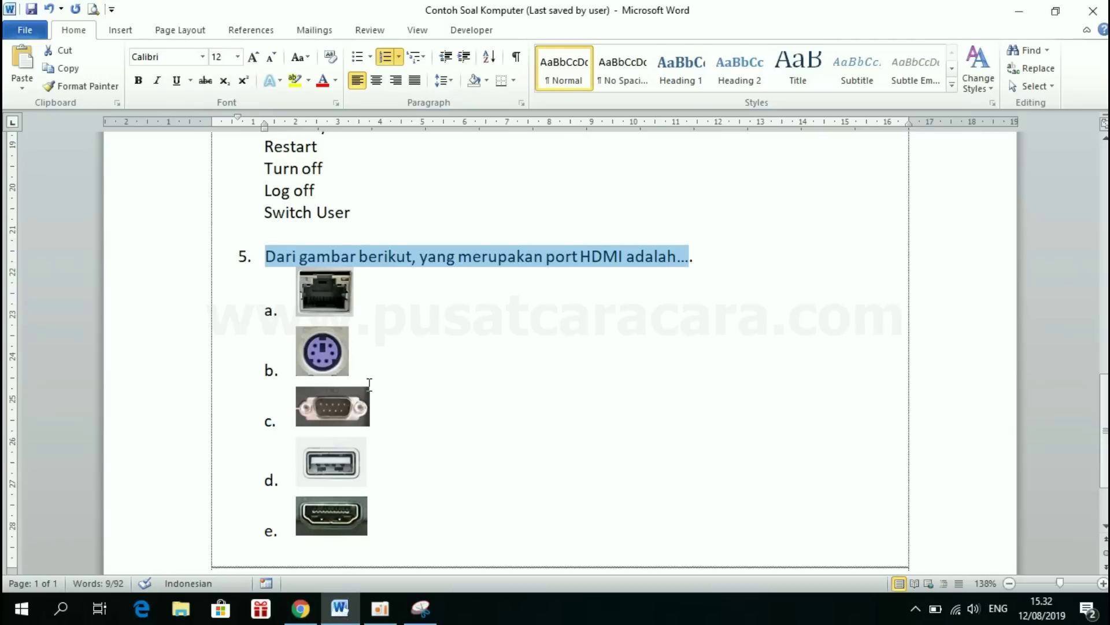
pyautogui.click(451, 323)
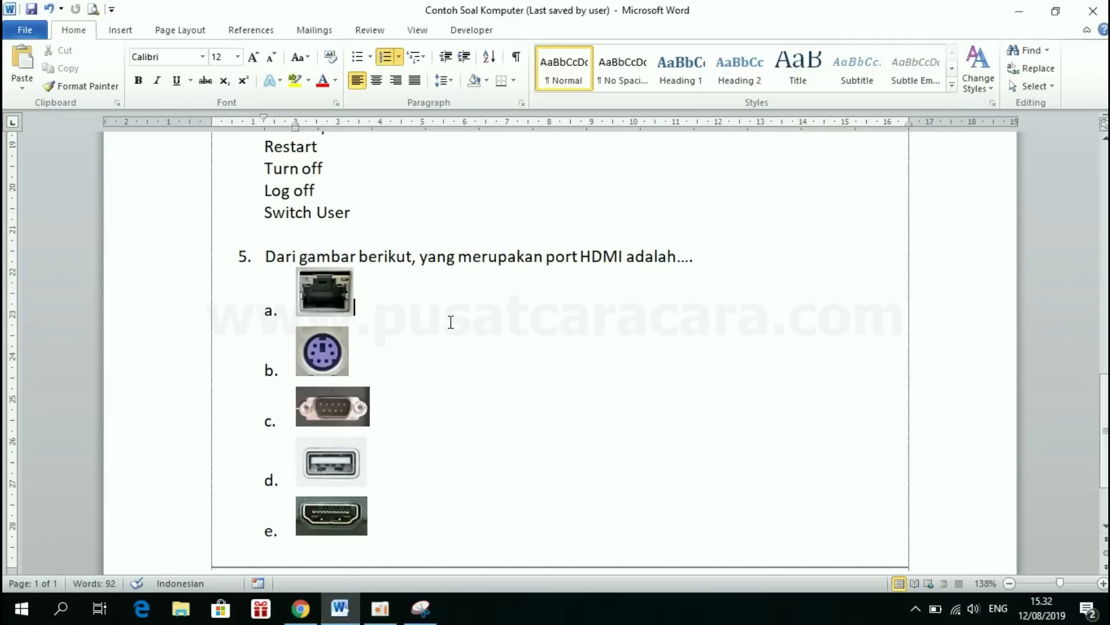
pyautogui.scroll(-2, 450, 322)
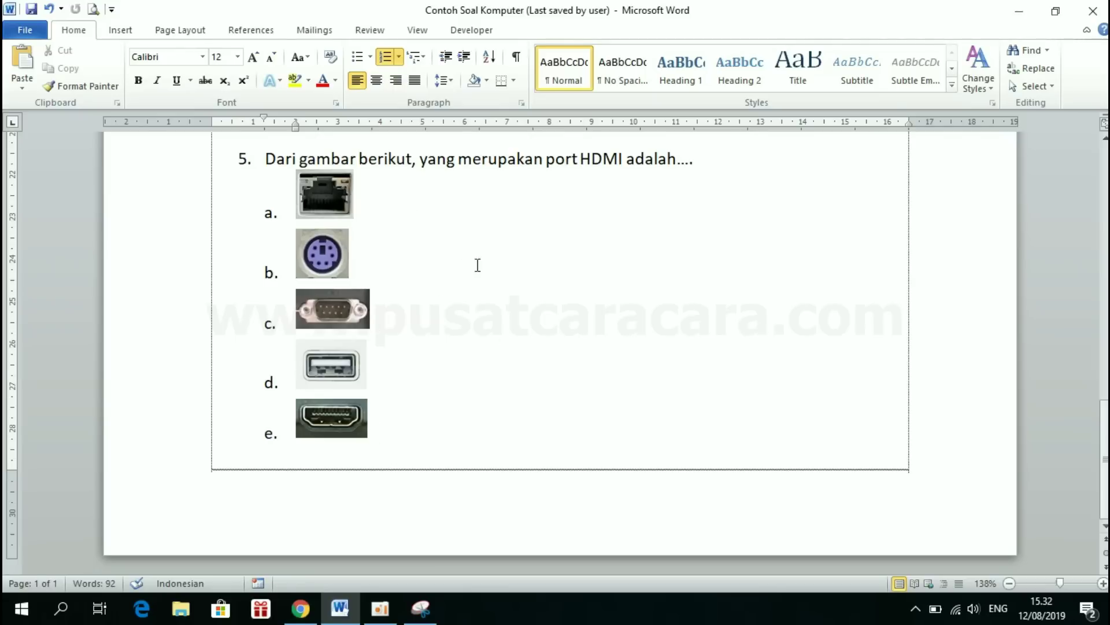
pyautogui.click(300, 608)
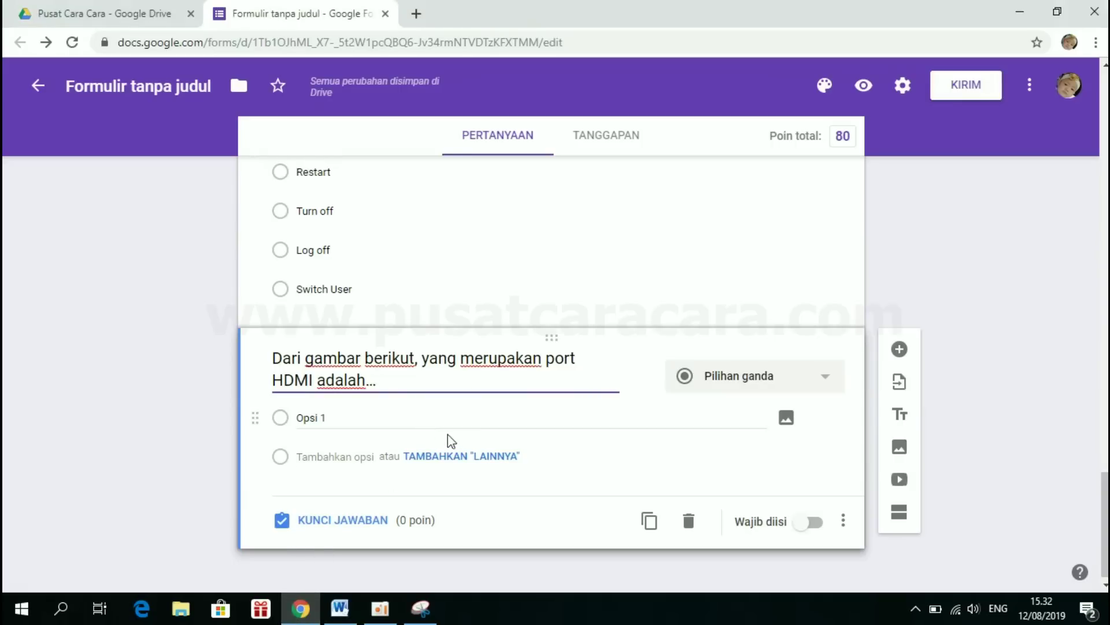
pyautogui.click(340, 609)
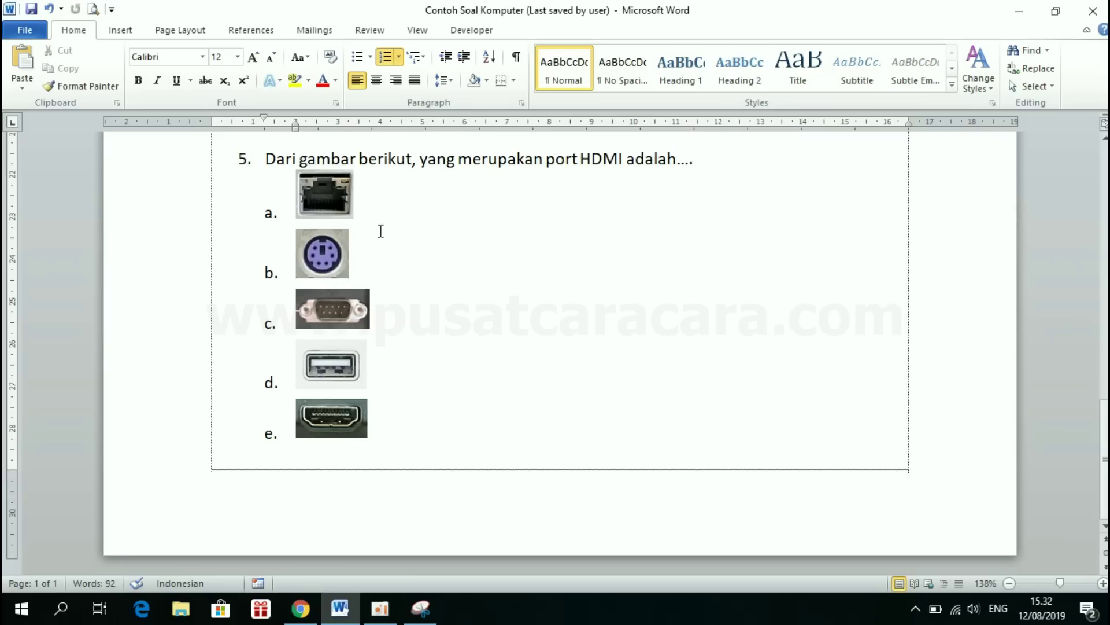
pyautogui.click(328, 200)
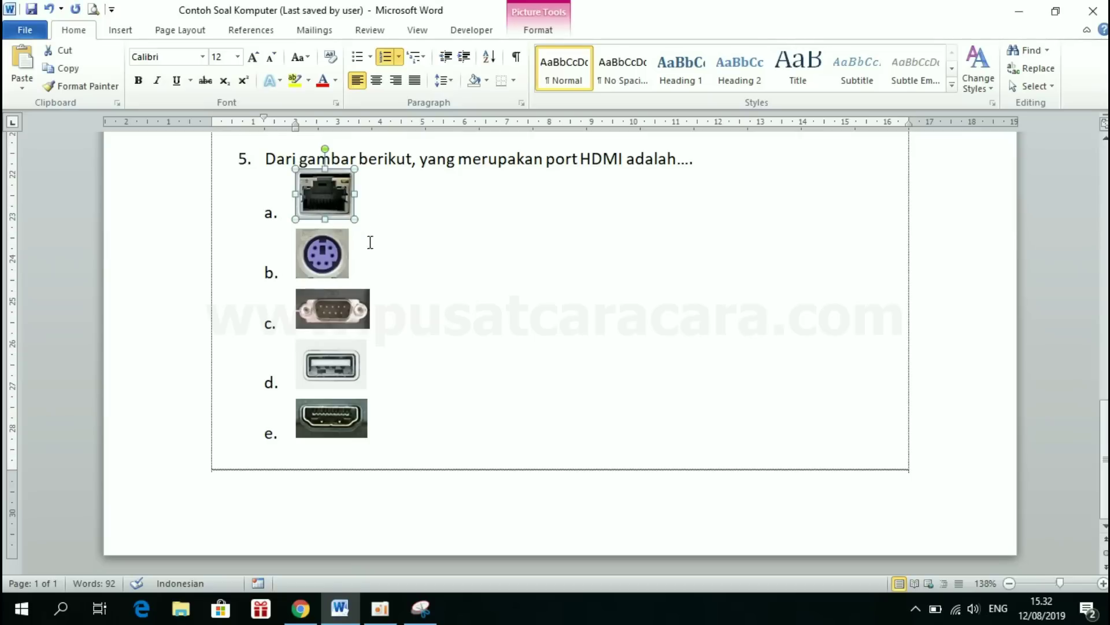
pyautogui.scroll(5, 409, 297)
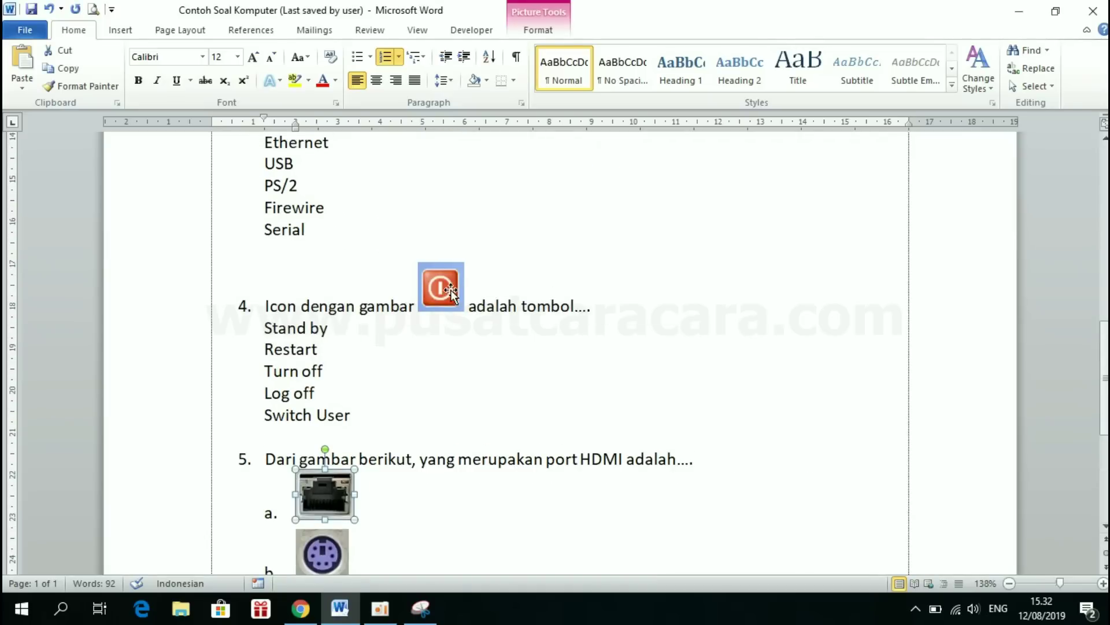
pyautogui.scroll(-3, 416, 387)
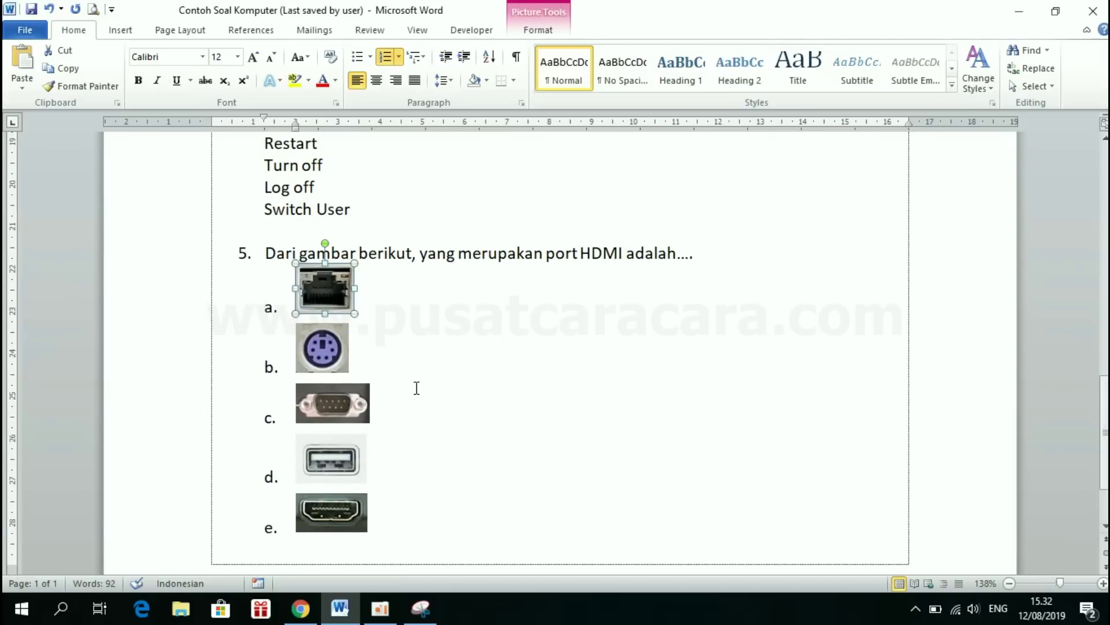
pyautogui.click(376, 299)
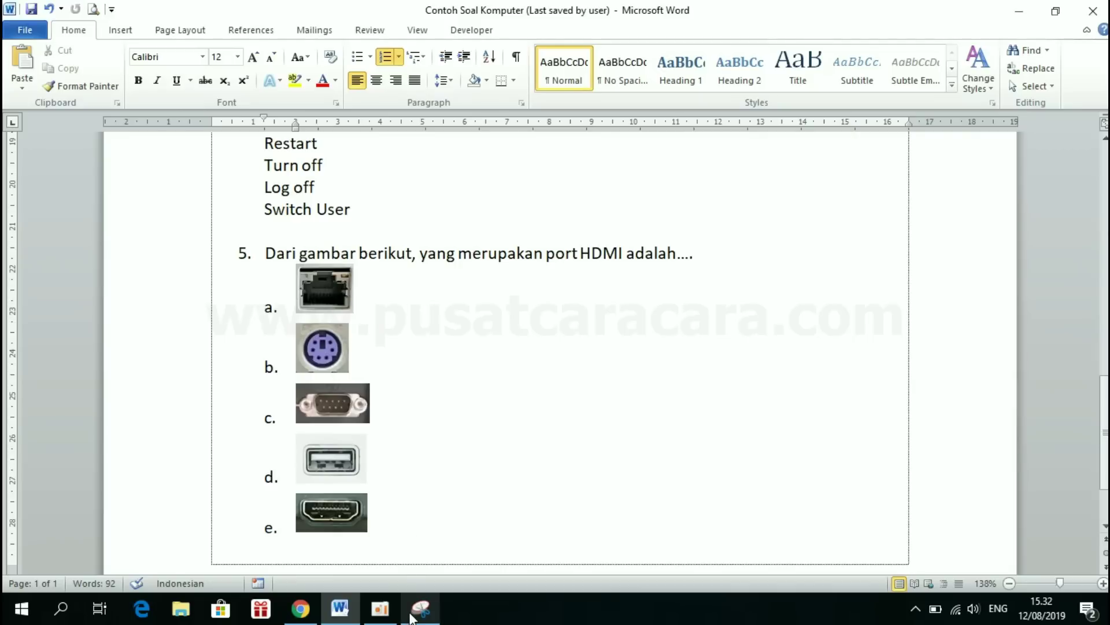
pyautogui.moveTo(421, 608)
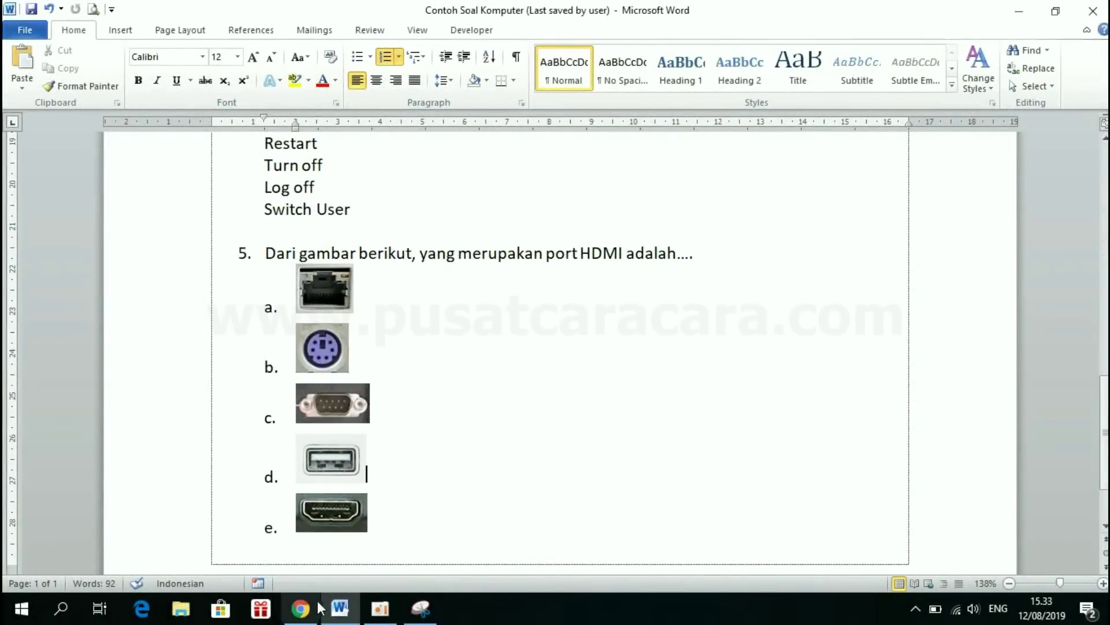
pyautogui.click(316, 611)
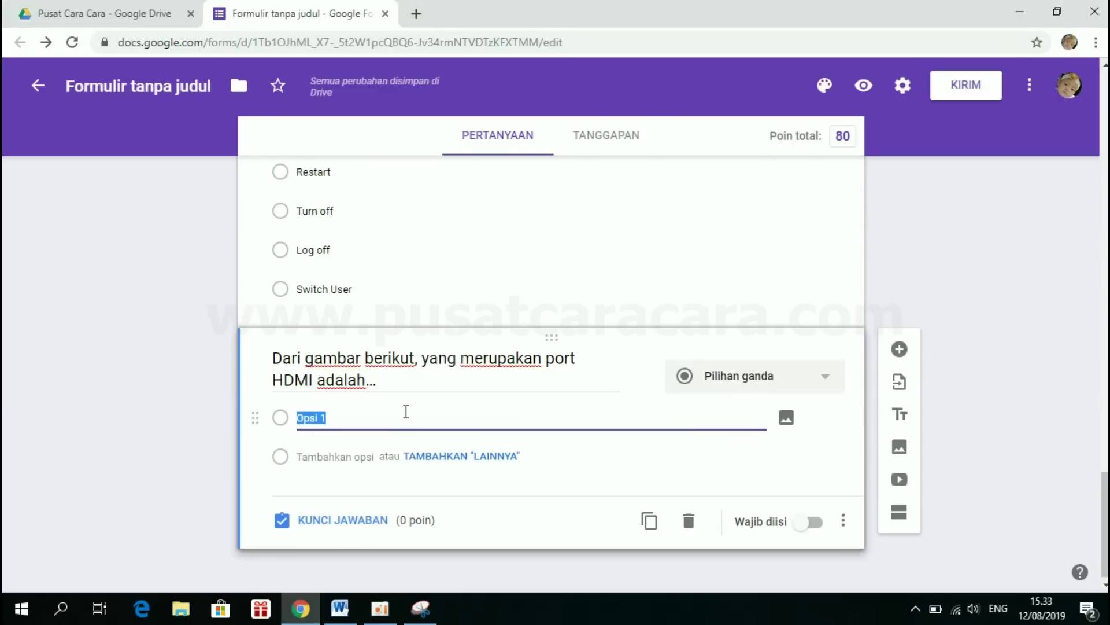
# - Clear Opsi 1's text, upload the 220px-Ethernet_port picture to it, and add a second option
pyautogui.press('BackSpace')
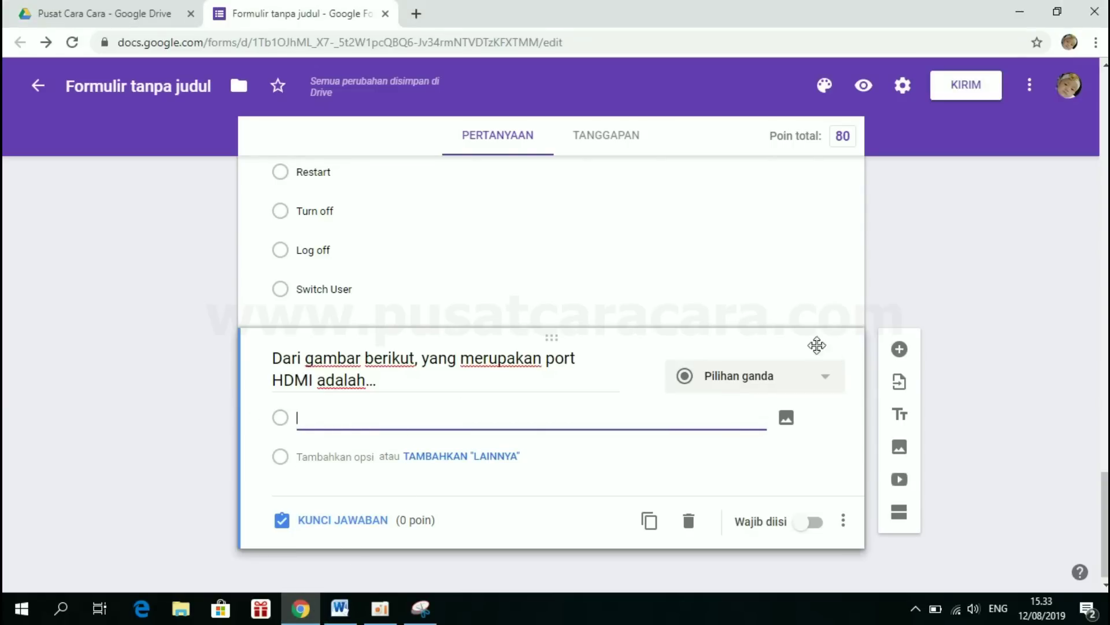
pyautogui.click(787, 421)
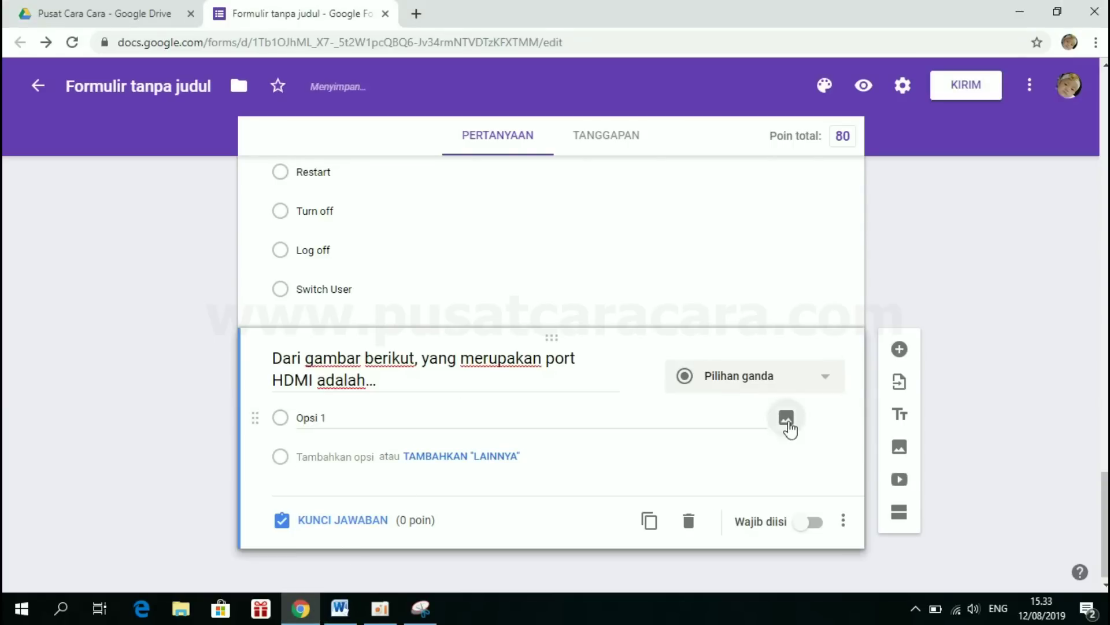
pyautogui.click(565, 368)
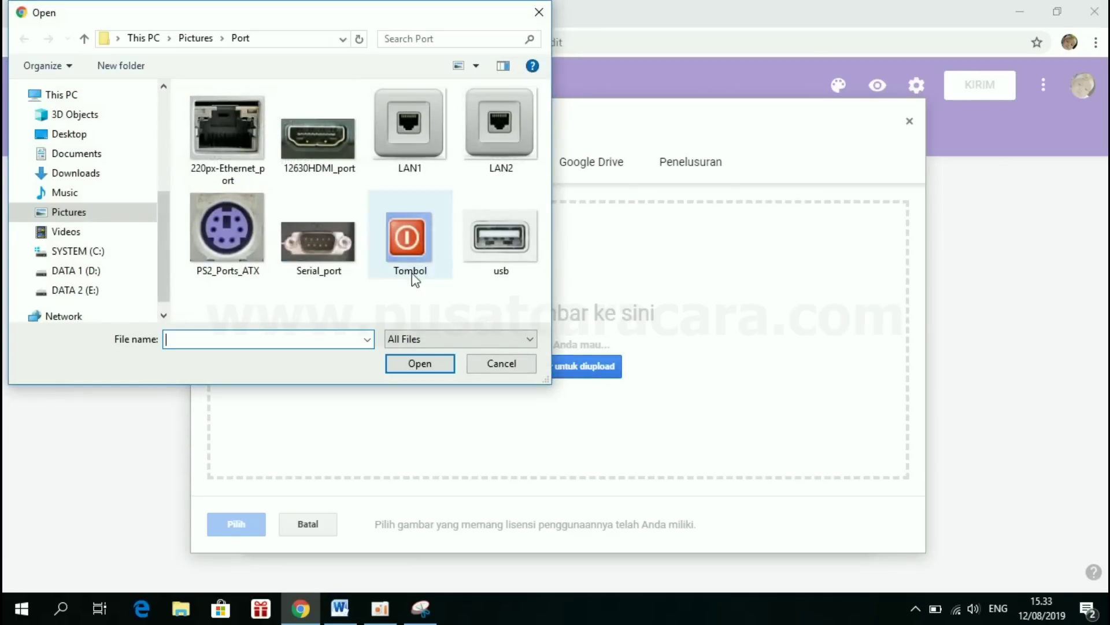
pyautogui.doubleClick(236, 135)
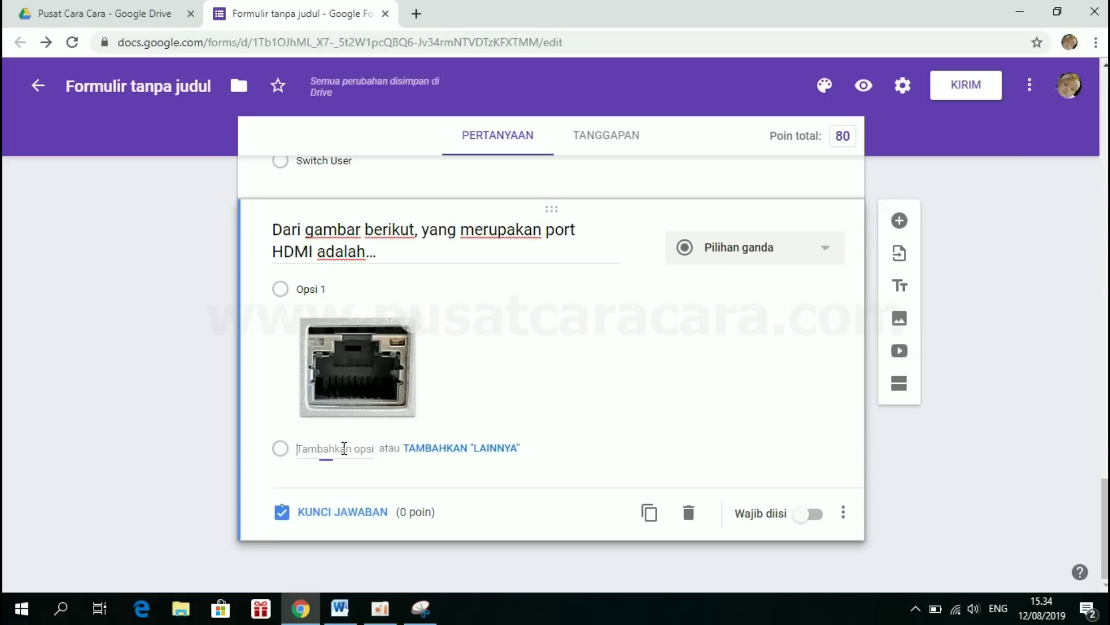
pyautogui.click(344, 448)
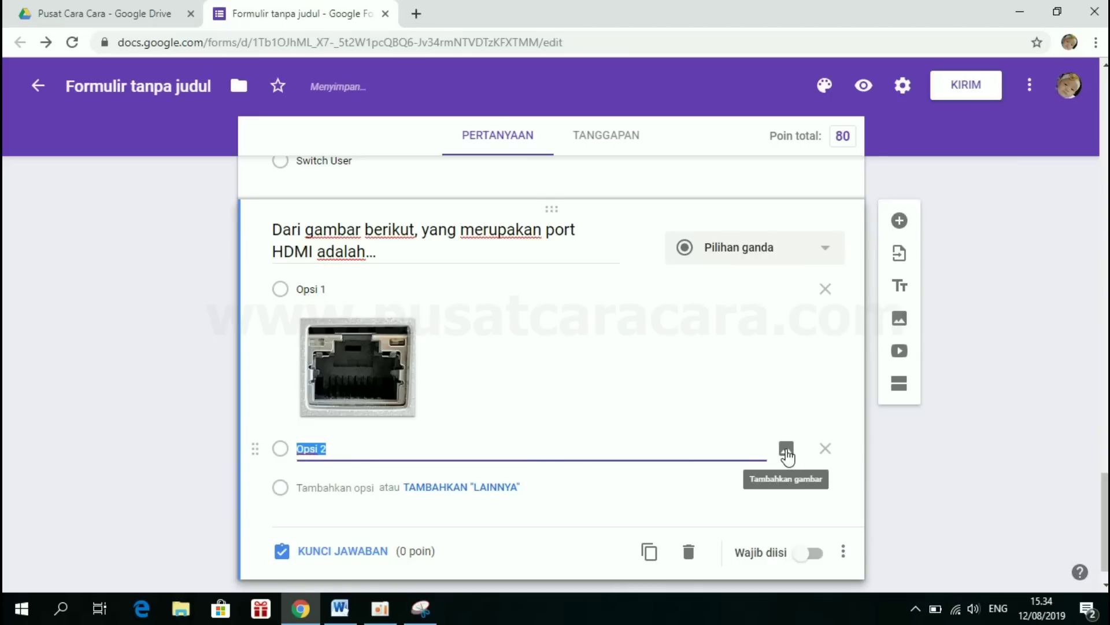
# - Attach the PS2_Ports_ATX picture to the second answer option
pyautogui.click(786, 450)
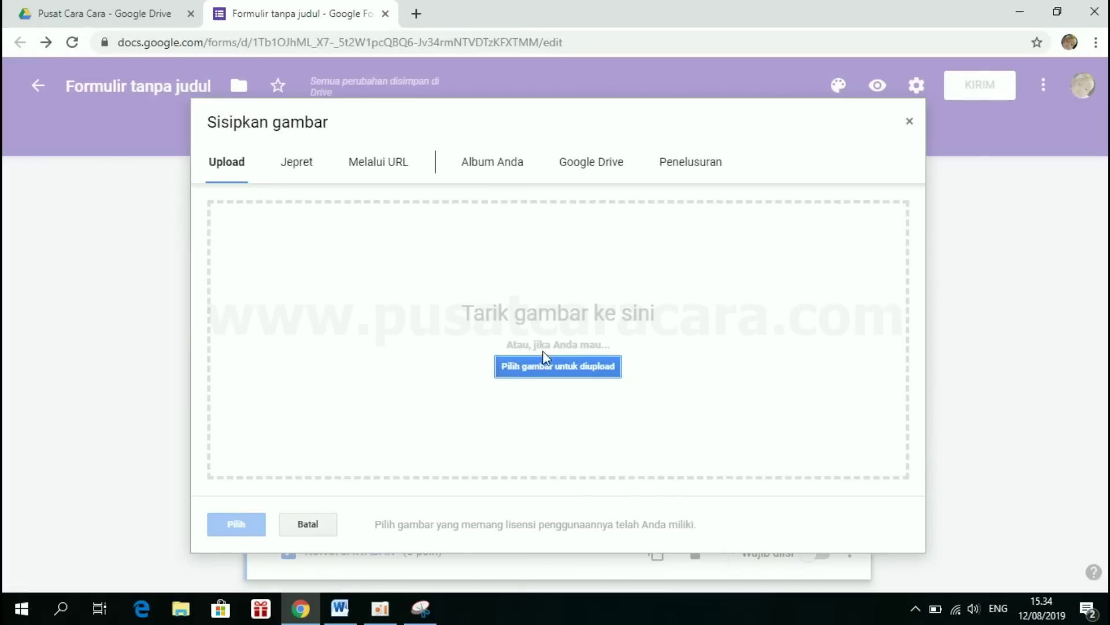
pyautogui.click(540, 374)
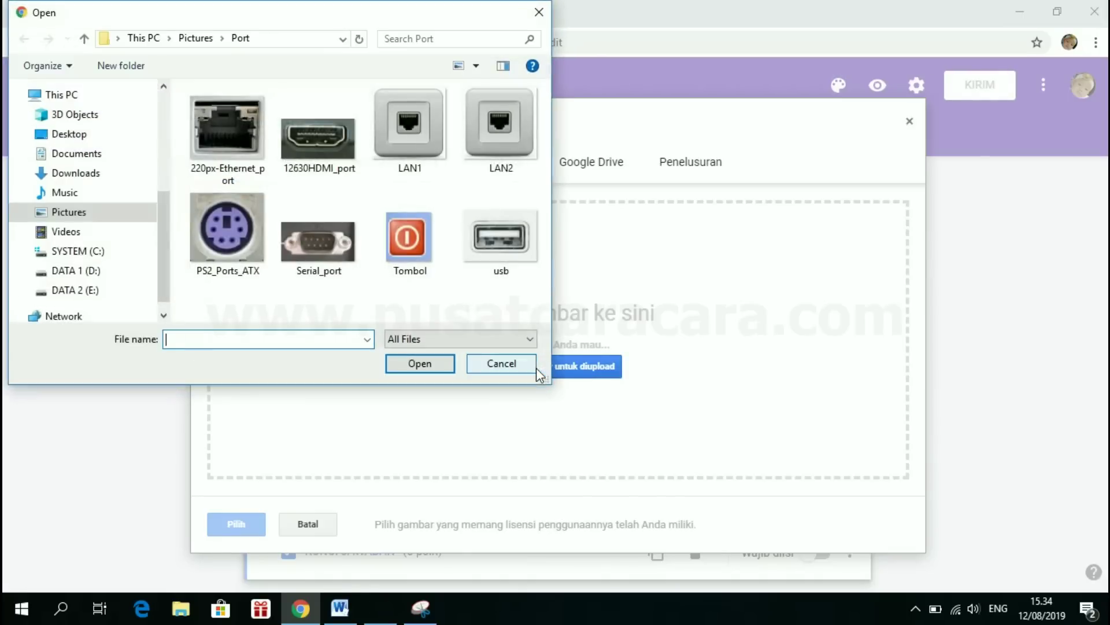
pyautogui.click(339, 608)
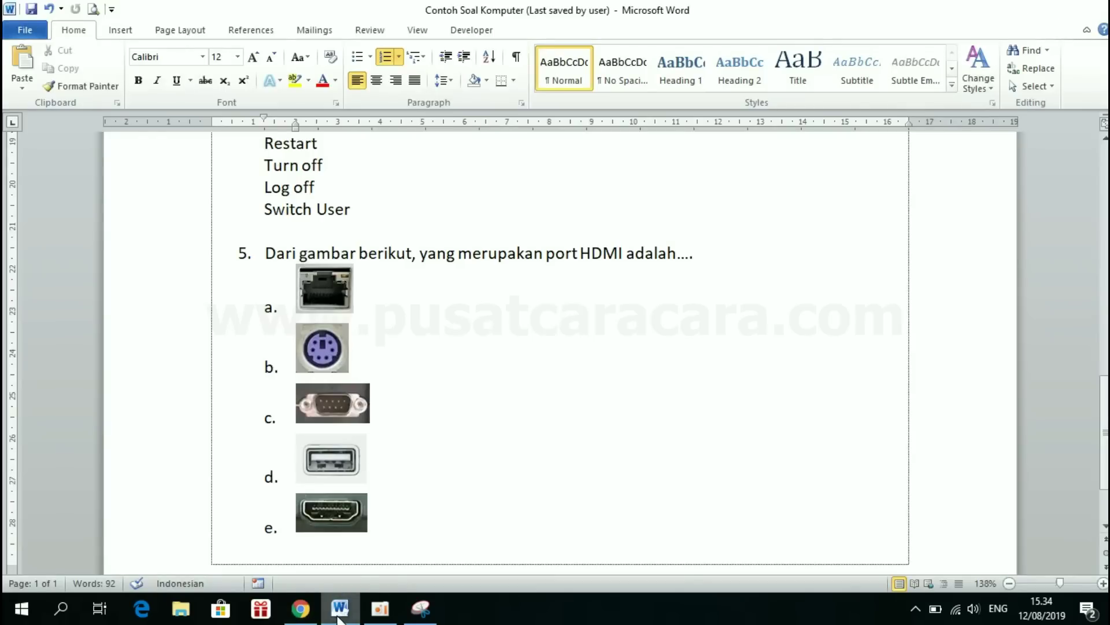
pyautogui.click(339, 608)
pyautogui.doubleClick(242, 249)
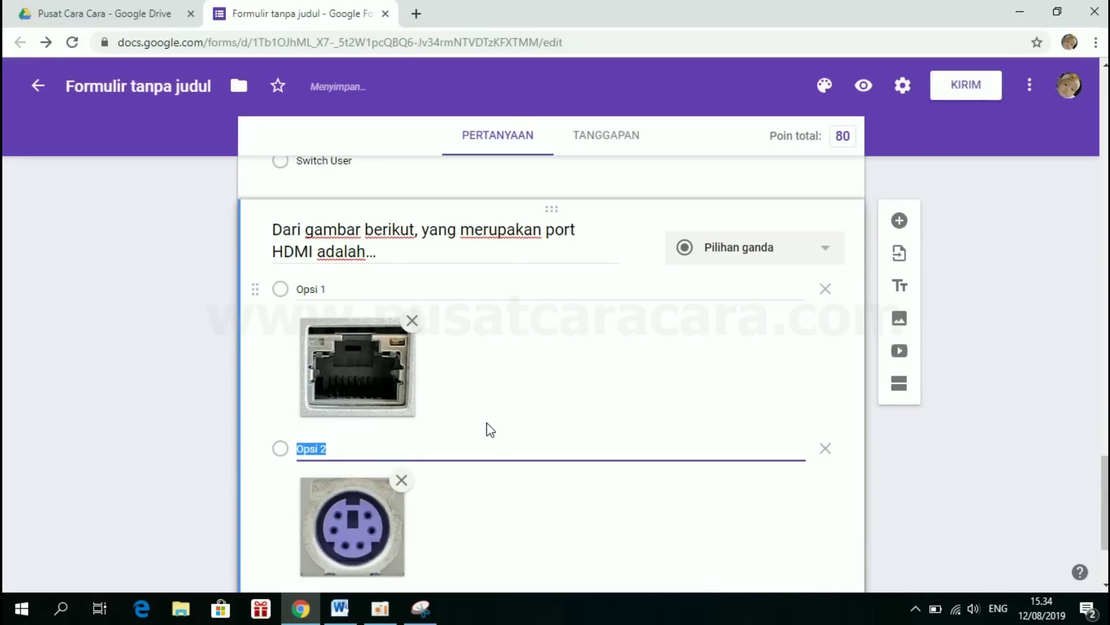
pyautogui.scroll(-1, 486, 441)
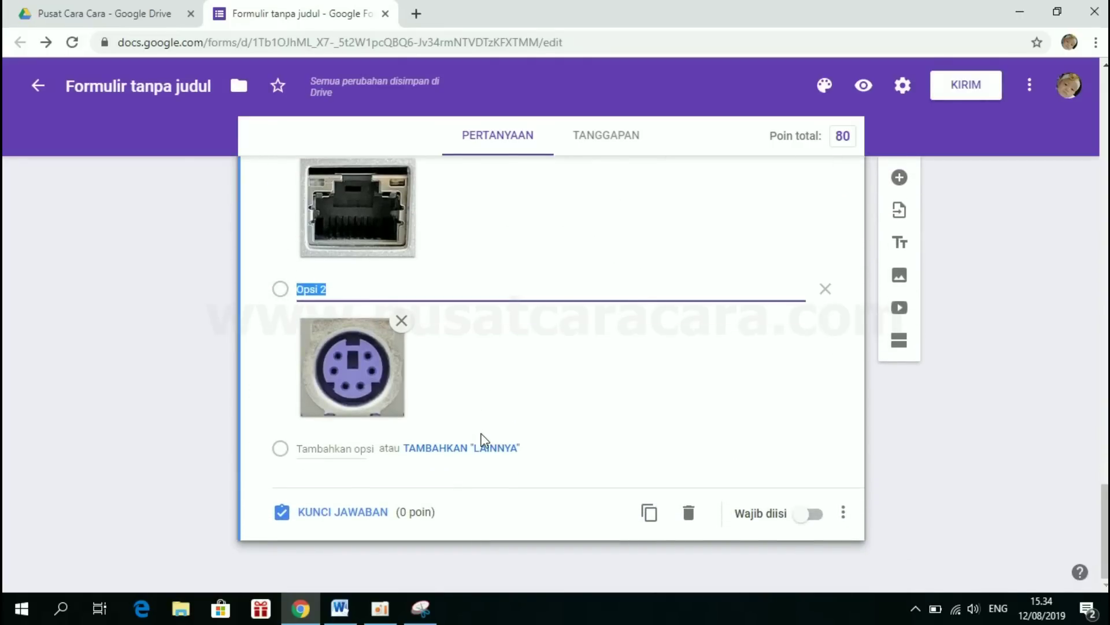
# - Add a third answer option showing the Serial_port picture
pyautogui.click(333, 454)
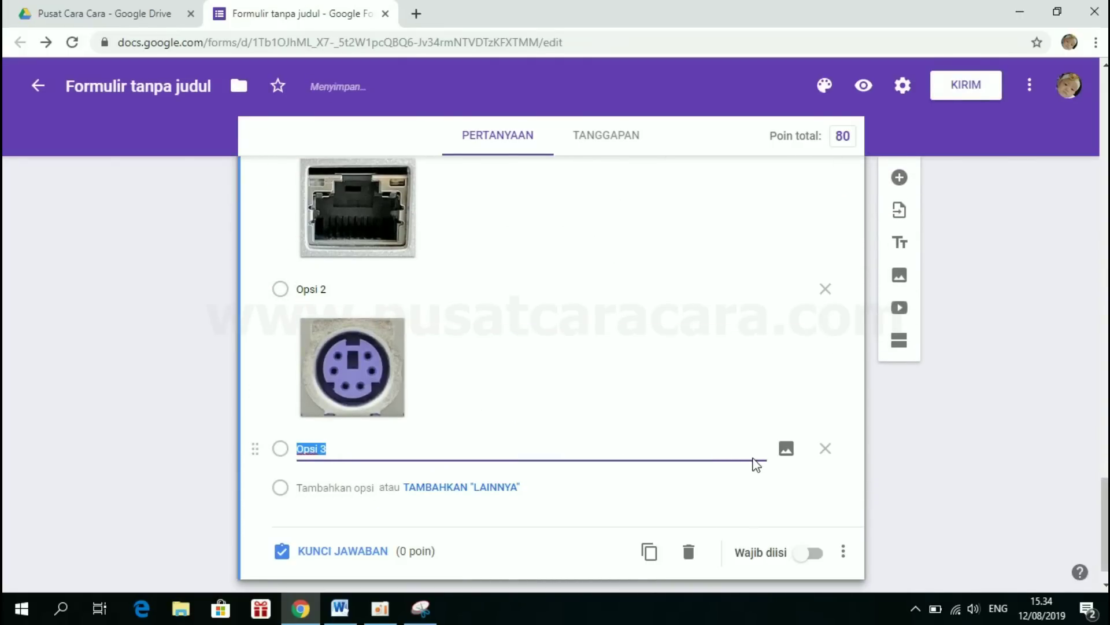
pyautogui.click(788, 450)
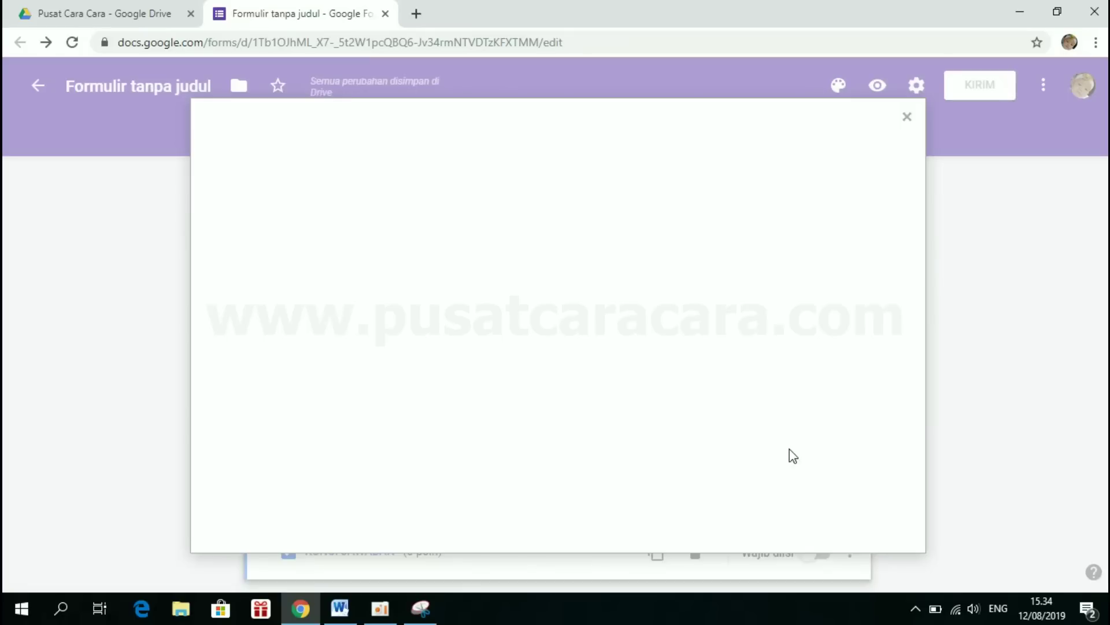
pyautogui.click(575, 368)
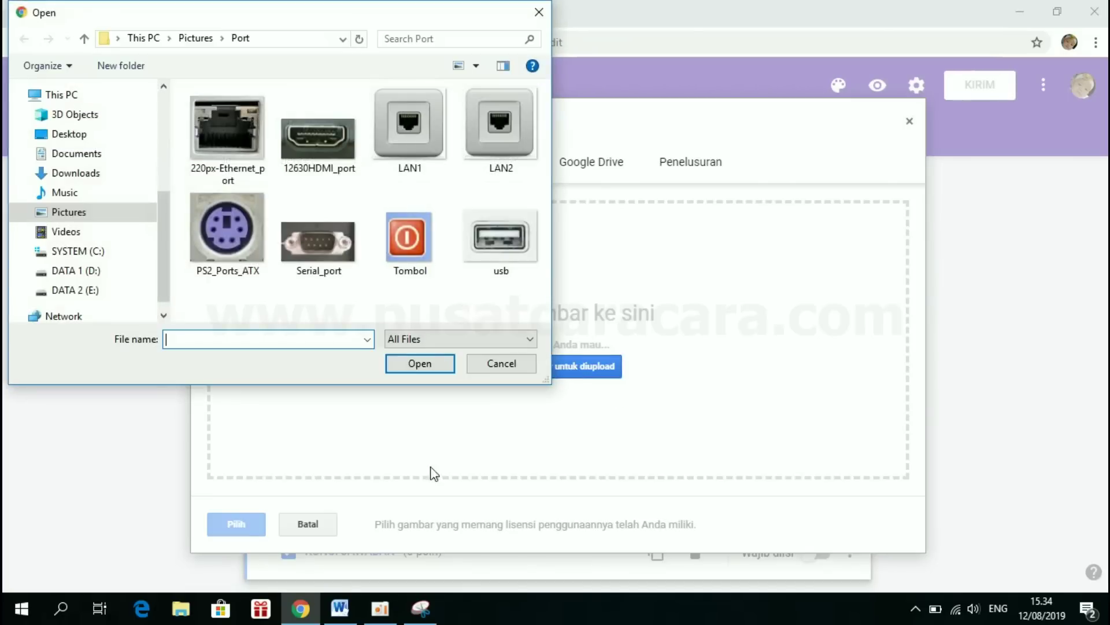
pyautogui.click(326, 238)
pyautogui.doubleClick(327, 237)
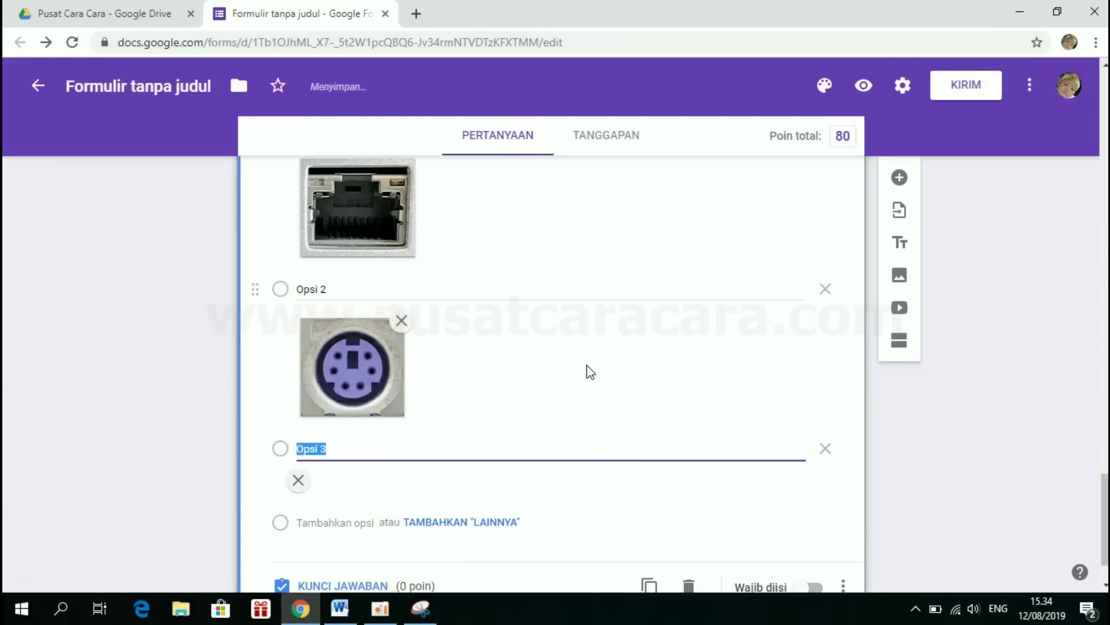
pyautogui.scroll(-3, 451, 470)
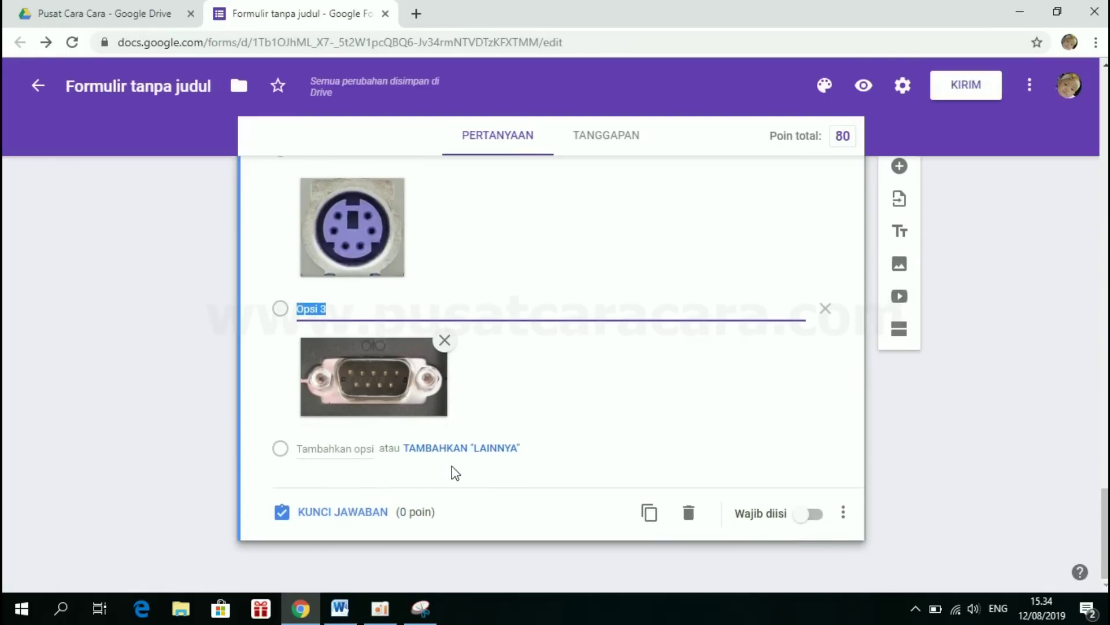
# - Add a fourth answer option showing the usb port picture
pyautogui.click(332, 448)
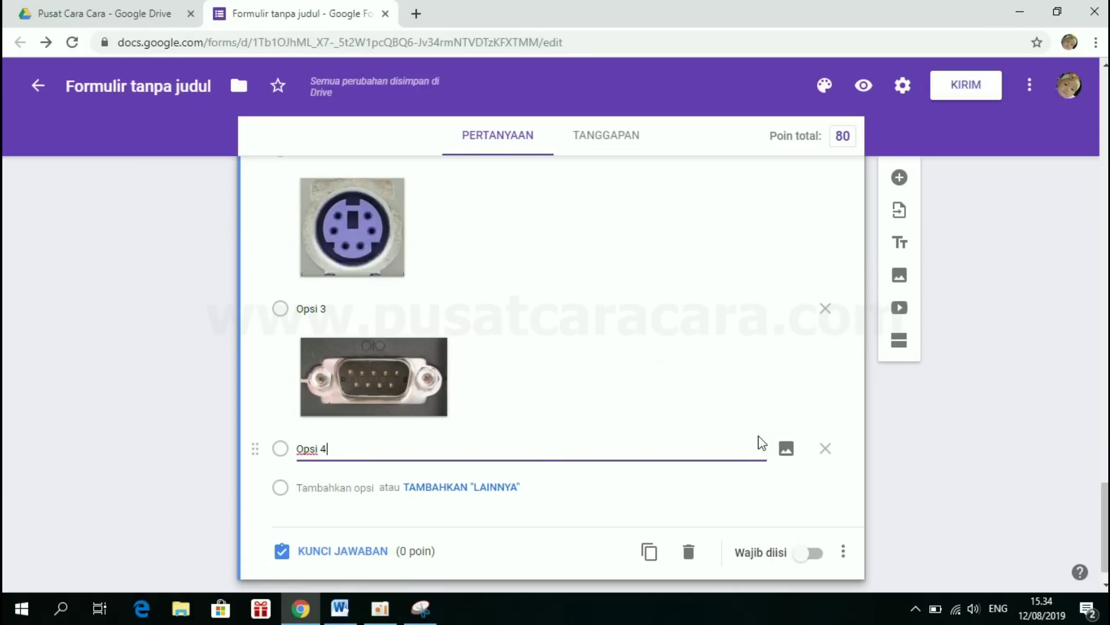
pyautogui.click(787, 448)
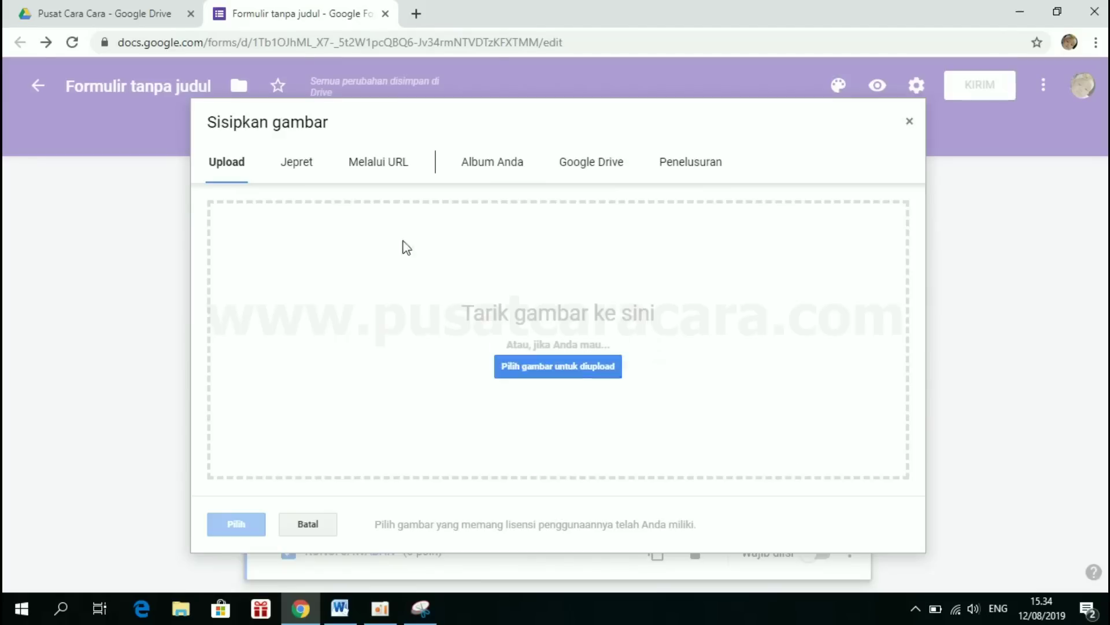
pyautogui.click(540, 370)
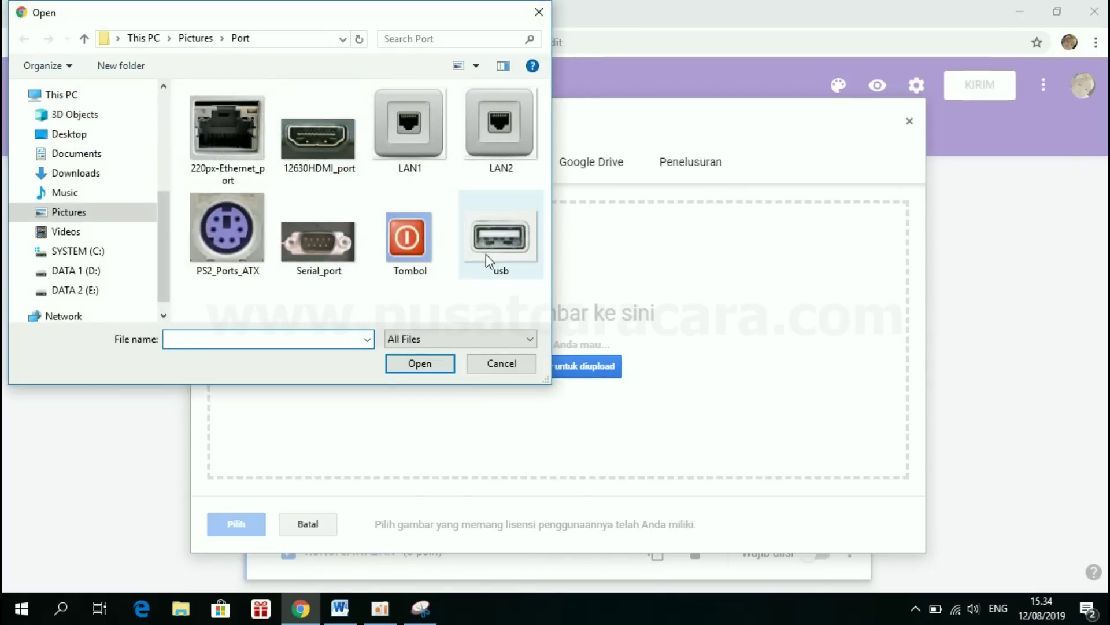
pyautogui.doubleClick(498, 244)
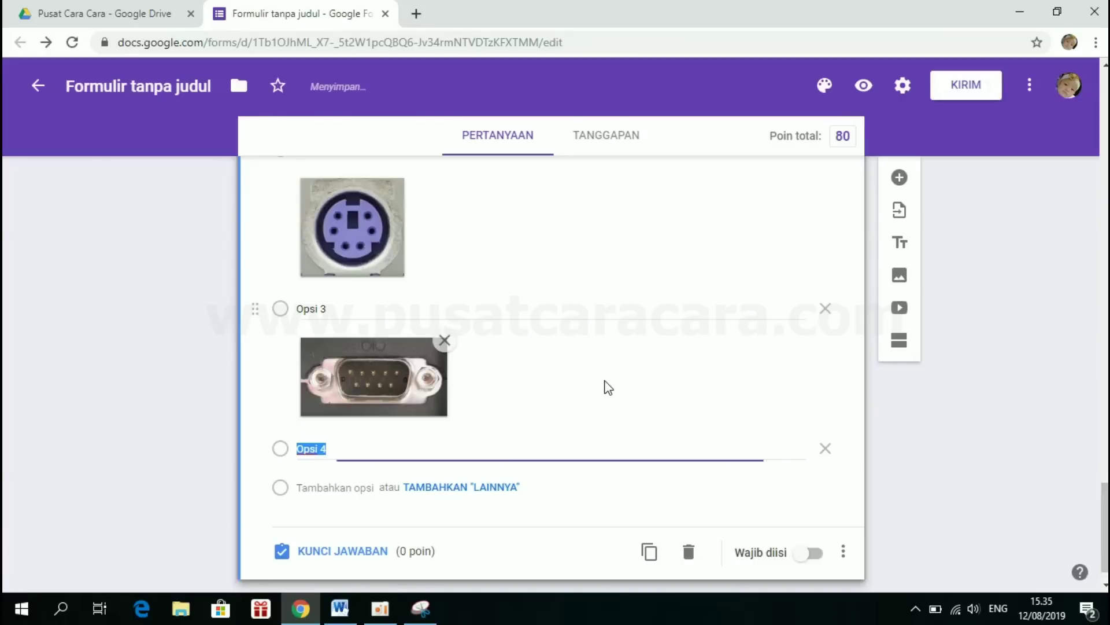
pyautogui.scroll(-3, 468, 461)
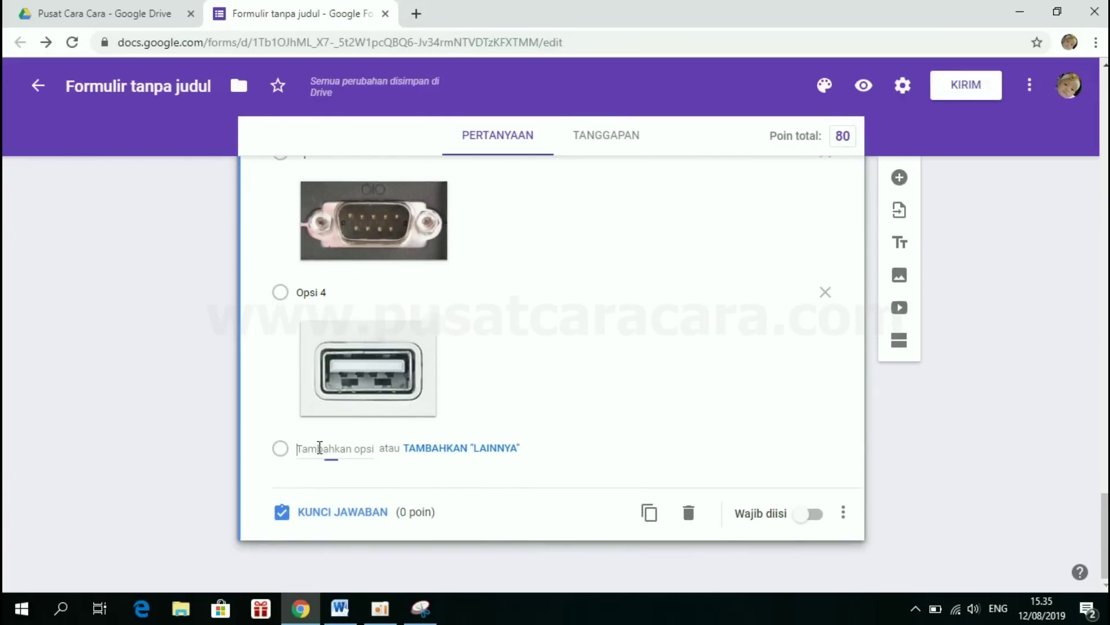
# - Add a fifth answer option showing the 12630HDMI_port picture
pyautogui.click(319, 448)
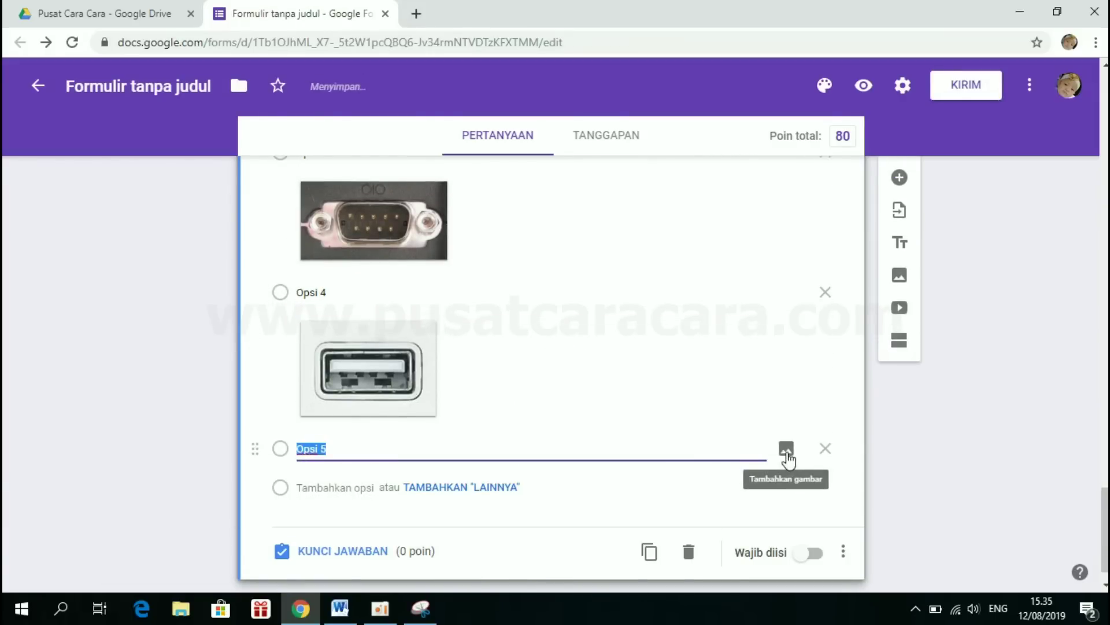
pyautogui.click(789, 450)
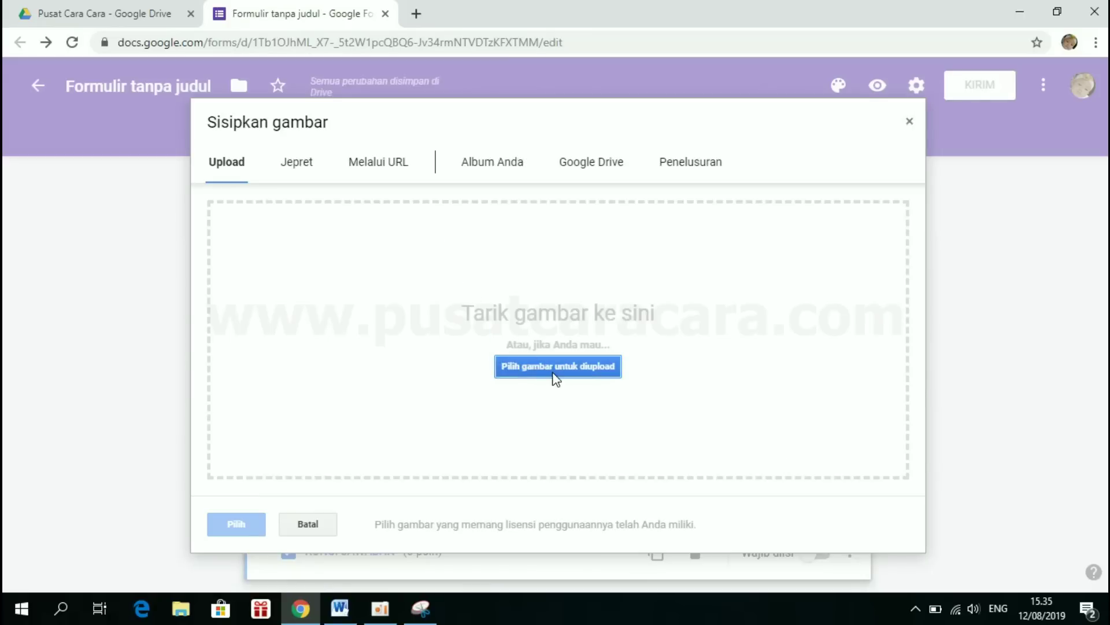
pyautogui.click(554, 370)
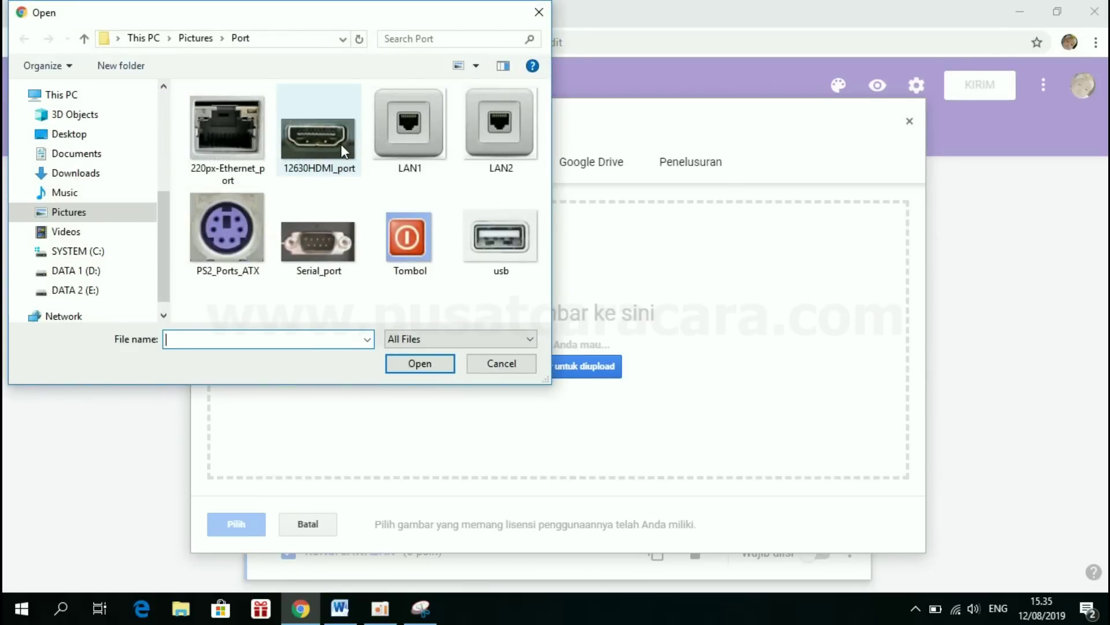
pyautogui.doubleClick(342, 144)
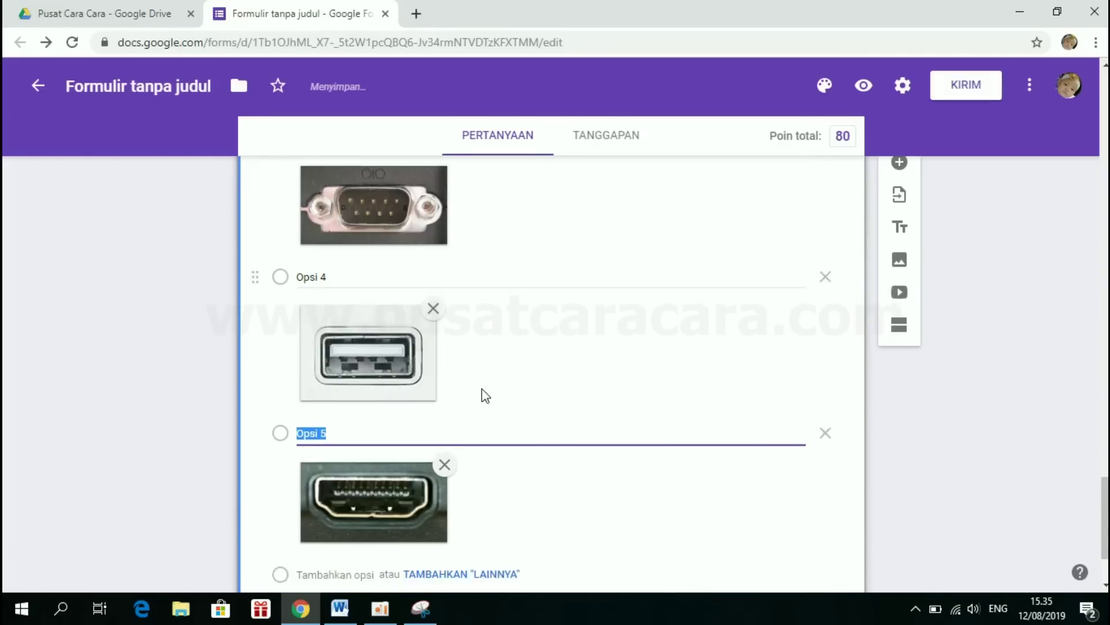
pyautogui.scroll(-1, 481, 388)
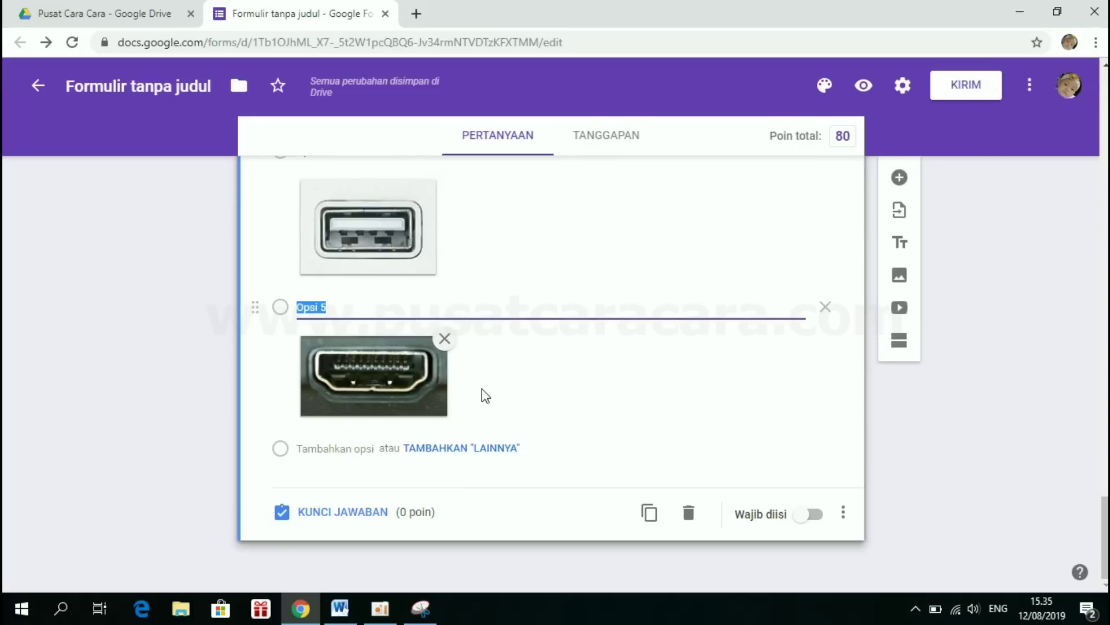
# - Give the HDMI question 20 points with Opsi 5, the HDMI port picture, as correct
pyautogui.click(334, 519)
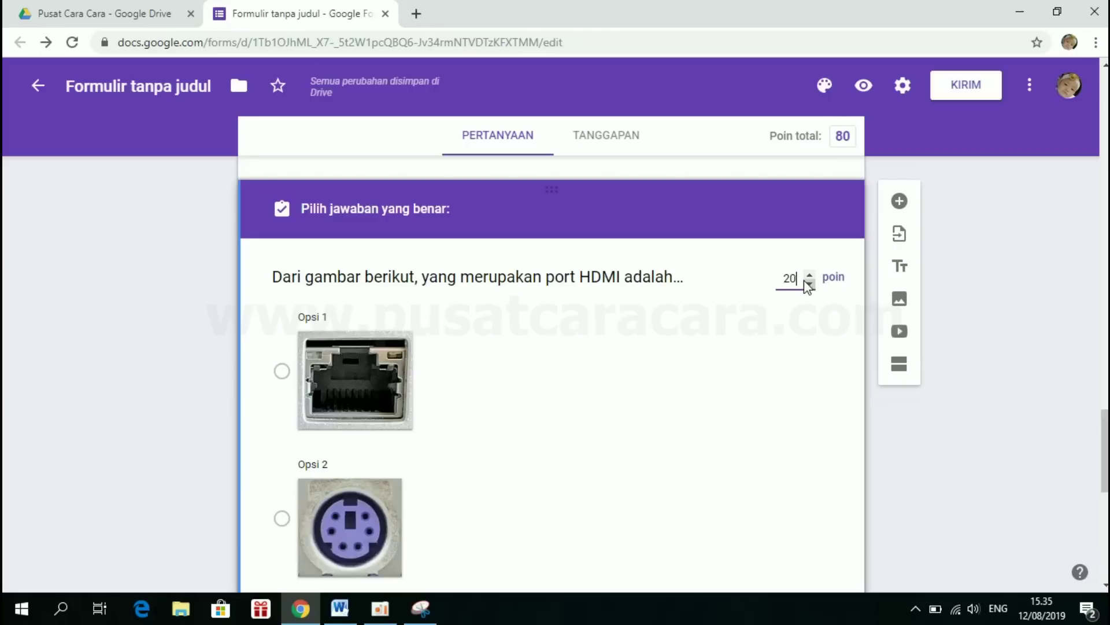
pyautogui.write('20')
pyautogui.scroll(-5, 468, 392)
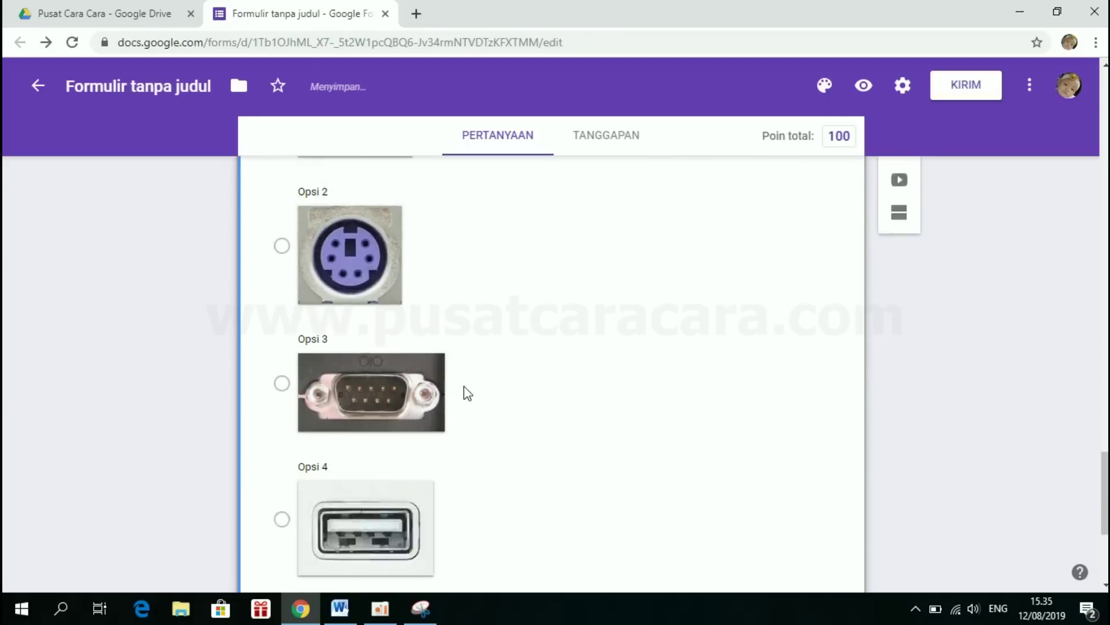
pyautogui.scroll(-4, 467, 393)
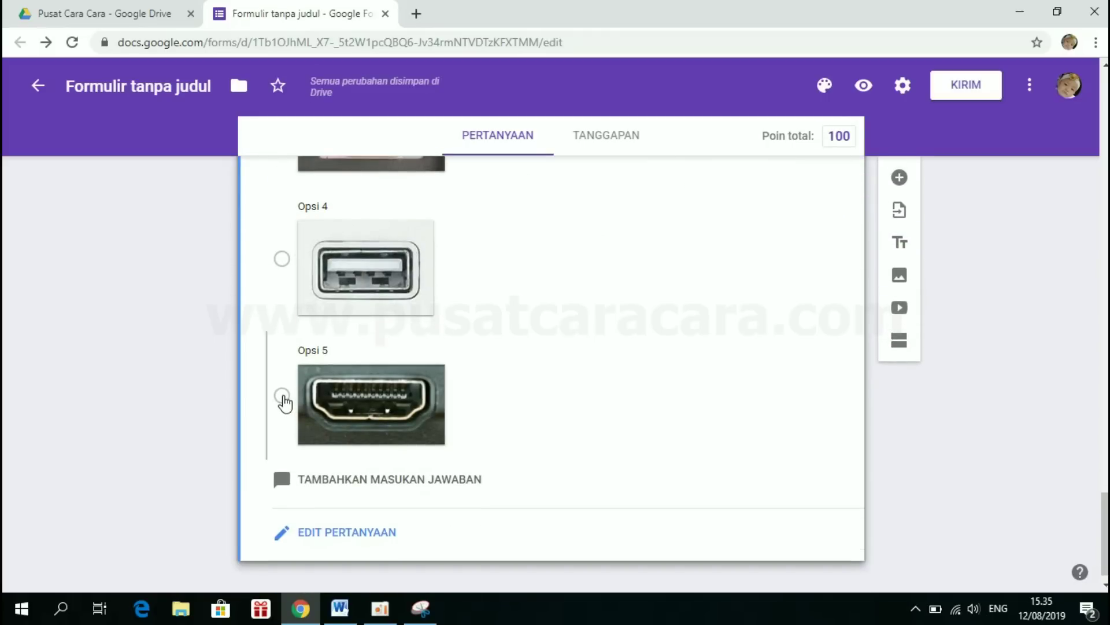
pyautogui.click(282, 395)
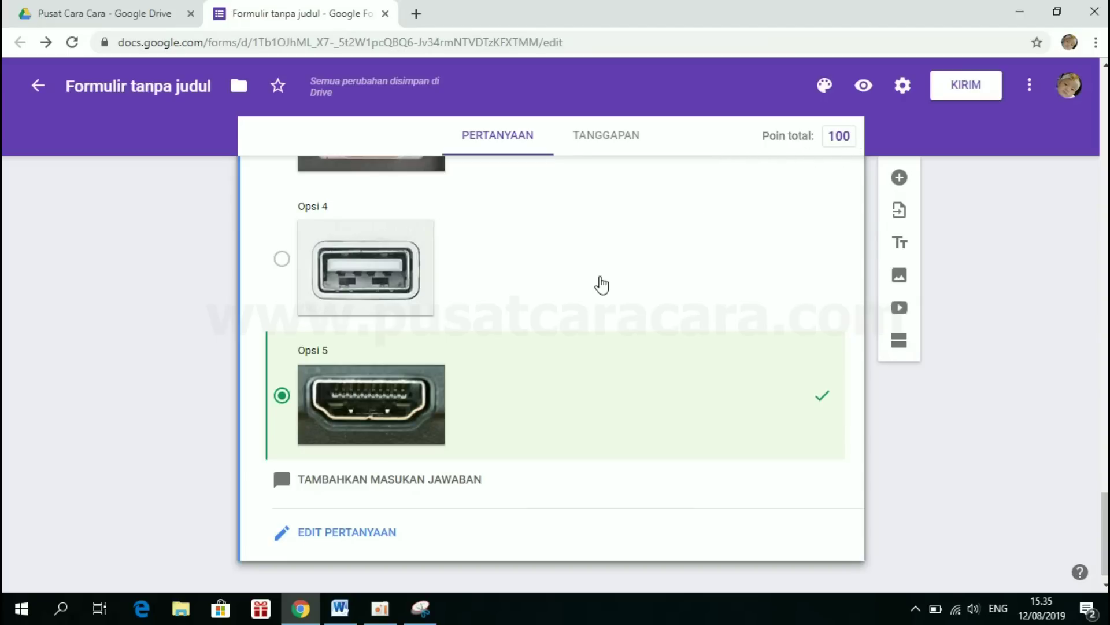
pyautogui.click(337, 539)
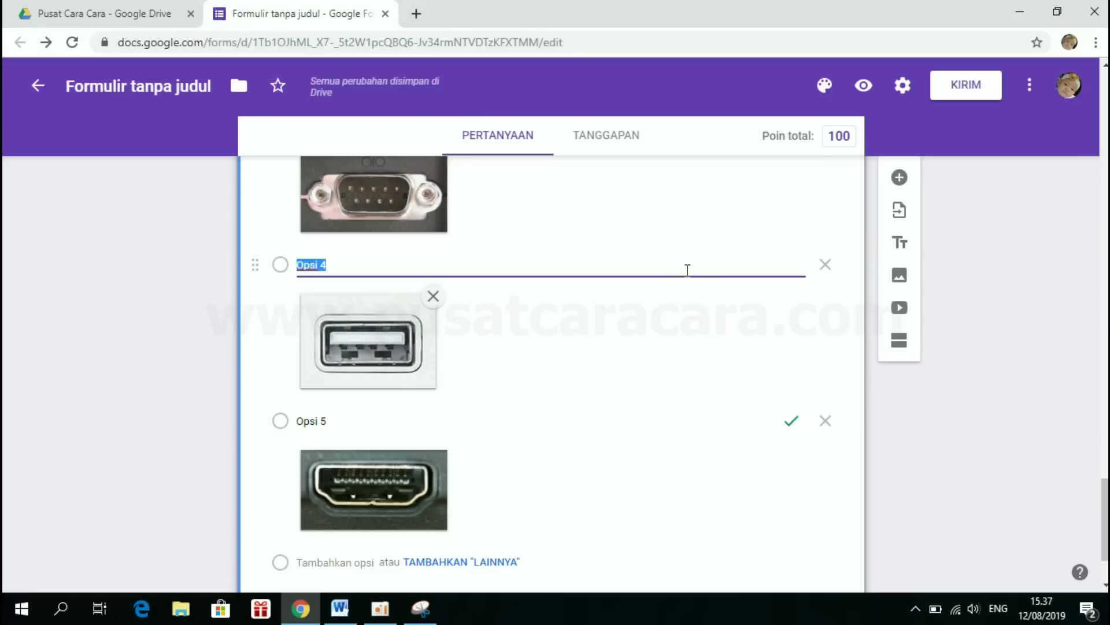
# - Preview the 'Ujian Tengah Semester Ganjil' quiz form as a respondent
pyautogui.click(864, 90)
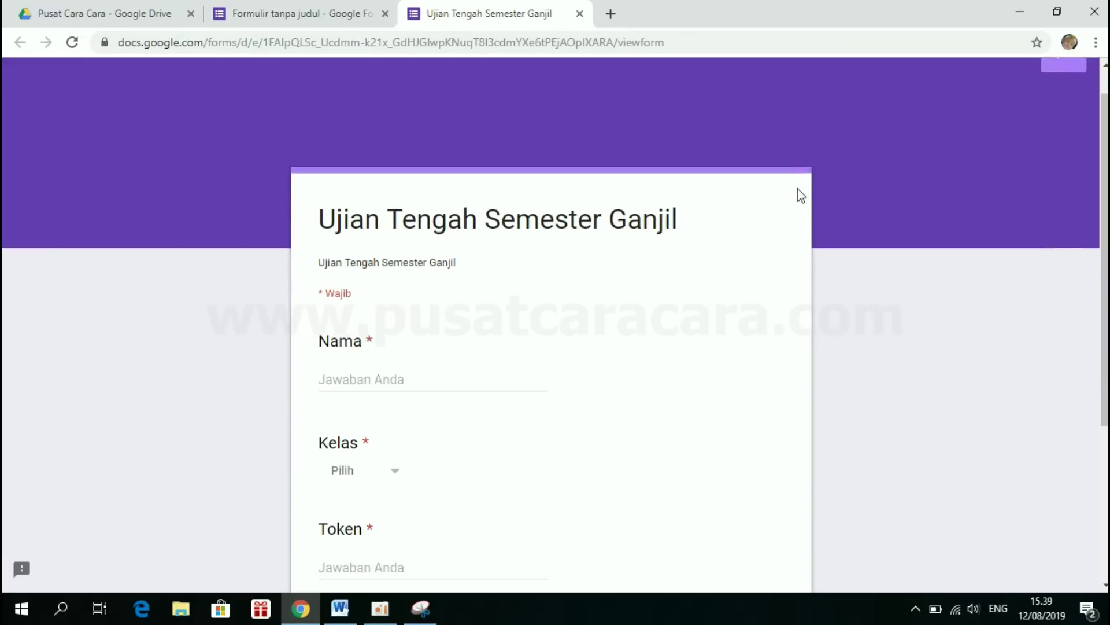
# - Enter Contoh as the name and choose class X-MIPA-1
pyautogui.scroll(-4, 797, 189)
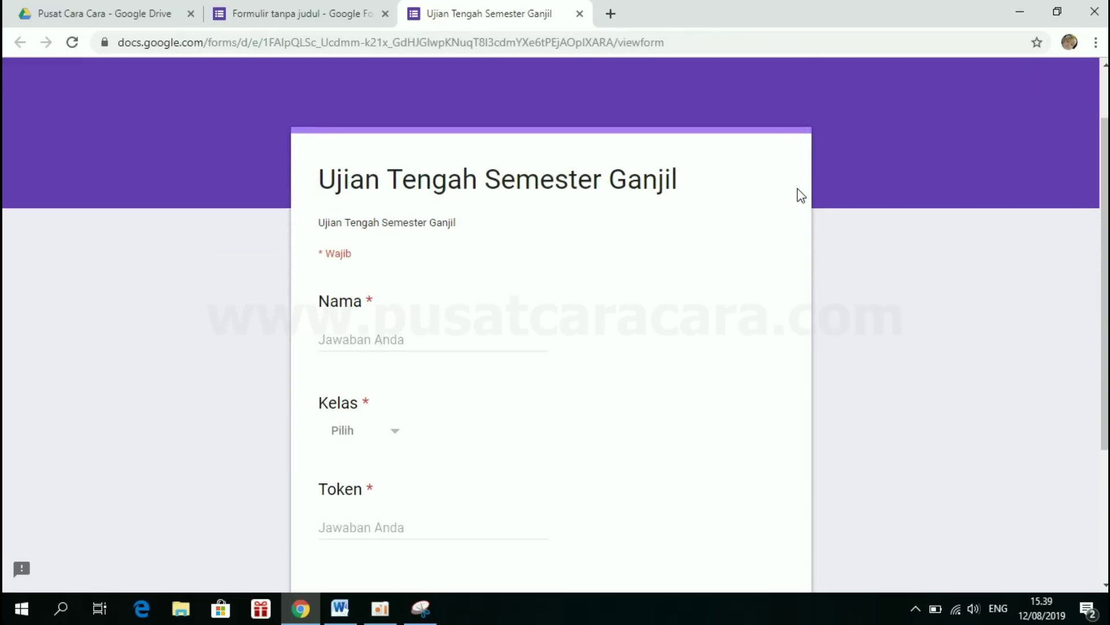
pyautogui.scroll(4, 798, 190)
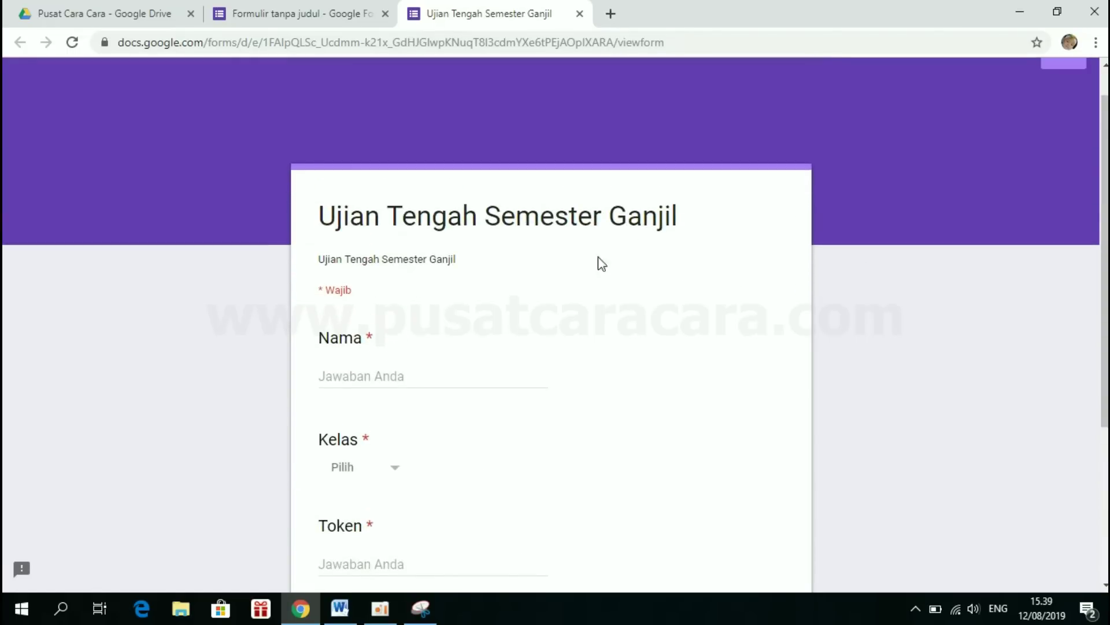
pyautogui.click(354, 376)
pyautogui.scroll(-2, 354, 376)
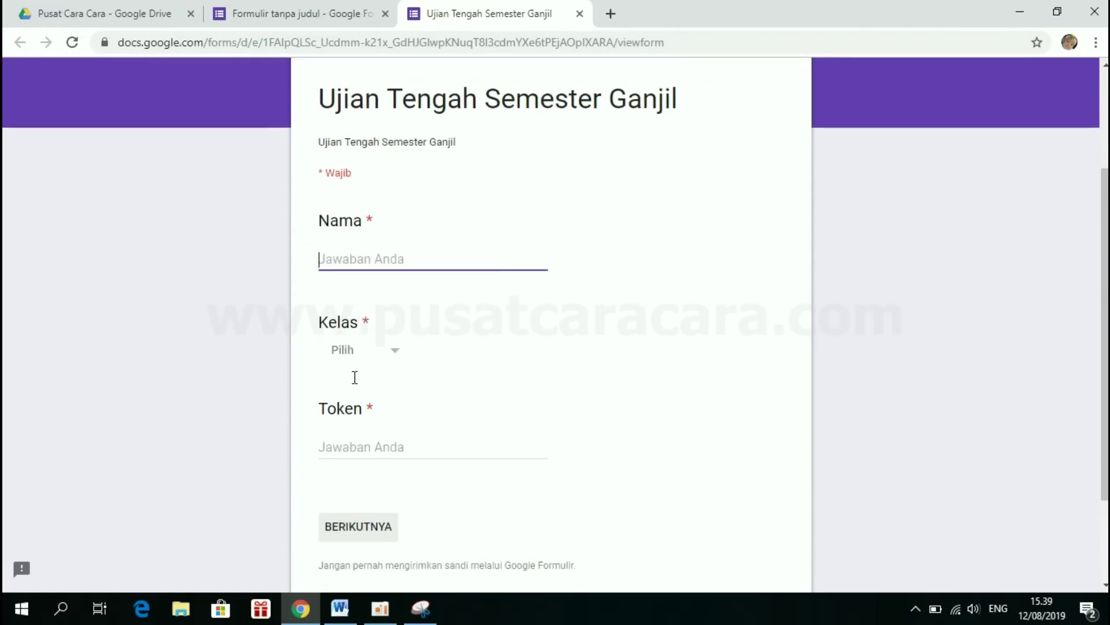
pyautogui.click(380, 452)
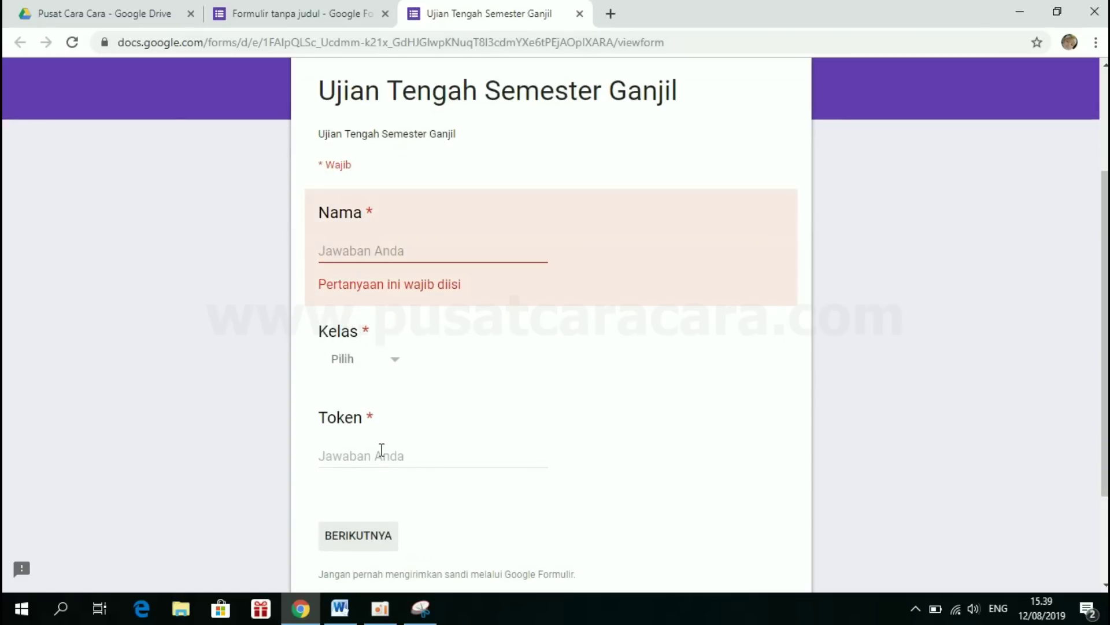
pyautogui.click(378, 250)
pyautogui.write('Contoh')
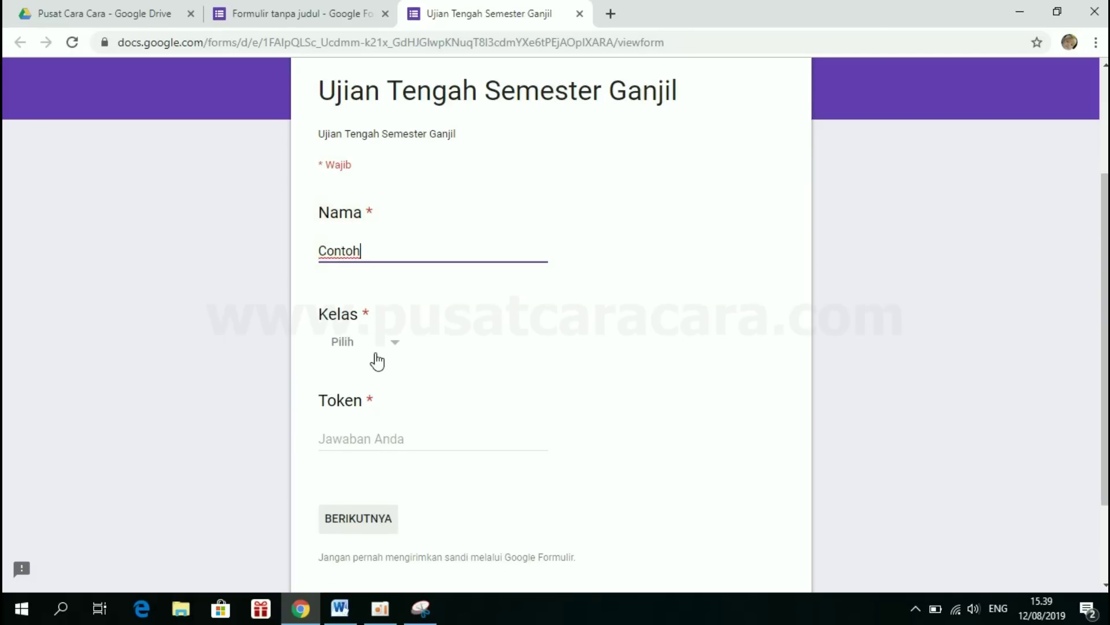
pyautogui.click(377, 359)
pyautogui.click(373, 383)
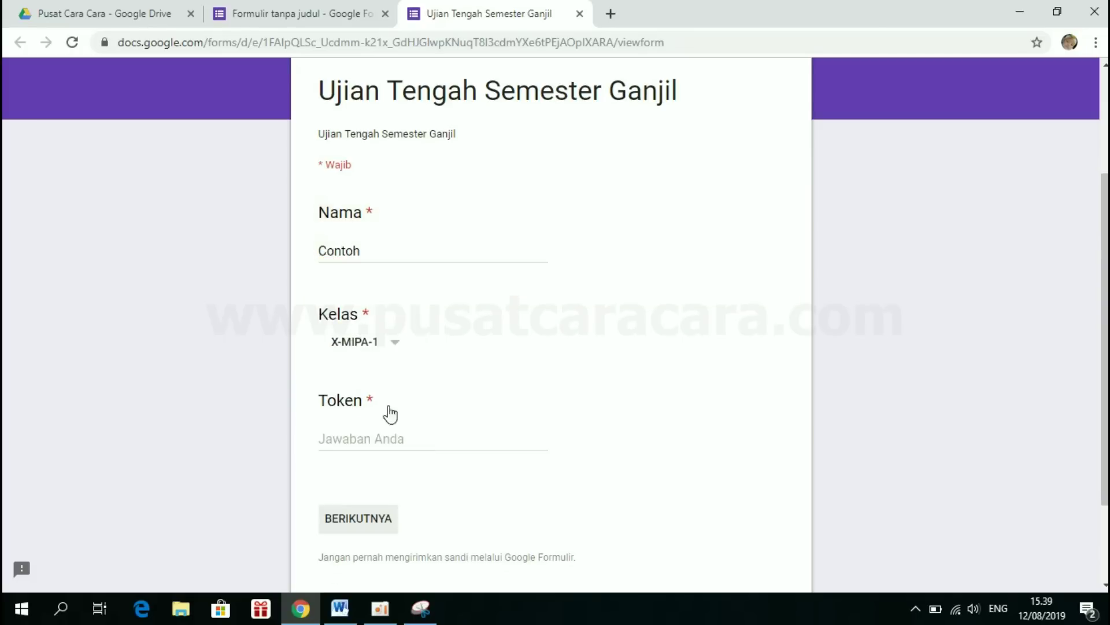
# - Test an incomplete token to get 'Token tidak valid!', then correct the token and continue
pyautogui.click(387, 439)
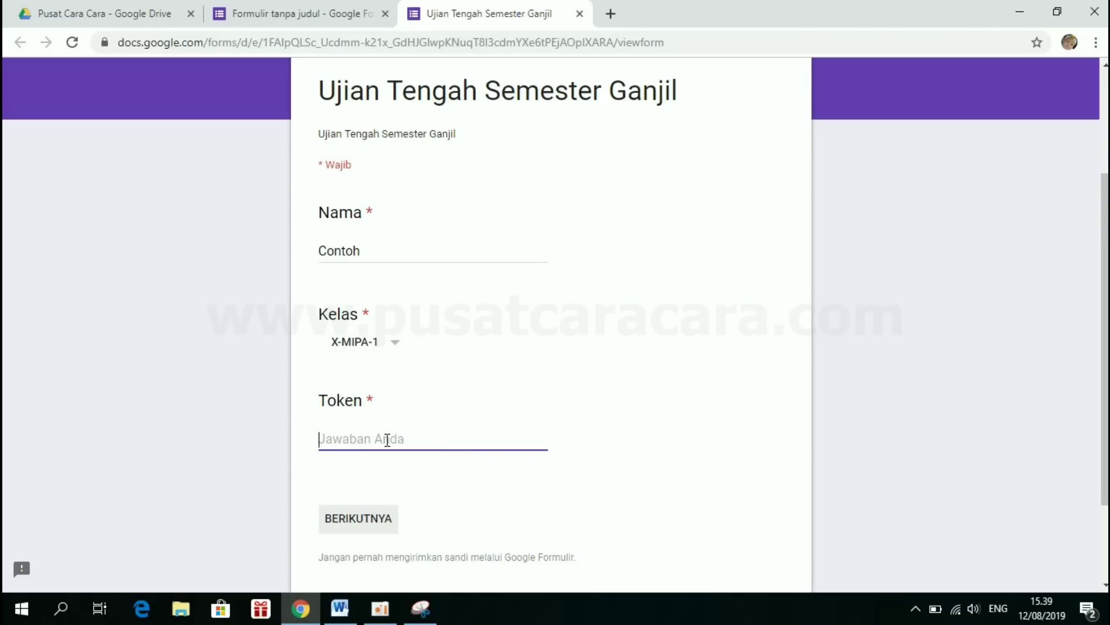
pyautogui.write('ABC12')
pyautogui.click(373, 524)
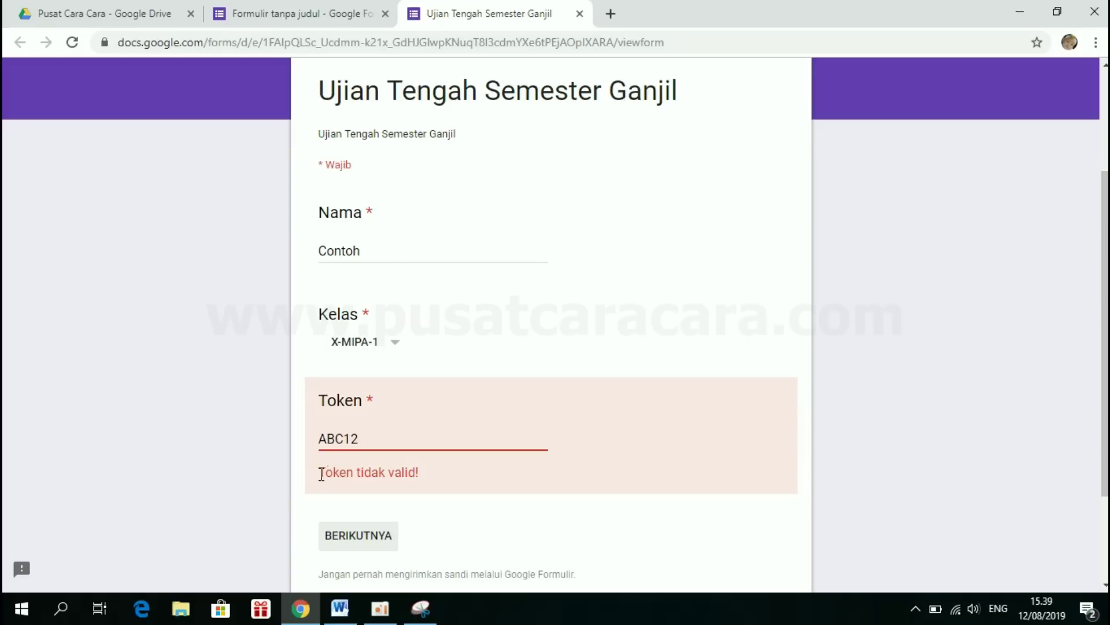
pyautogui.moveTo(318, 472); pyautogui.dragTo(418, 473)
pyautogui.click(426, 471)
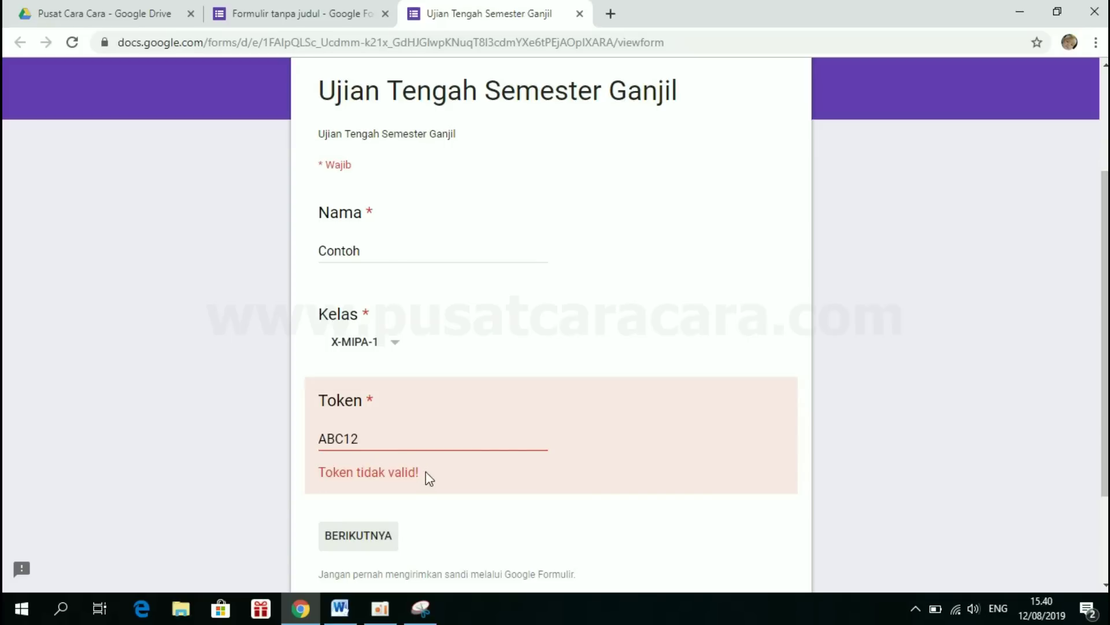
pyautogui.click(369, 437)
pyautogui.write('3')
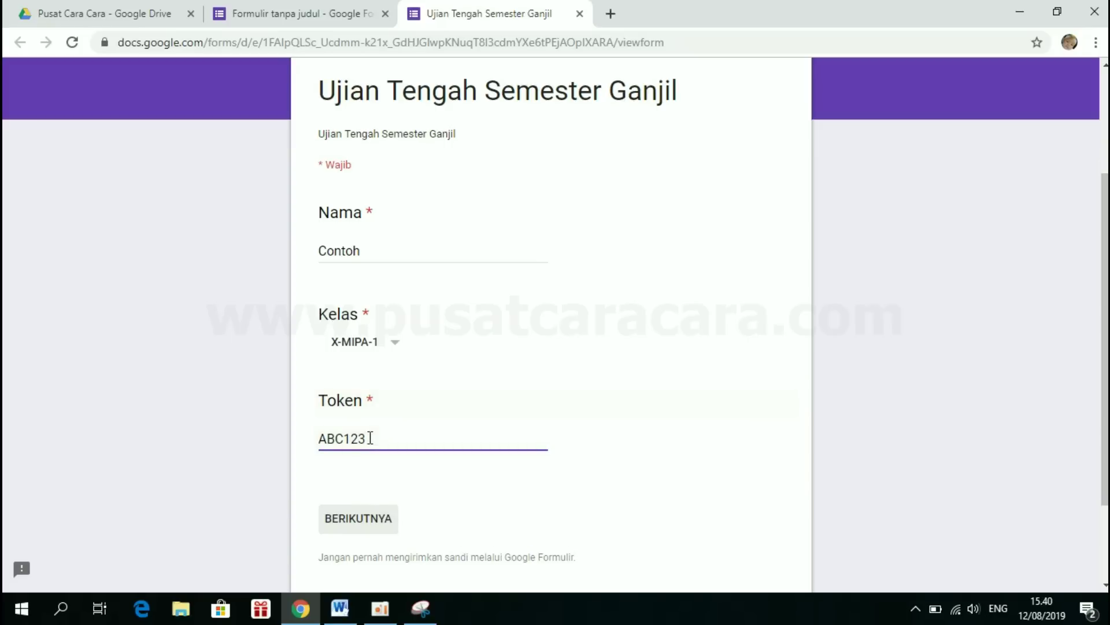
pyautogui.click(371, 526)
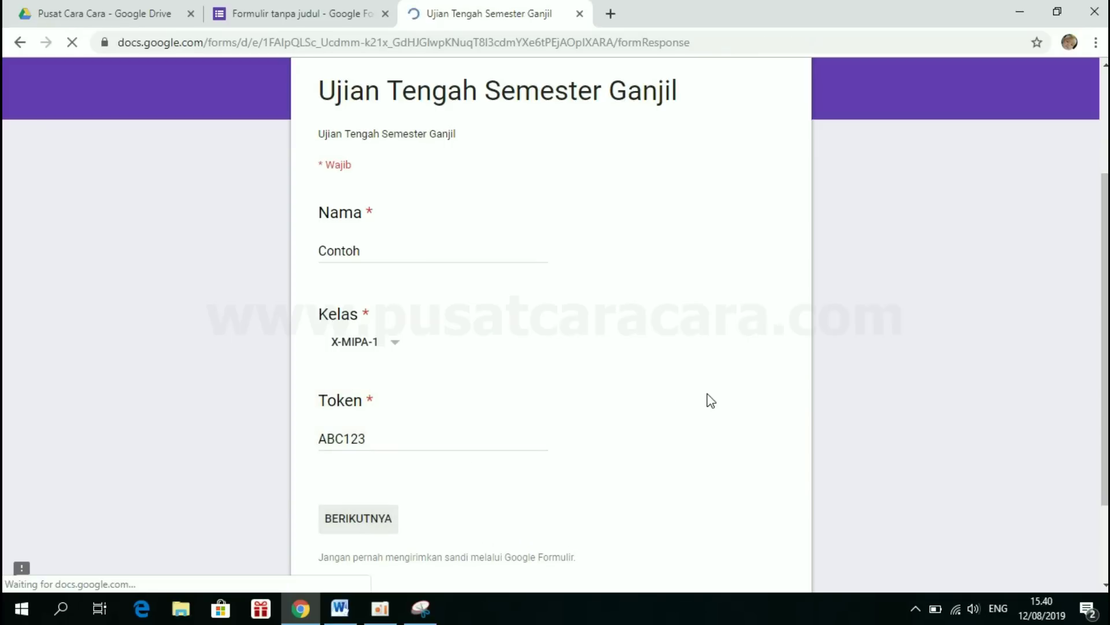
# - Answer Turn off, Menghitung and Ethernet for the first three questions
pyautogui.scroll(-2, 711, 397)
pyautogui.scroll(-1, 711, 399)
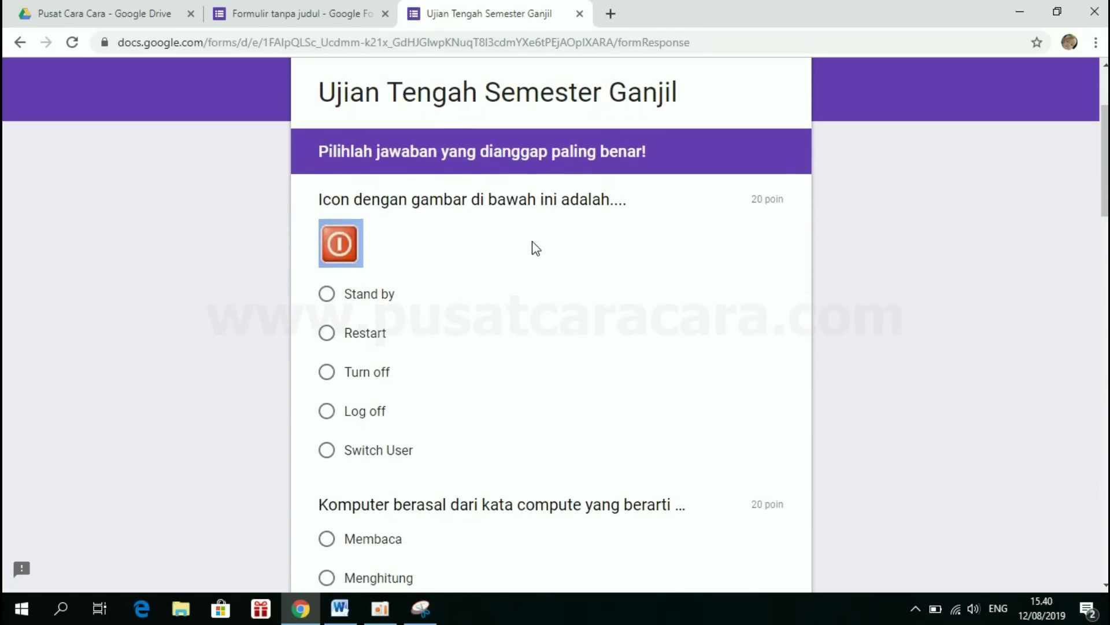
pyautogui.scroll(-1, 457, 364)
pyautogui.scroll(1, 454, 379)
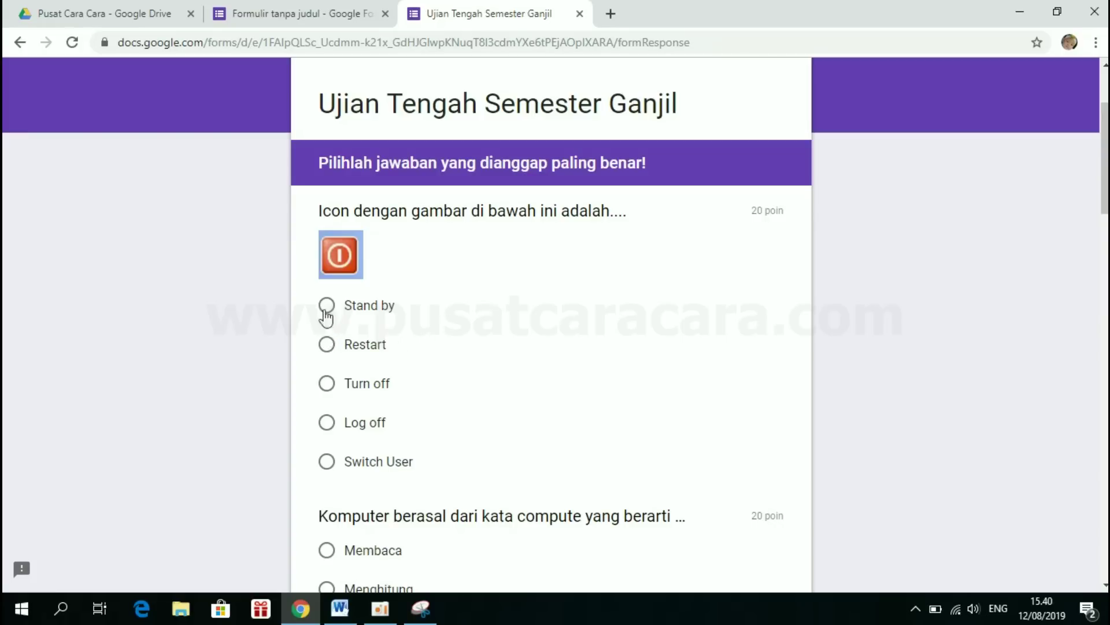
pyautogui.click(328, 385)
pyautogui.scroll(-4, 330, 391)
pyautogui.scroll(-1, 330, 391)
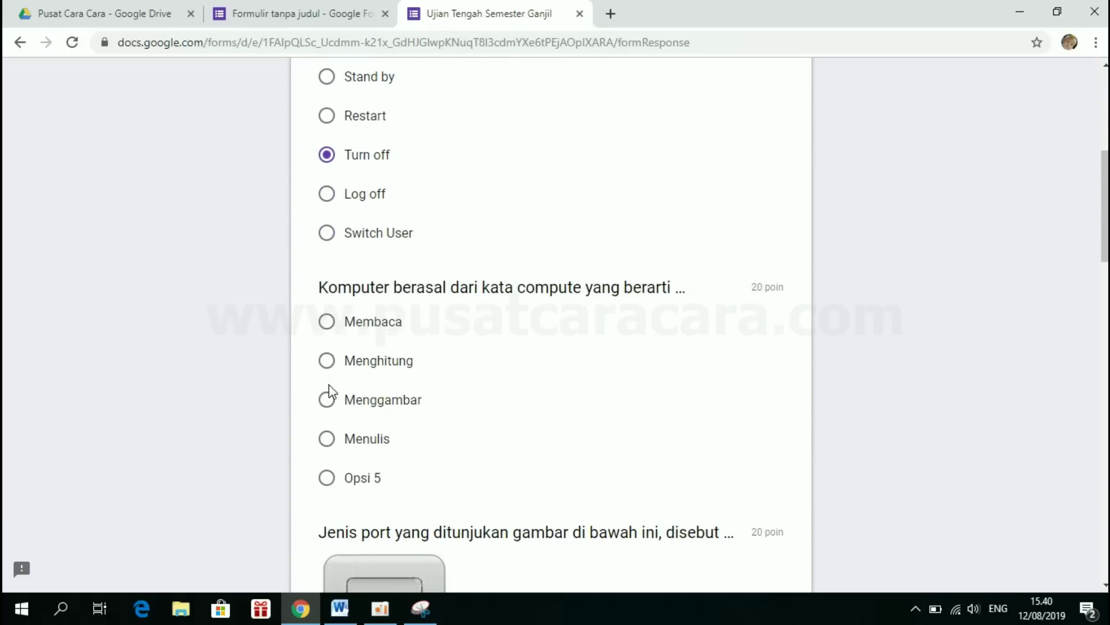
pyautogui.scroll(-1, 327, 358)
pyautogui.scroll(-1, 326, 336)
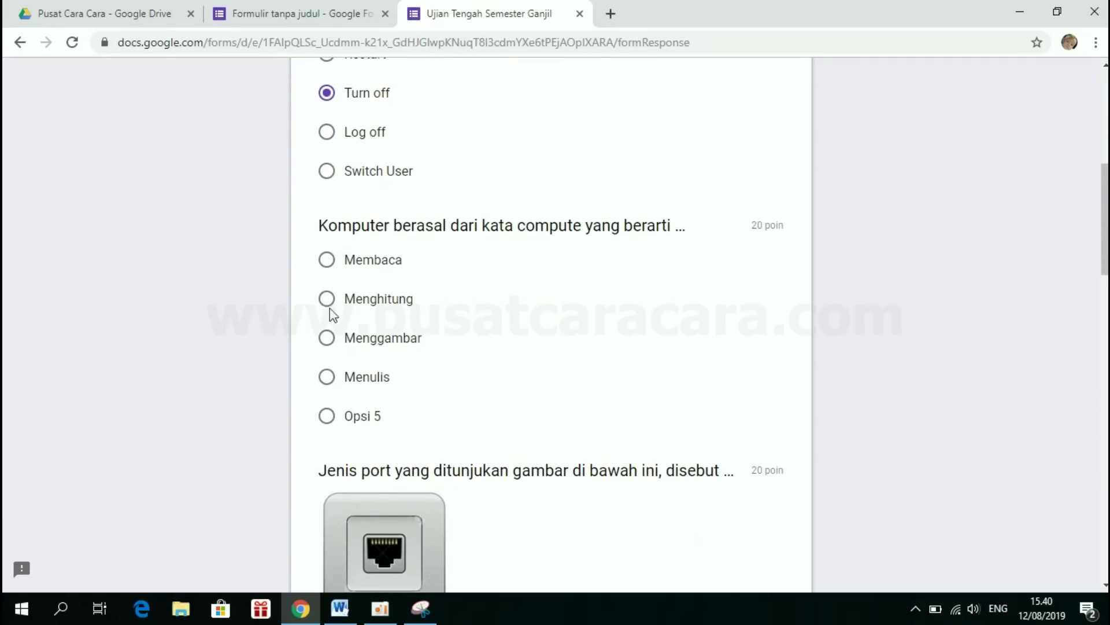
pyautogui.click(326, 298)
pyautogui.scroll(-5, 330, 306)
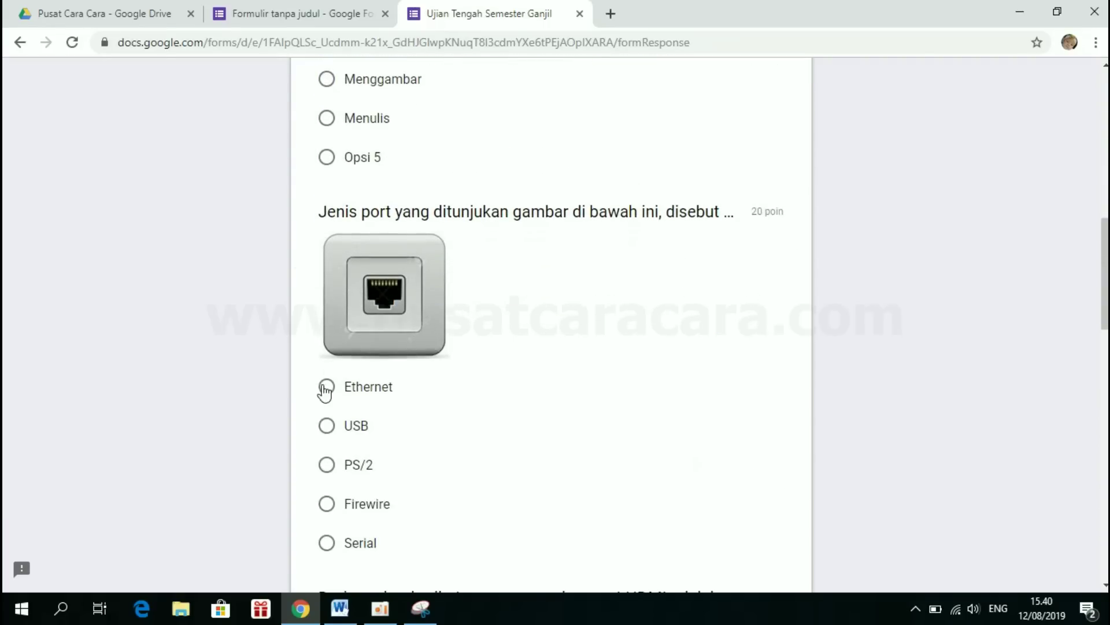
pyautogui.click(326, 386)
# - Pick Opsi 4 for the HDMI question and Ubuntu for the last, then submit
pyautogui.scroll(-5, 324, 393)
pyautogui.scroll(-5, 326, 395)
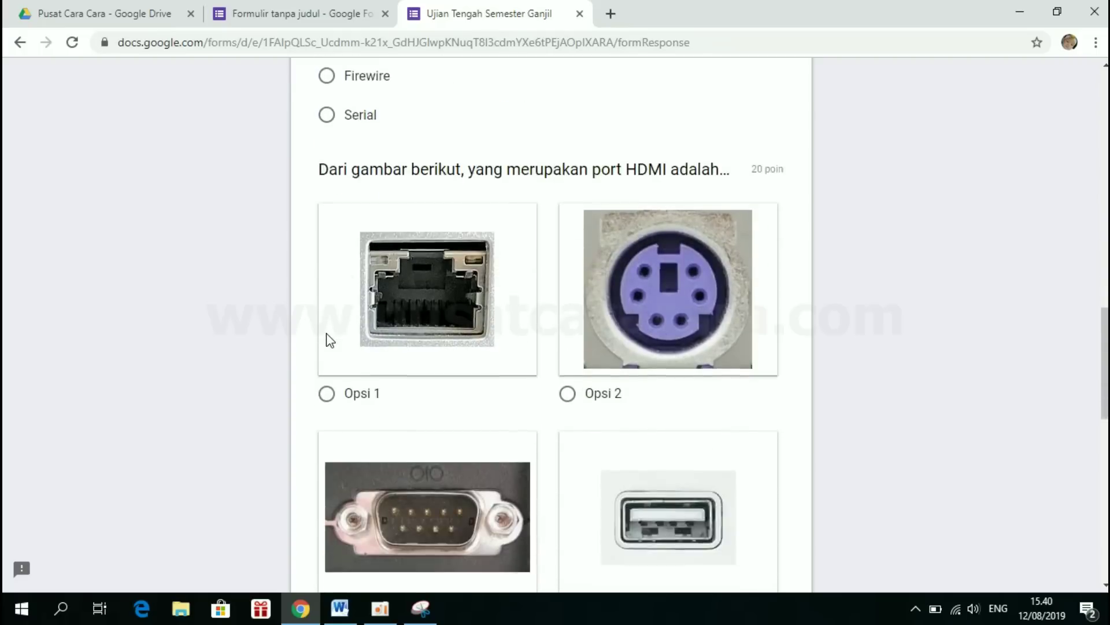
pyautogui.click(567, 492)
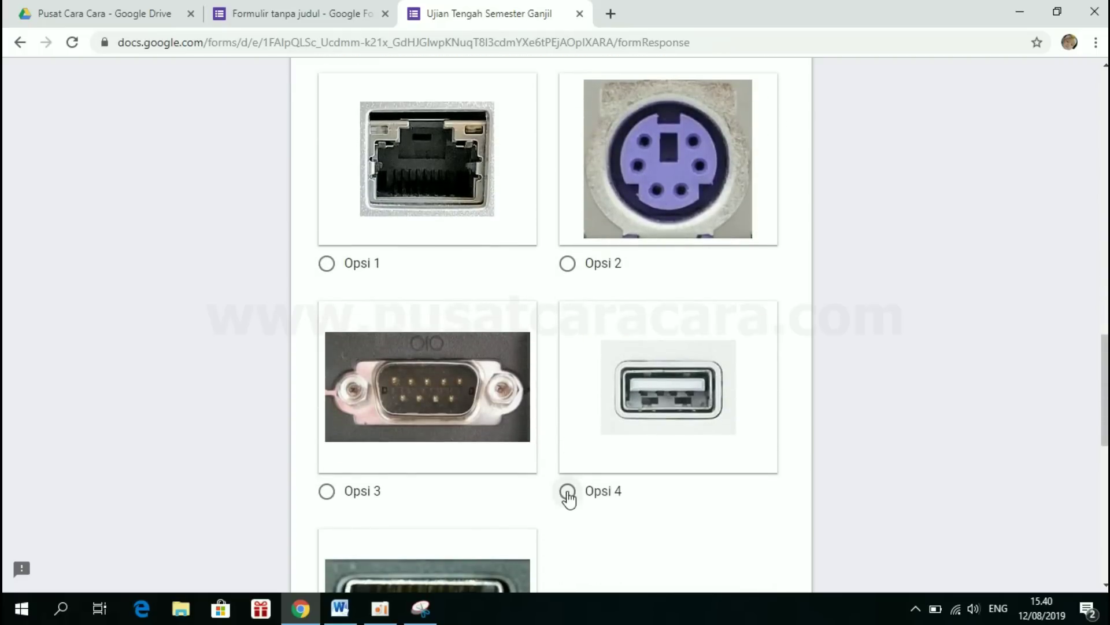
pyautogui.scroll(-7, 568, 497)
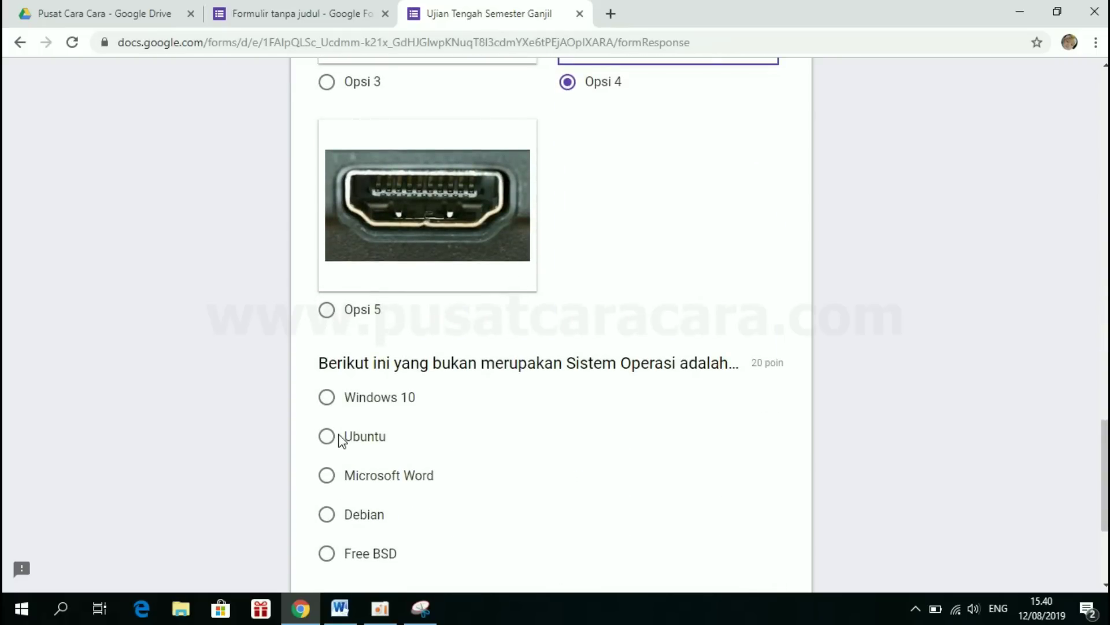
pyautogui.click(340, 439)
pyautogui.scroll(-4, 335, 440)
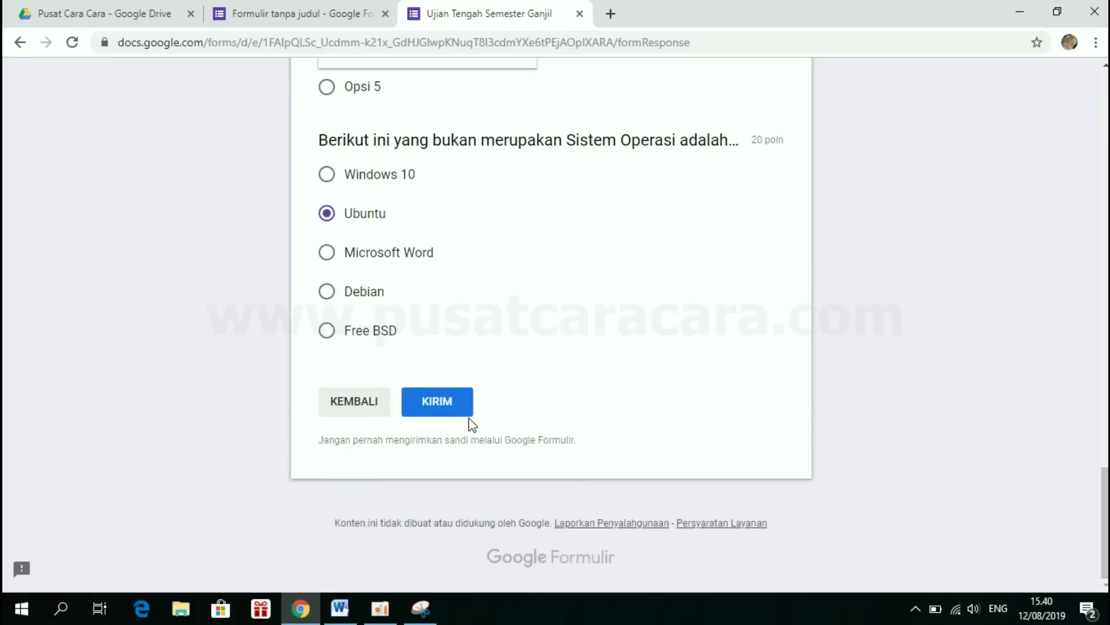
pyautogui.click(456, 402)
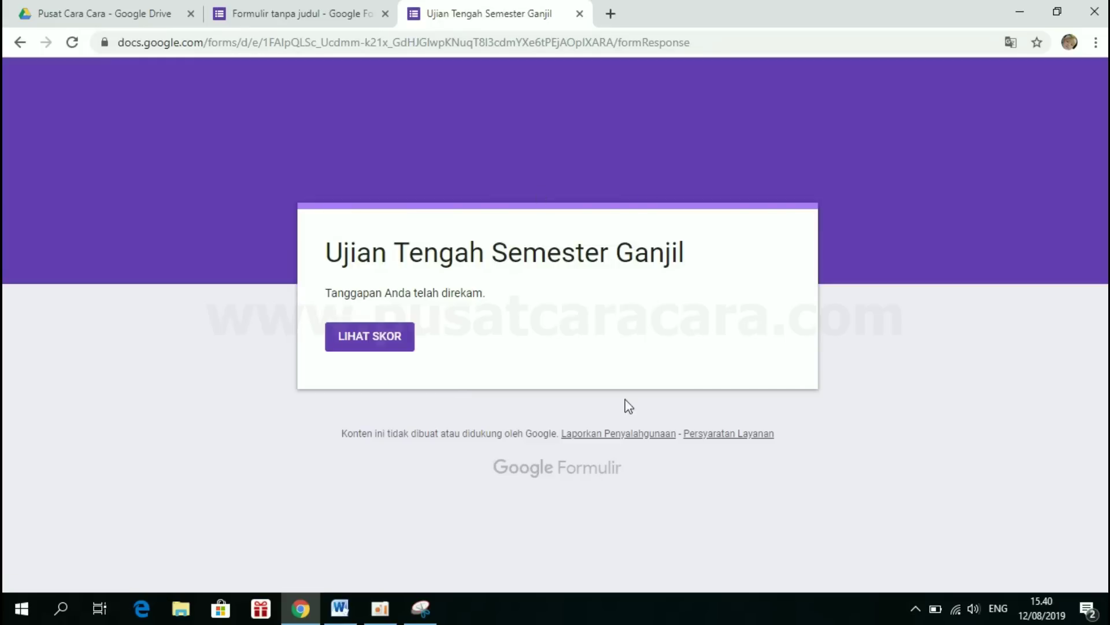
# - Review the 60/100 score, then close the score and response tabs
pyautogui.click(365, 341)
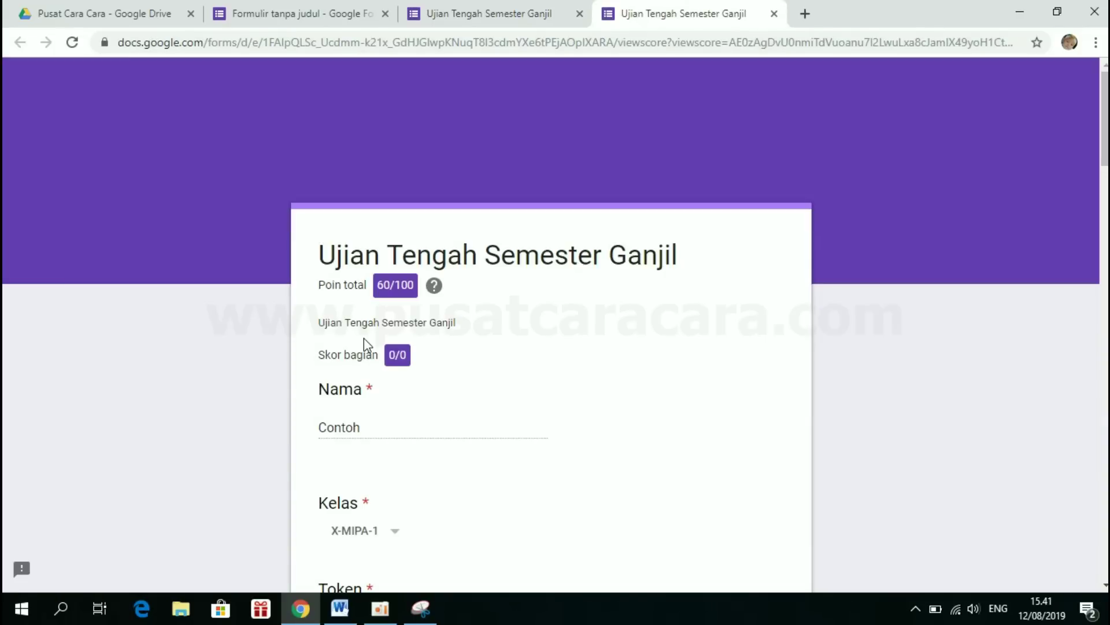
pyautogui.moveTo(379, 282); pyautogui.dragTo(417, 290)
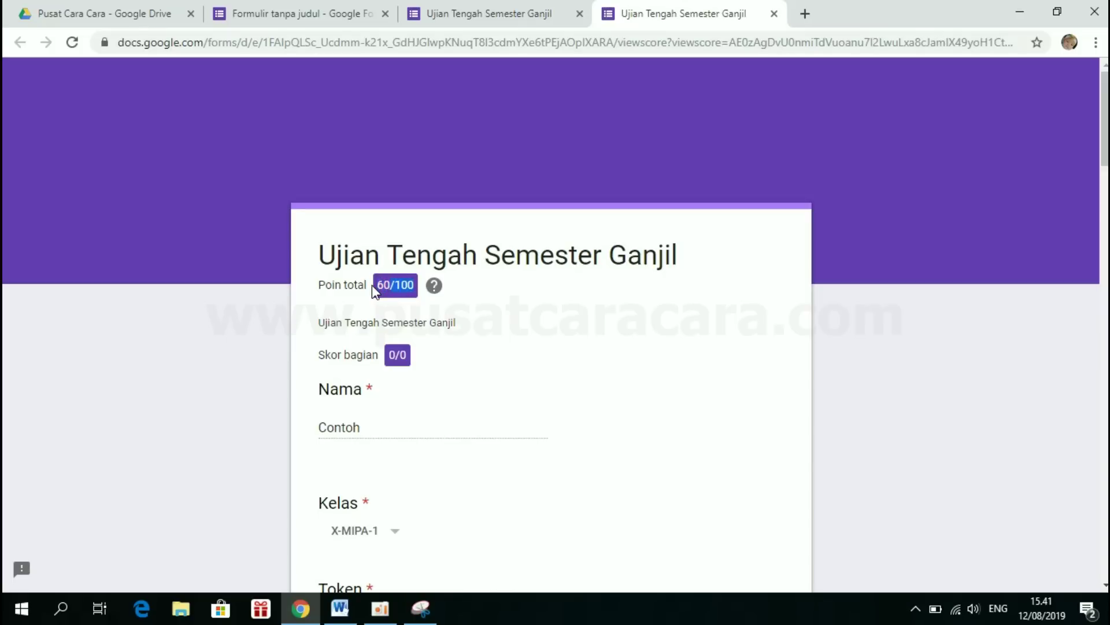
pyautogui.scroll(-5, 372, 288)
pyautogui.scroll(4, 373, 287)
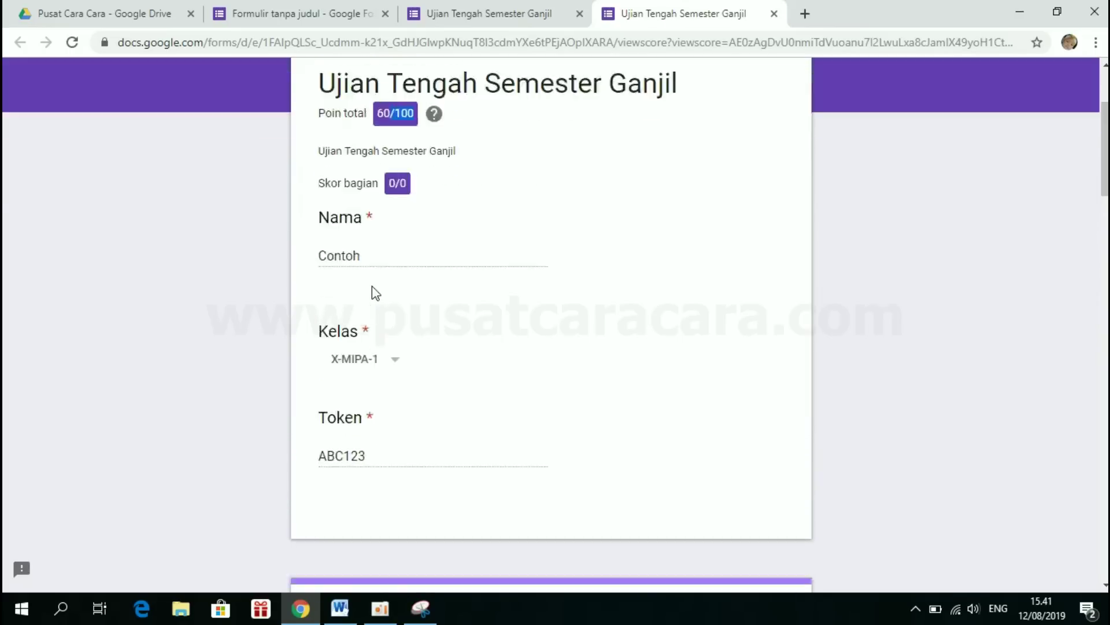
pyautogui.click(773, 13)
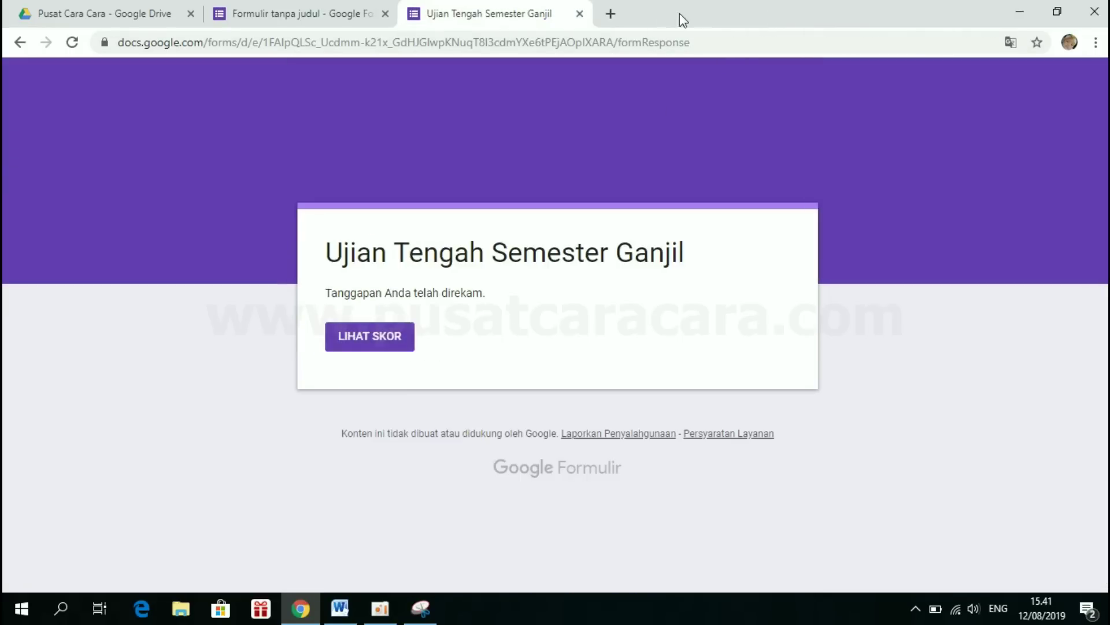
pyautogui.click(580, 14)
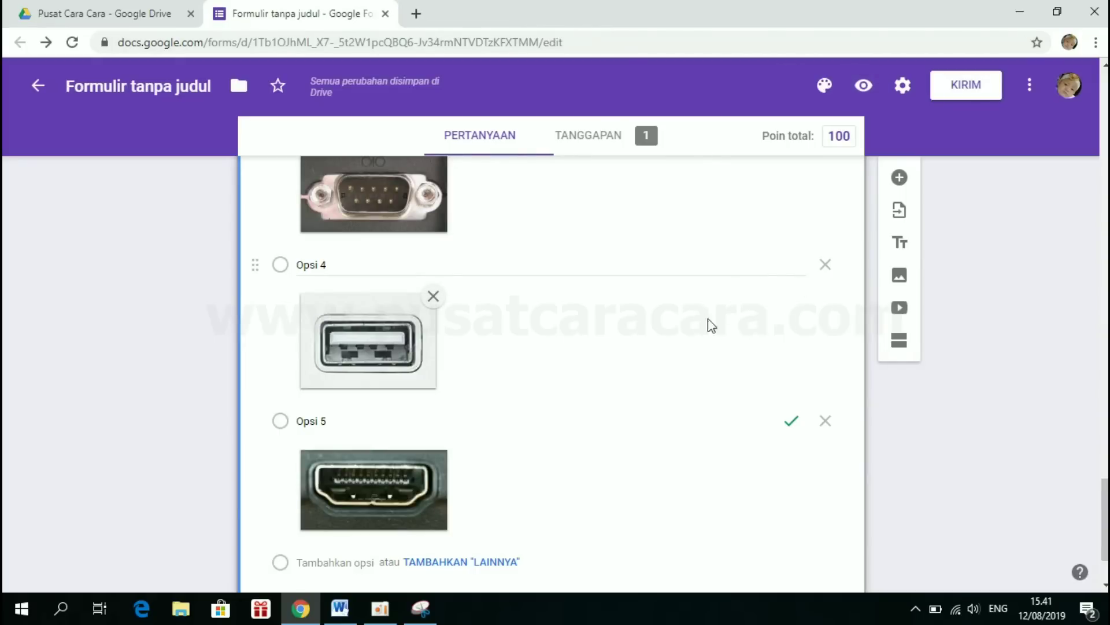
# - Shorten the form's share link to a forms.gle address in the send dialog
pyautogui.click(958, 88)
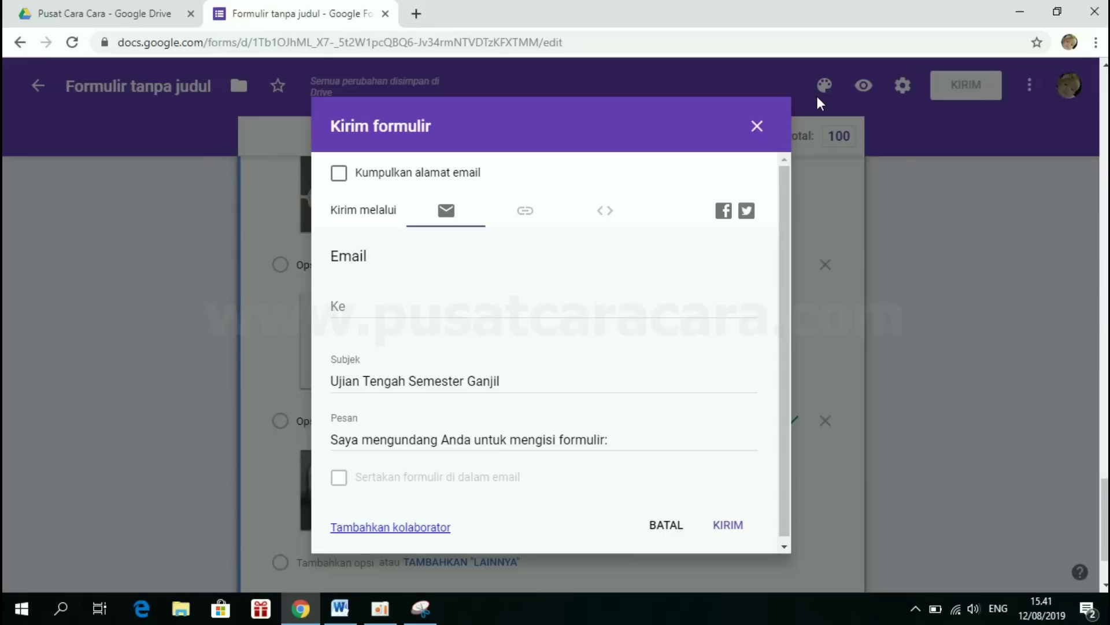
pyautogui.click(525, 217)
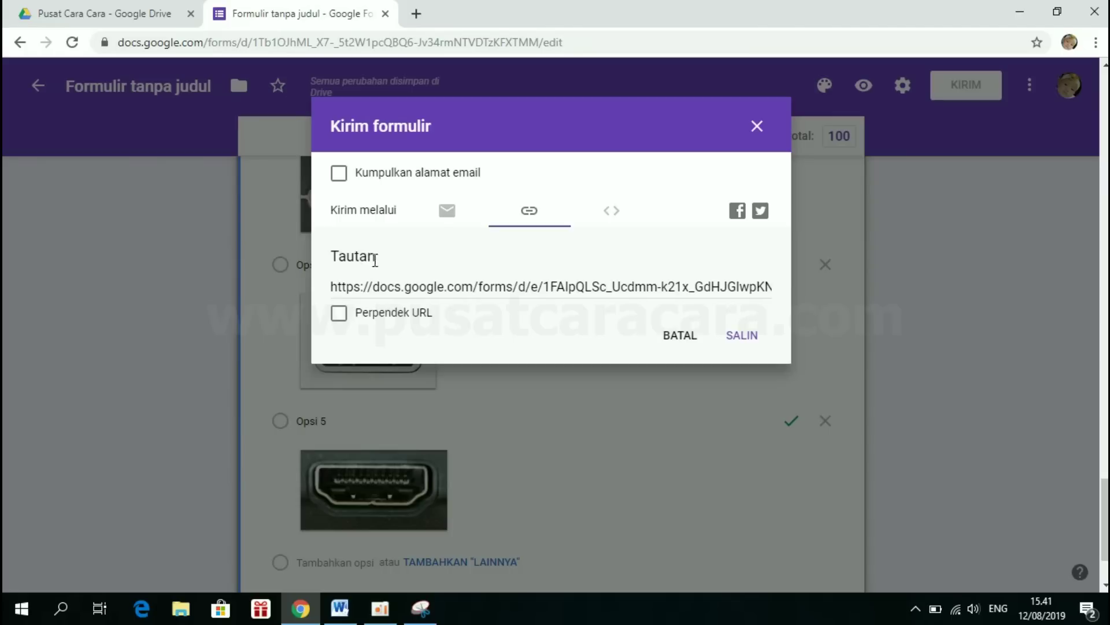
pyautogui.click(392, 286)
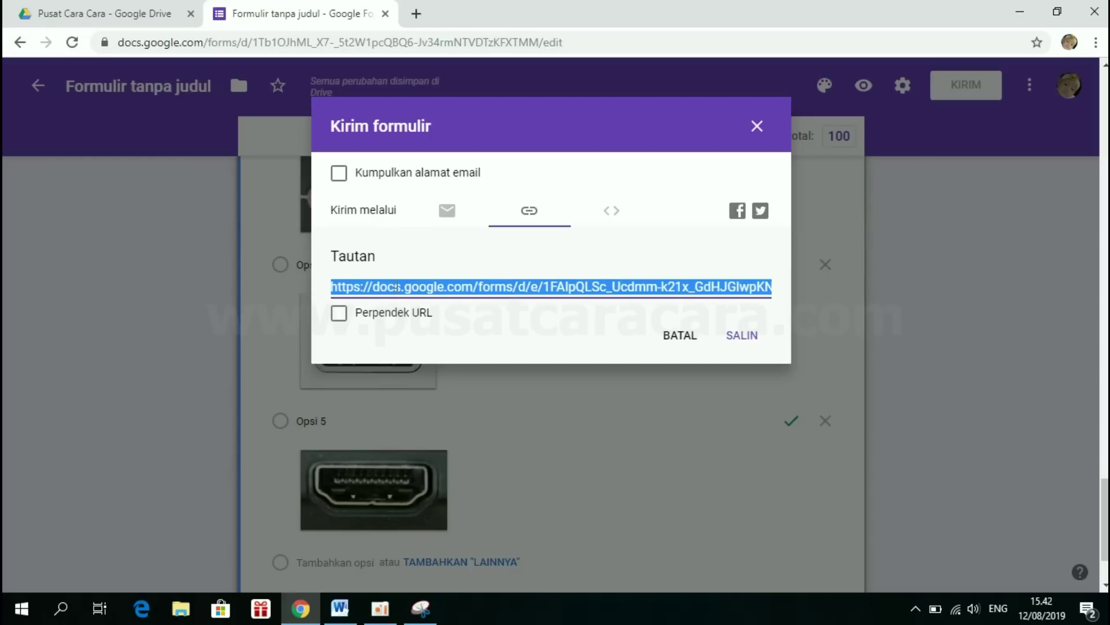
pyautogui.click(340, 315)
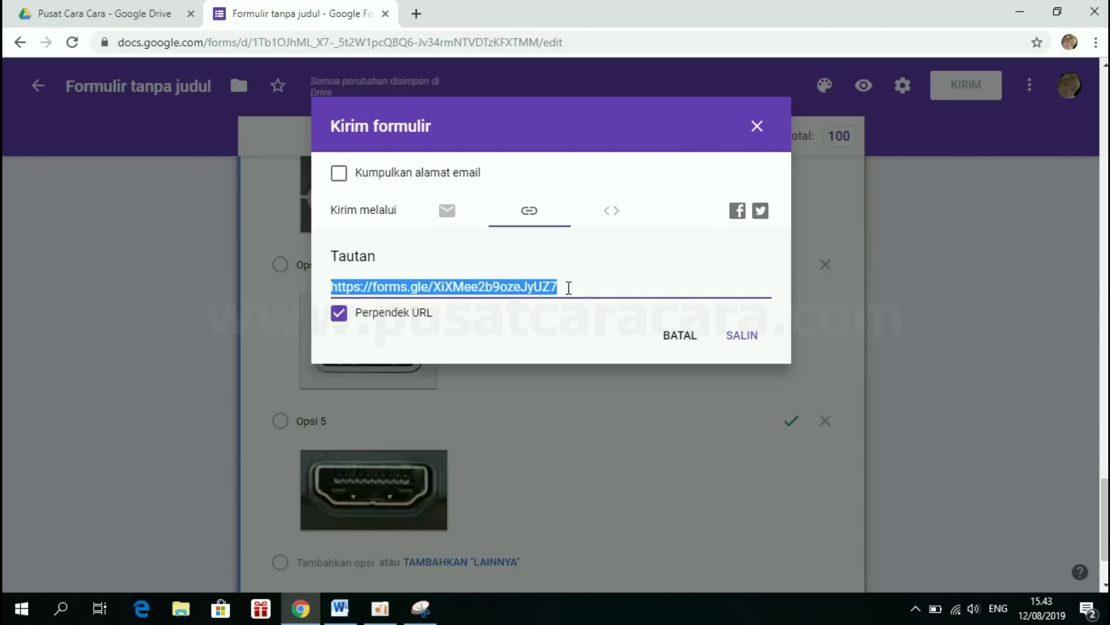
# - Go to bitly.com in a new tab and start logging in with the account e-mail
pyautogui.click(417, 14)
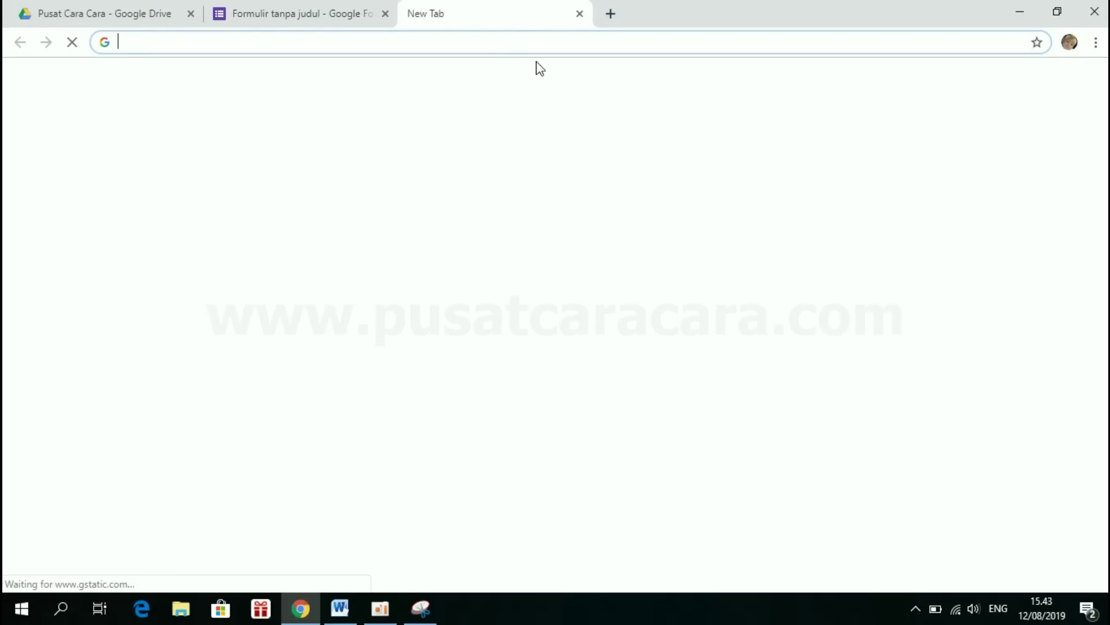
pyautogui.write('bitly.com')
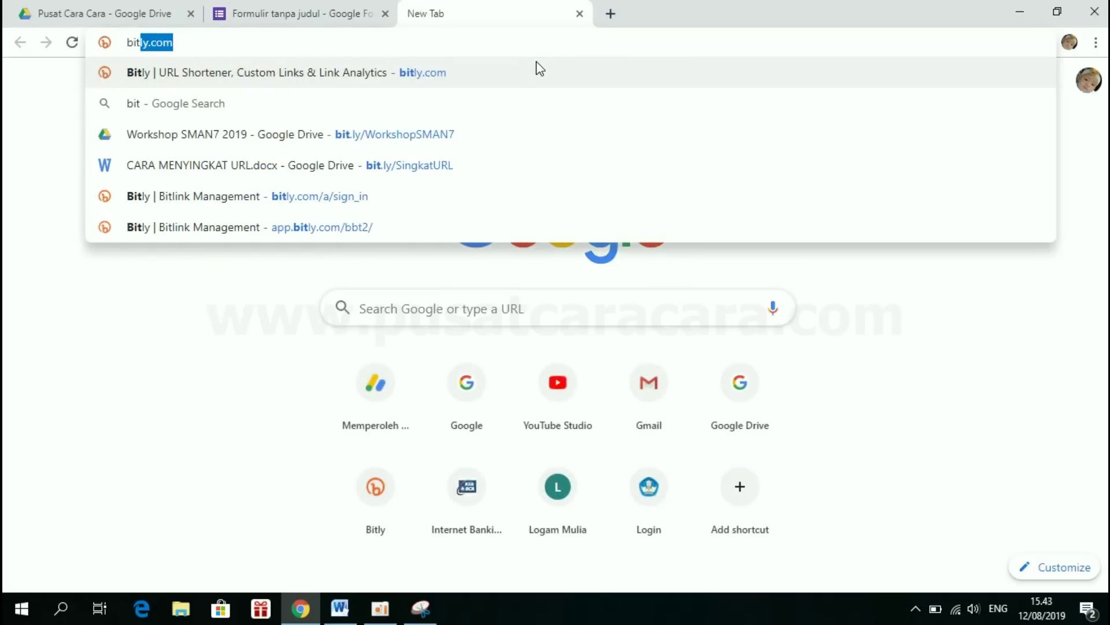
pyautogui.click(184, 39)
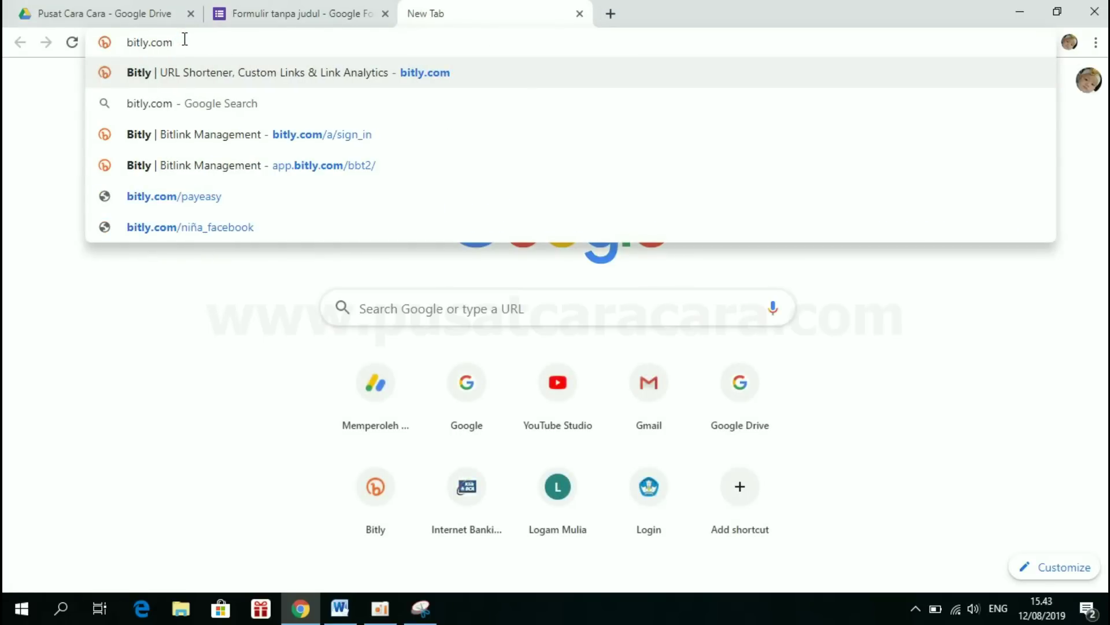
pyautogui.press('Return')
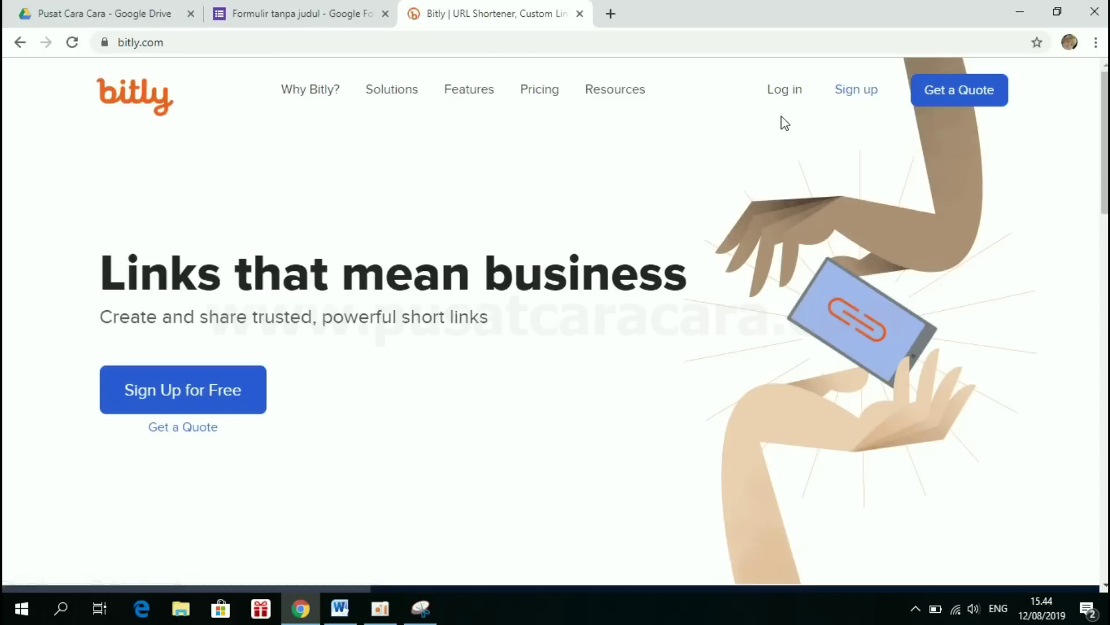
pyautogui.click(789, 100)
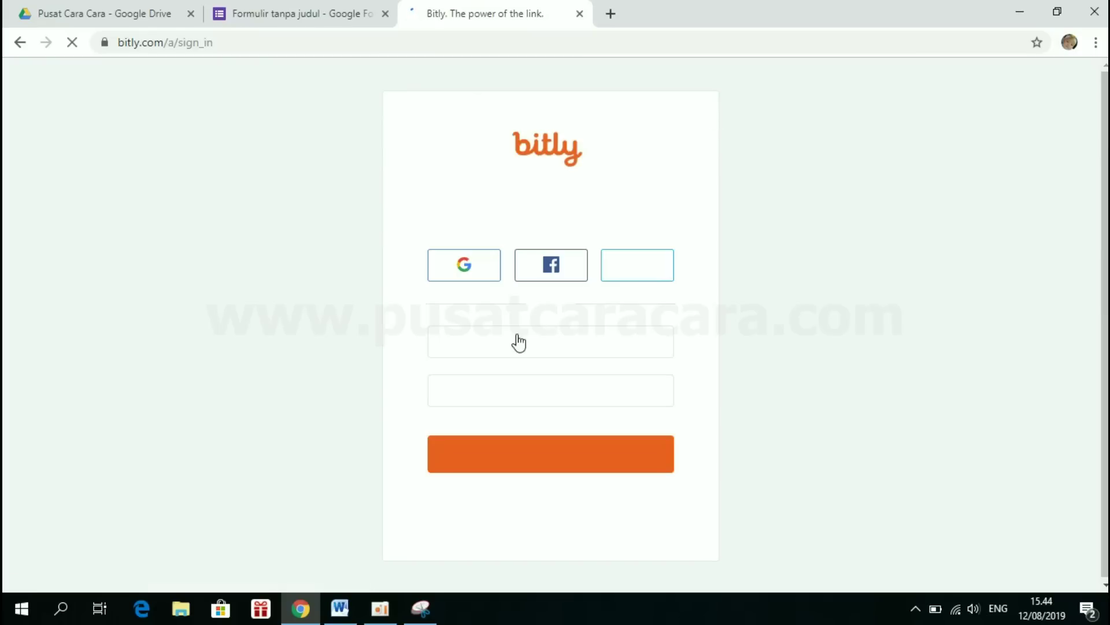
pyautogui.click(514, 343)
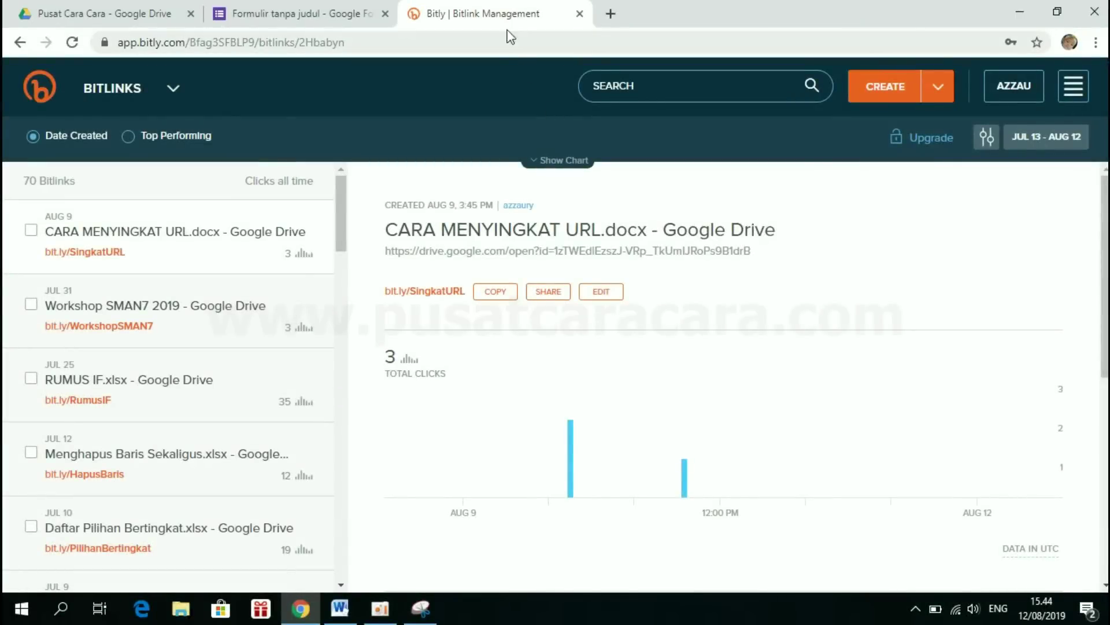
# - Create Bitlink bit.ly/2KsnR9T from the copied forms.gle quiz link
pyautogui.click(889, 85)
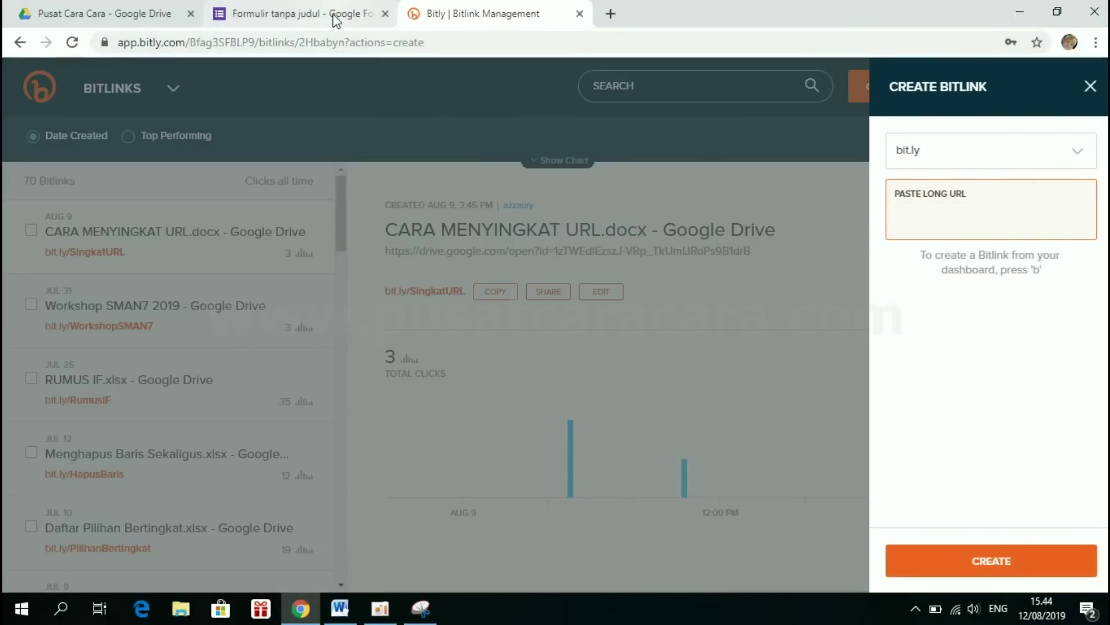
pyautogui.click(335, 17)
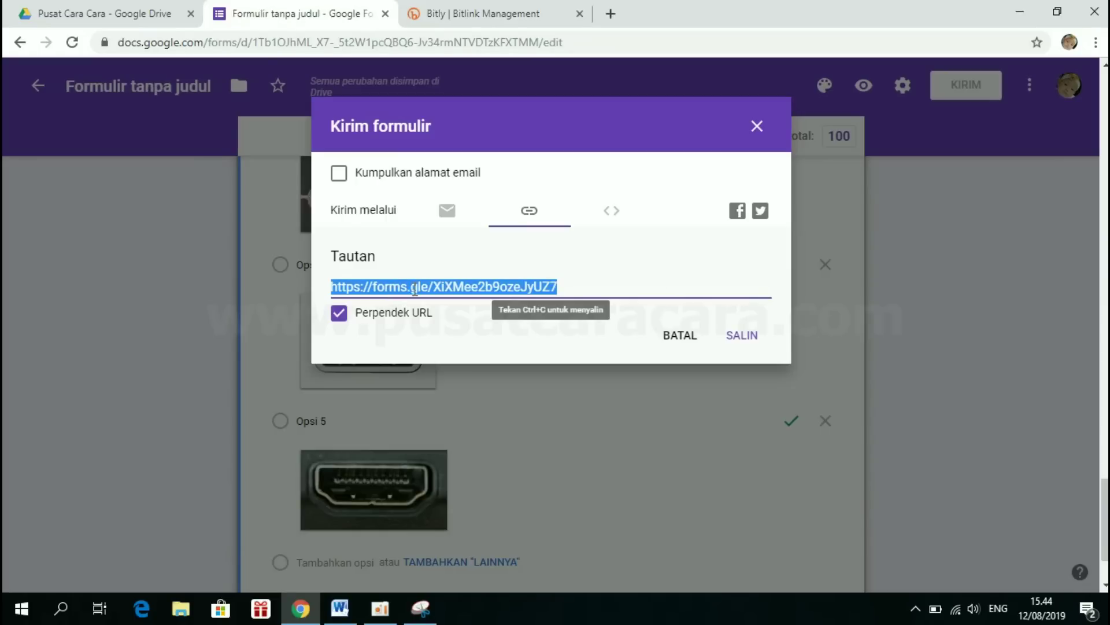
pyautogui.rightClick(415, 288)
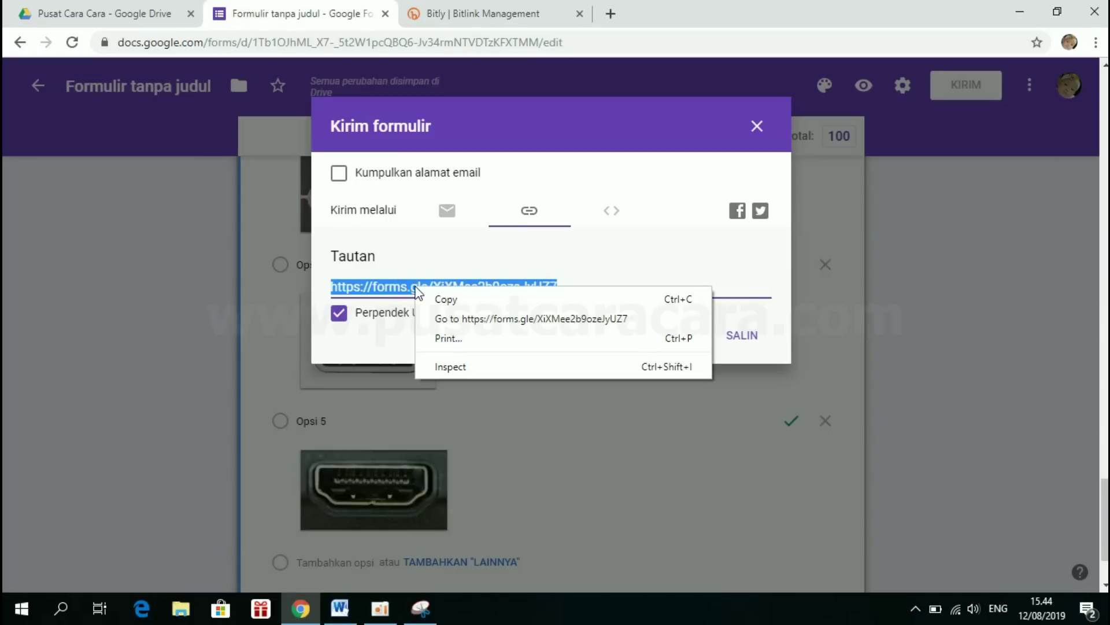
pyautogui.click(445, 299)
pyautogui.click(507, 6)
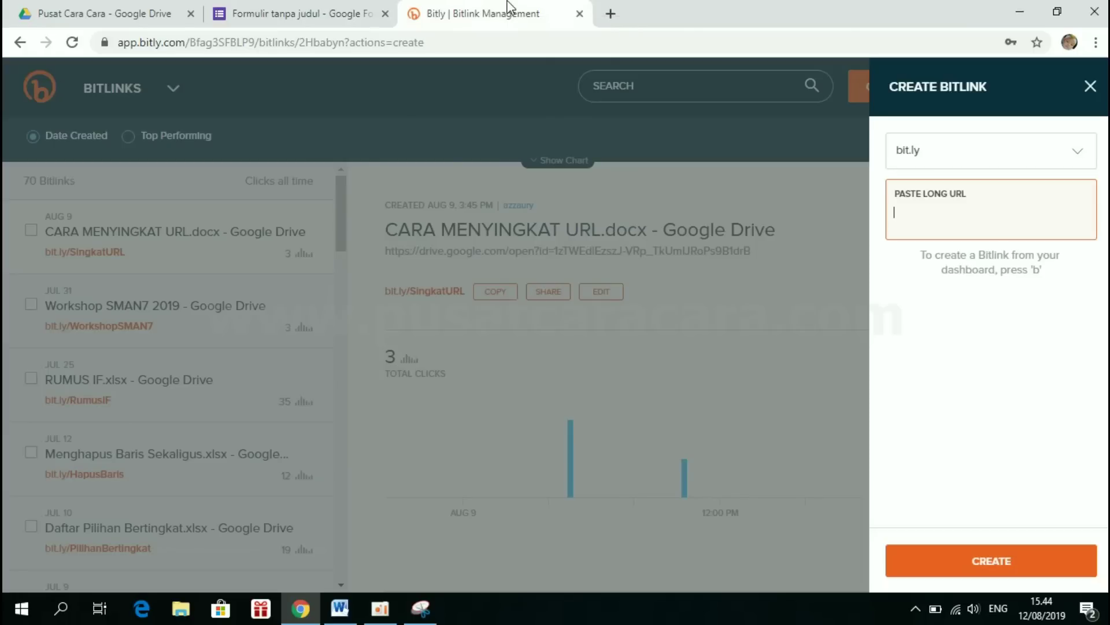
pyautogui.rightClick(900, 214)
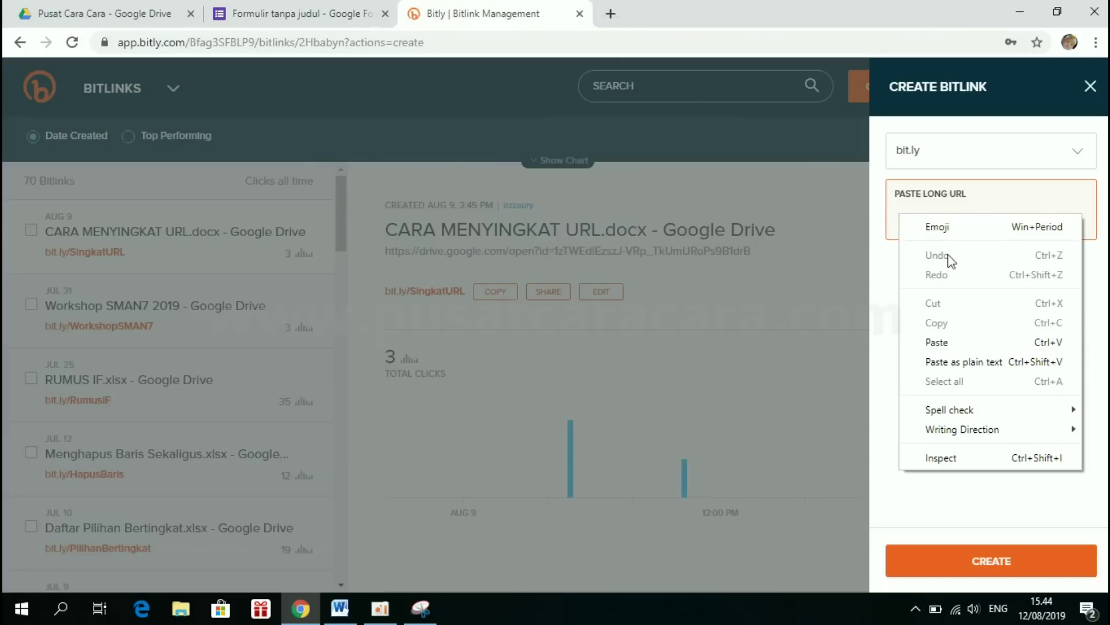
pyautogui.click(949, 335)
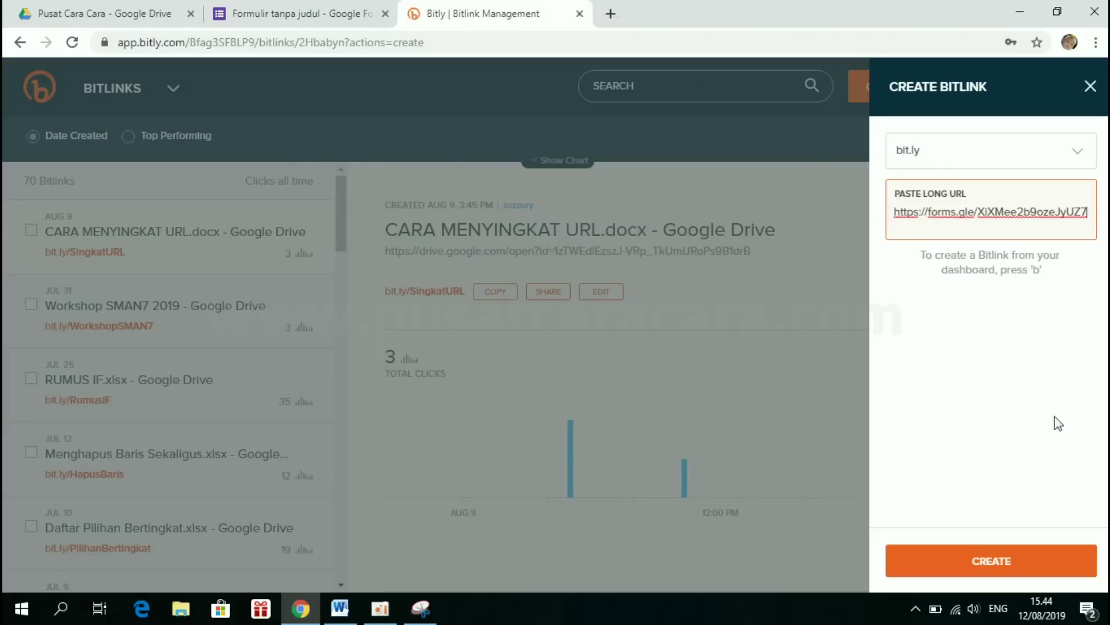
pyautogui.click(996, 558)
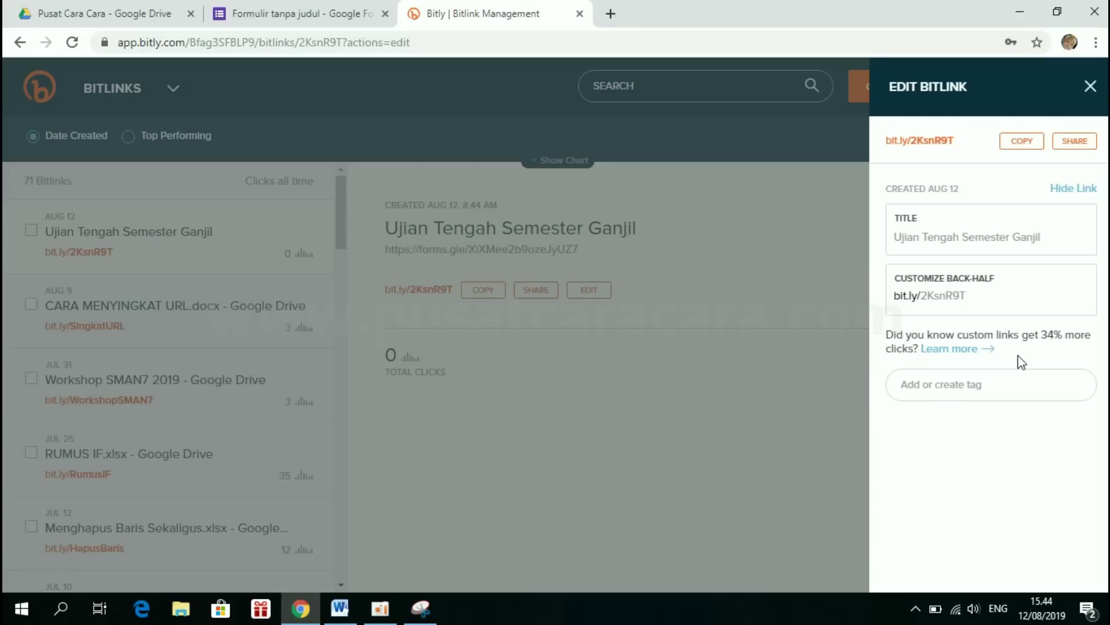
# - Replace the back-half 2KsnR9T with UTS-1 and save the Bitlink
pyautogui.click(982, 297)
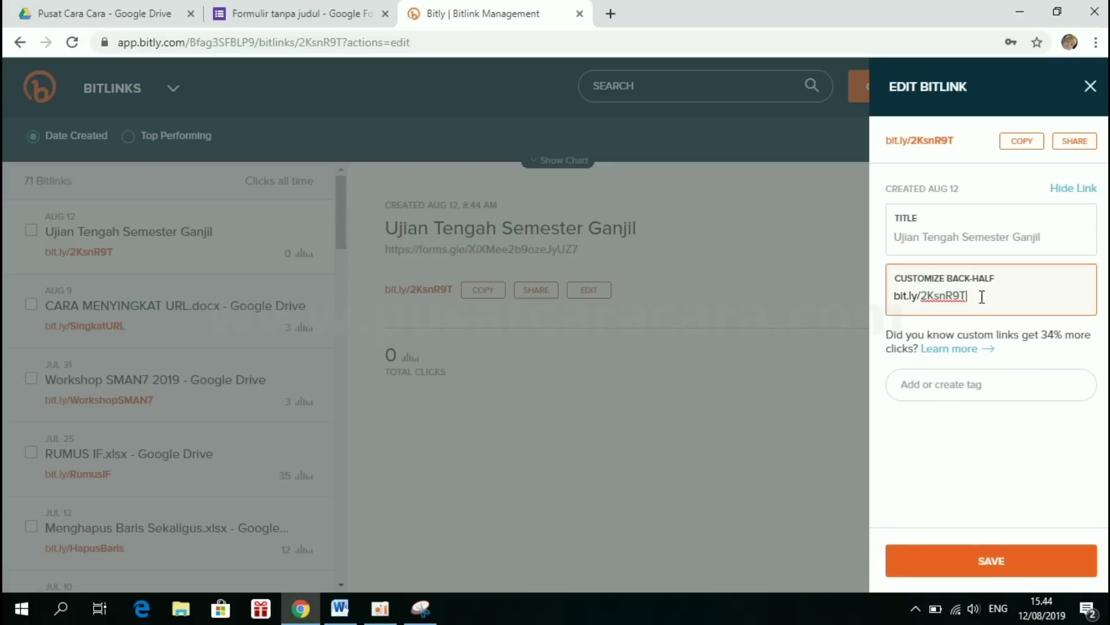
pyautogui.moveTo(981, 296); pyautogui.dragTo(923, 294)
pyautogui.write('UTS-1')
pyautogui.click(988, 559)
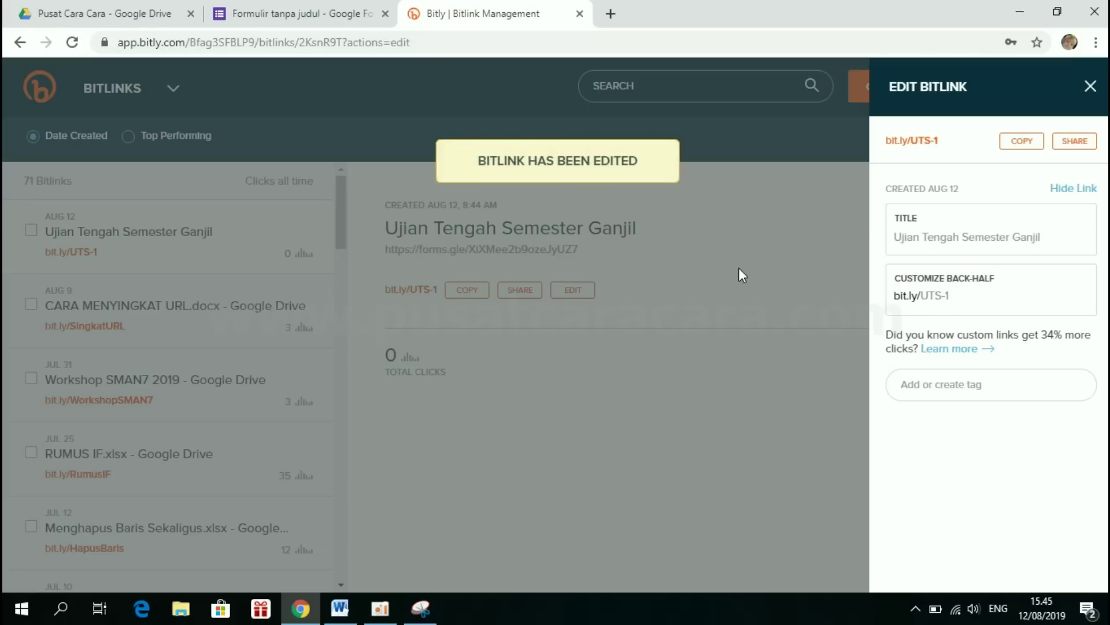
pyautogui.click(464, 328)
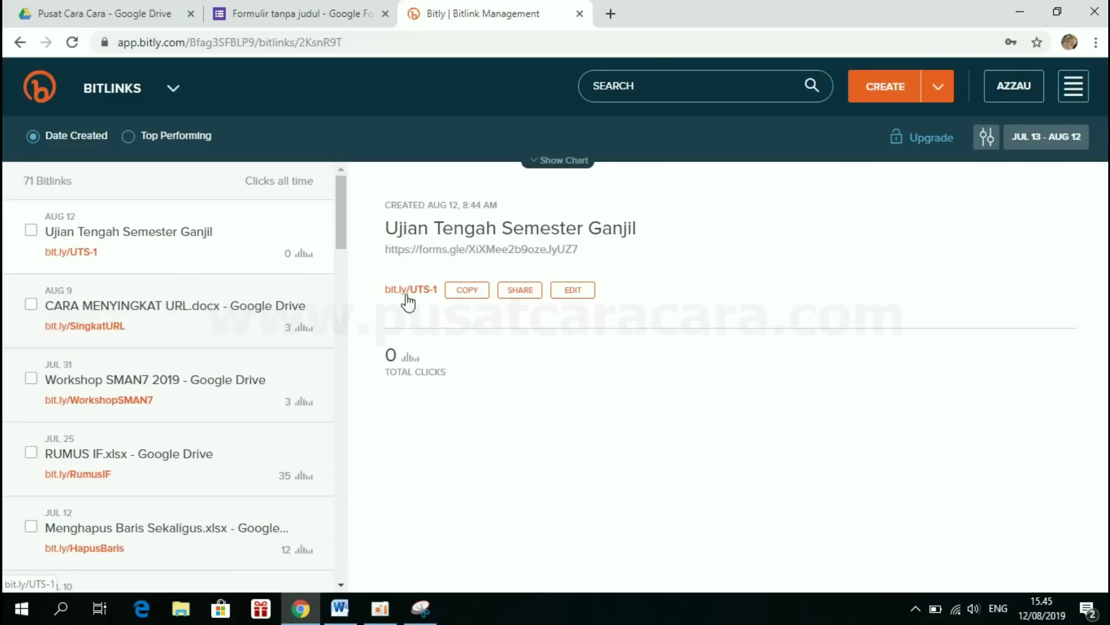
# - Open the copied bit.ly/UTS-1 link in a new tab to load the quiz
pyautogui.click(464, 295)
pyautogui.click(610, 13)
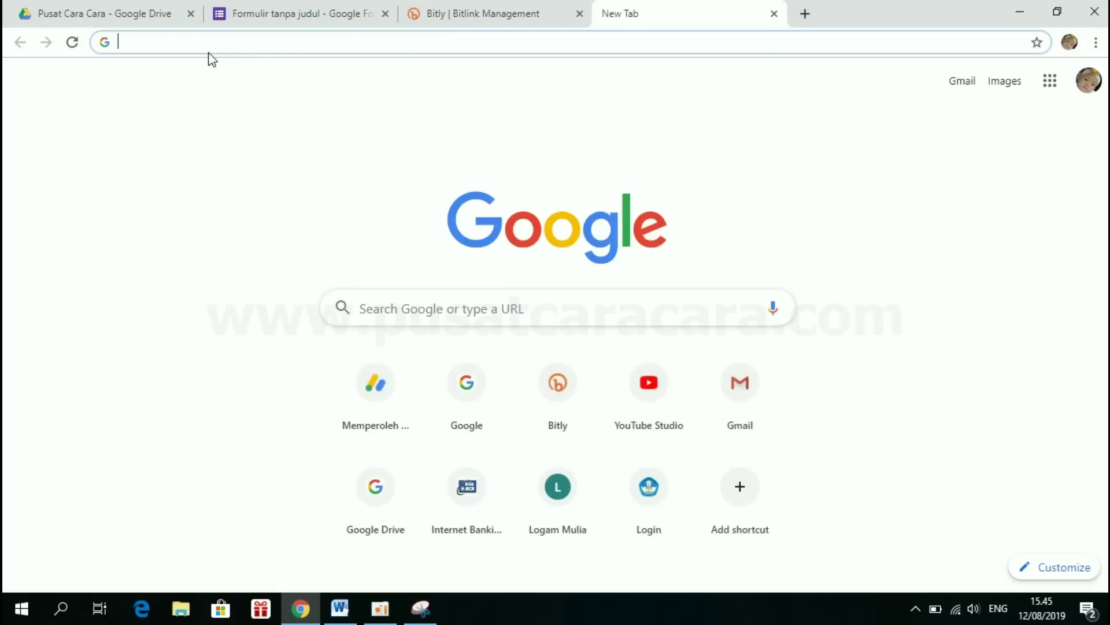
pyautogui.hotkey('ctrl', 'v')
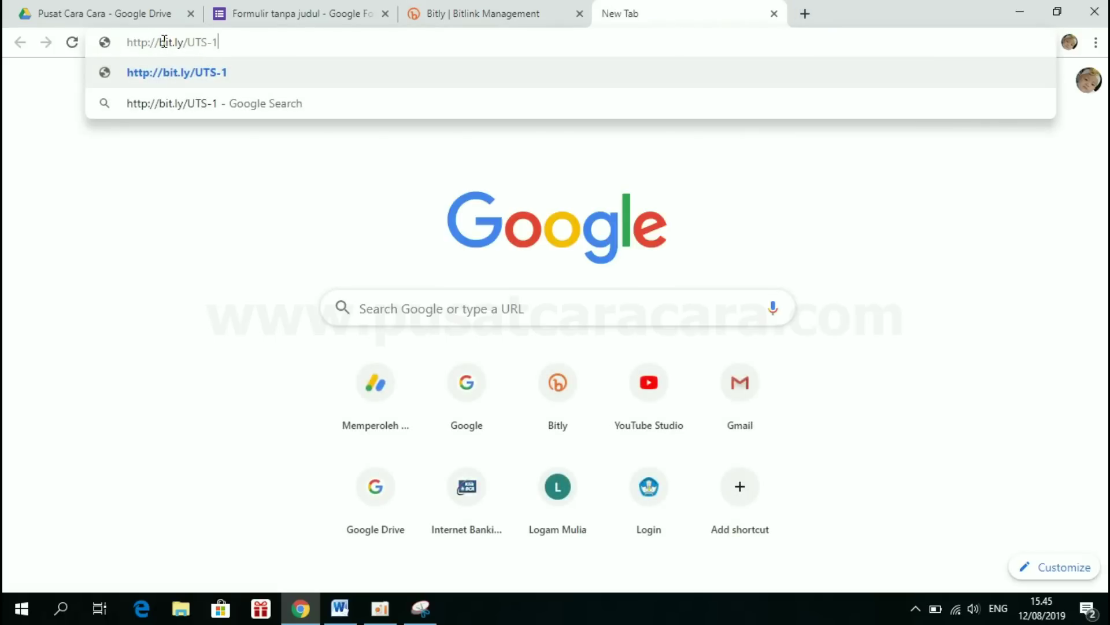
pyautogui.moveTo(160, 44); pyautogui.dragTo(60, 51)
pyautogui.press('BackSpace')
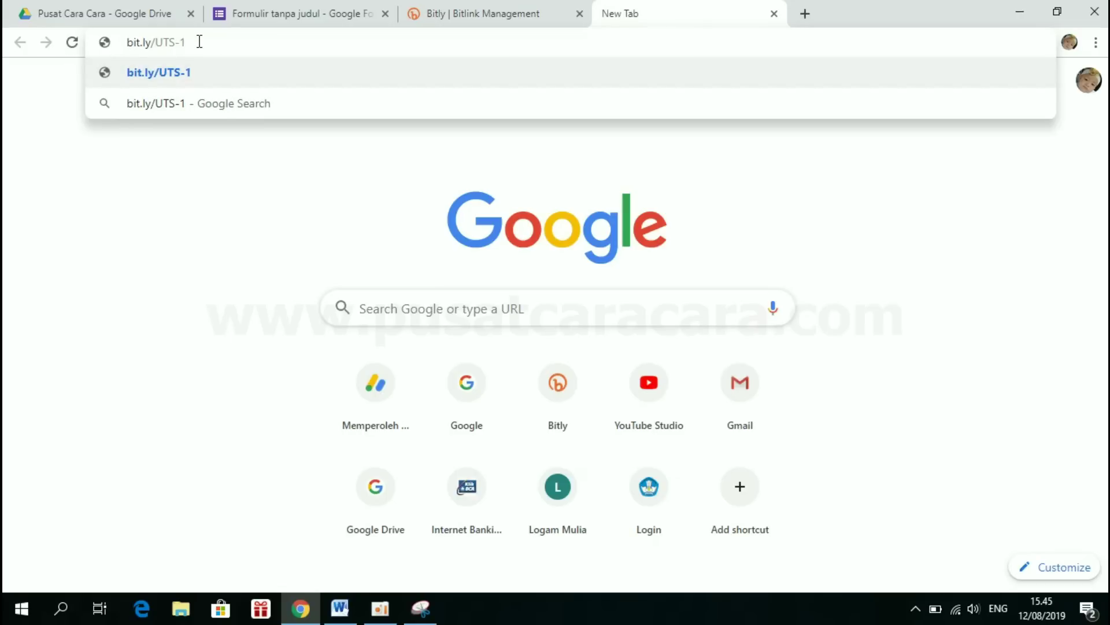
pyautogui.press('Return')
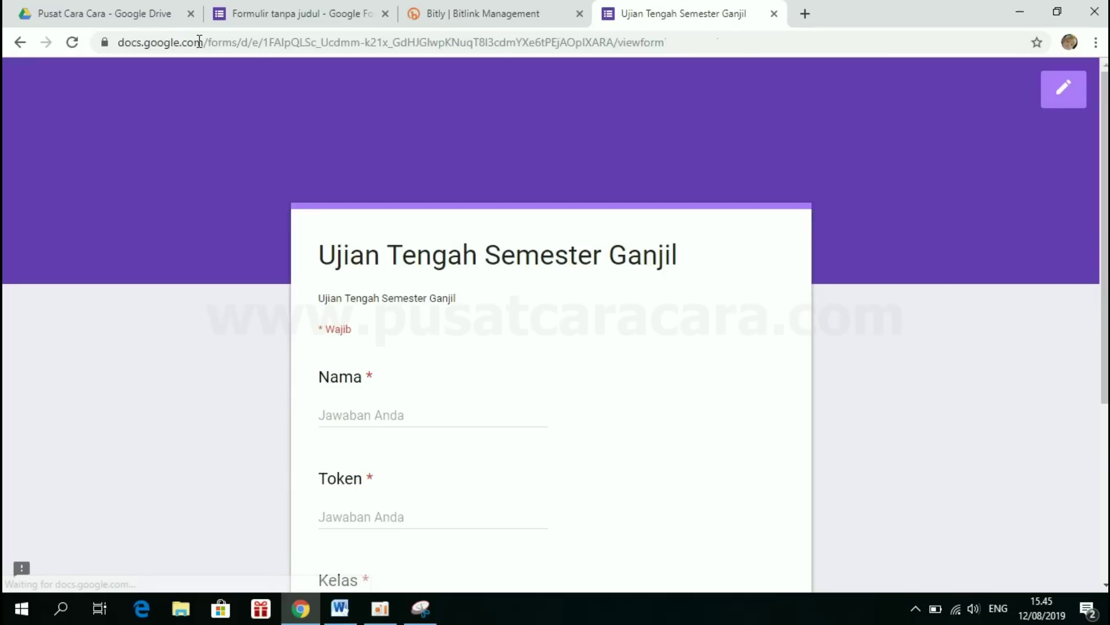
pyautogui.scroll(-4, 588, 378)
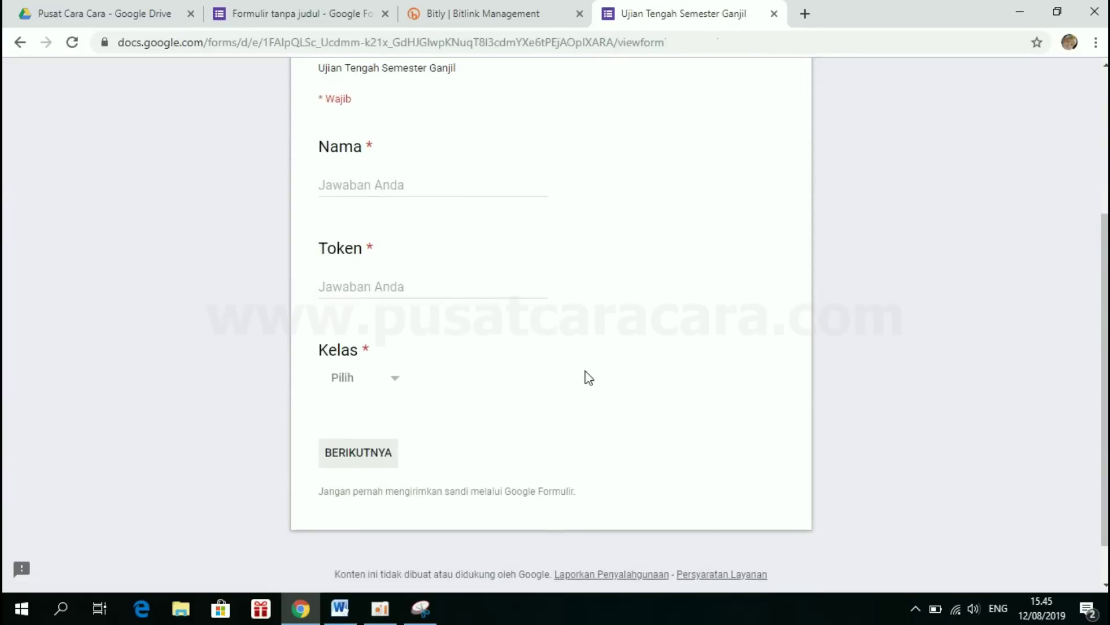
pyautogui.scroll(3, 588, 378)
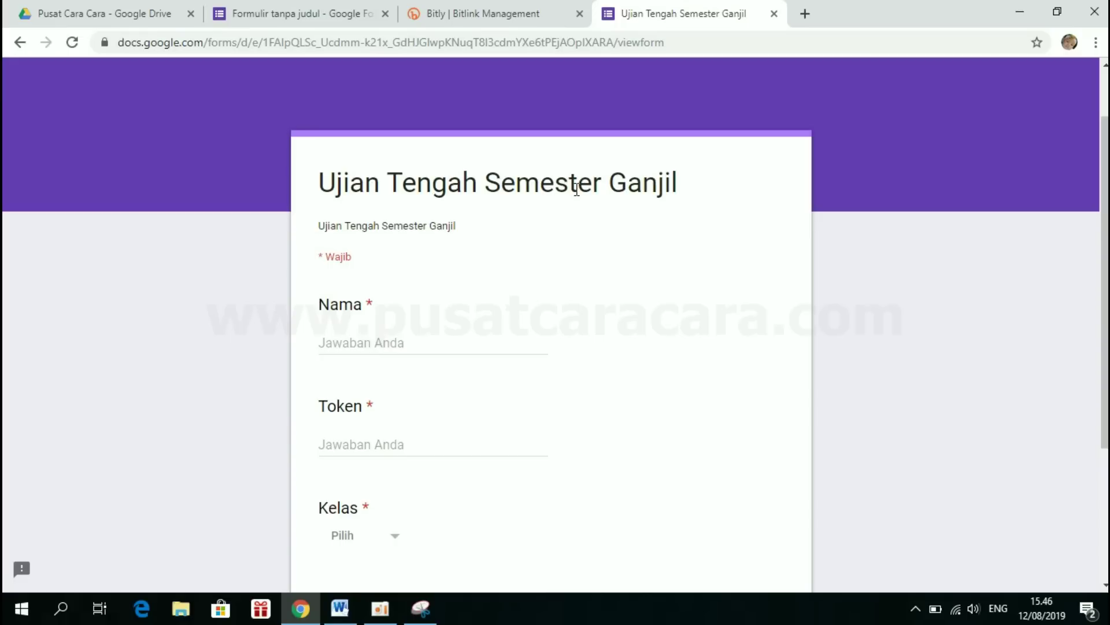
# - Enter Siswa 1 as the name, the quiz token, and class X-MIPA-2
pyautogui.click(376, 337)
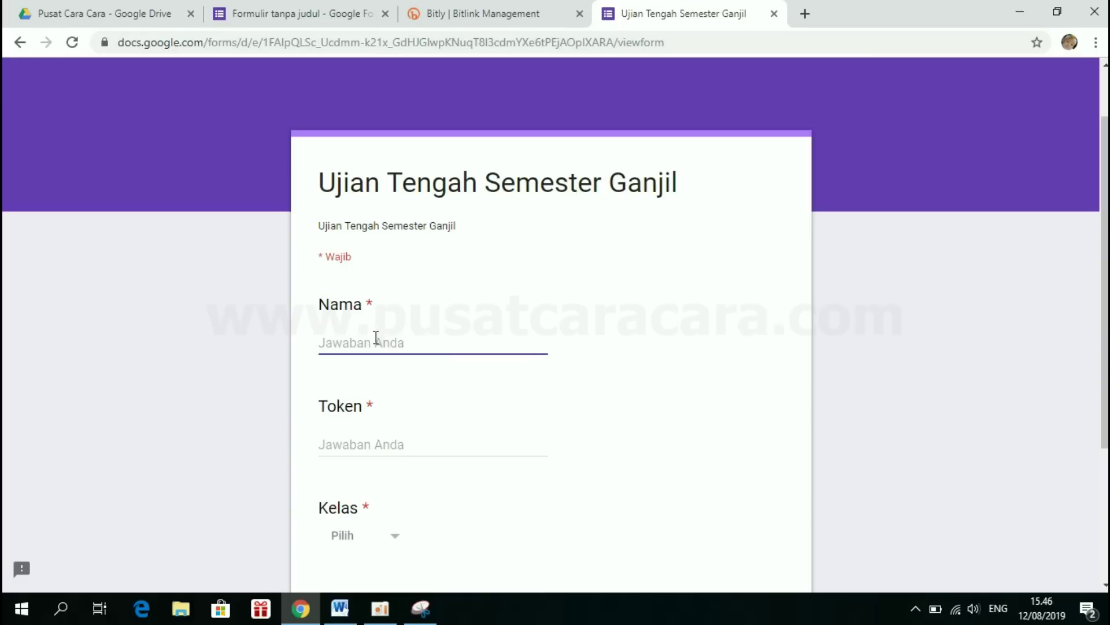
pyautogui.write('Siswa 1')
pyautogui.click(354, 442)
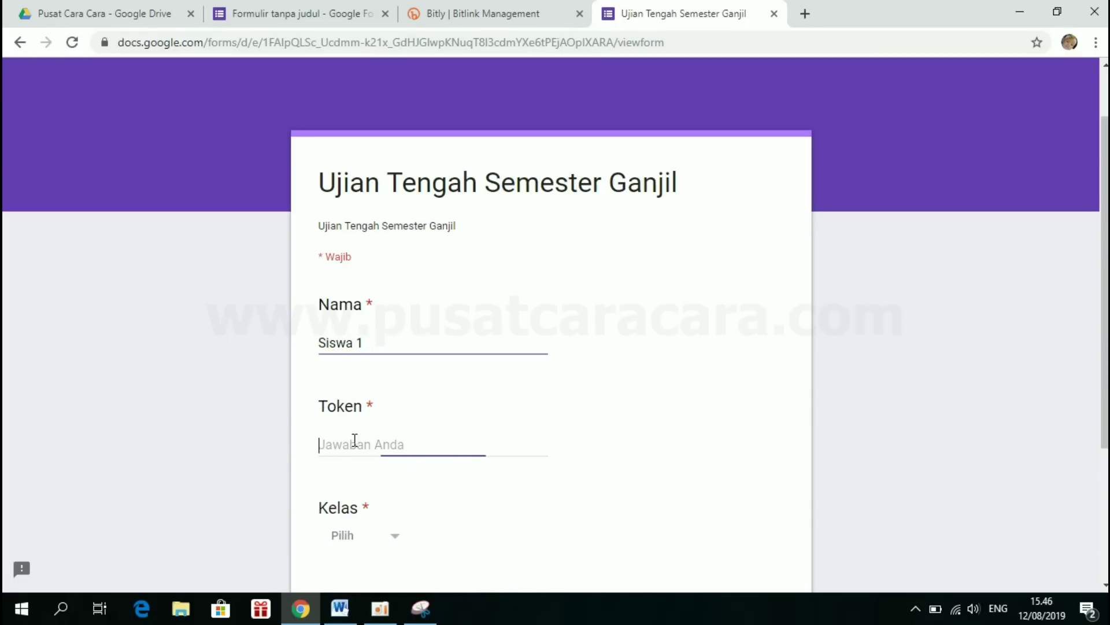
pyautogui.write('ABC123')
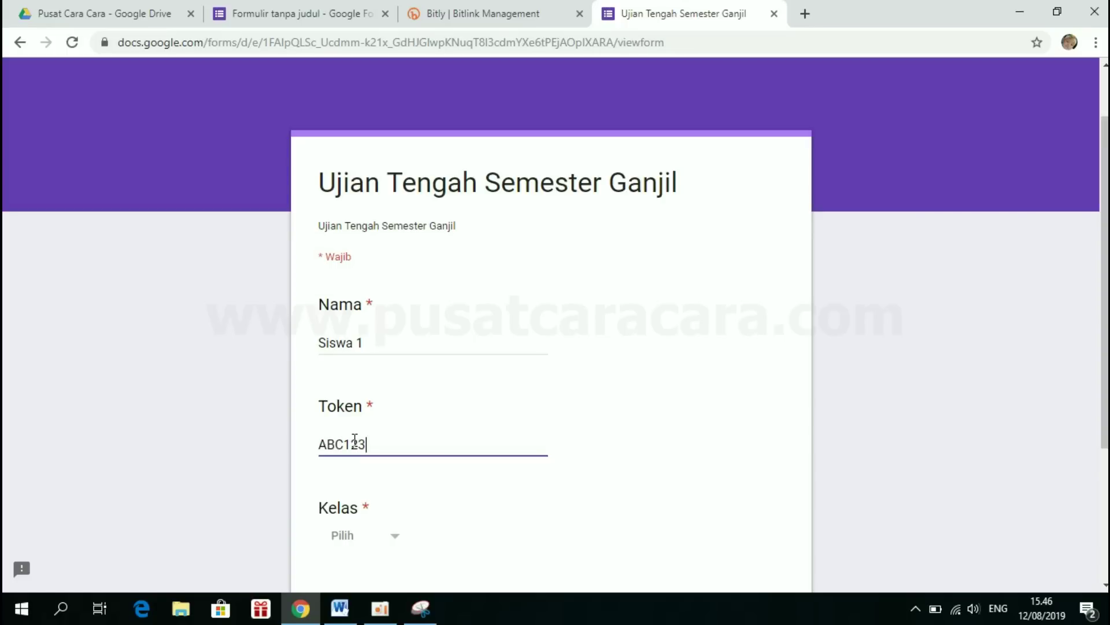
pyautogui.scroll(-2, 355, 441)
pyautogui.click(364, 433)
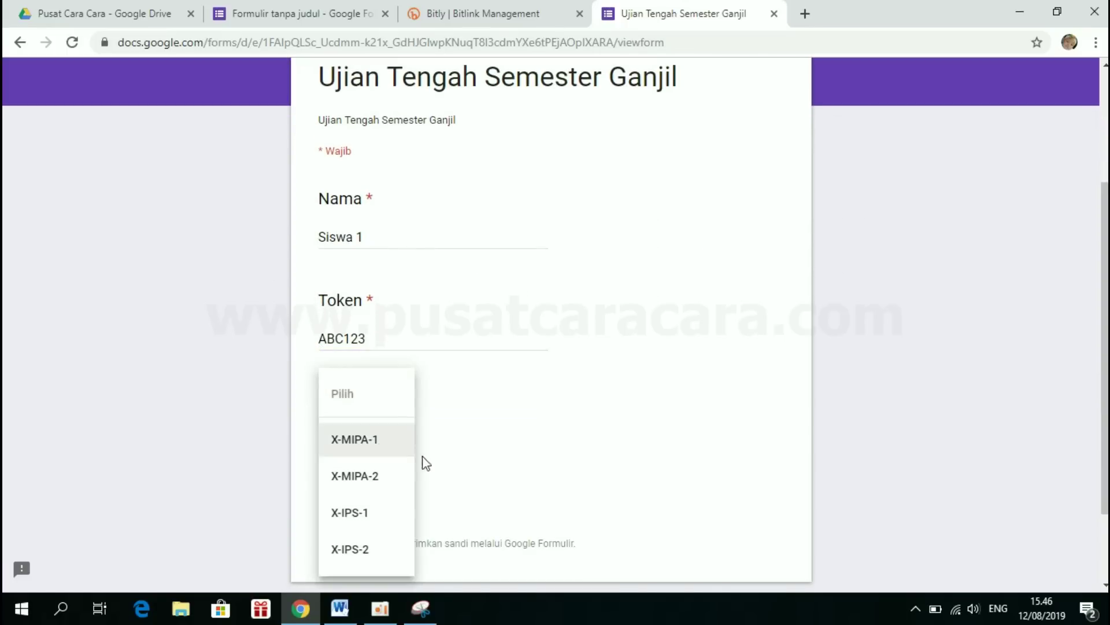
pyautogui.click(369, 479)
pyautogui.scroll(-2, 364, 463)
# - Answer Opsi 2, Menghitung, Microsoft Word and Ethernet, then submit the quiz
pyautogui.click(360, 399)
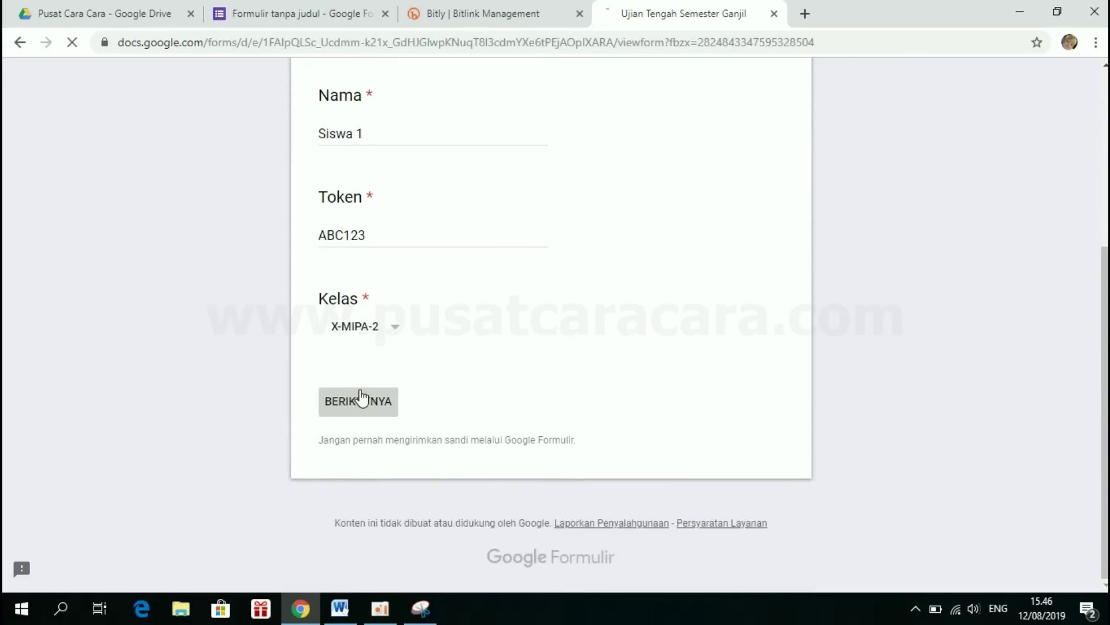
pyautogui.scroll(-3, 359, 396)
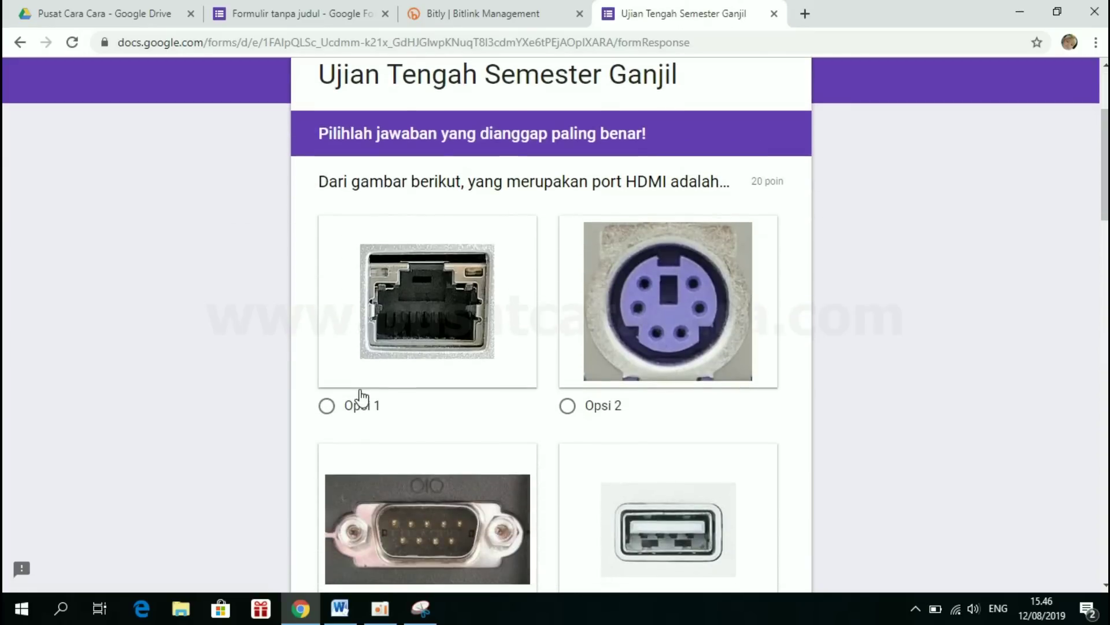
pyautogui.click(570, 410)
pyautogui.scroll(-10, 570, 411)
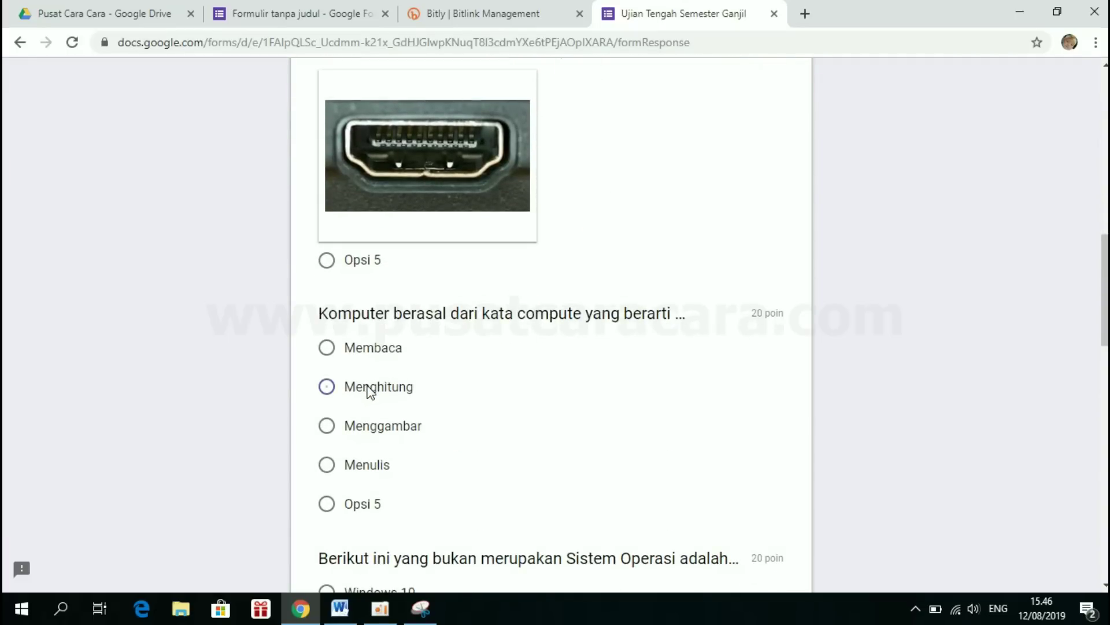
pyautogui.click(368, 387)
pyautogui.scroll(-5, 448, 389)
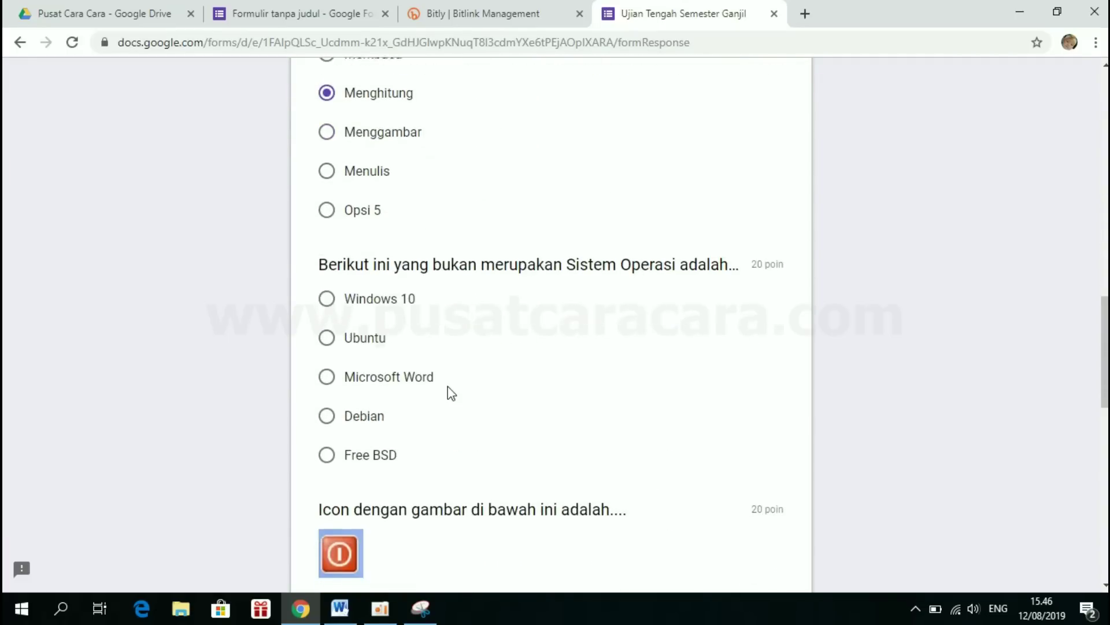
pyautogui.click(376, 373)
pyautogui.scroll(-5, 373, 372)
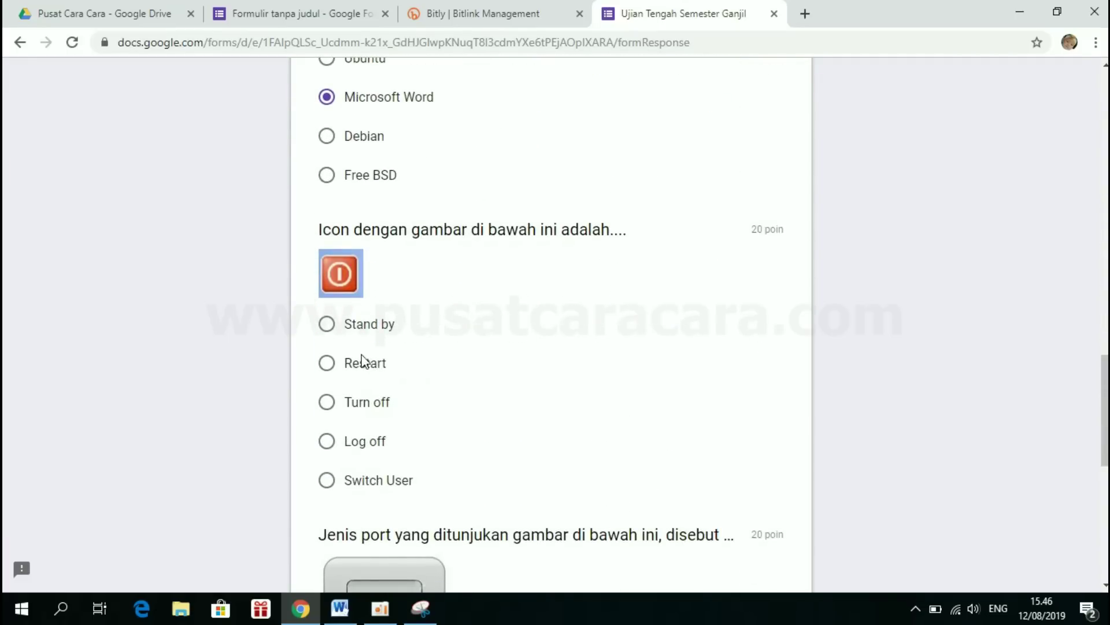
pyautogui.scroll(-5, 365, 369)
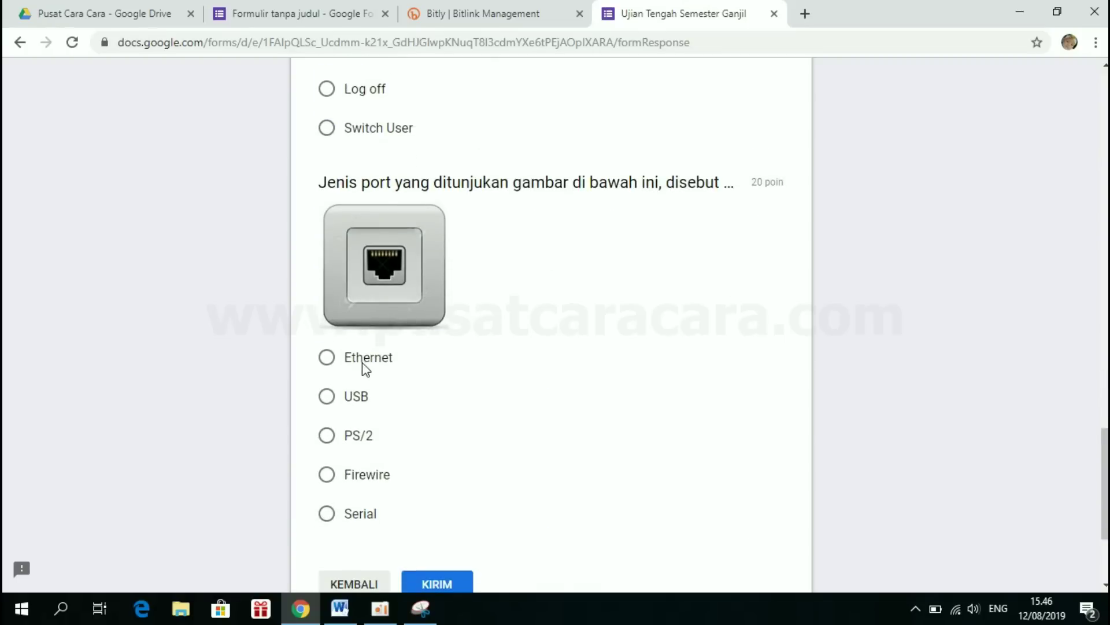
pyautogui.click(327, 357)
pyautogui.scroll(-3, 330, 373)
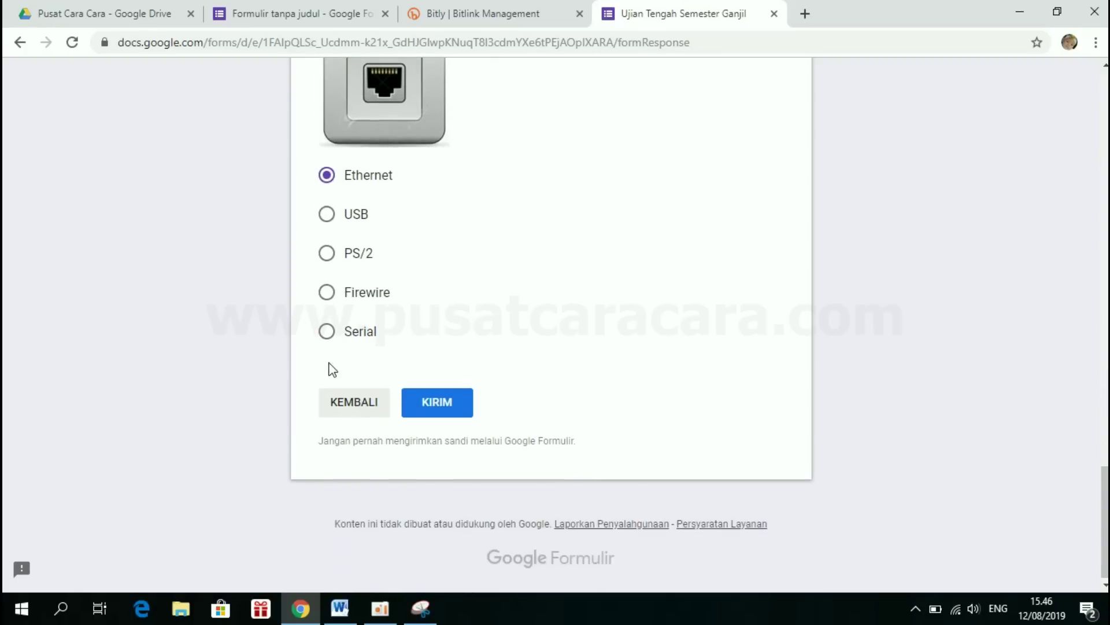
pyautogui.click(420, 400)
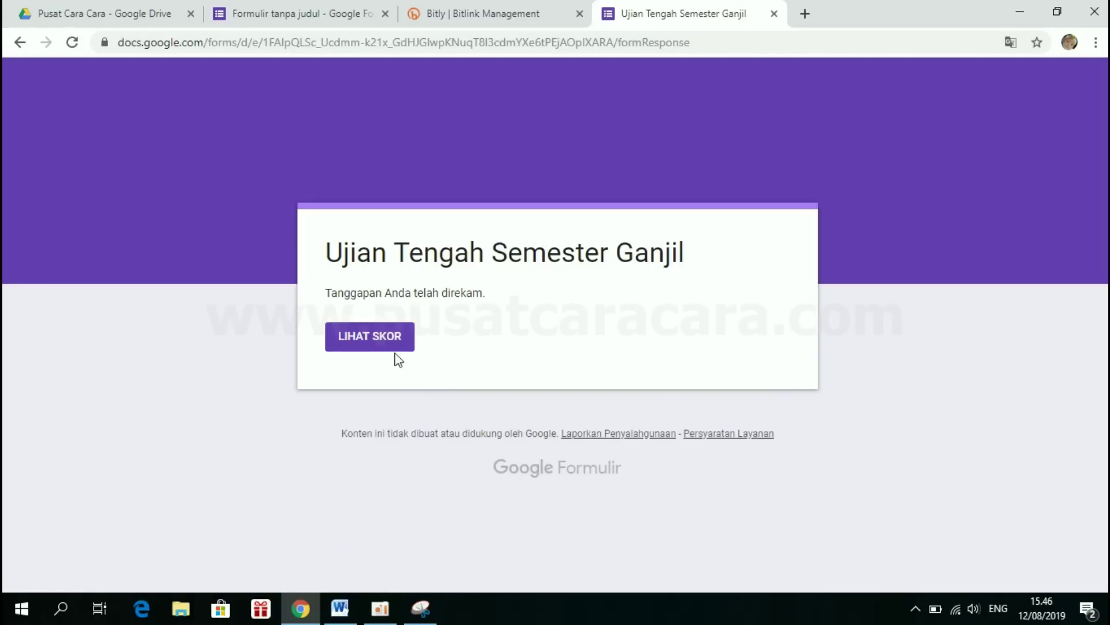
# - View the 60/100 score, then close the score and confirmation tabs
pyautogui.click(379, 342)
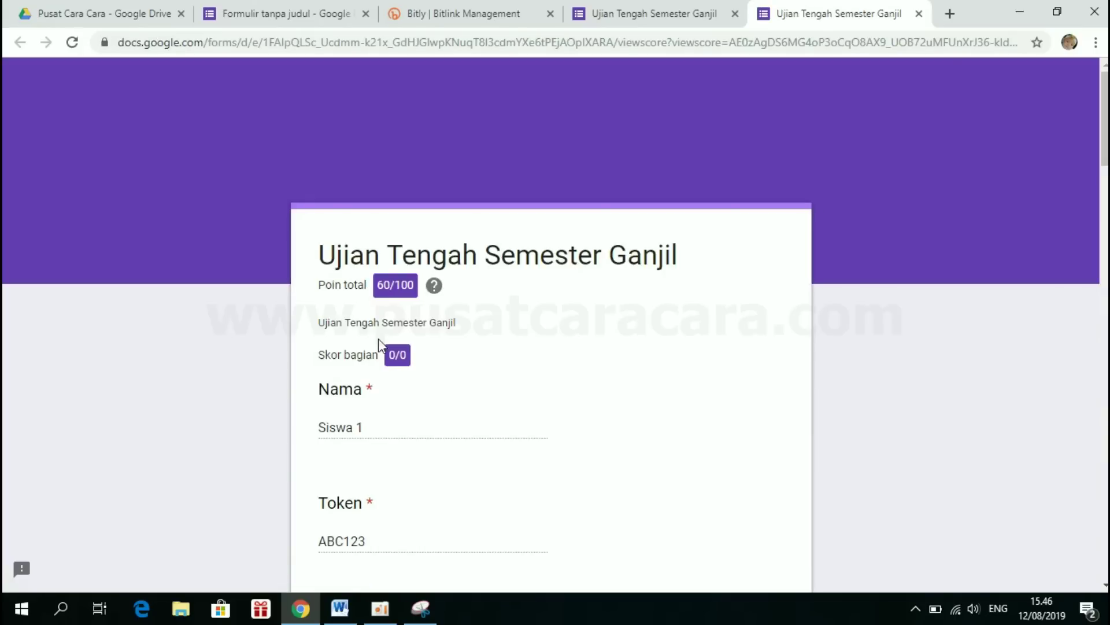
pyautogui.click(919, 13)
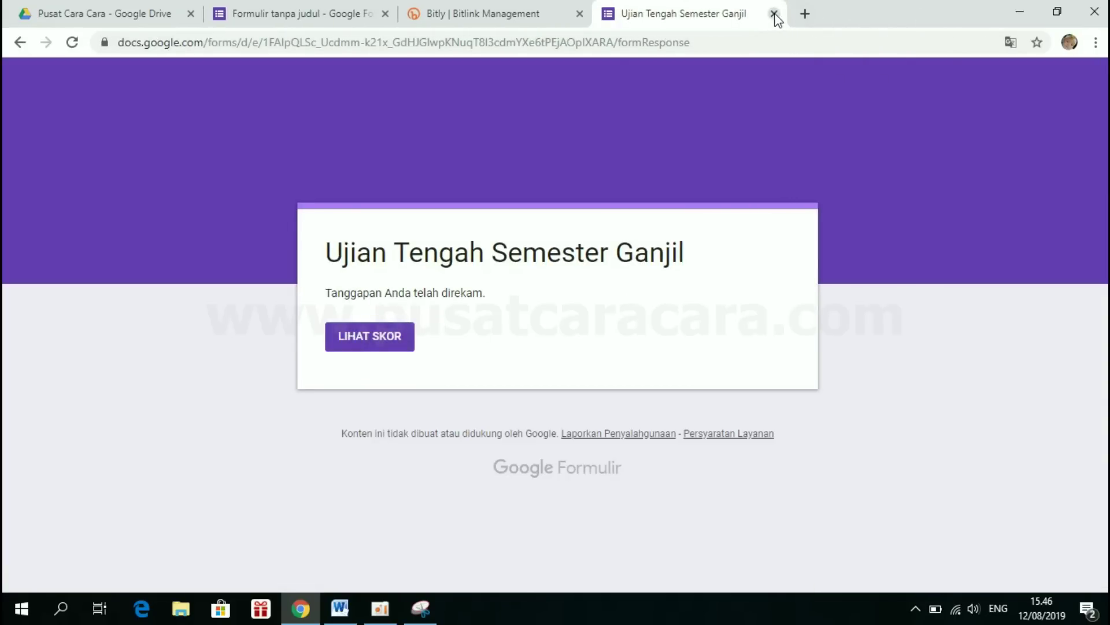
pyautogui.click(774, 13)
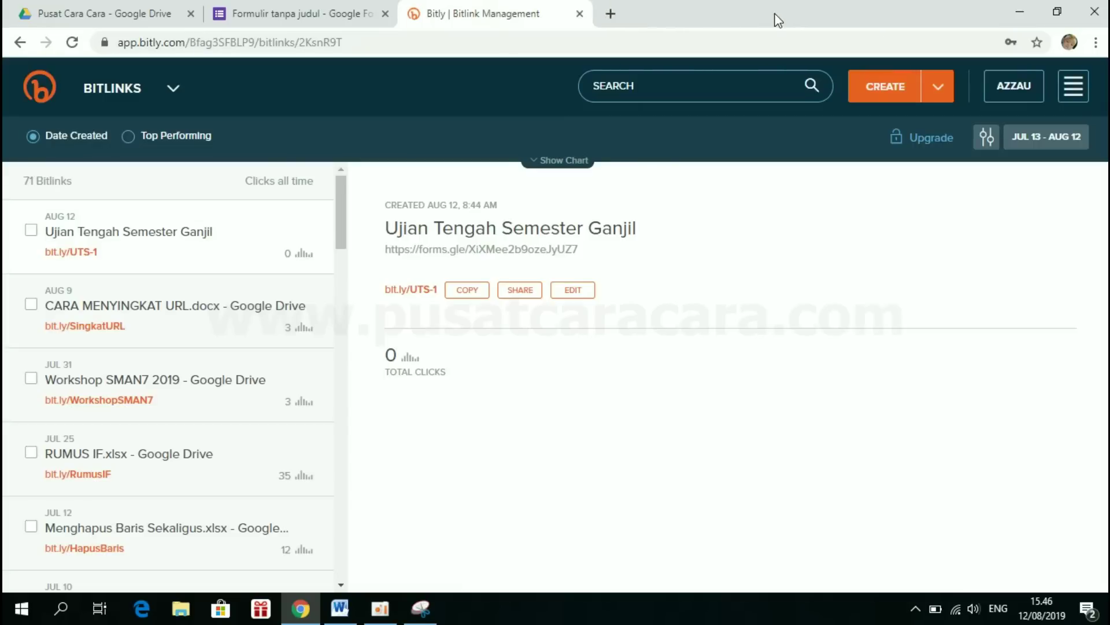
# - Leave Bitly and return to the 'Formulir tanpa judul' form with its short-link dialog
pyautogui.click(1073, 95)
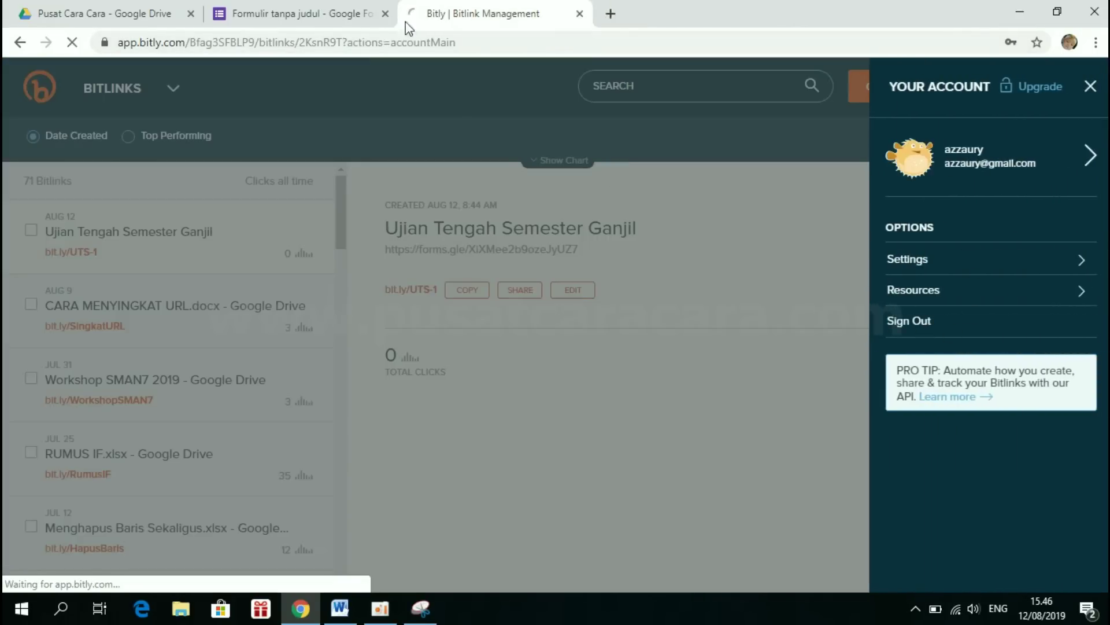
pyautogui.click(370, 15)
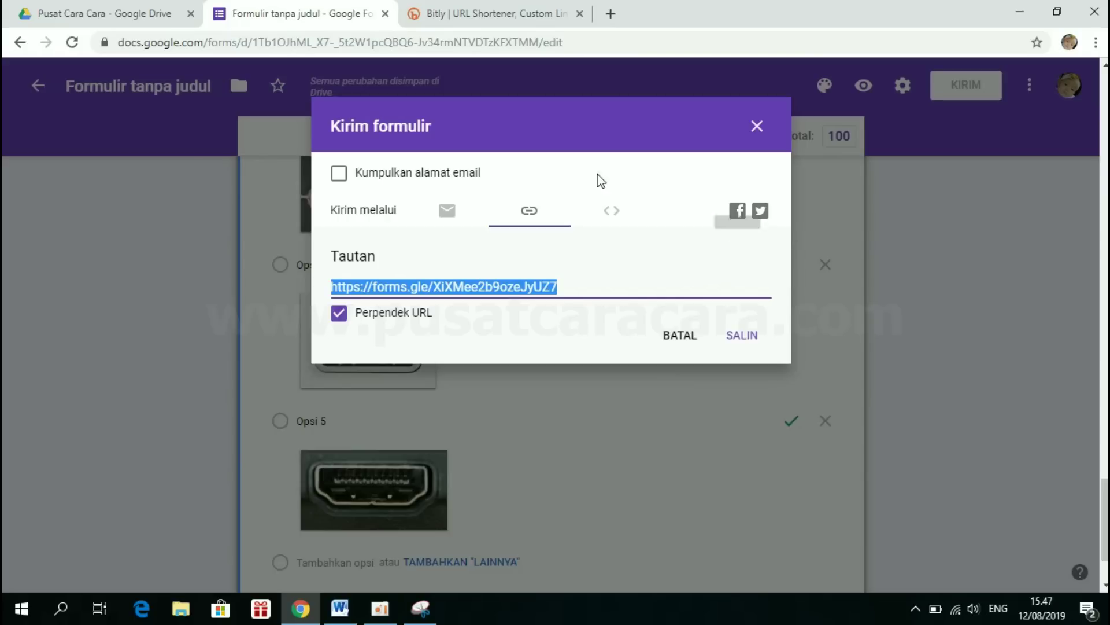
# - Close the send-form dialog and review the responses summary: 2 responses averaging 60/100
pyautogui.click(757, 126)
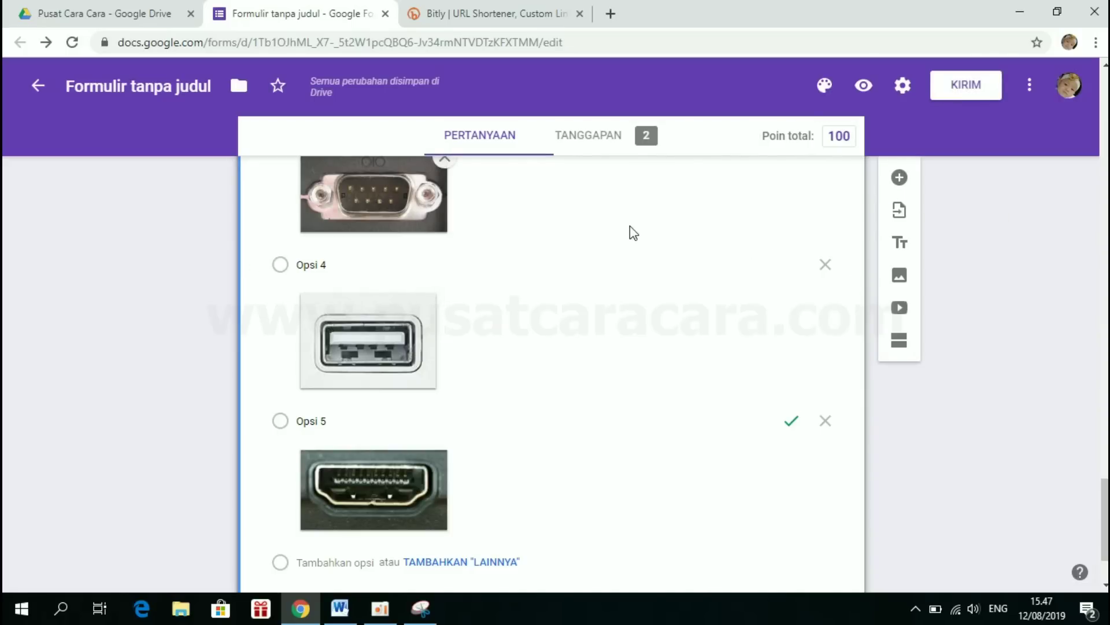
pyautogui.click(592, 138)
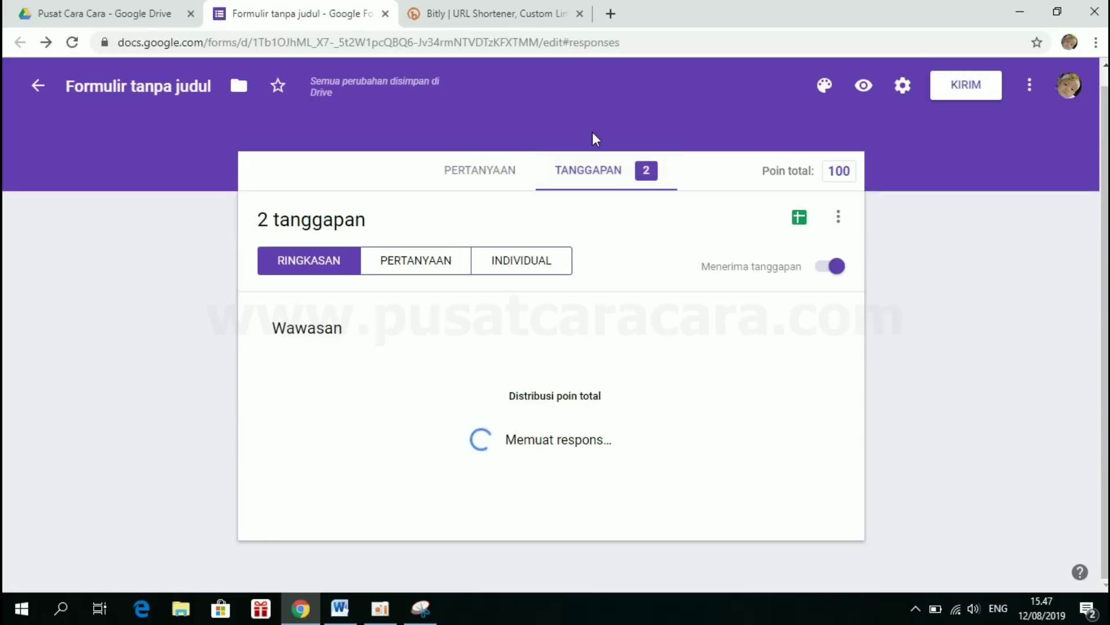
pyautogui.scroll(-2, 589, 305)
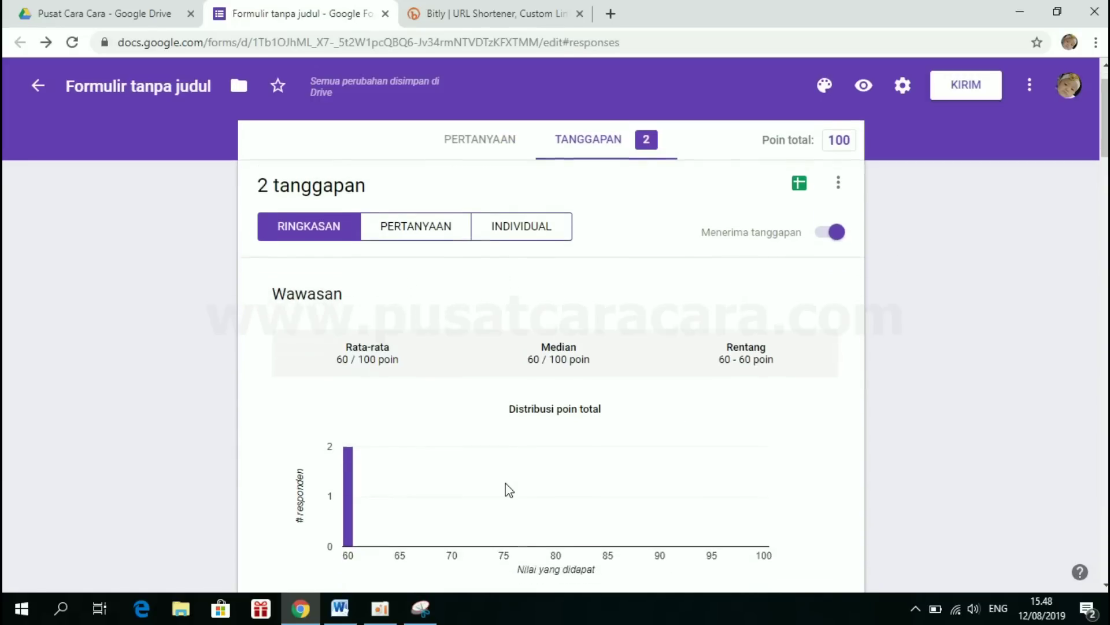
pyautogui.scroll(-1, 509, 490)
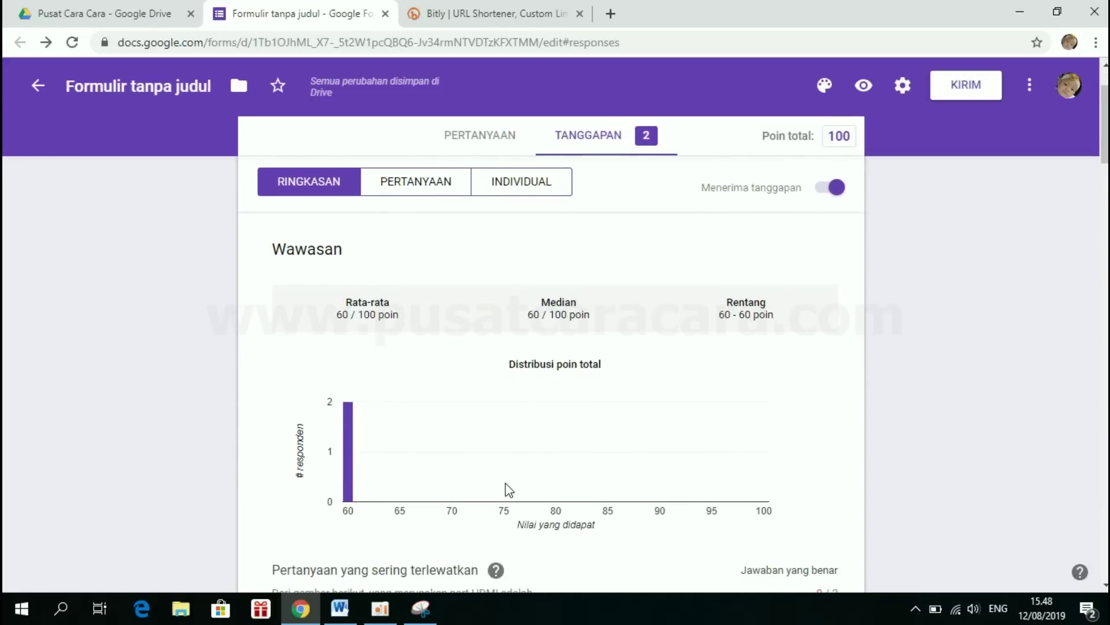
pyautogui.scroll(-4, 509, 490)
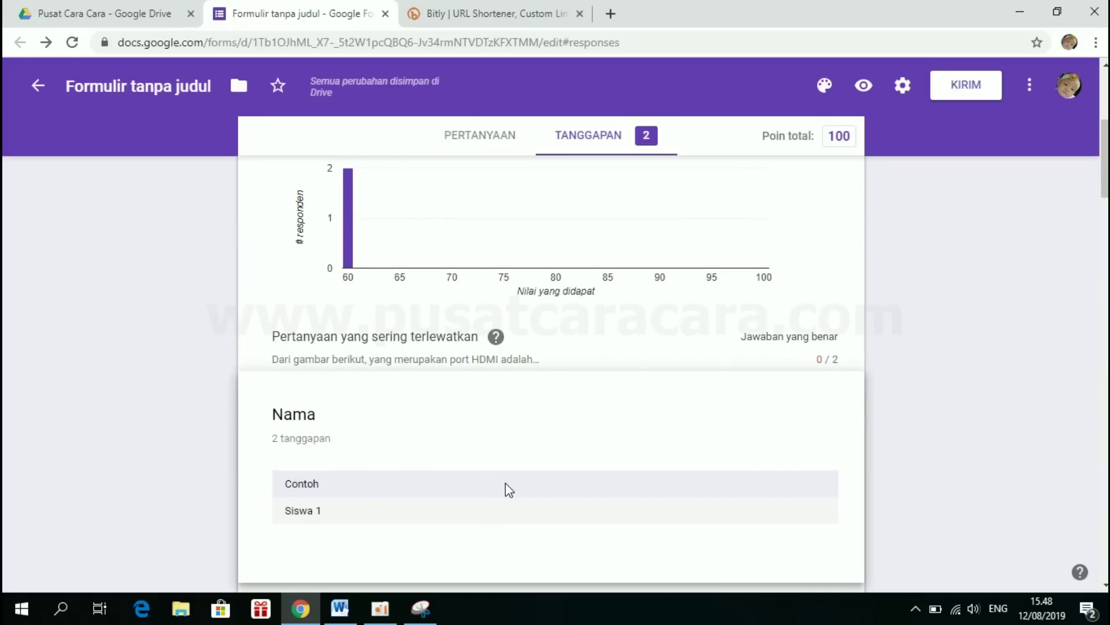
pyautogui.scroll(-4, 509, 490)
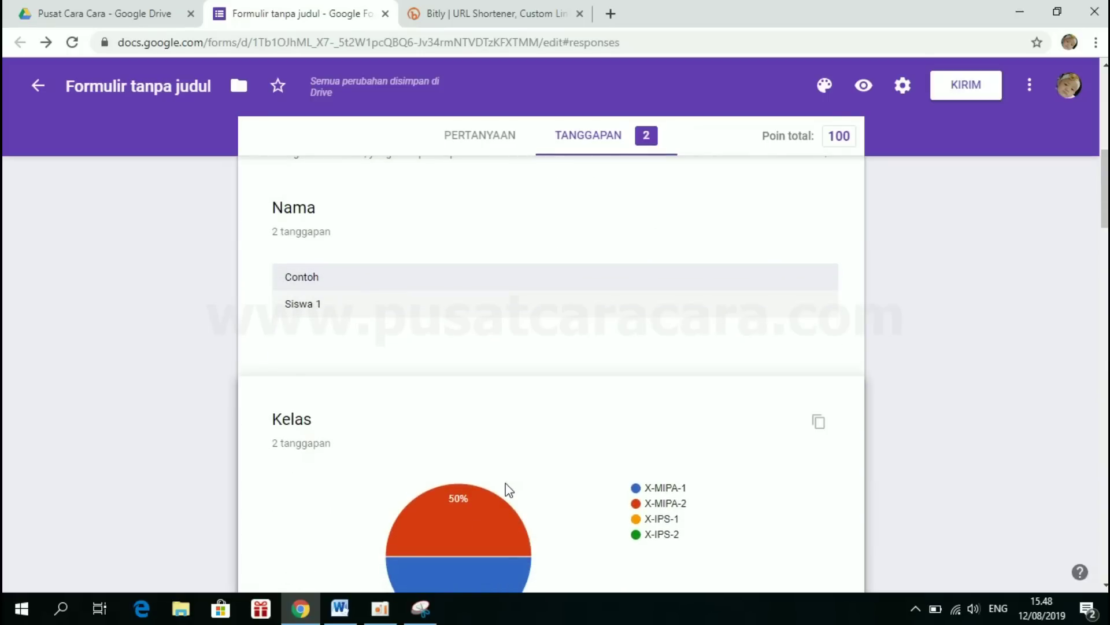
pyautogui.scroll(-4, 508, 490)
pyautogui.scroll(-10, 509, 490)
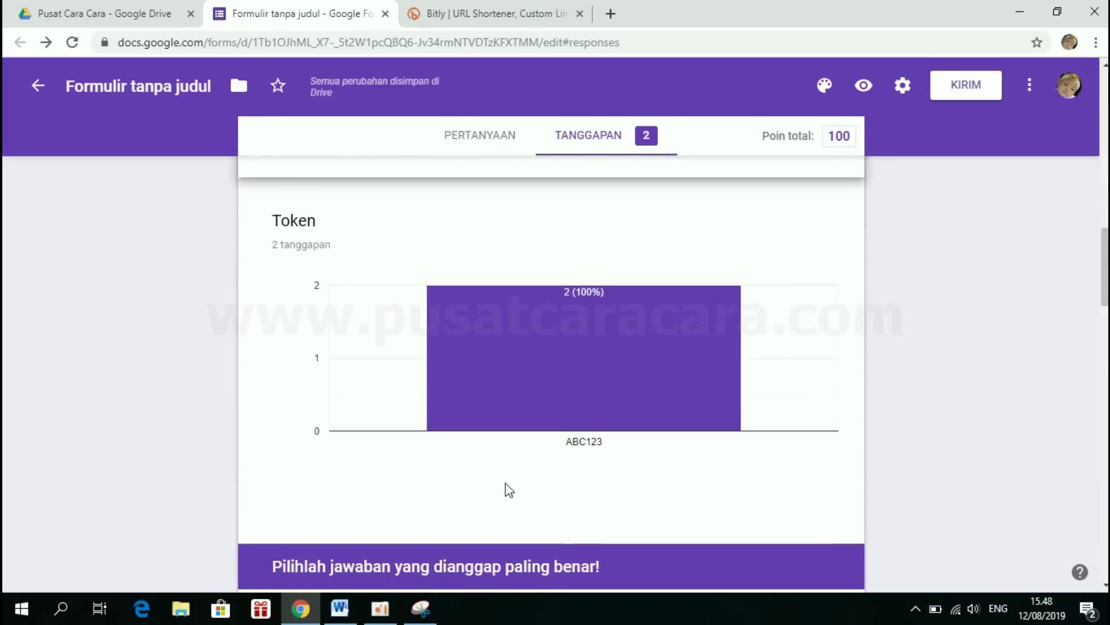
pyautogui.scroll(15, 508, 490)
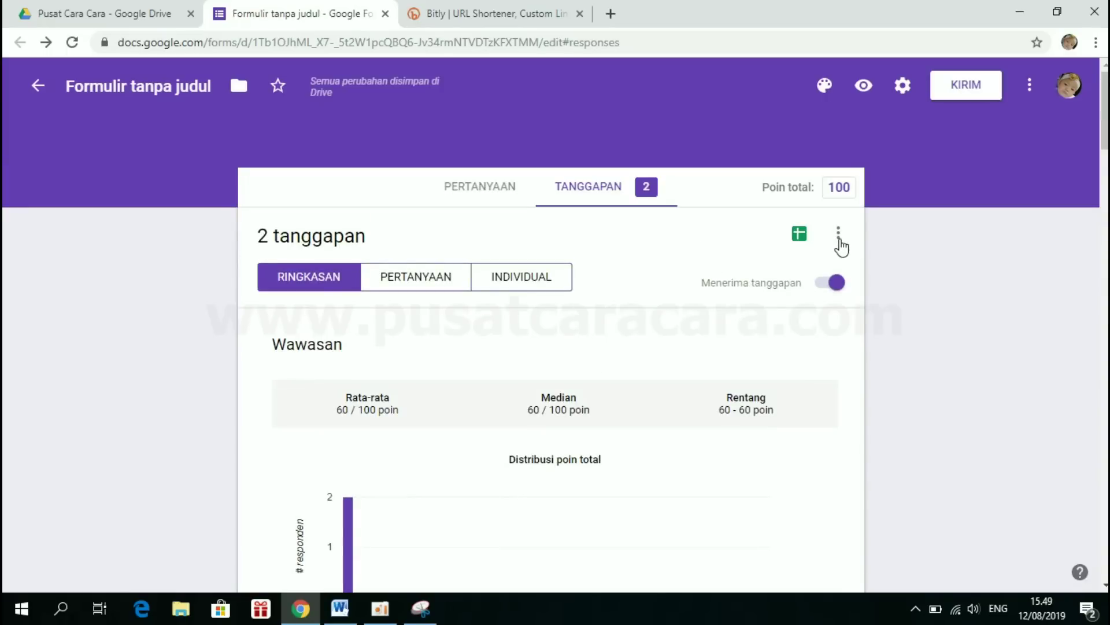
# - Download the responses as CSV, saved as 'Formulir tanpa judul.csv (1).zip'
pyautogui.click(841, 239)
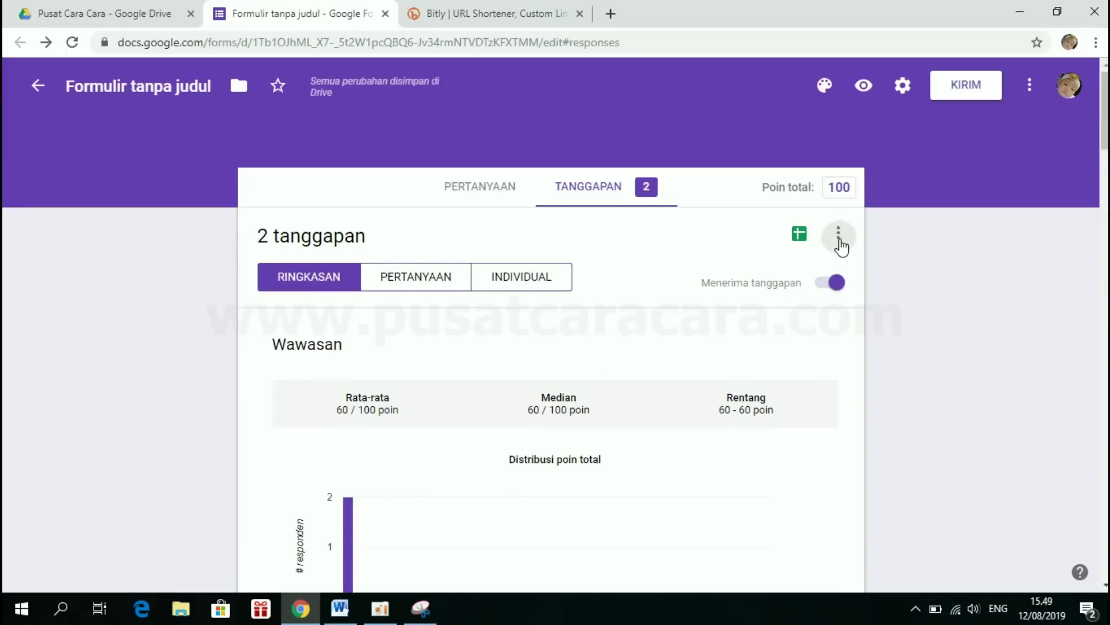
pyautogui.click(467, 386)
pyautogui.click(838, 238)
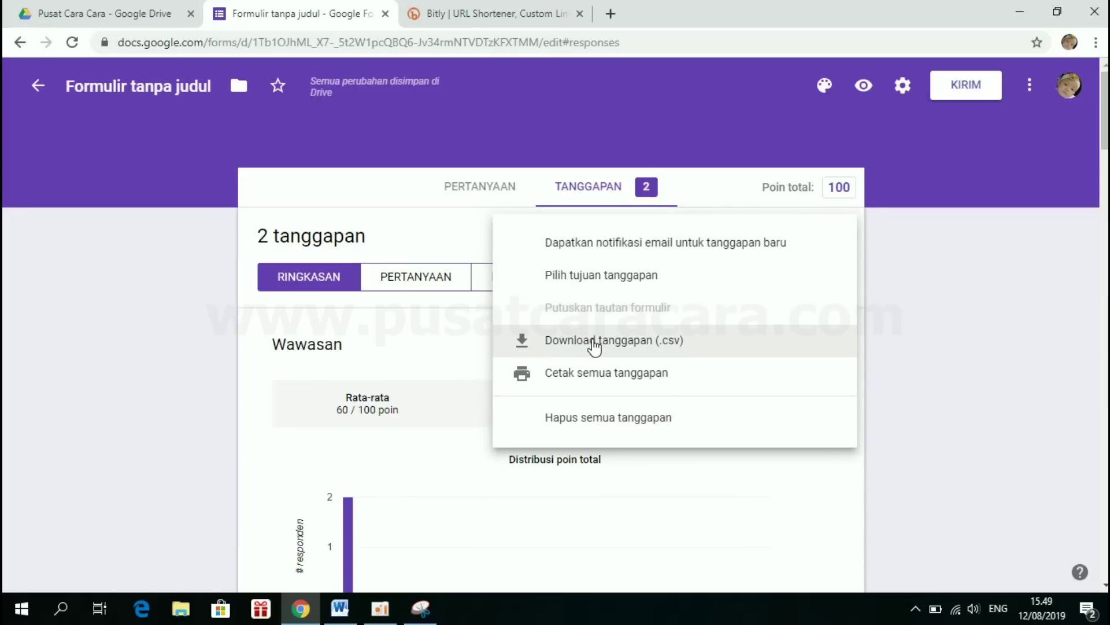
pyautogui.click(595, 341)
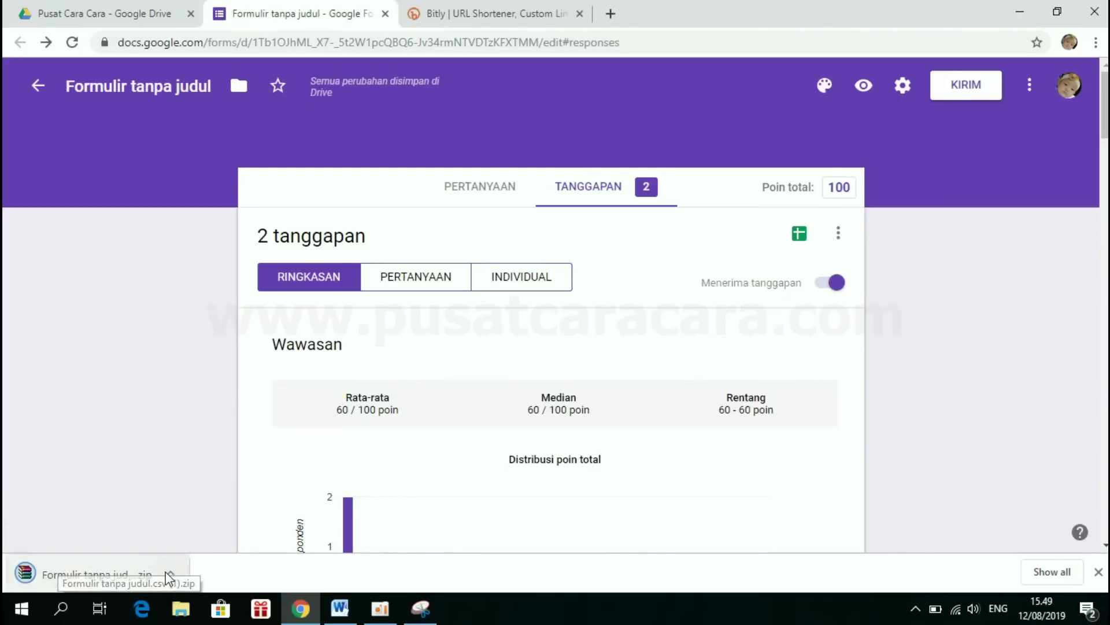
# - Open 'Formulir tanpa judul.csv' from the downloaded zip in WinRAR so it loads in Excel
pyautogui.click(99, 575)
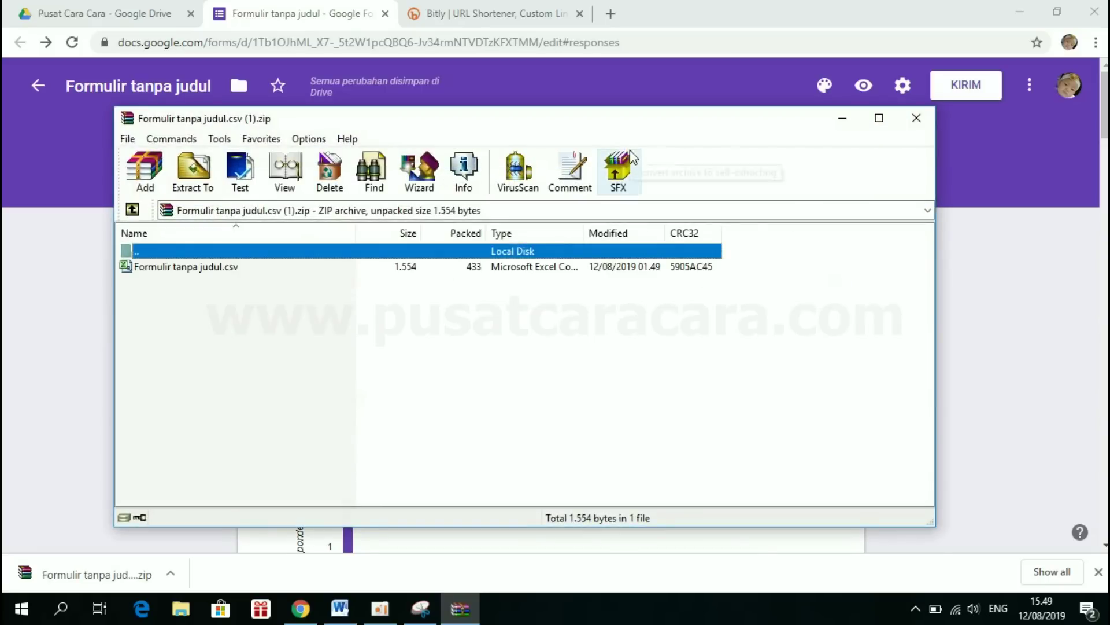
pyautogui.doubleClick(207, 266)
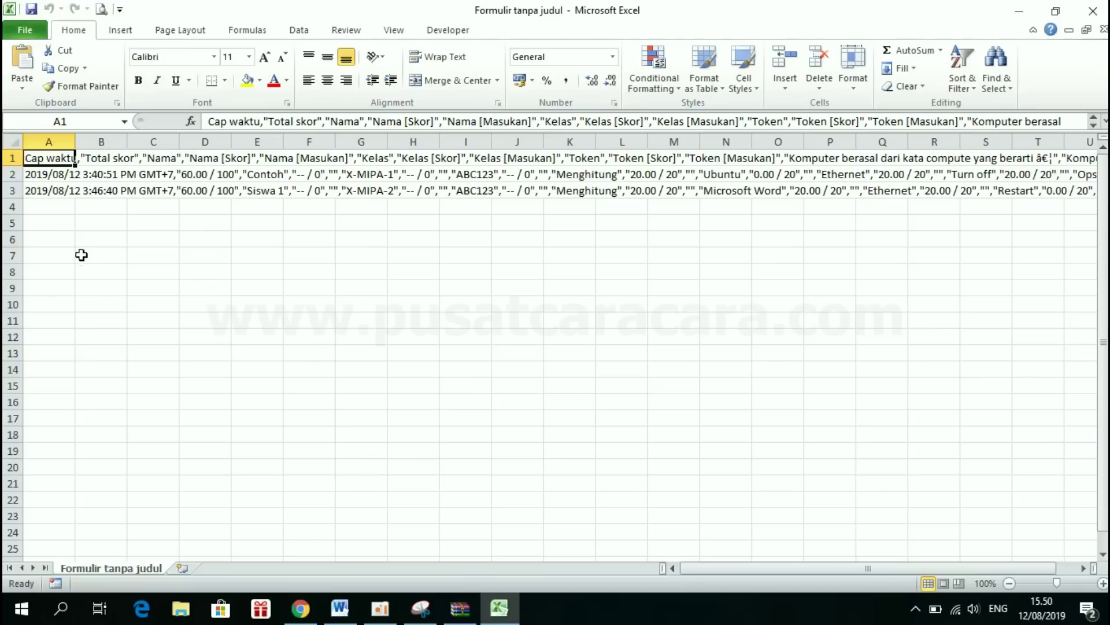
# - Split A1:A3 with Text to Columns, Delimited on Comma, into separate columns
pyautogui.click(117, 285)
pyautogui.moveTo(45, 157); pyautogui.dragTo(48, 188)
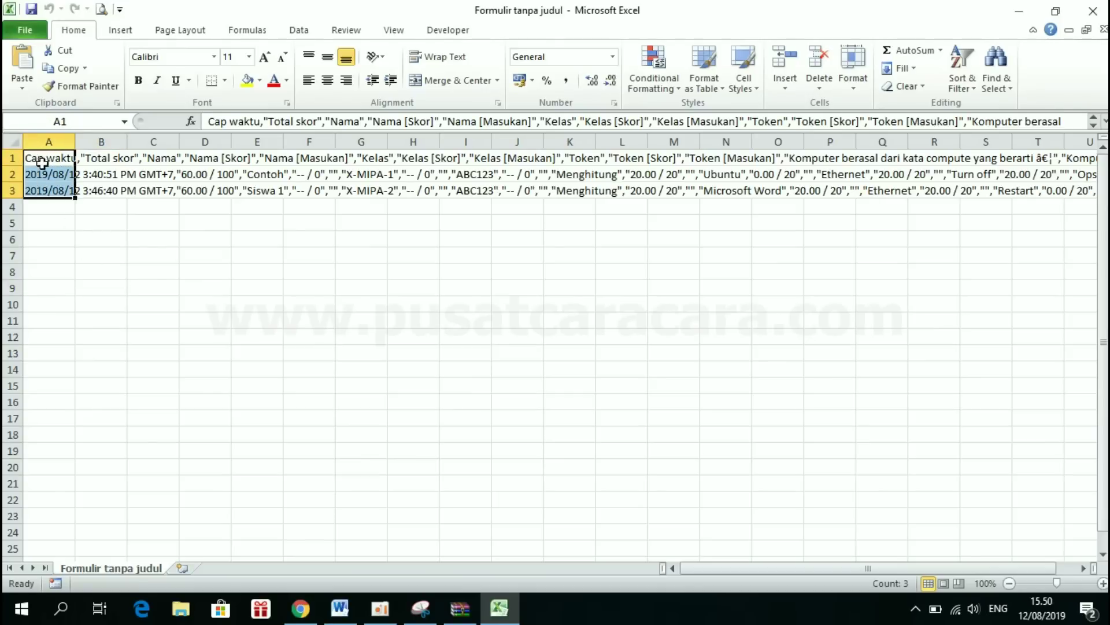
pyautogui.click(299, 31)
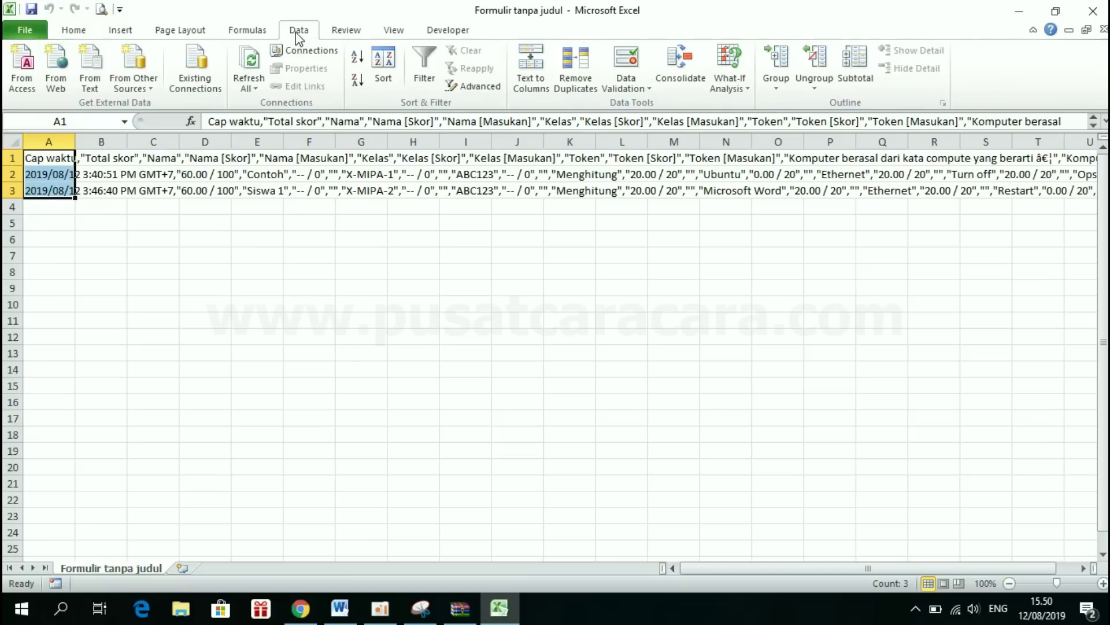
pyautogui.click(534, 92)
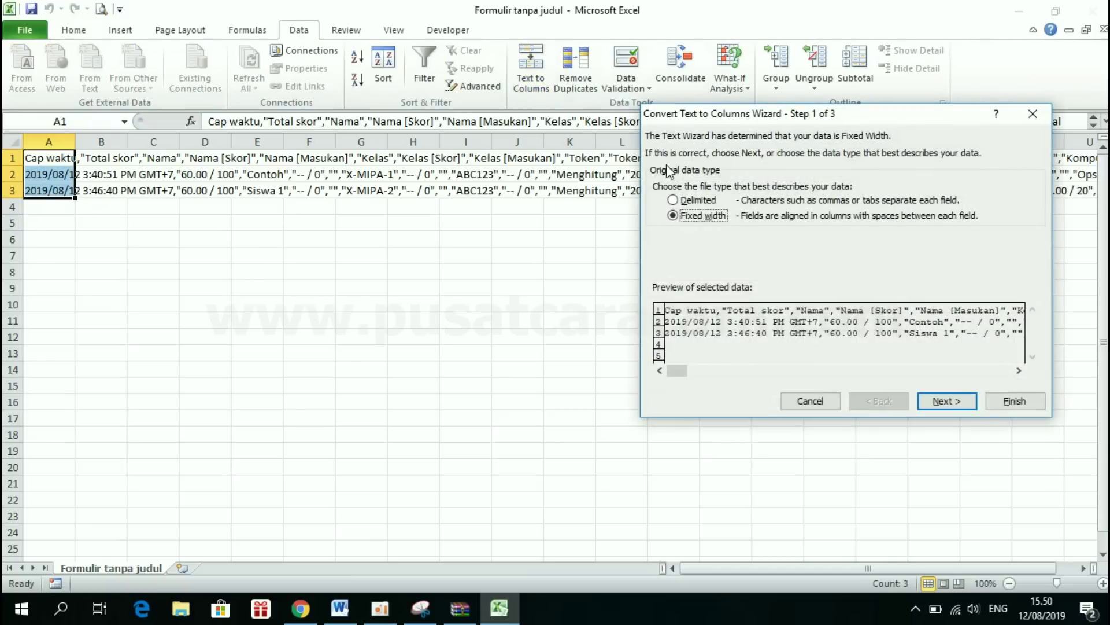
pyautogui.click(702, 201)
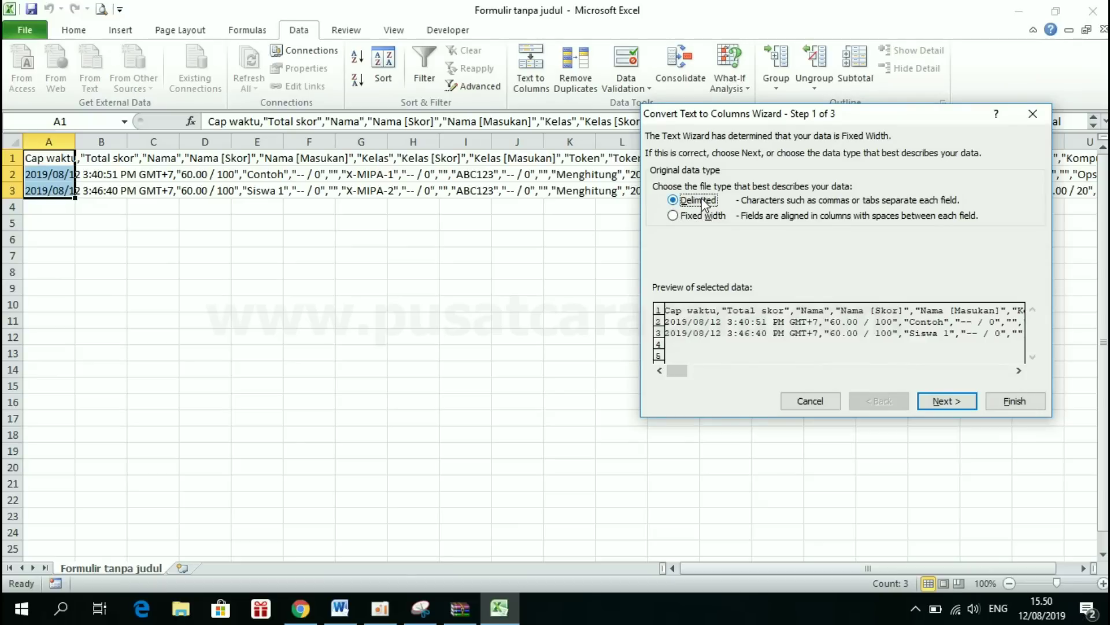
pyautogui.click(943, 400)
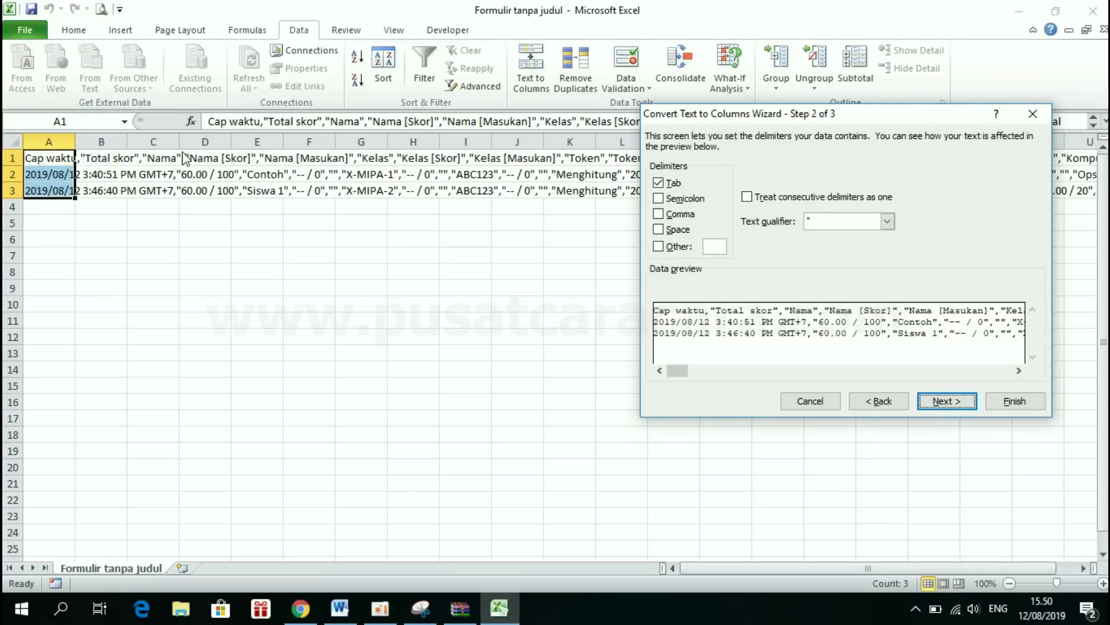
pyautogui.click(674, 217)
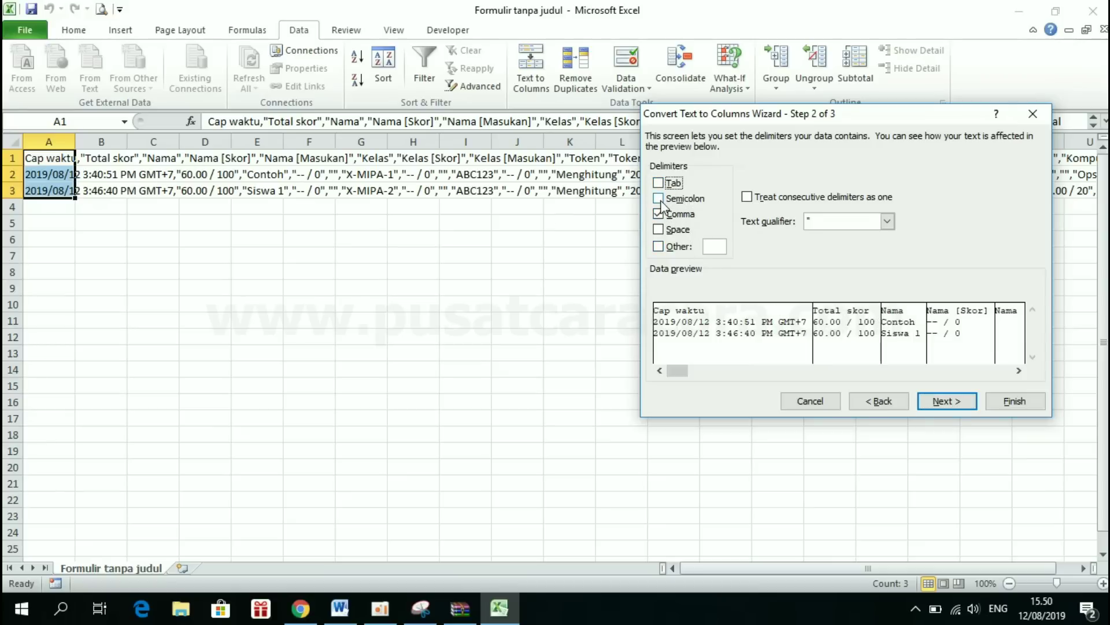
pyautogui.click(949, 403)
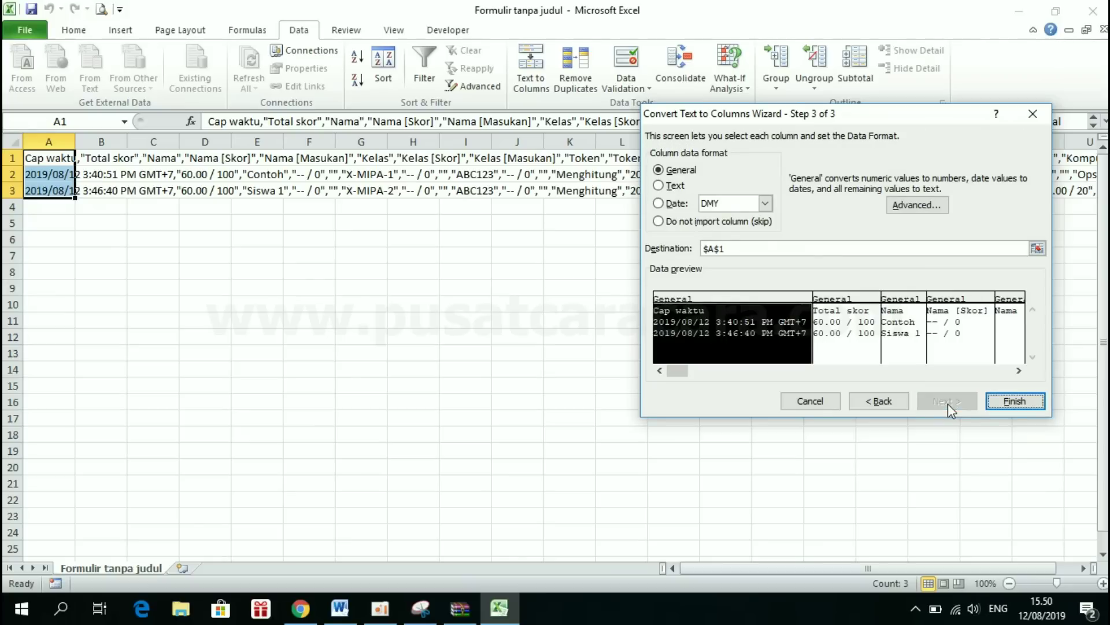
pyautogui.click(1005, 407)
pyautogui.click(308, 304)
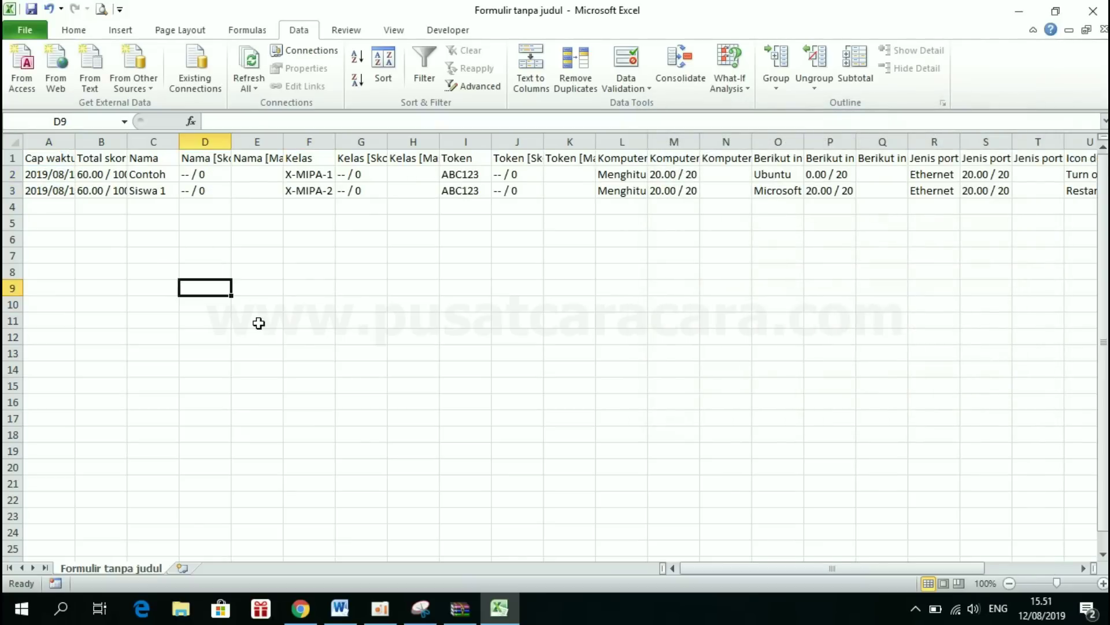
# - Delete the Cap waktu timestamp column
pyautogui.click(159, 135)
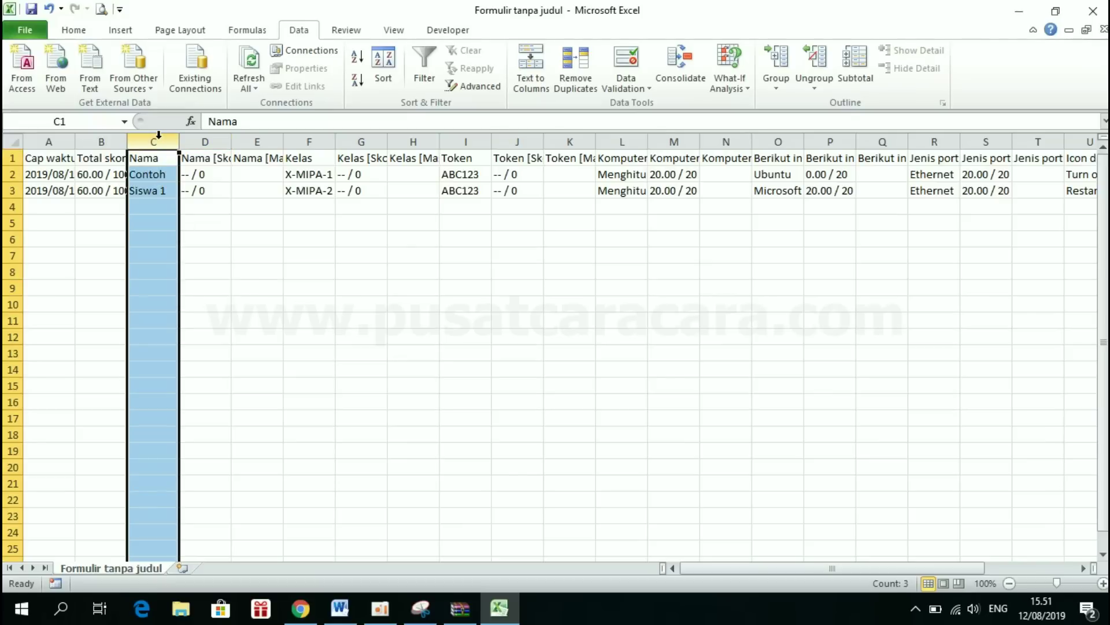
pyautogui.click(105, 136)
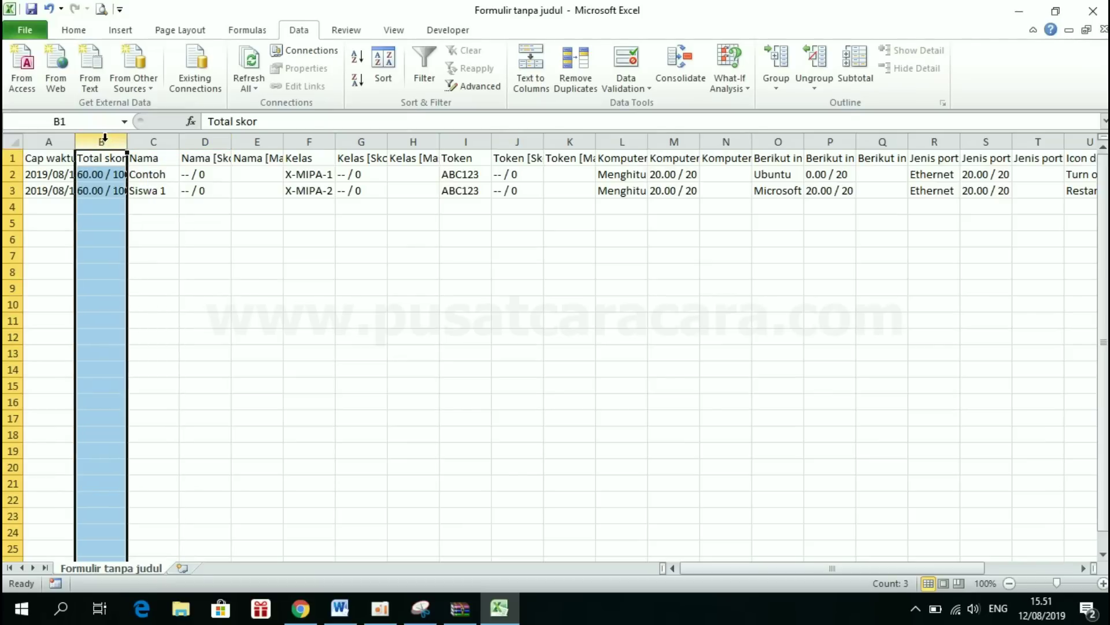
pyautogui.click(101, 193)
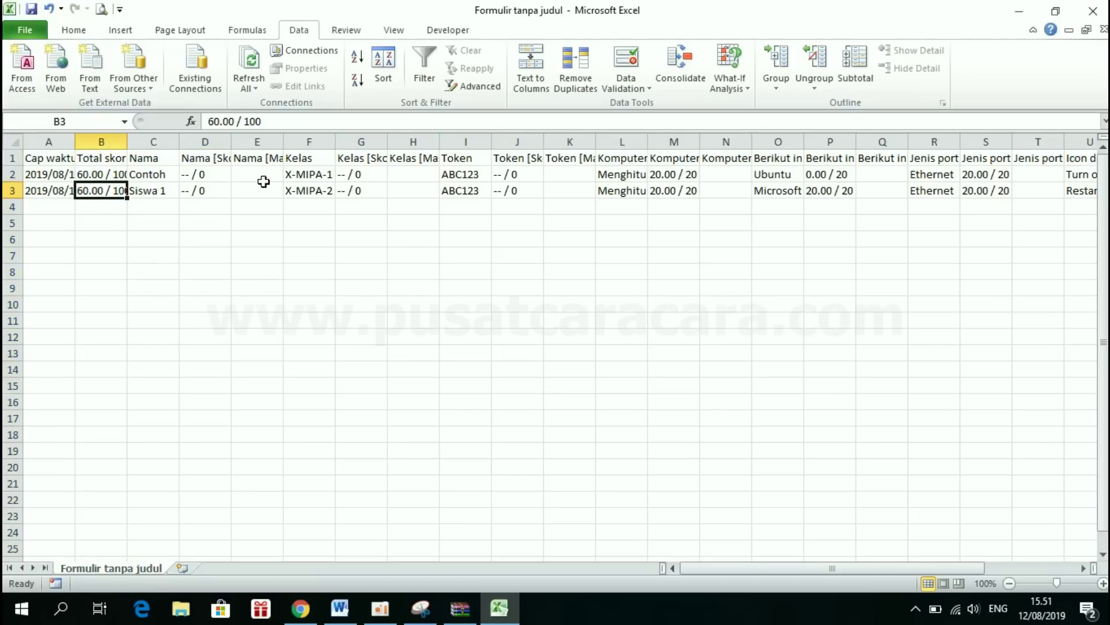
pyautogui.click(317, 139)
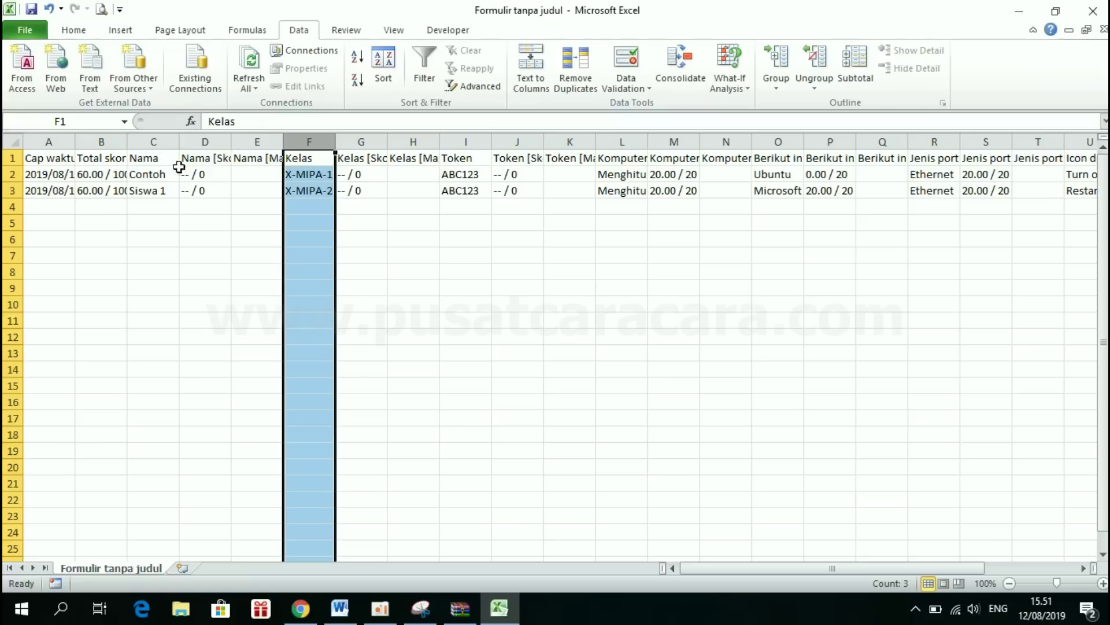
pyautogui.click(153, 142)
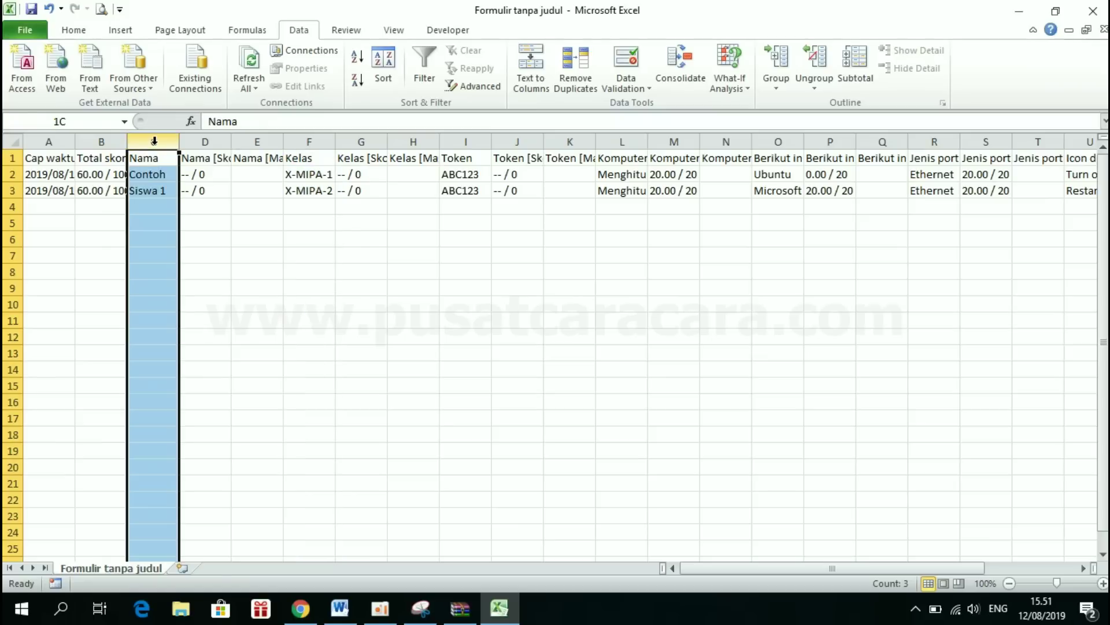
pyautogui.click(322, 141)
pyautogui.click(49, 138)
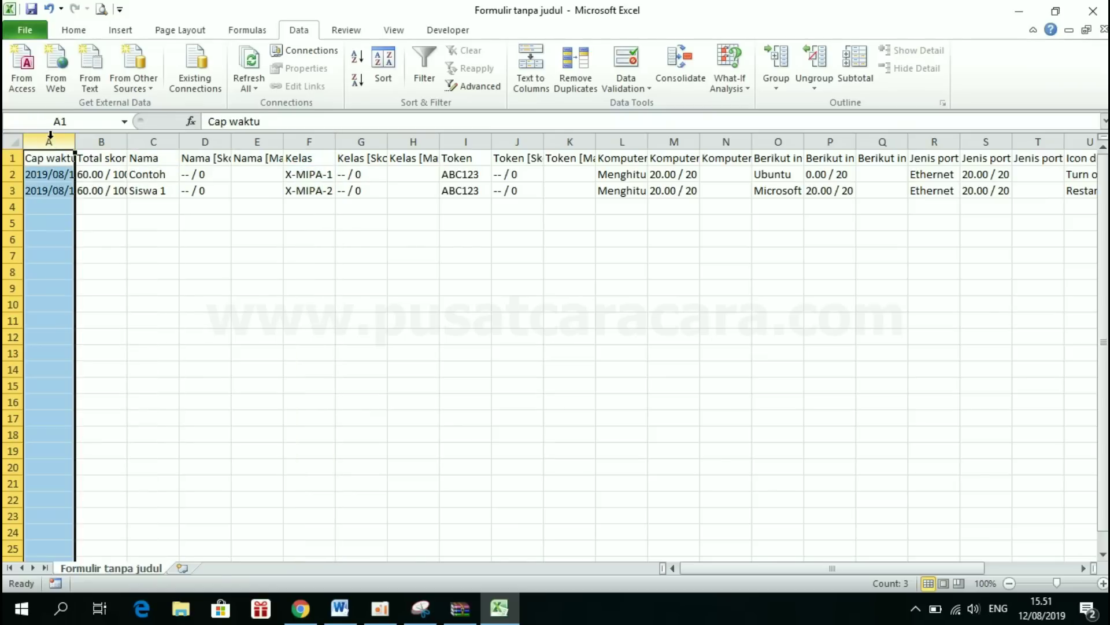
pyautogui.rightClick(50, 140)
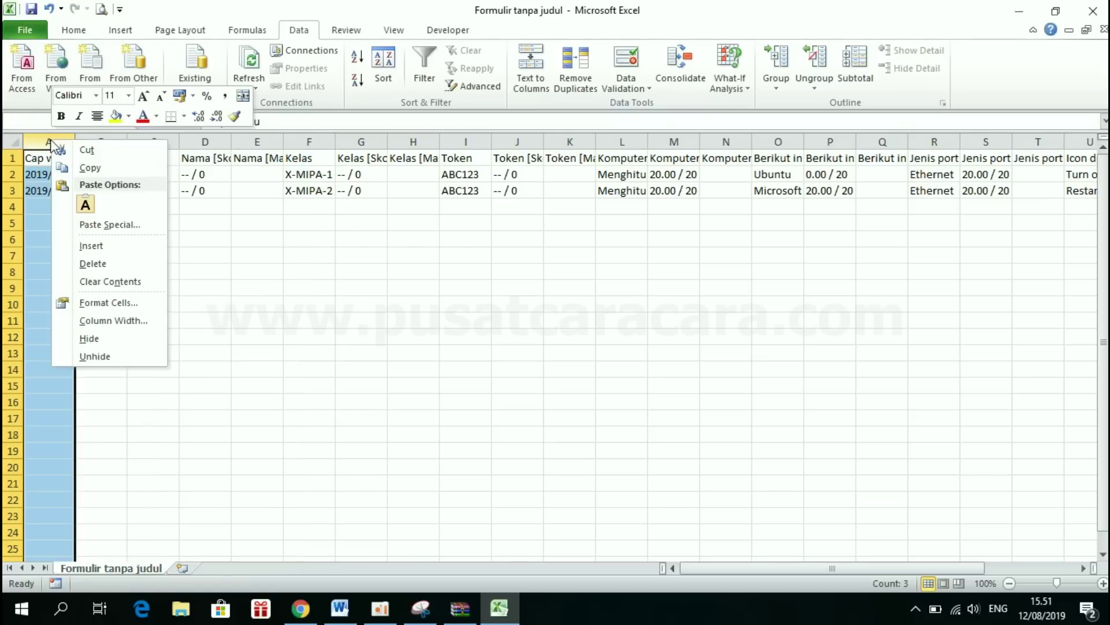
pyautogui.click(108, 262)
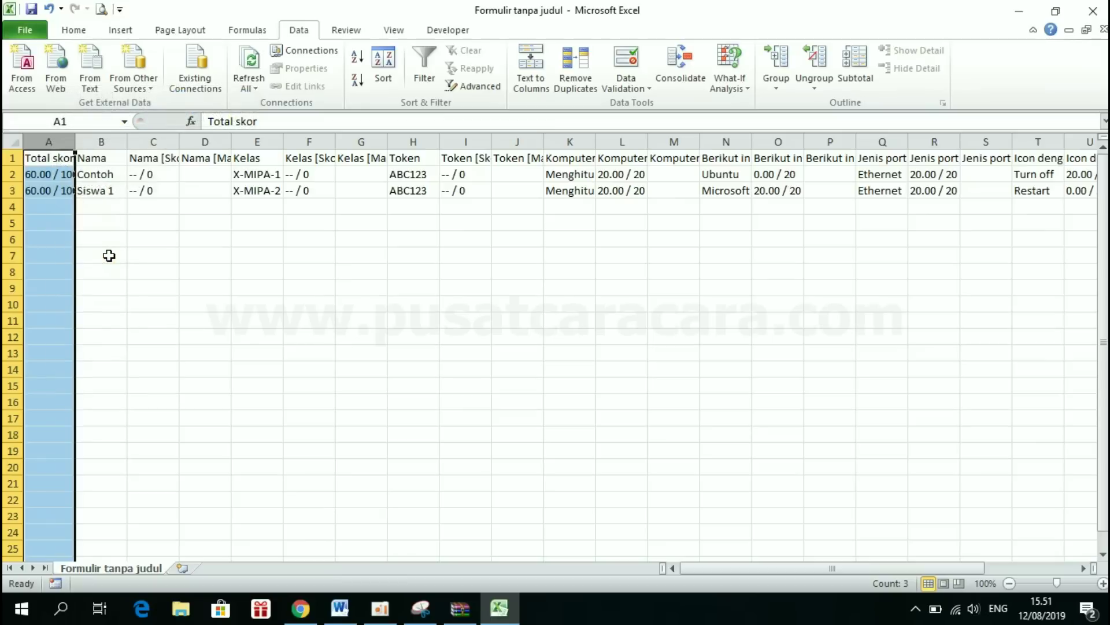
# - Delete the Nama score and Nama feedback columns
pyautogui.click(101, 141)
pyautogui.rightClick(162, 141)
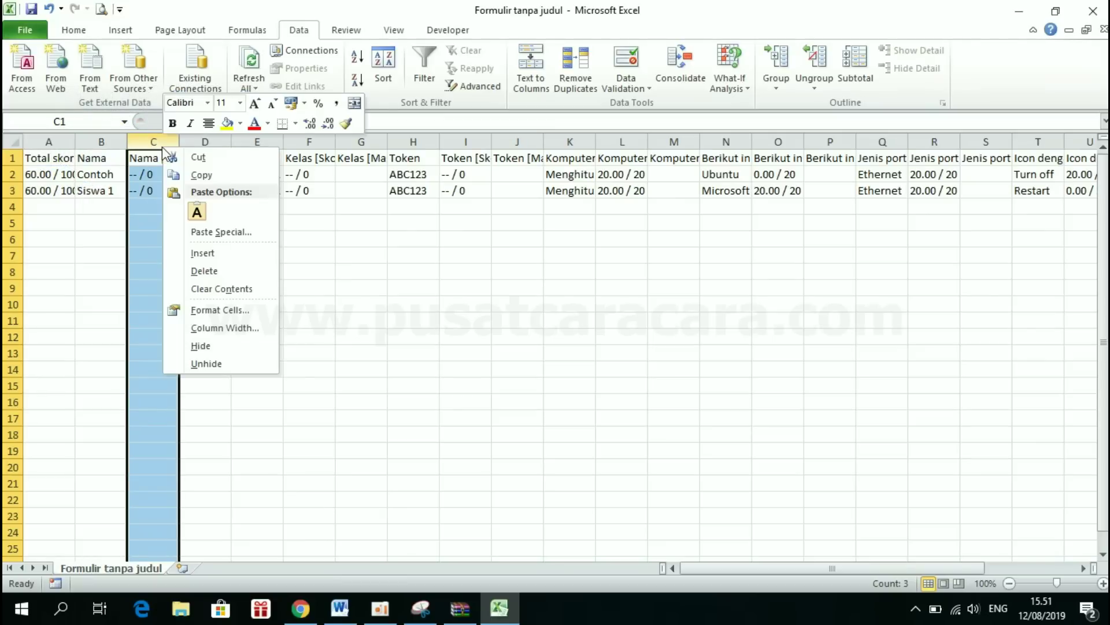
pyautogui.click(207, 264)
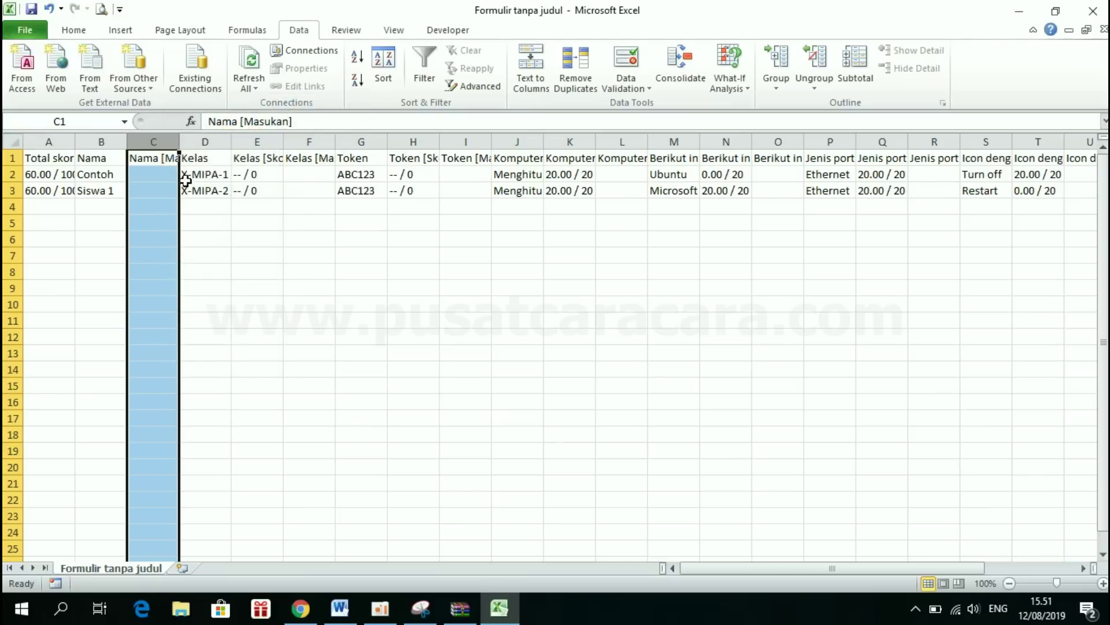
pyautogui.rightClick(171, 142)
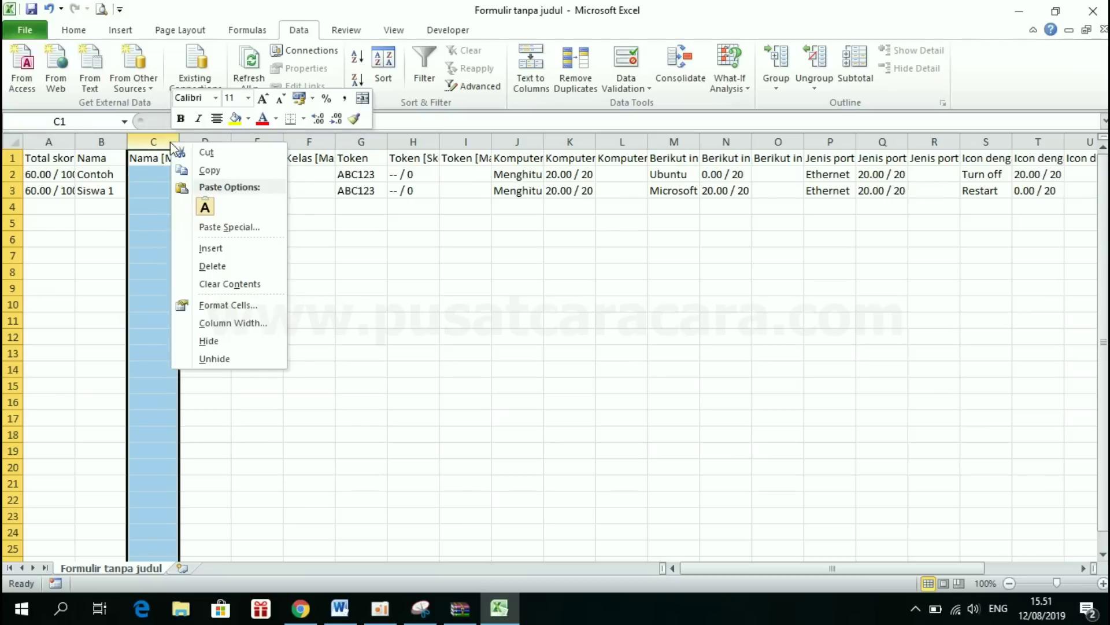
pyautogui.click(243, 267)
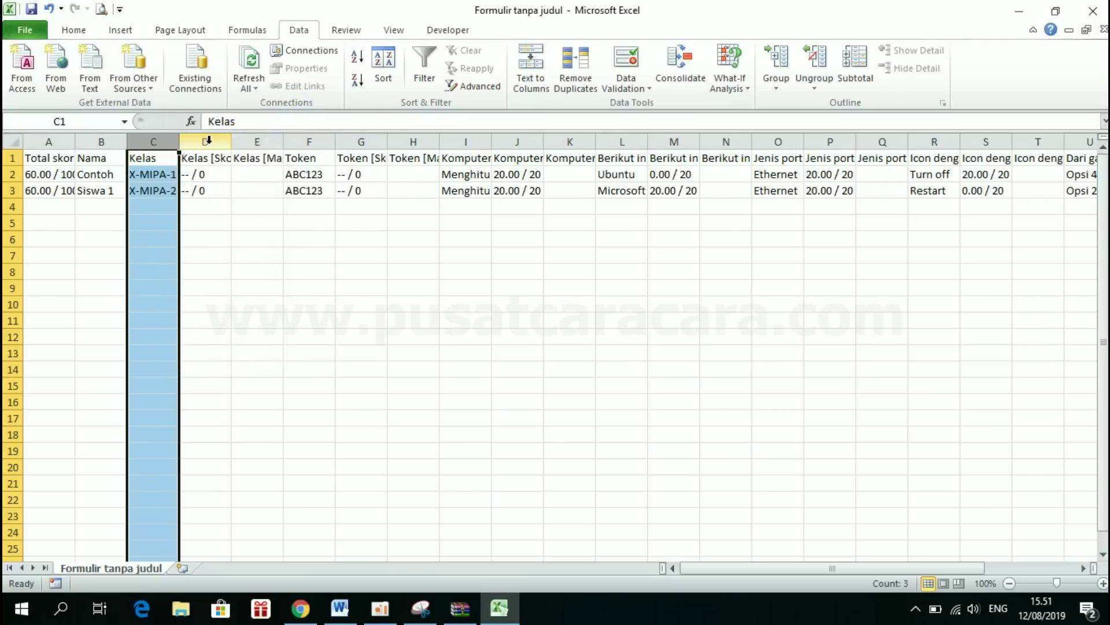
# - Delete the leftover question columns D:Y and autofit column A to show the scores
pyautogui.moveTo(207, 139); pyautogui.dragTo(875, 156)
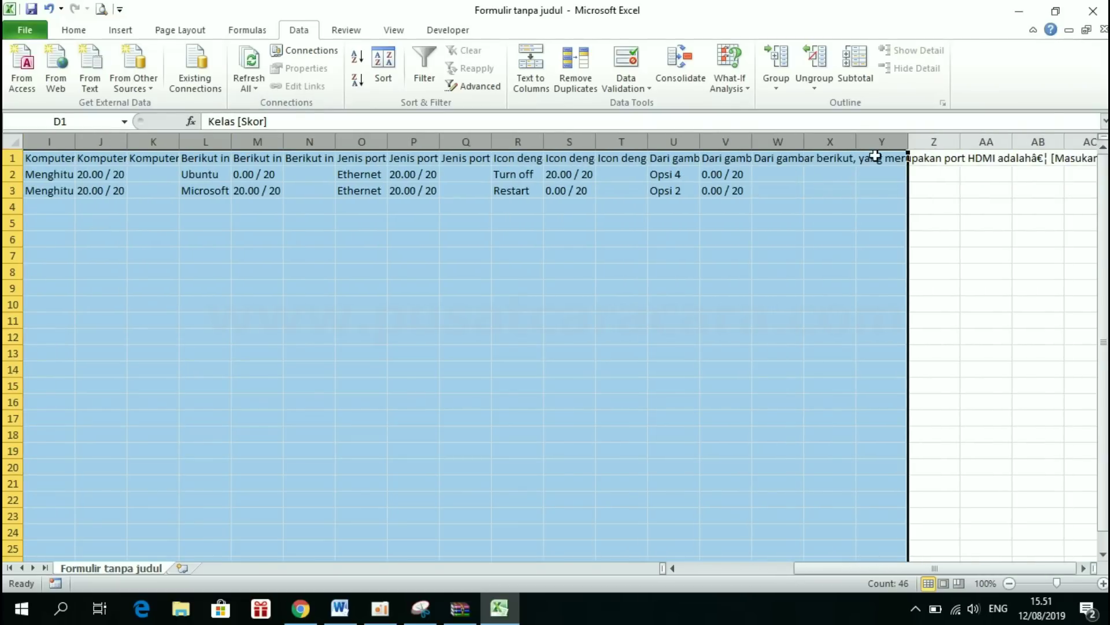
pyautogui.rightClick(882, 142)
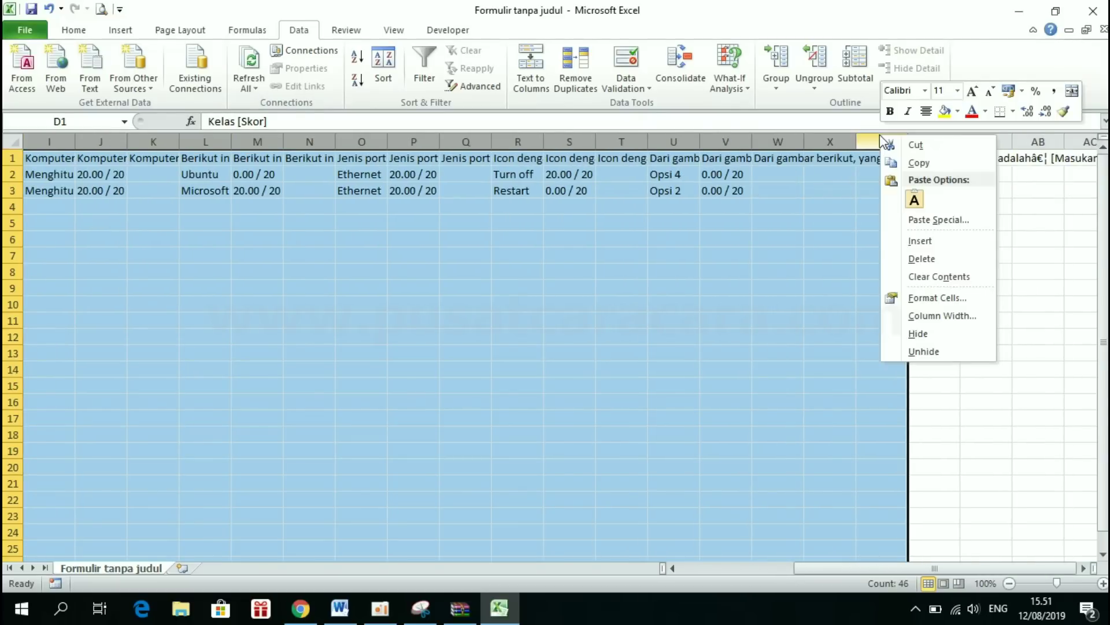
pyautogui.click(922, 260)
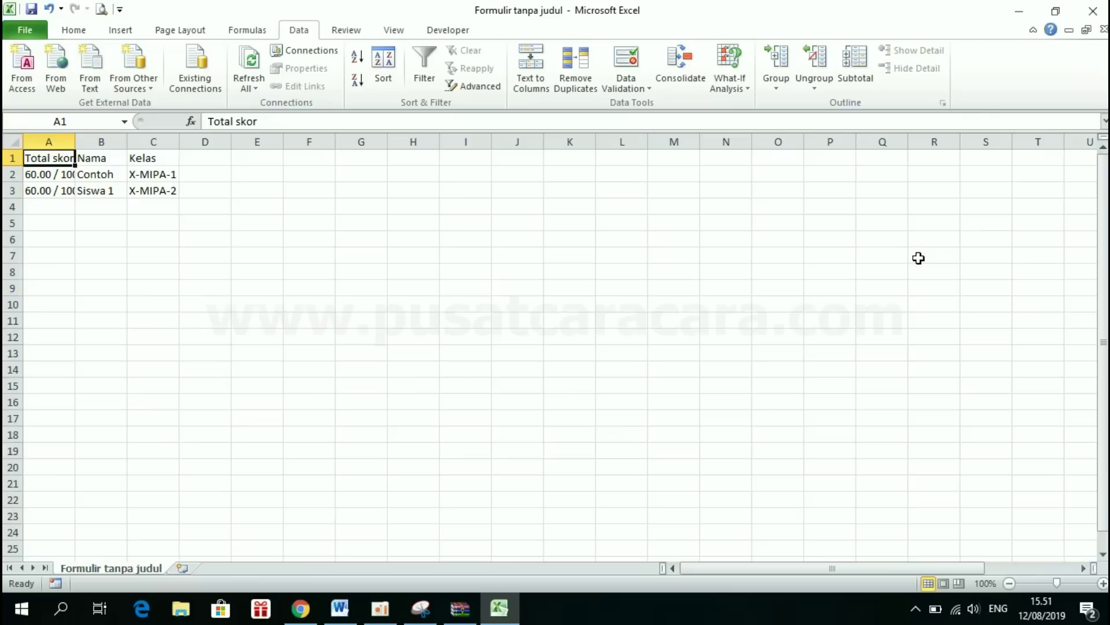
pyautogui.doubleClick(81, 143)
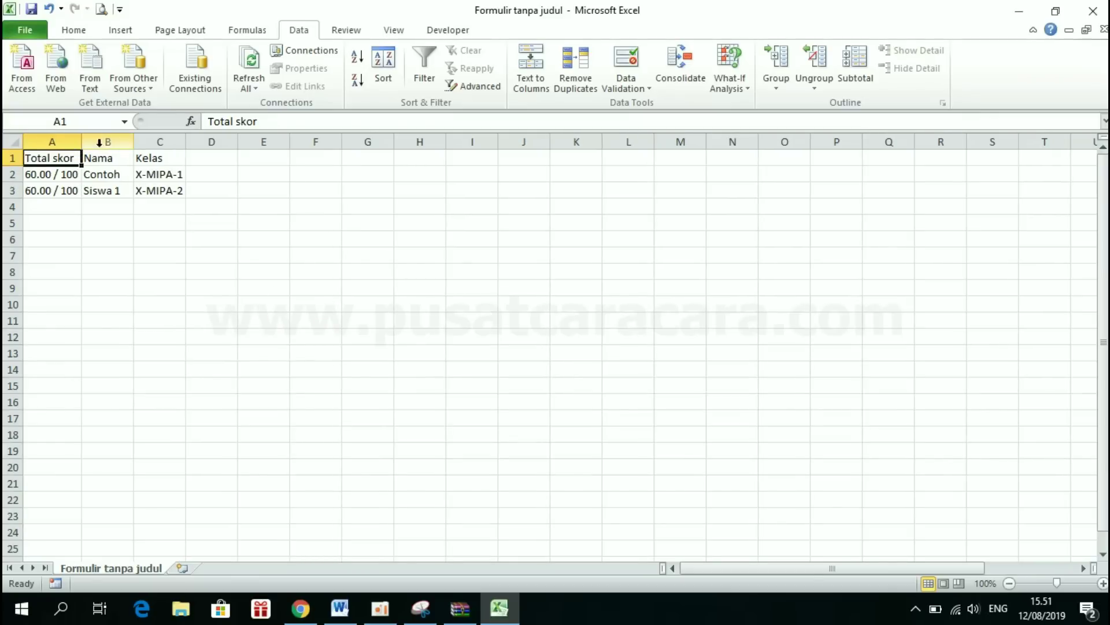
pyautogui.click(224, 261)
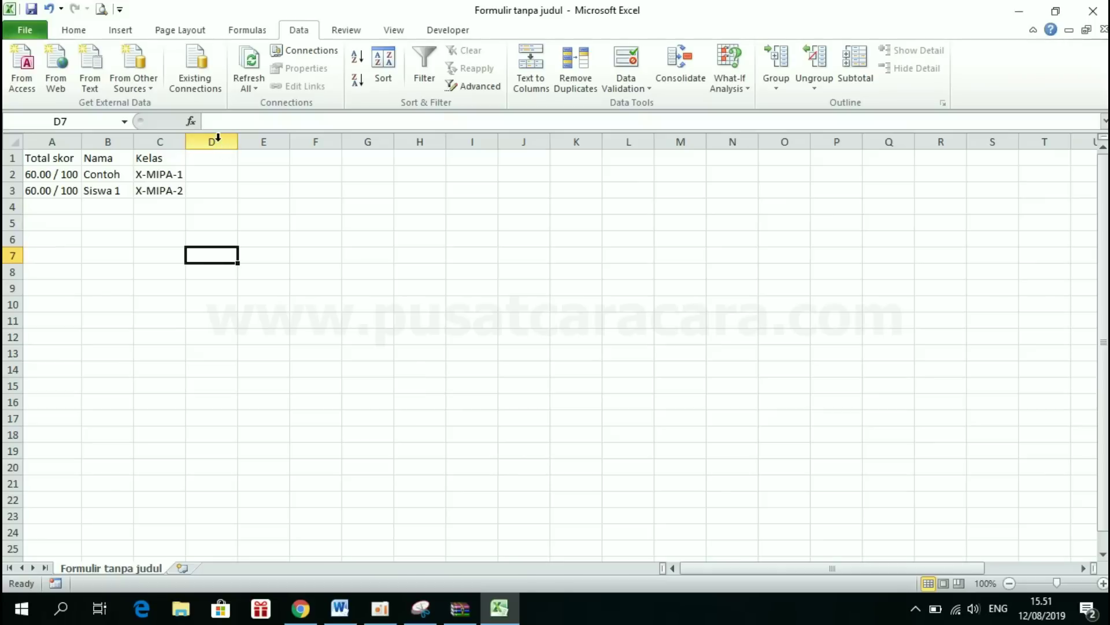
# - Cut the Total skor column, insert it after Kelas, and check cells A2, A3 and C2
pyautogui.rightClick(68, 145)
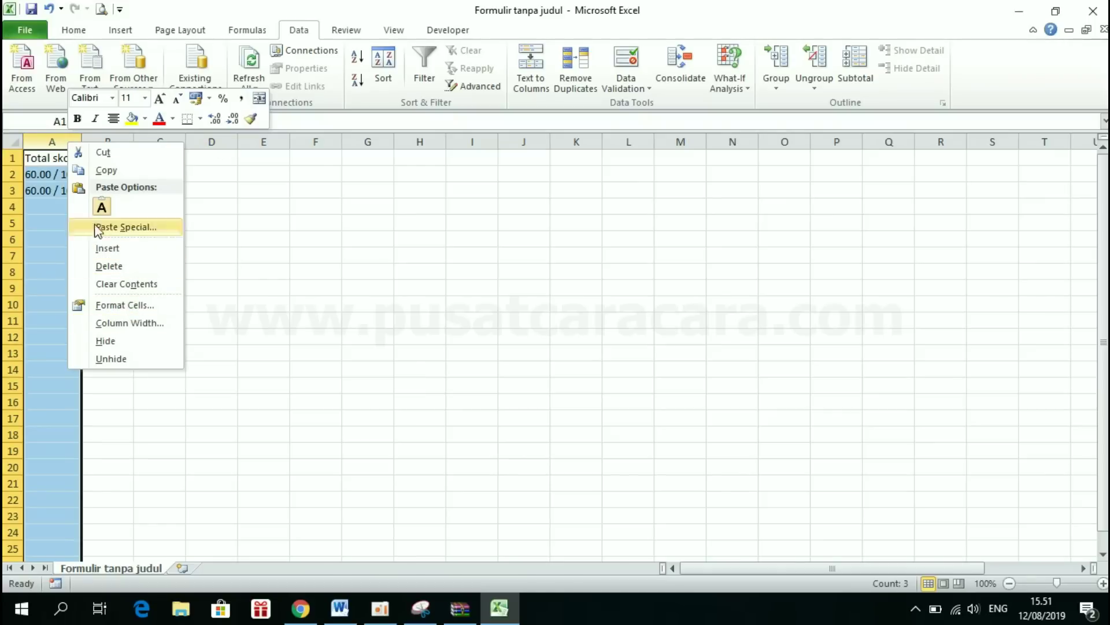
pyautogui.click(101, 152)
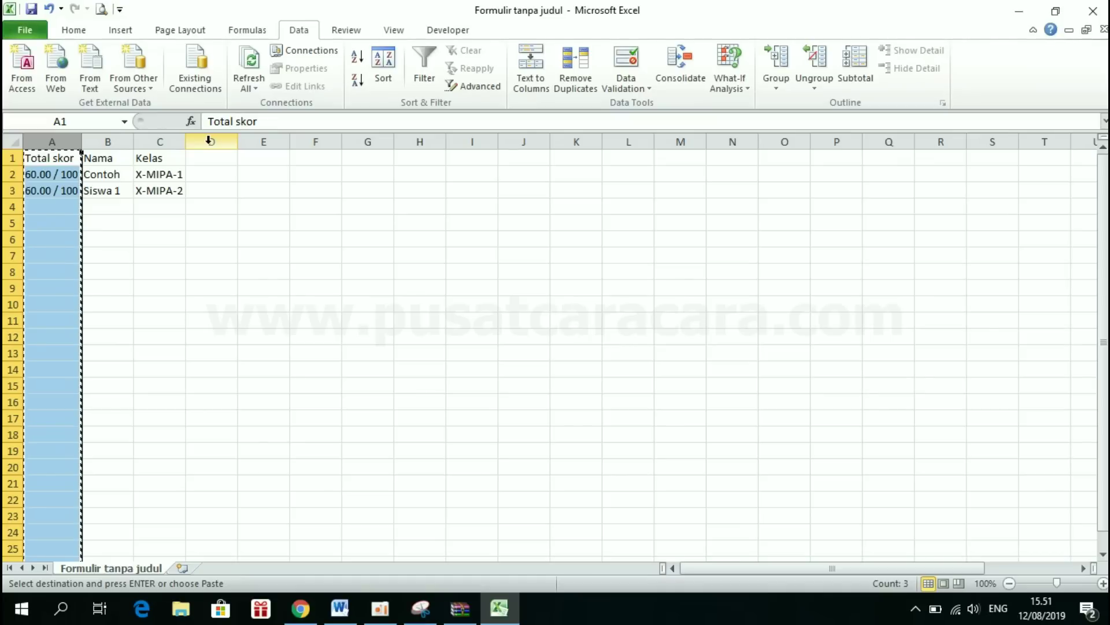
pyautogui.click(210, 140)
pyautogui.rightClick(210, 144)
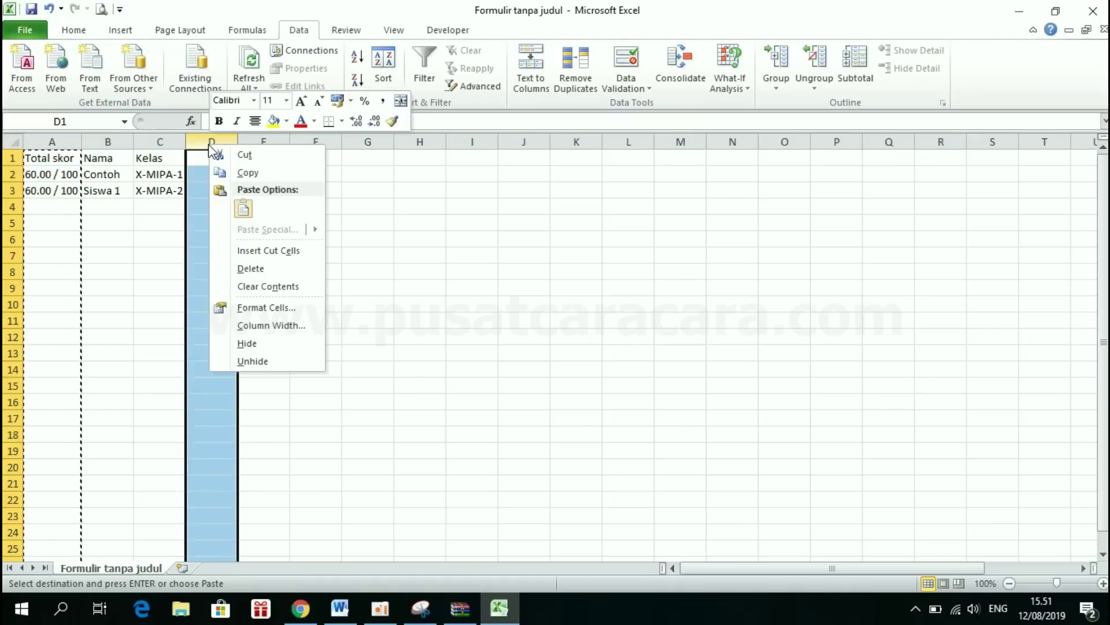
pyautogui.click(280, 250)
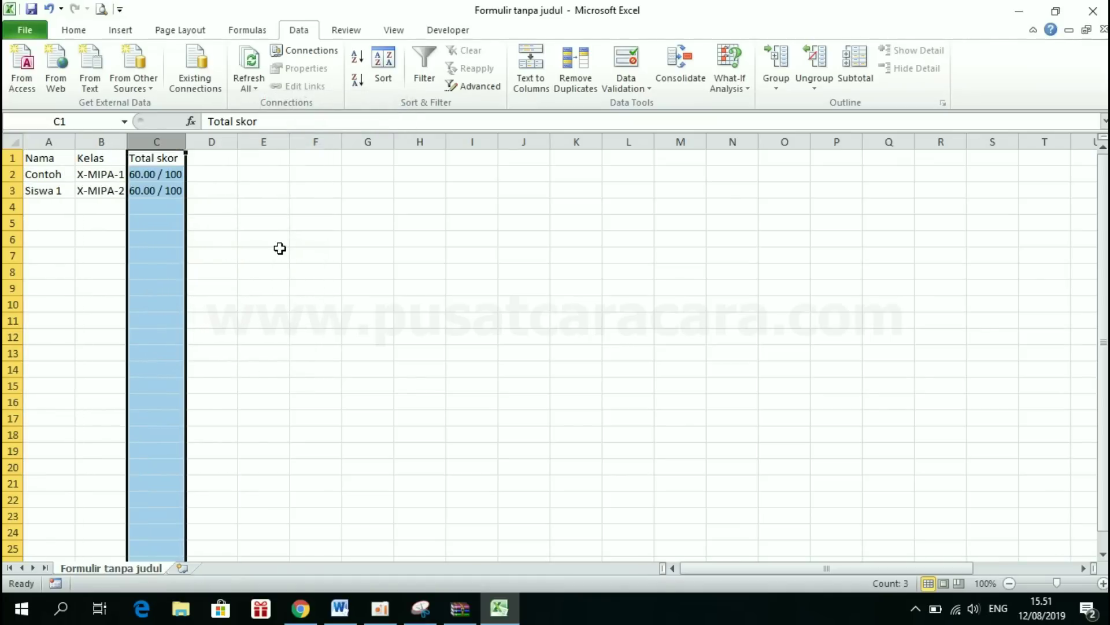
pyautogui.click(280, 252)
pyautogui.click(56, 173)
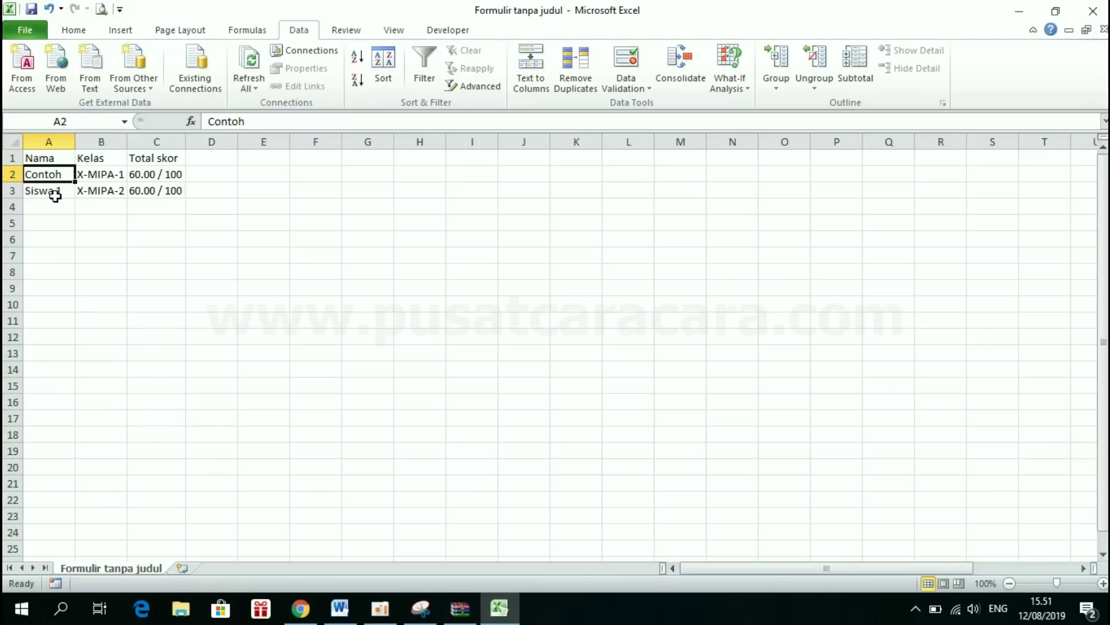
pyautogui.click(55, 194)
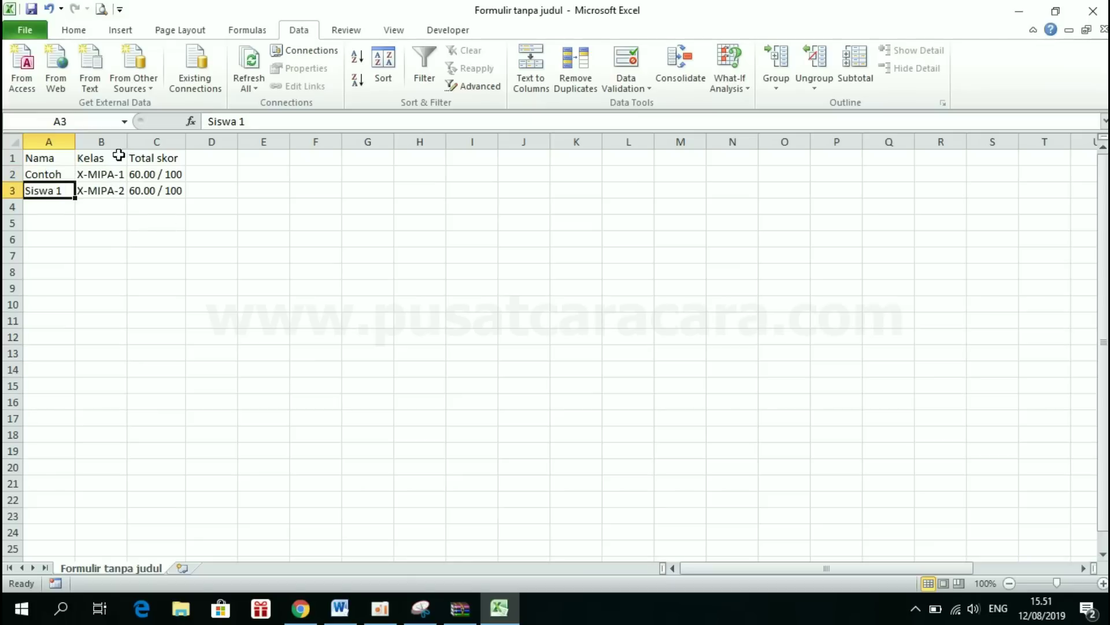
pyautogui.click(162, 175)
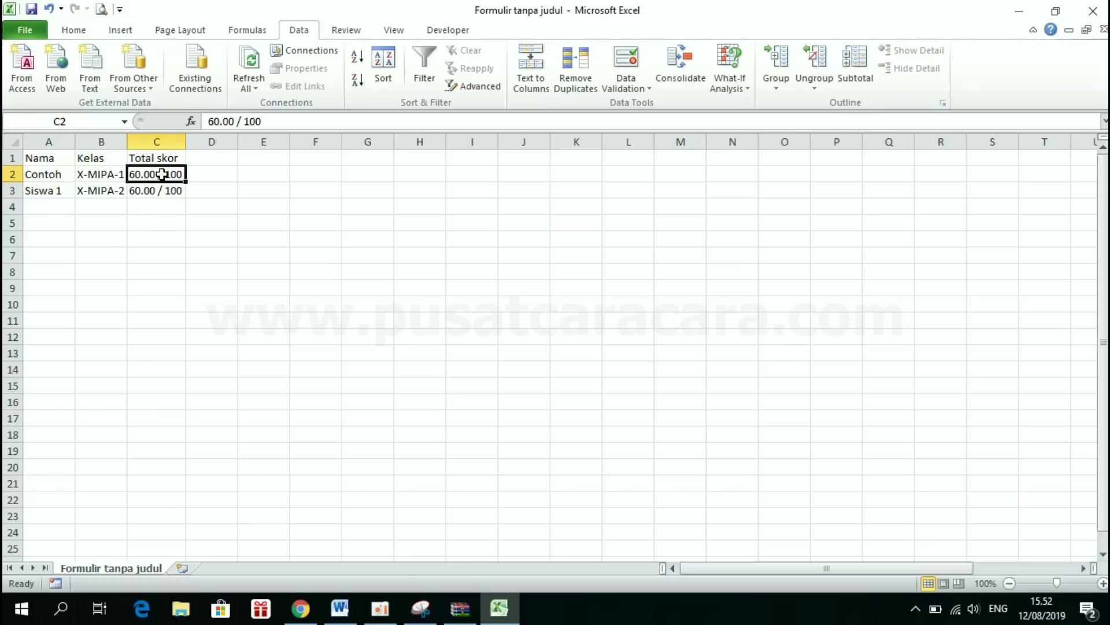
# - Switch to Chrome and return to the Forms home, briefly opening the most recent quiz
pyautogui.click(302, 608)
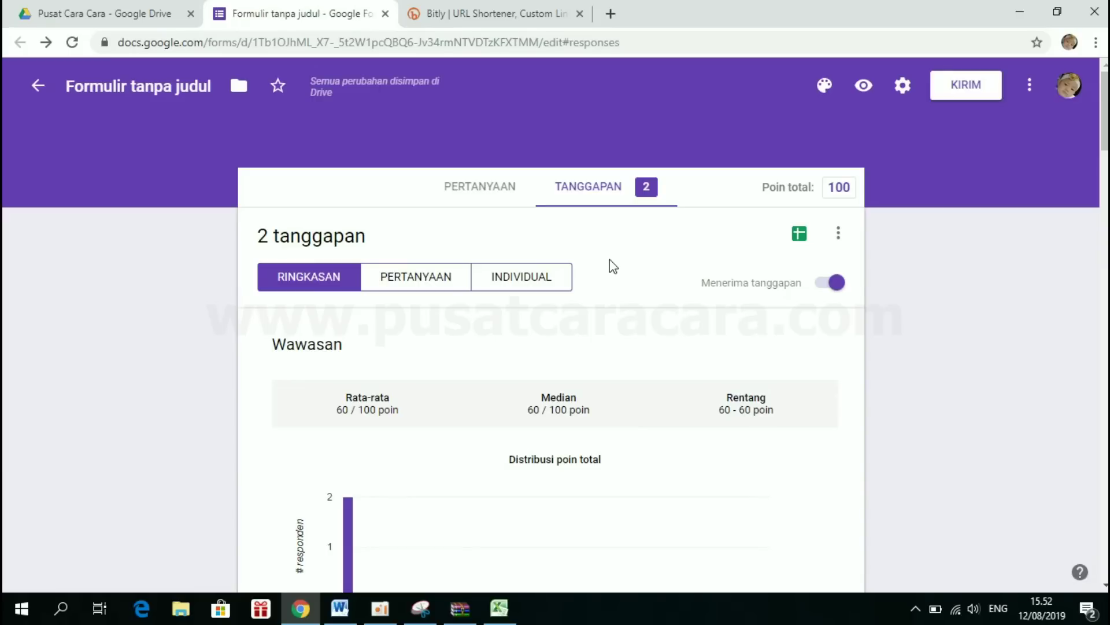
pyautogui.click(36, 87)
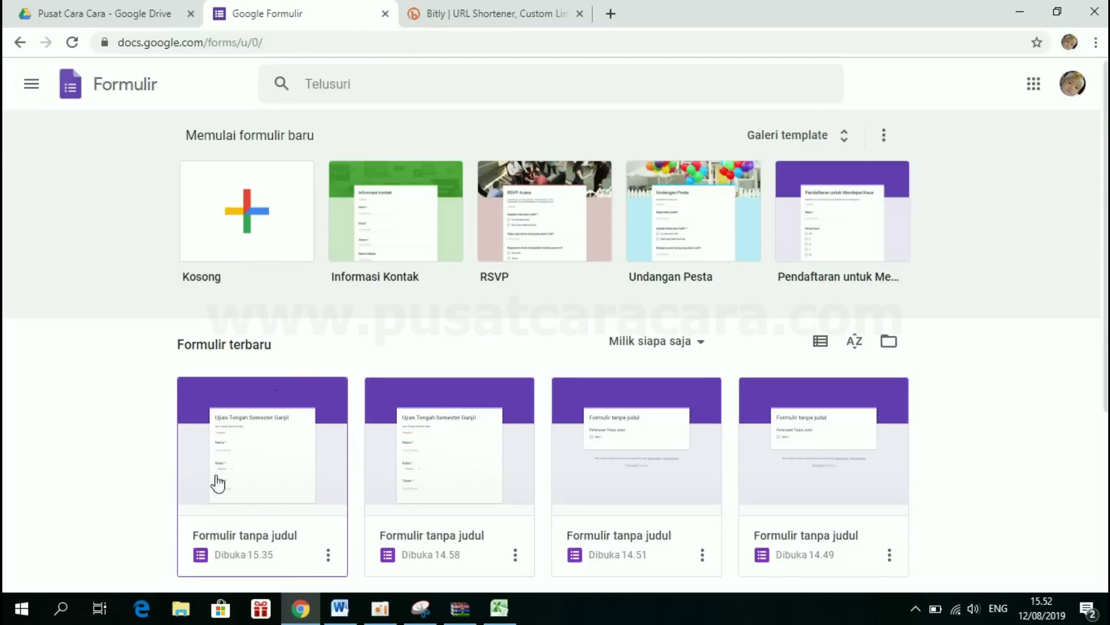
pyautogui.click(234, 429)
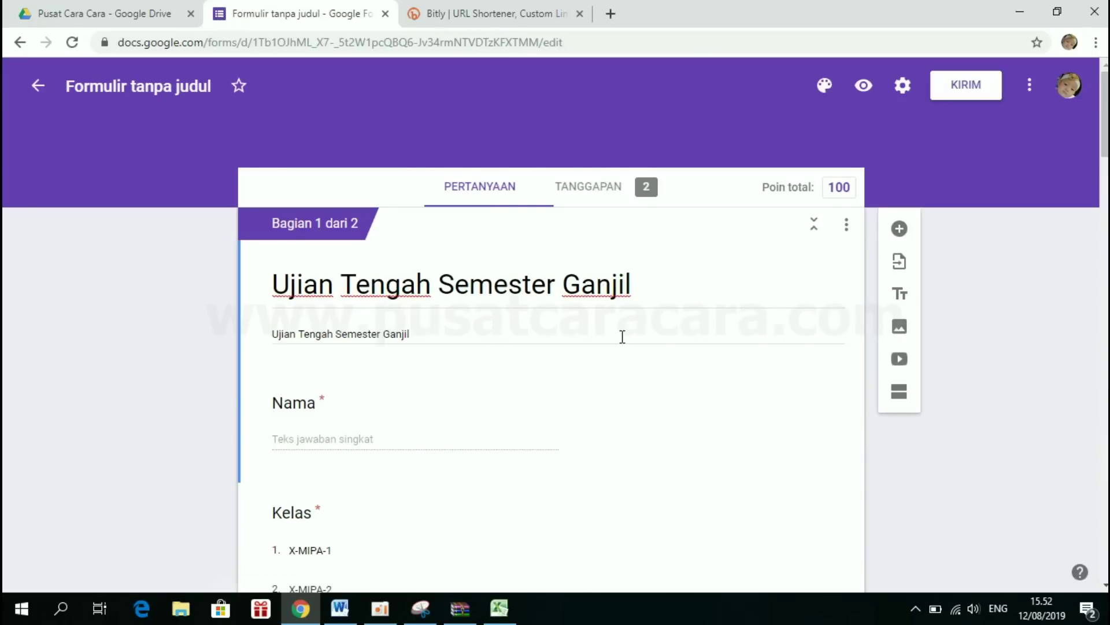
pyautogui.click(38, 90)
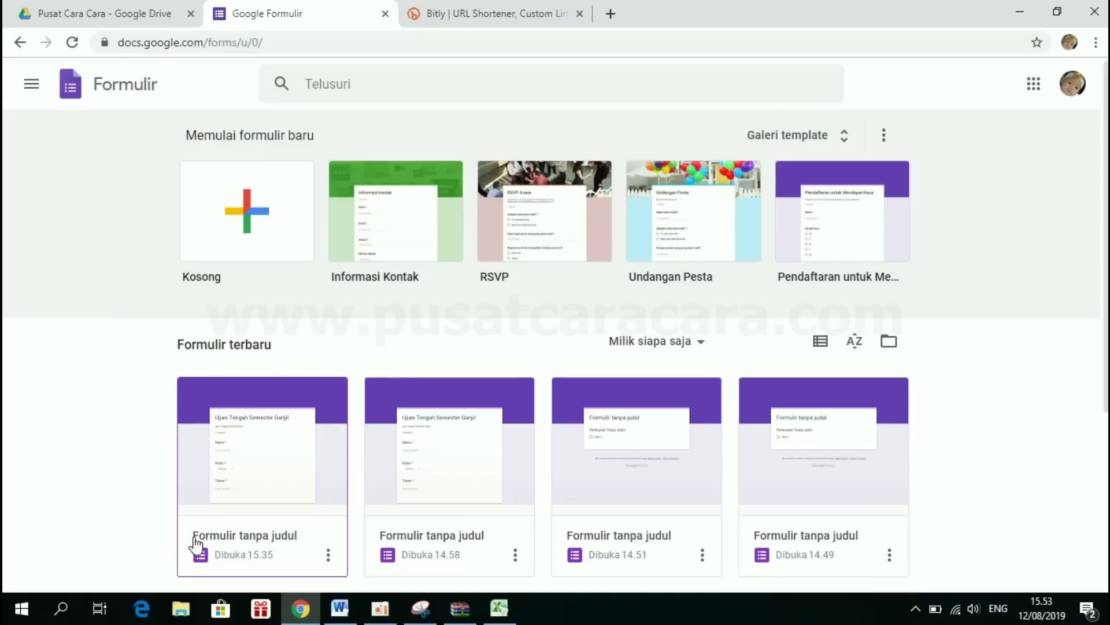
# - Rename the most recent form to 'UTS-1' via Ganti nama and reopen it for editing
pyautogui.rightClick(293, 518)
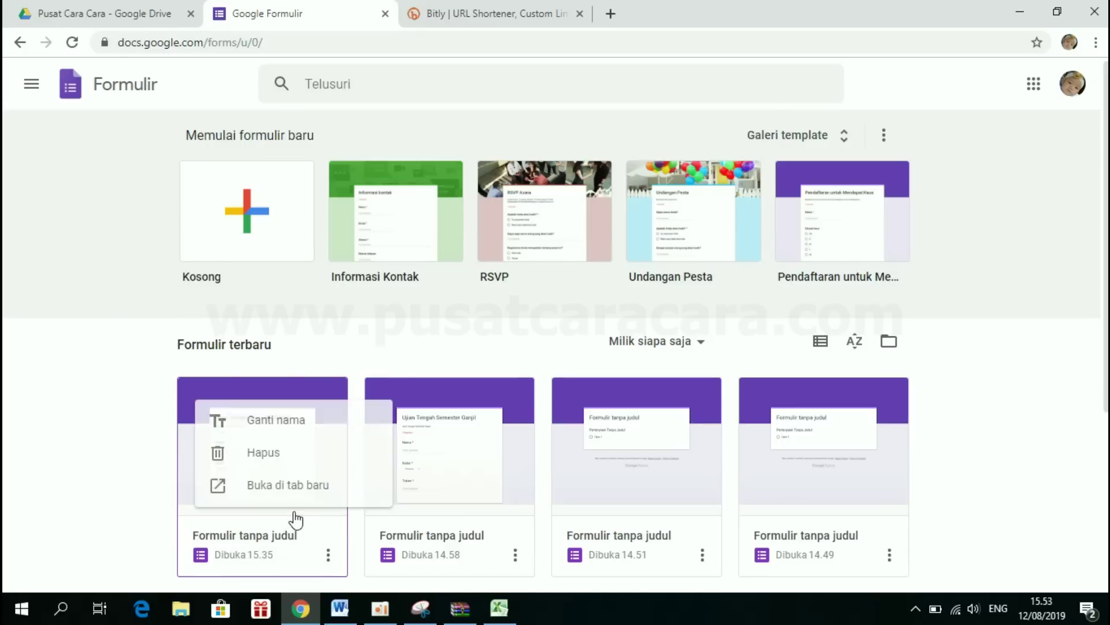
pyautogui.click(264, 418)
pyautogui.write('U')
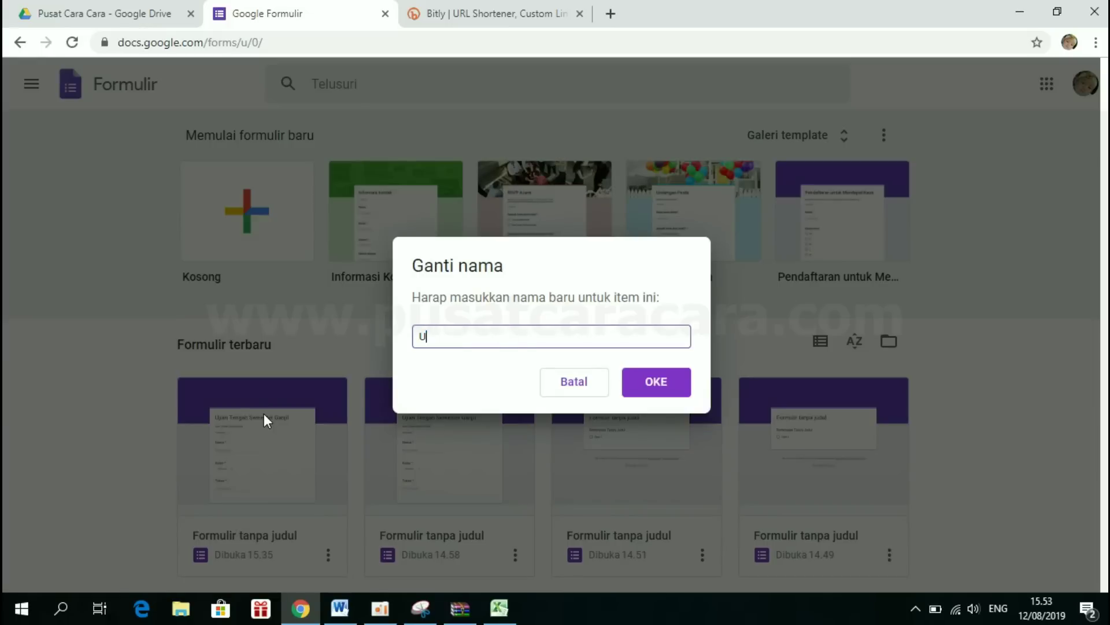
pyautogui.write('TS-1')
pyautogui.click(650, 392)
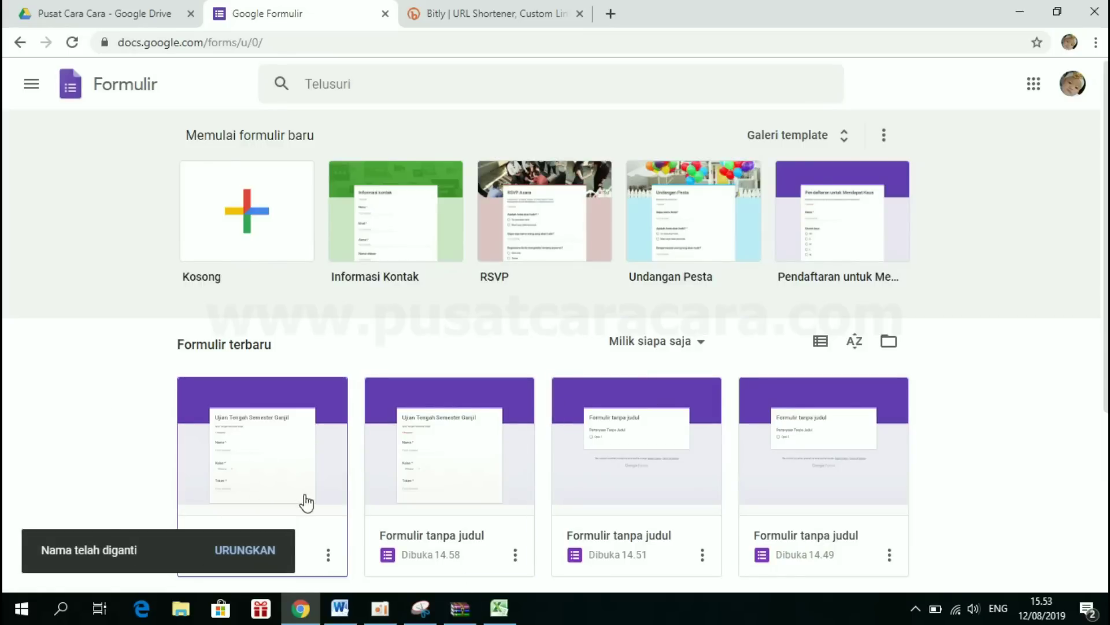
pyautogui.click(250, 459)
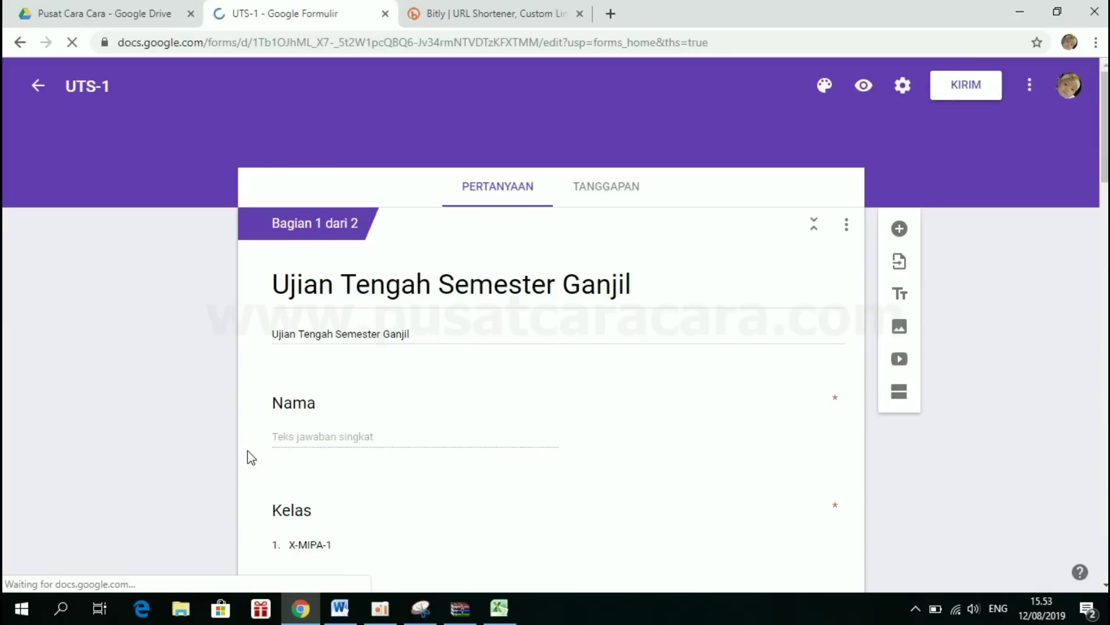
# - Replace the Token question's validation answer ABC123 with 123ABC
pyautogui.scroll(-5, 526, 414)
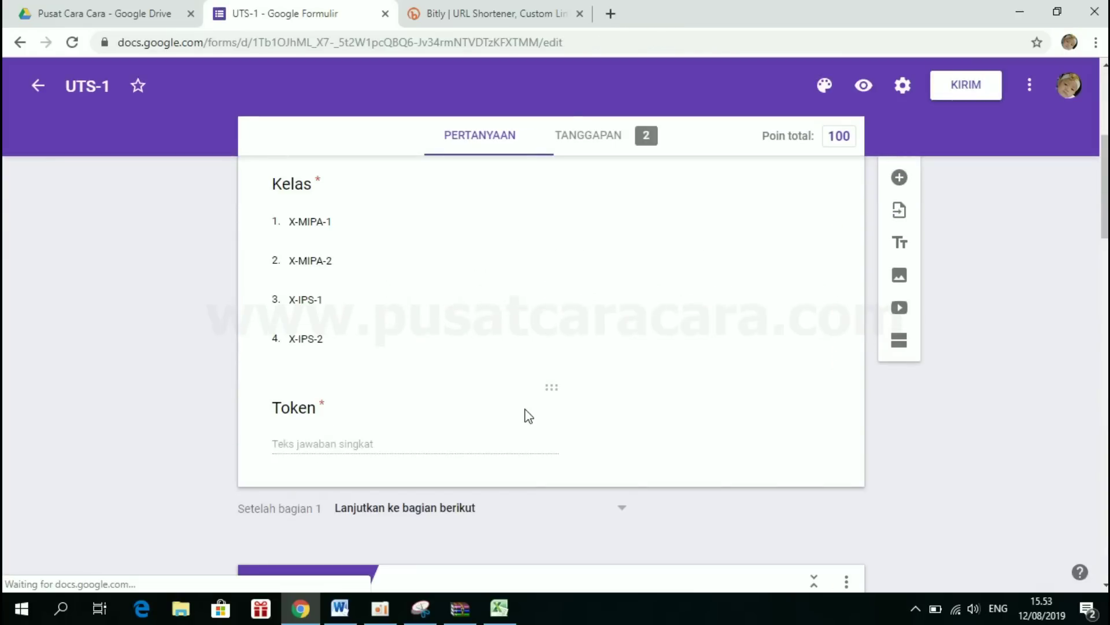
pyautogui.click(333, 442)
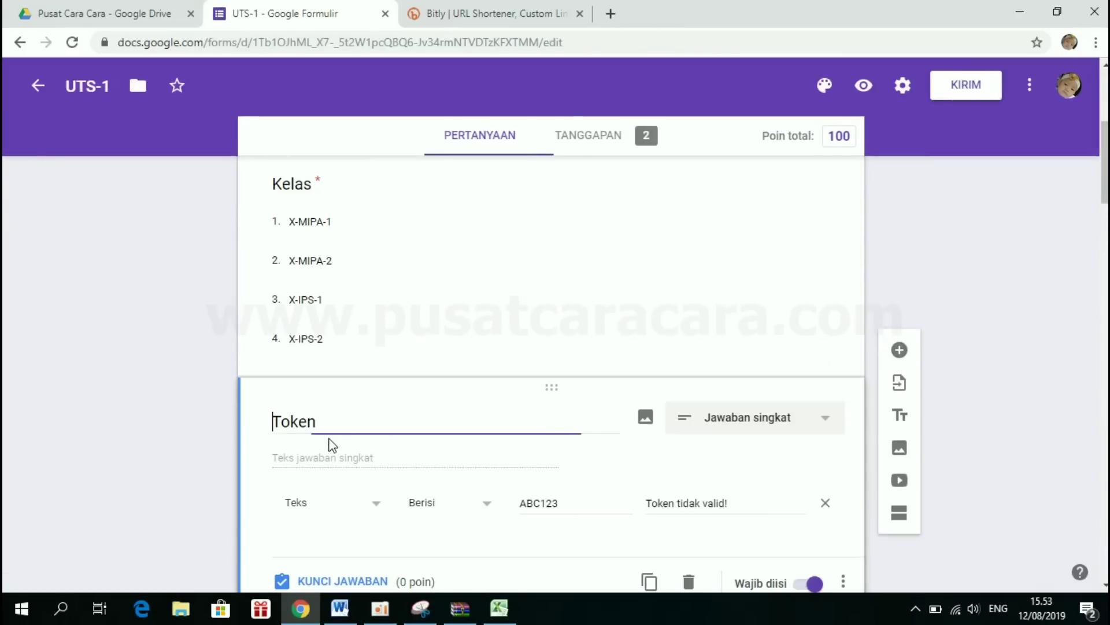
pyautogui.click(583, 505)
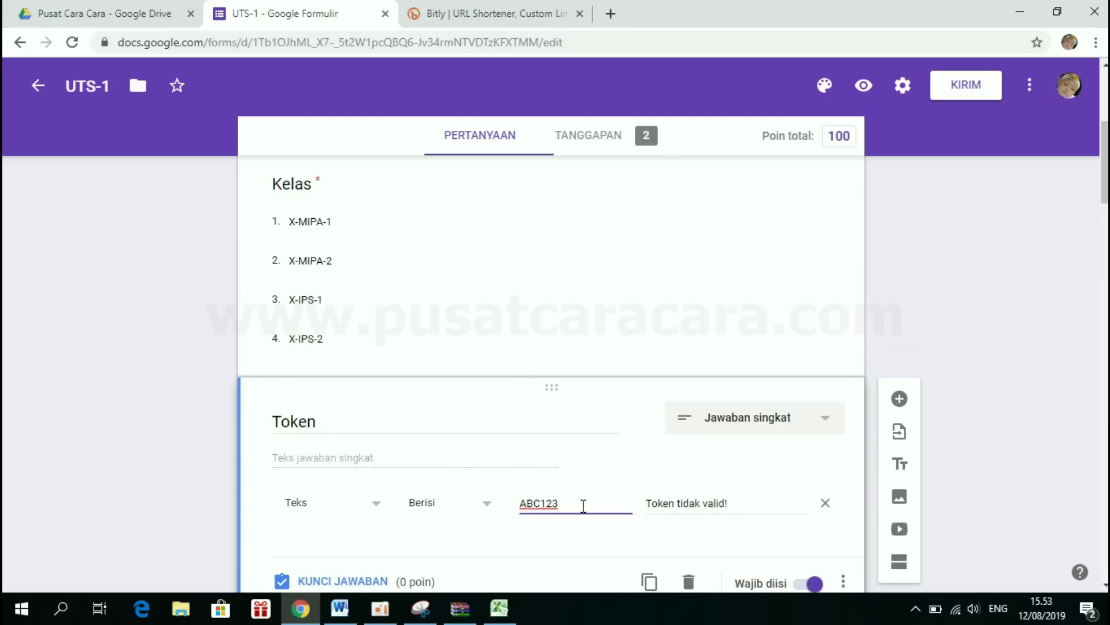
pyautogui.doubleClick(583, 505)
pyautogui.write('123ABC')
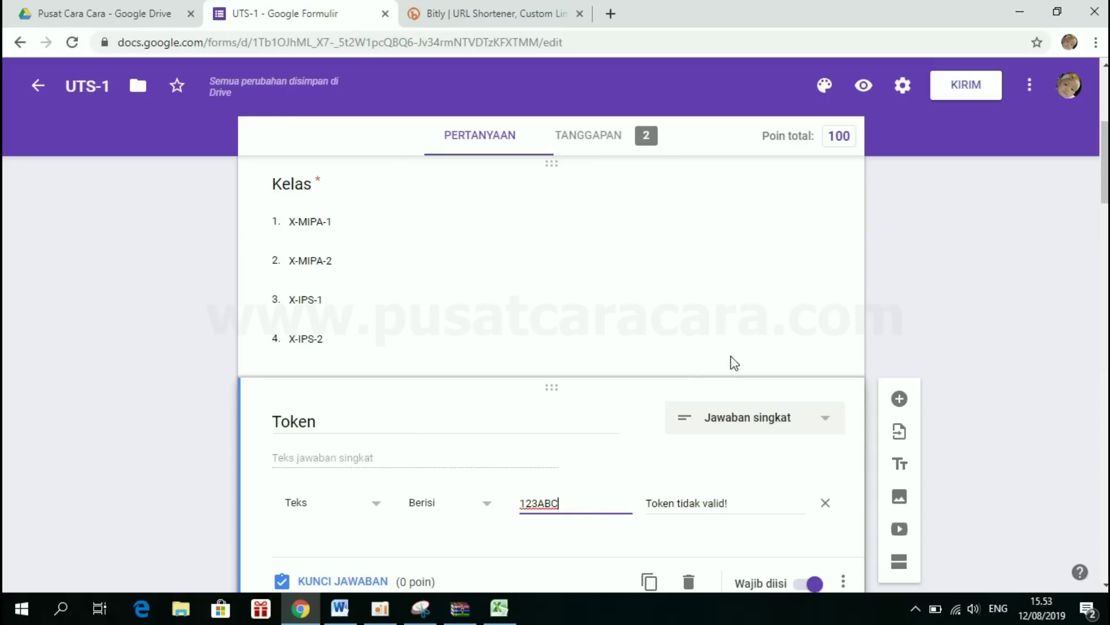
pyautogui.scroll(-4, 808, 280)
pyautogui.scroll(2, 538, 426)
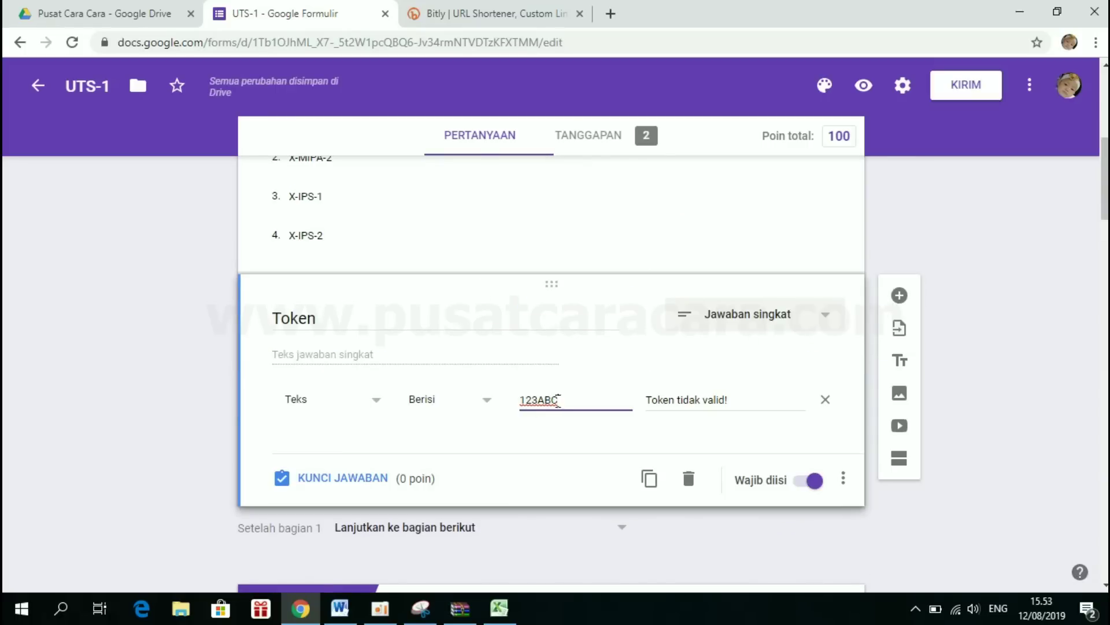